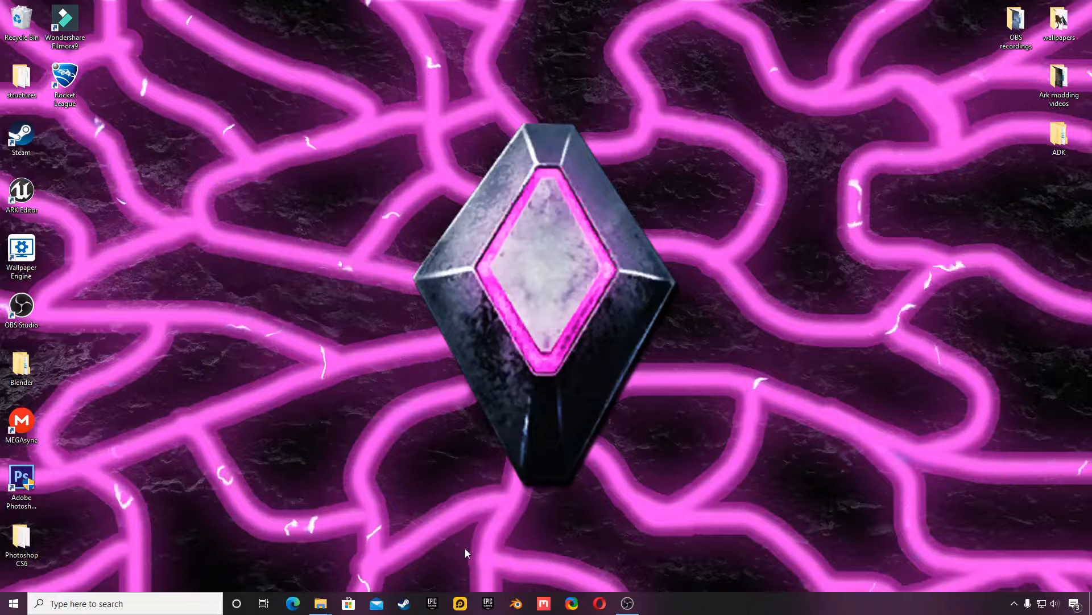
Open Blender with a new General file and set the default cube's X and Y scale to 1.5
click(516, 603)
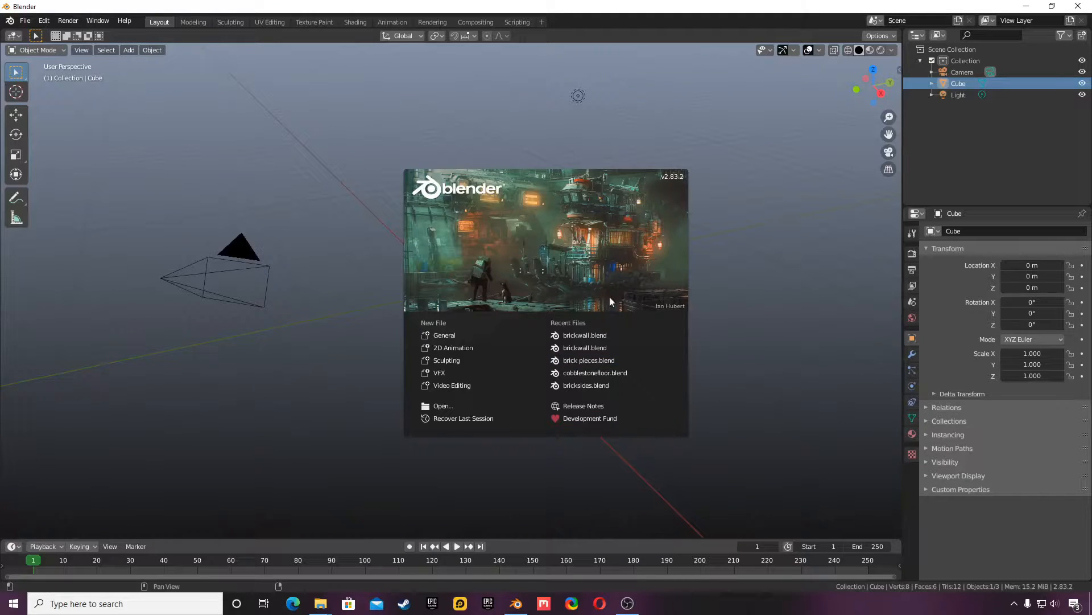
click(459, 334)
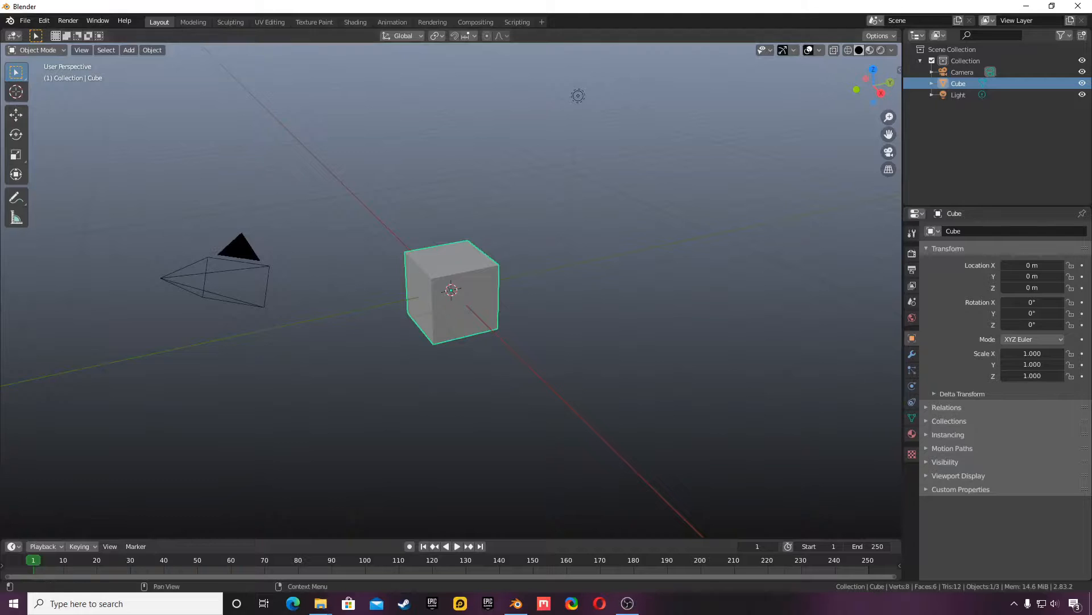
click(1036, 353)
text(1.5)
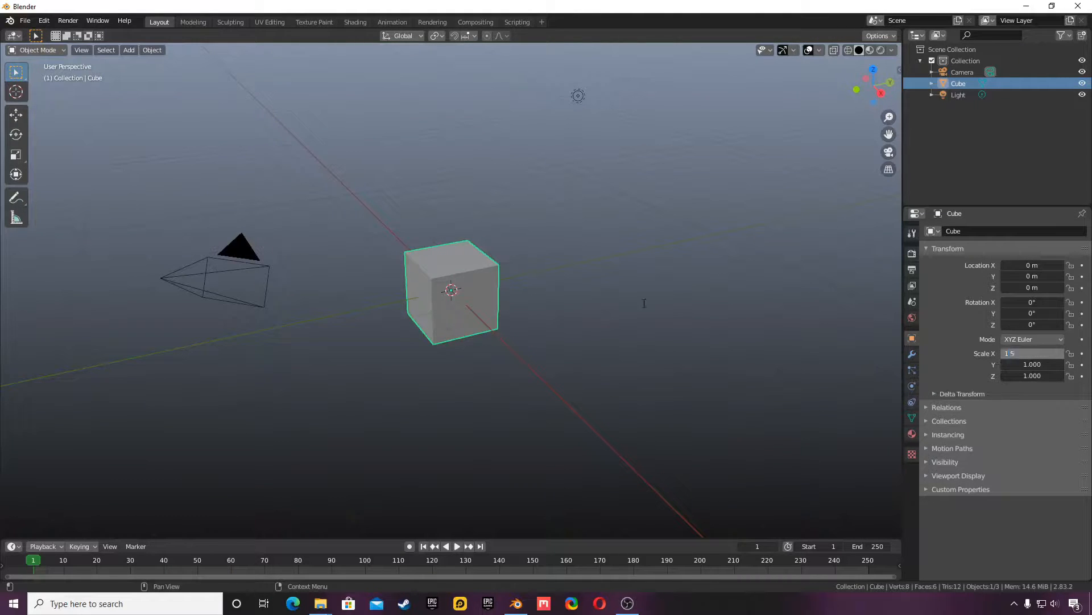
key(Tab)
text(1.5)
key(Return)
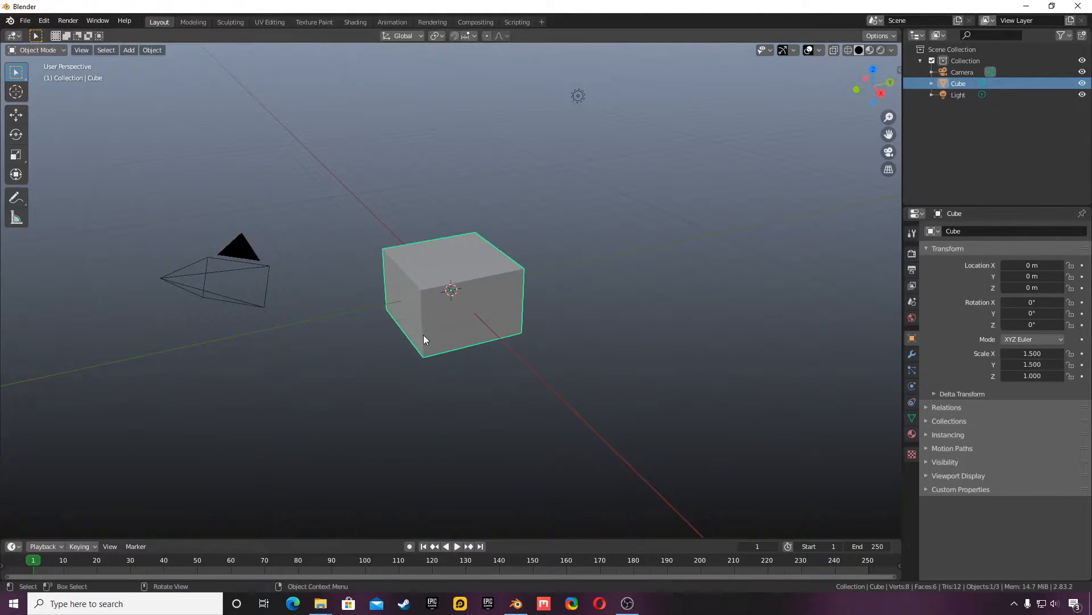
Copy and paste the cube, moving the copy about 3.52 m along the Y axis beside the original
scroll(416, 328, up, 3)
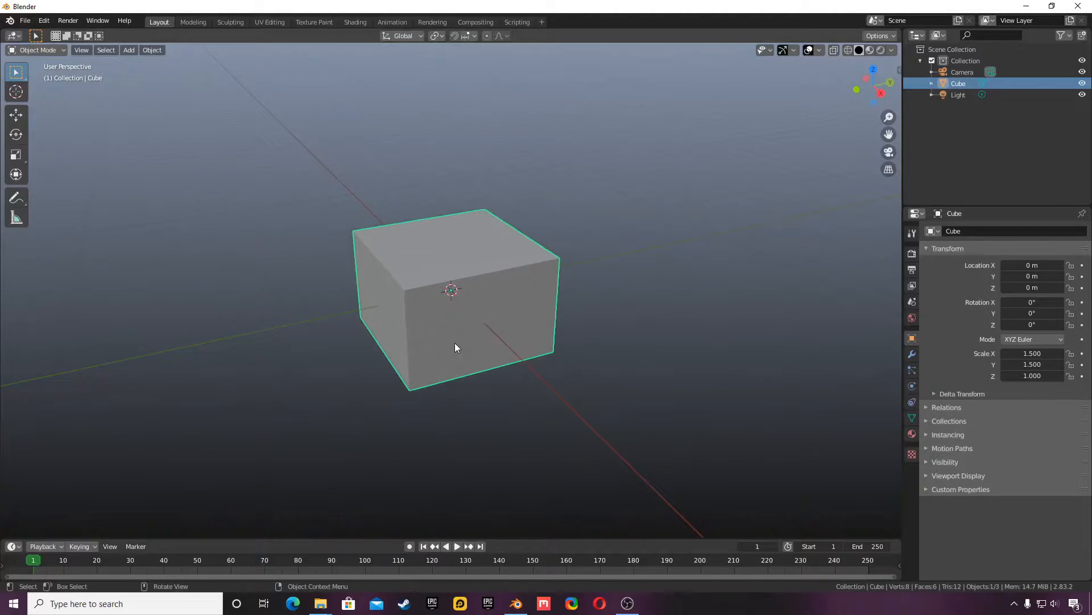
scroll(456, 341, up, 1)
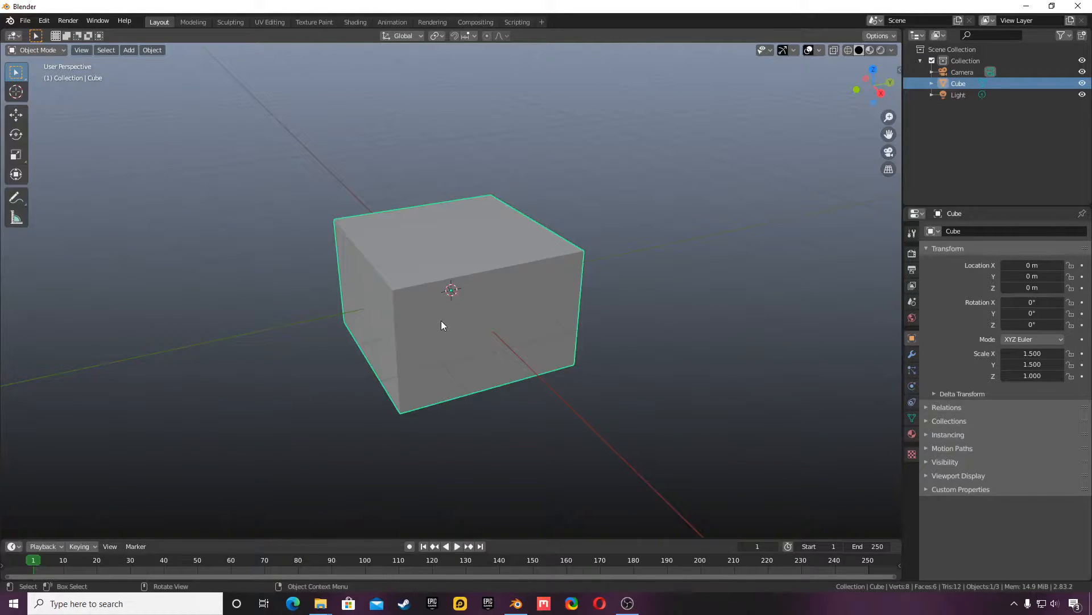
key(ctrl+c)
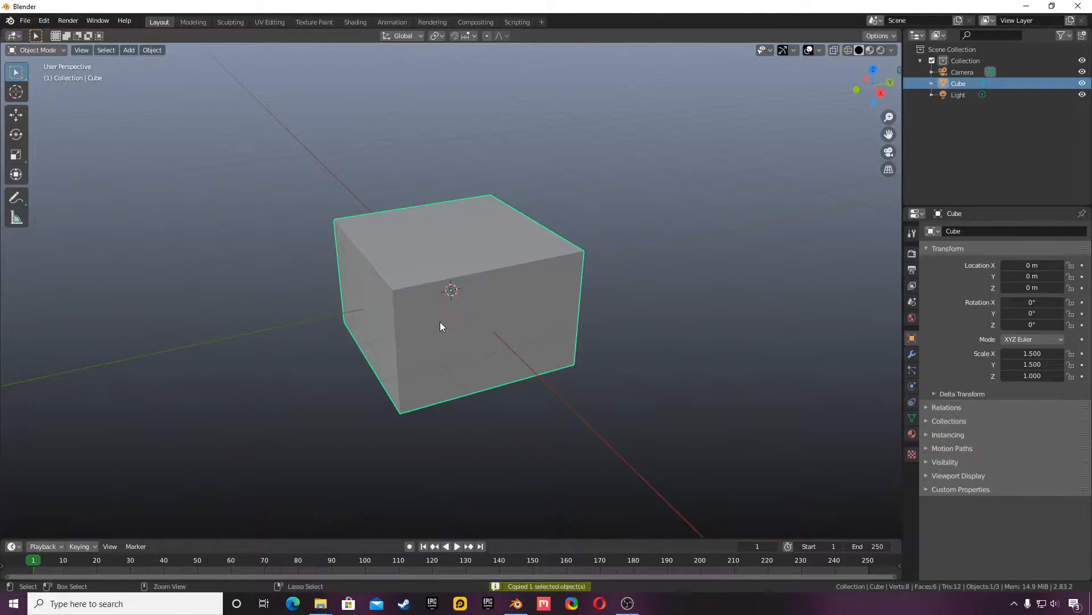
key(ctrl+v)
drag(878, 88, 843, 101)
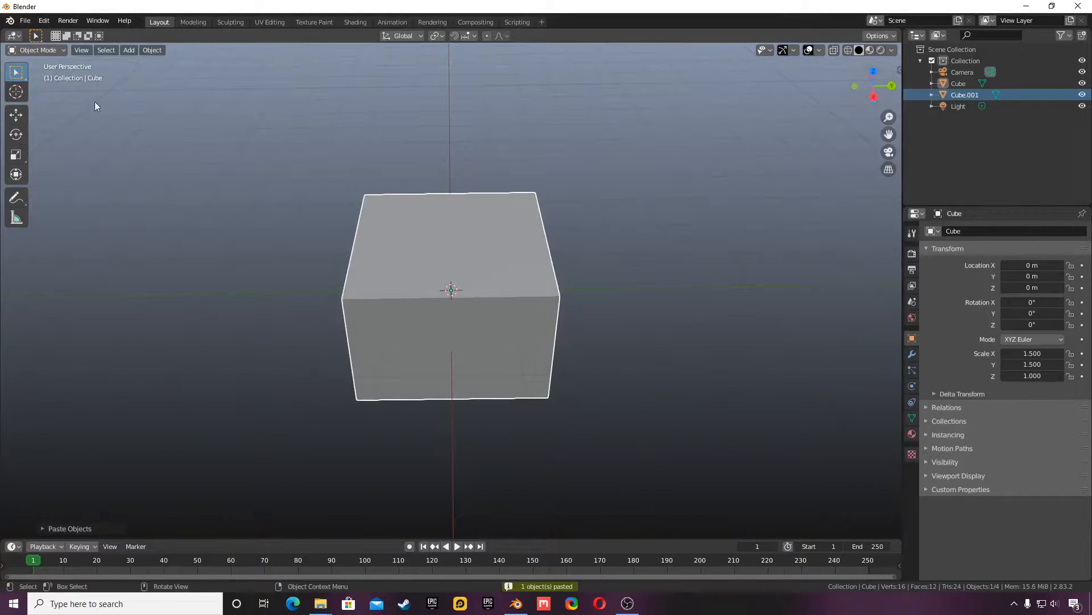
click(20, 119)
drag(495, 292, 704, 297)
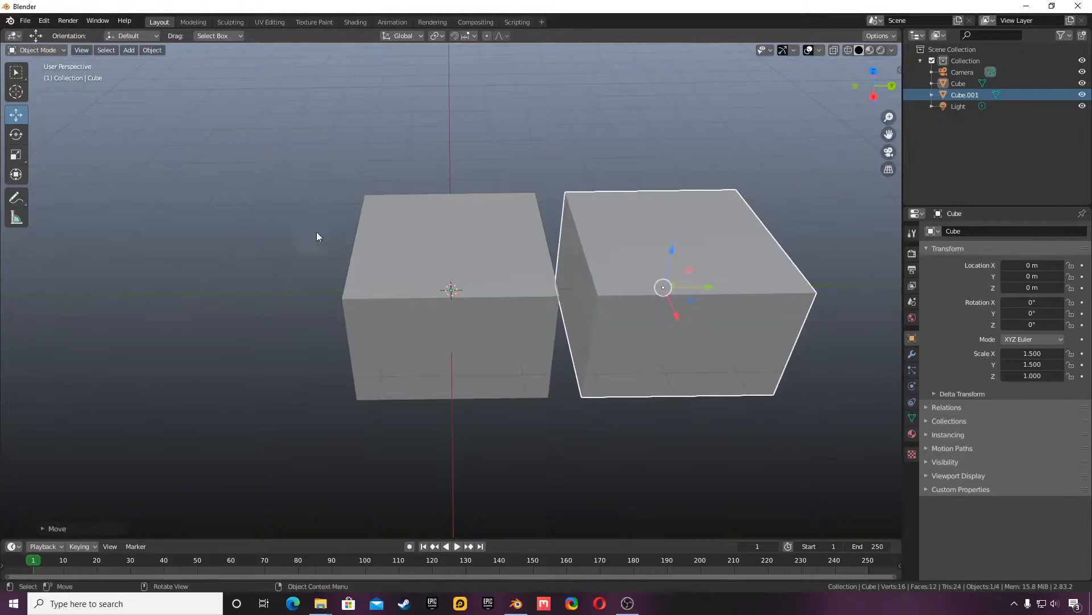
Edit both cubes together and add one horizontal loop cut near the bottom edge of the original cube
shift+click(470, 261)
click(50, 51)
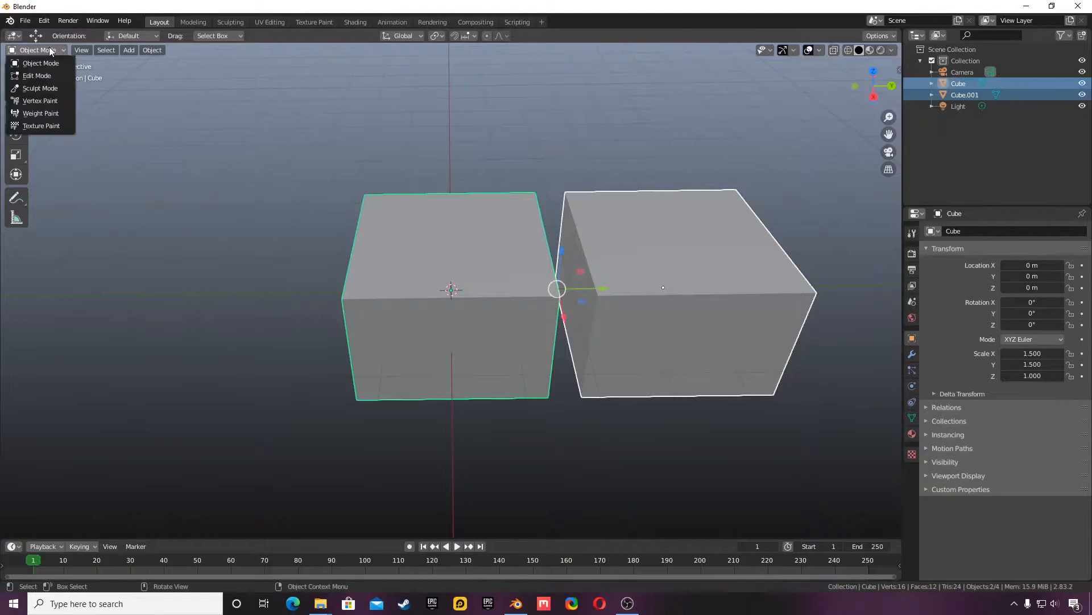
click(49, 77)
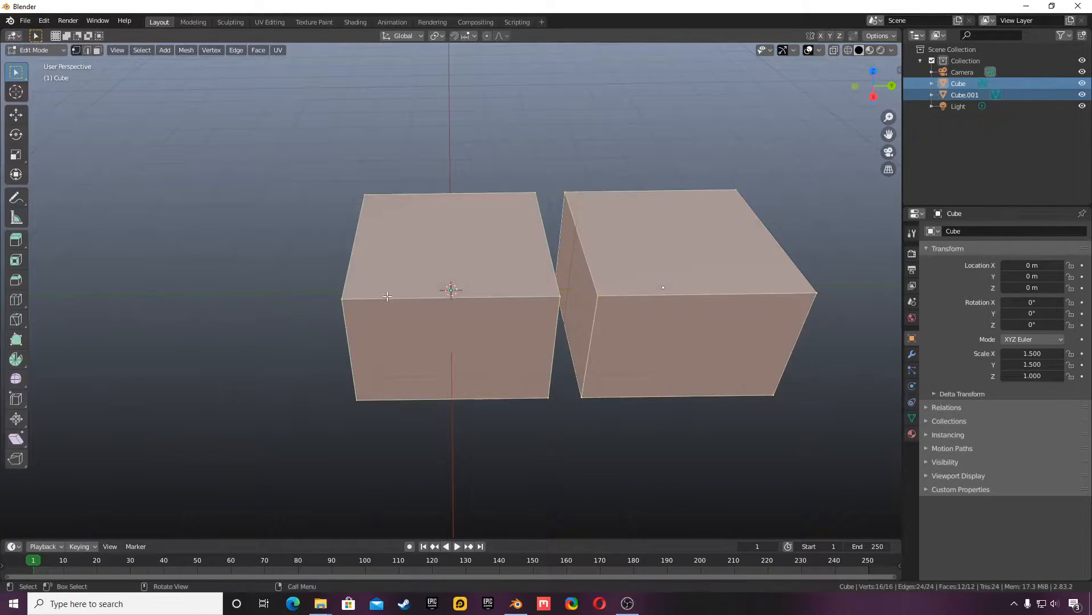
drag(882, 91, 887, 69)
scroll(492, 341, up, 1)
key(ctrl+r)
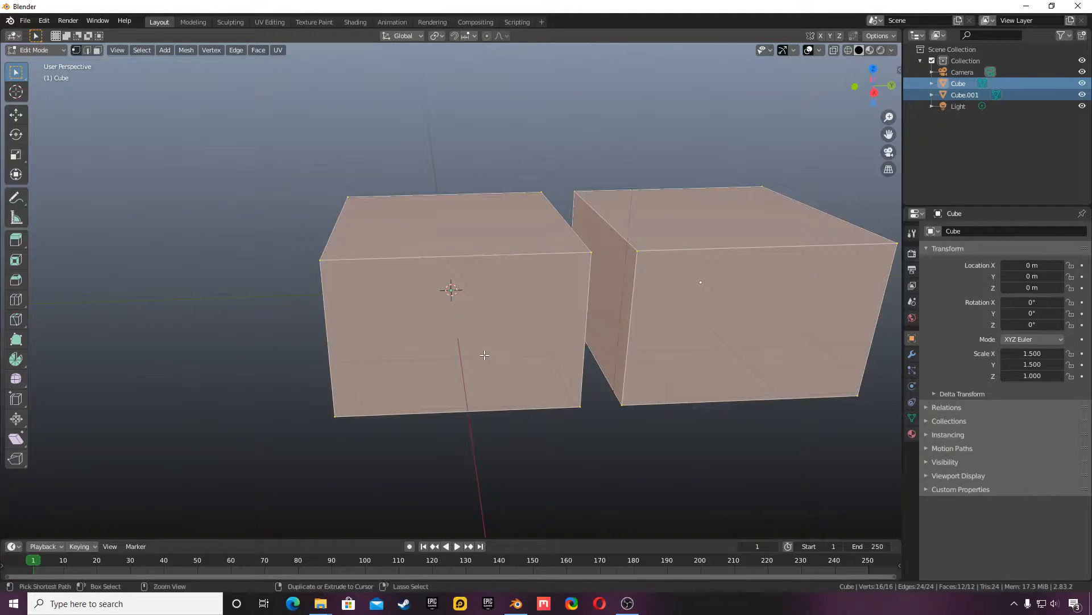
click(562, 323)
click(576, 406)
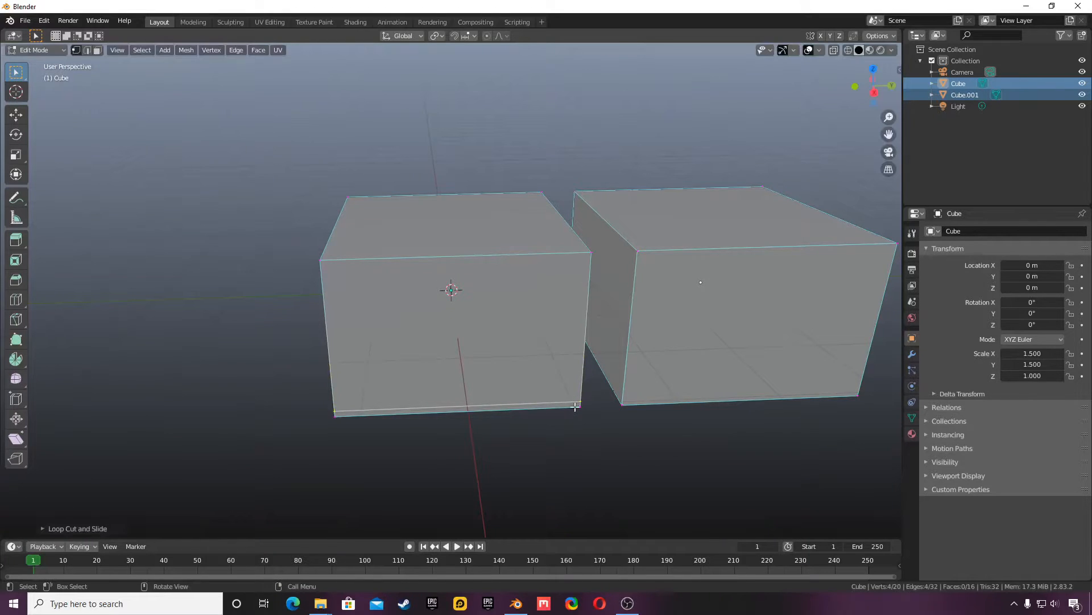
Adjust the loop cut's slide factor to bring the loop closer to the cube's bottom edge
click(47, 528)
click(168, 474)
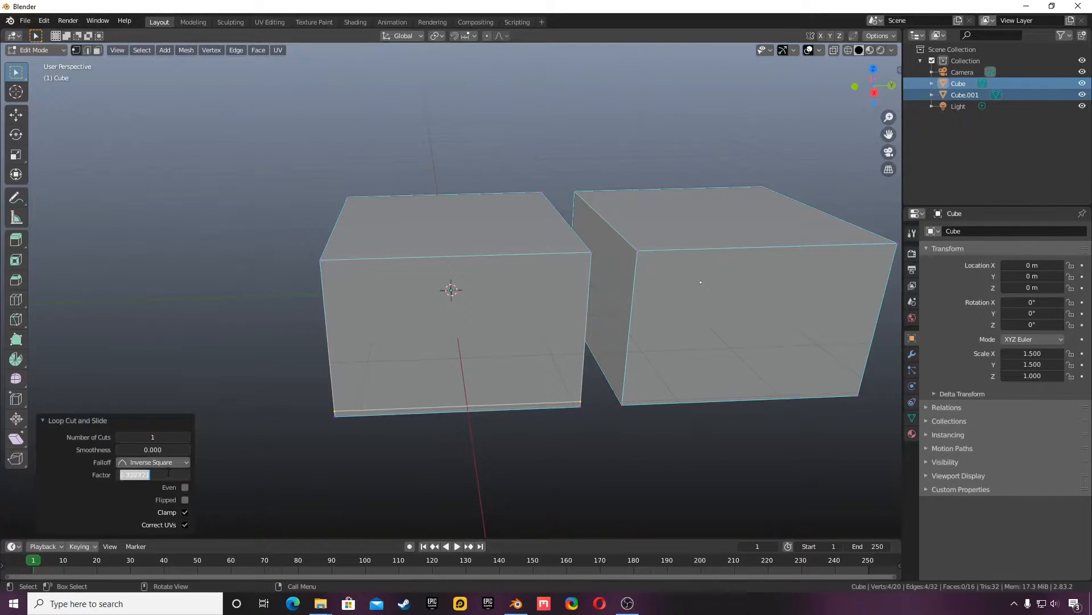
key(BackSpace)
key(Return)
click(256, 338)
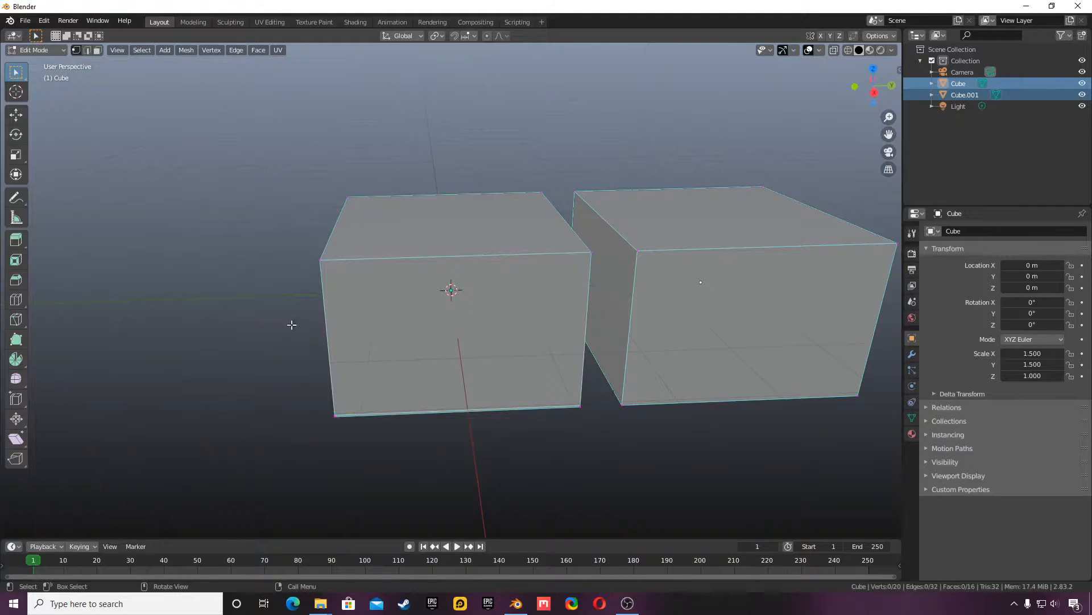
Delete the original cube's top face and the four side faces above the loop cut, leaving a thin base slab
click(97, 50)
right_click(355, 290)
click(415, 356)
right_click(415, 358)
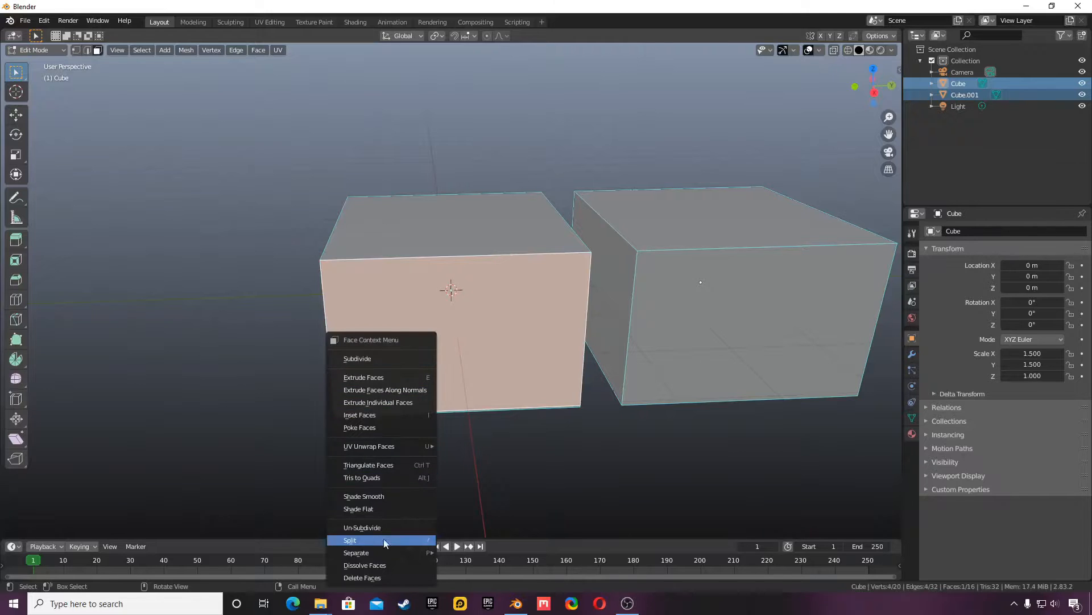
click(362, 578)
click(334, 324)
right_click(334, 323)
click(328, 326)
click(406, 281)
right_click(406, 282)
click(406, 281)
click(569, 291)
right_click(569, 291)
click(572, 293)
click(455, 259)
right_click(455, 259)
click(455, 251)
right_click(460, 251)
click(456, 264)
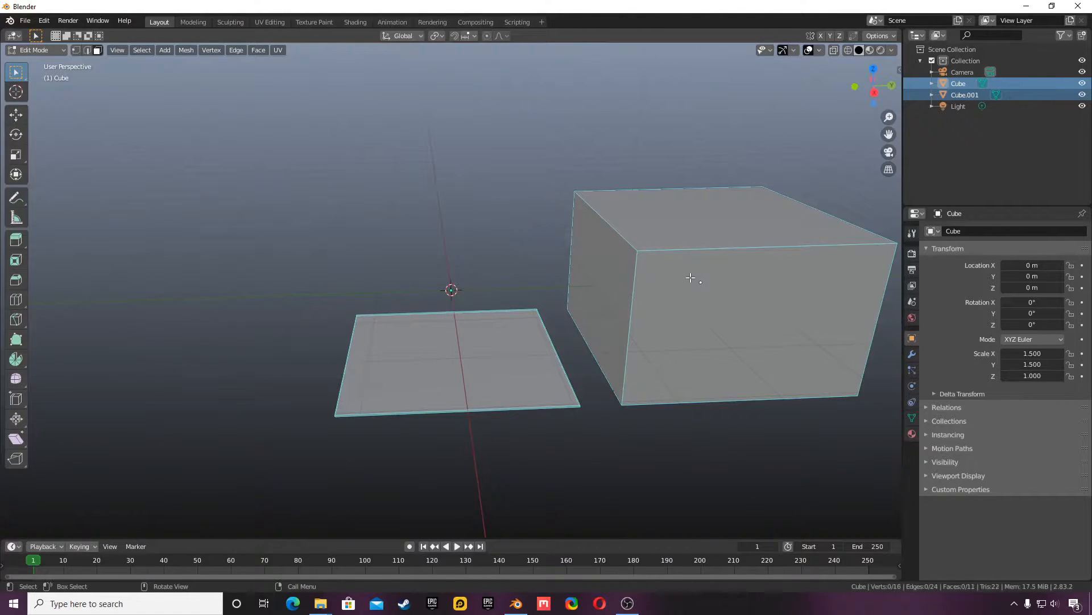
Delete every face of the copied cube except its top face and return to Object Mode
click(691, 278)
right_click(690, 296)
click(642, 297)
click(616, 296)
right_click(616, 296)
click(616, 297)
click(650, 282)
right_click(650, 281)
click(650, 283)
click(793, 292)
right_click(796, 293)
click(797, 291)
click(717, 357)
right_click(717, 357)
click(717, 359)
click(35, 50)
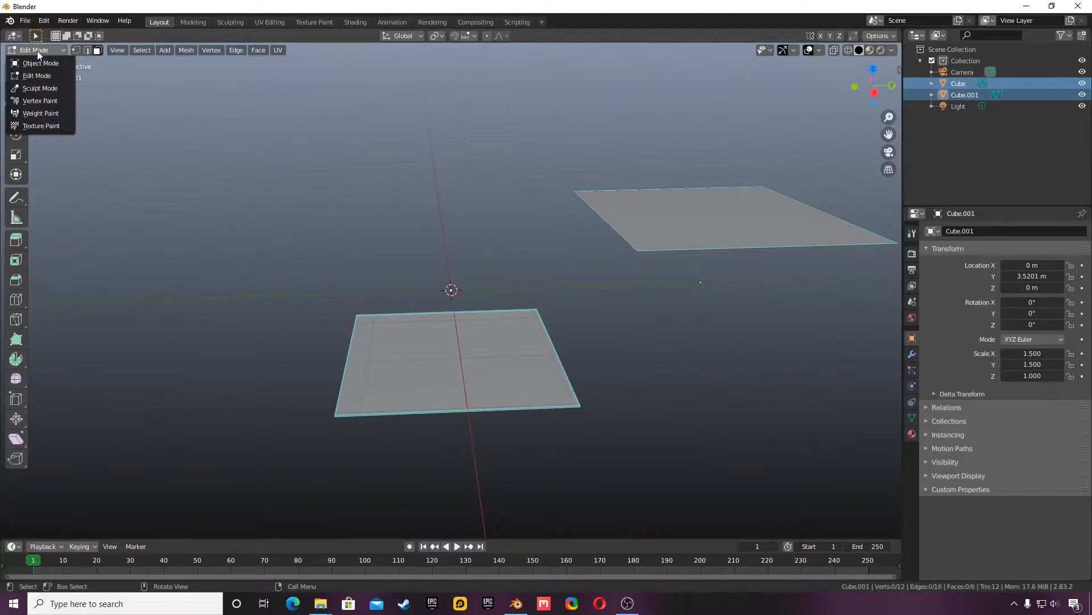
click(31, 65)
Add a mesh cube at the origin and scale it to 1.5 in X, 1.5 in Y and 0.98 in Z
click(358, 127)
click(740, 227)
click(176, 70)
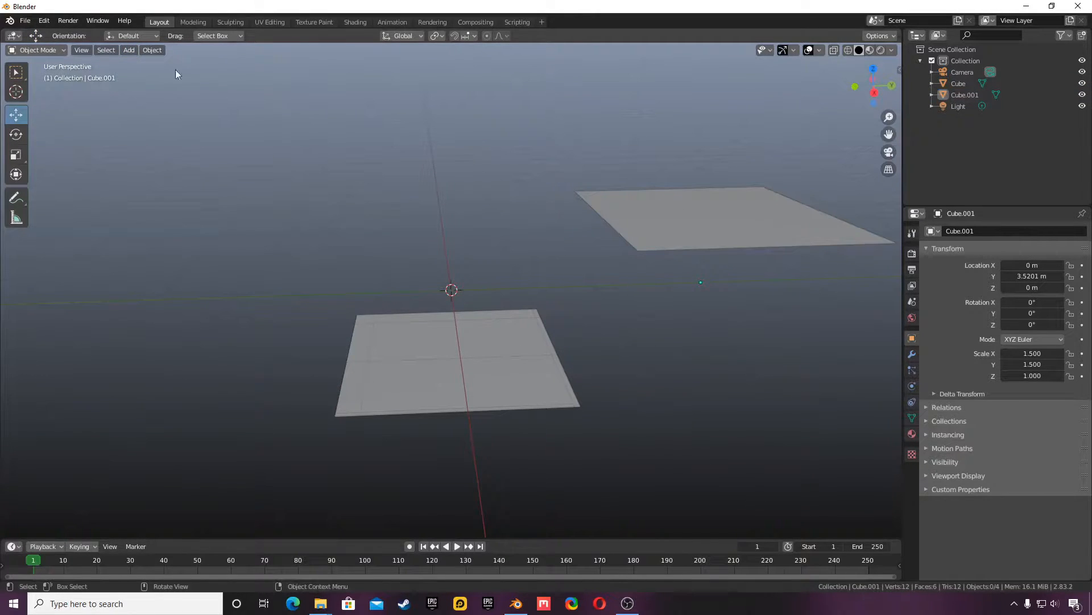
click(129, 50)
mouse_move(146, 64)
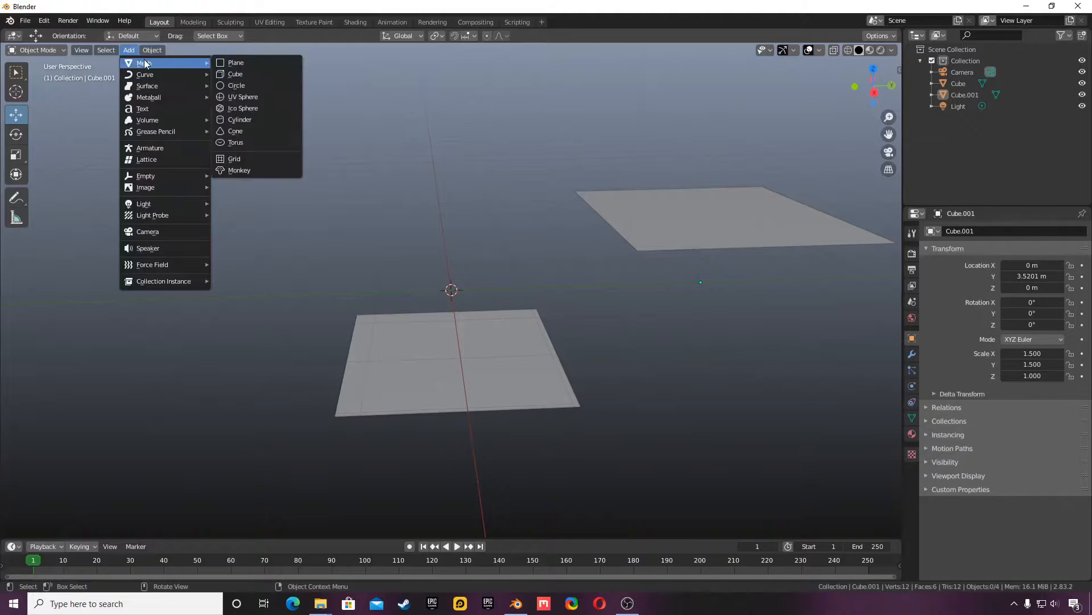
click(284, 75)
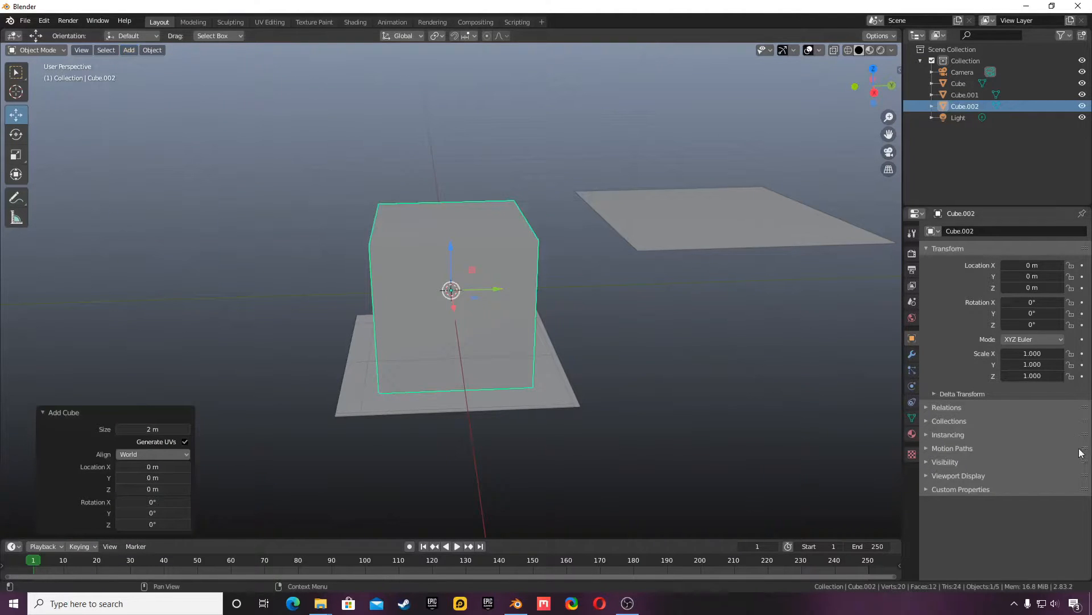
click(1035, 353)
text(1.5)
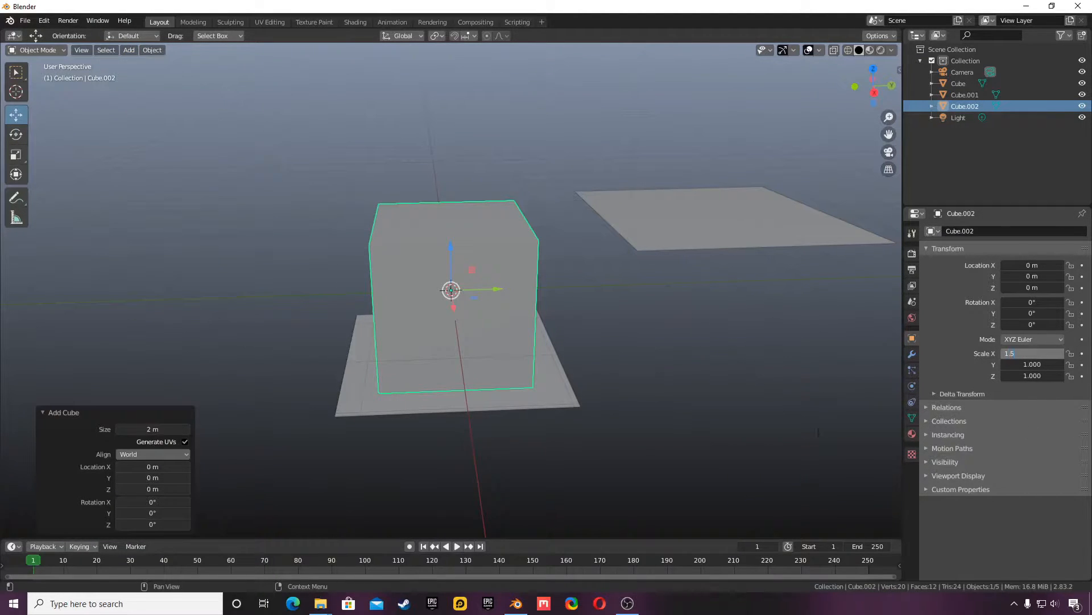
key(Return)
click(1033, 364)
text(1.5)
key(Return)
click(1038, 374)
text(.98)
key(Return)
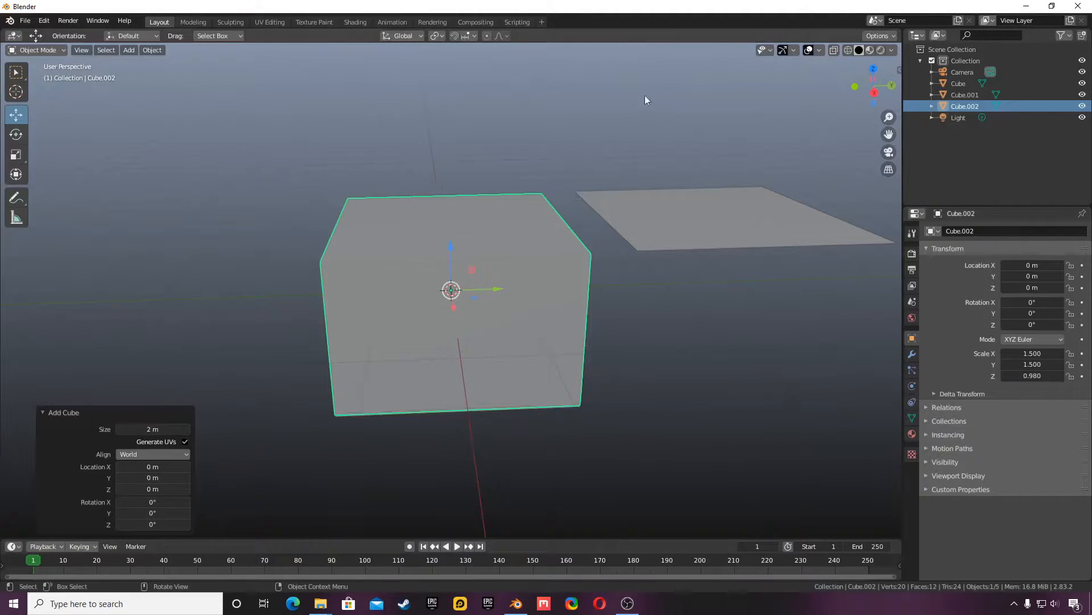
Set the separate top plane's Y location to 0 m to place it over the new cube
click(714, 212)
click(1022, 276)
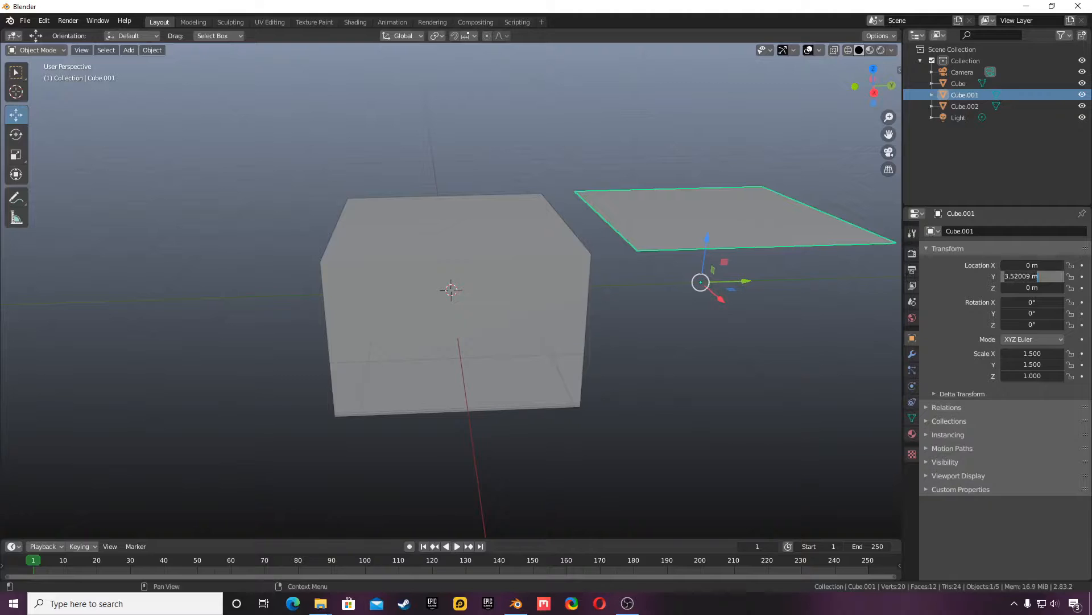
text(0)
key(Return)
Subdivide the top plane's face with 25 cuts in Edit Mode and return to Object Mode
scroll(662, 390, up, 5)
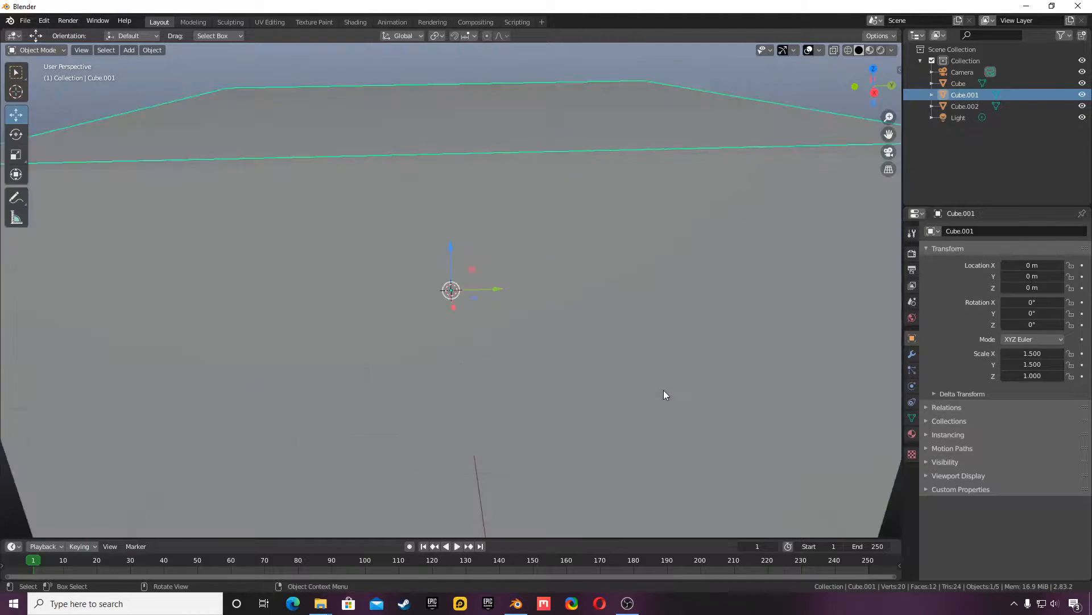
middle_drag(859, 135, 853, 91)
drag(865, 88, 795, 101)
scroll(636, 307, down, 6)
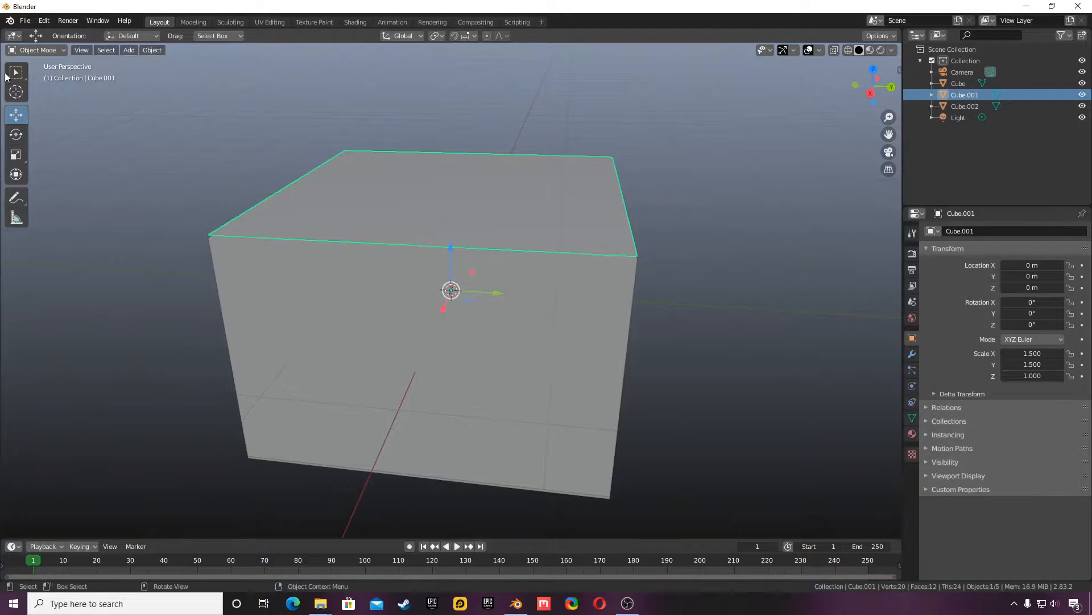
click(37, 50)
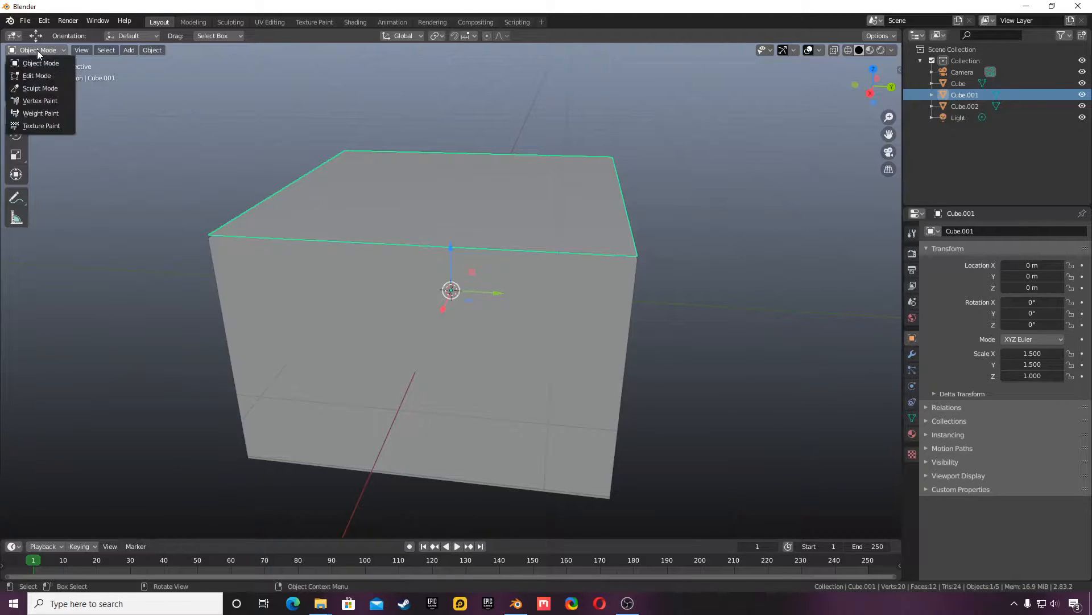
click(37, 66)
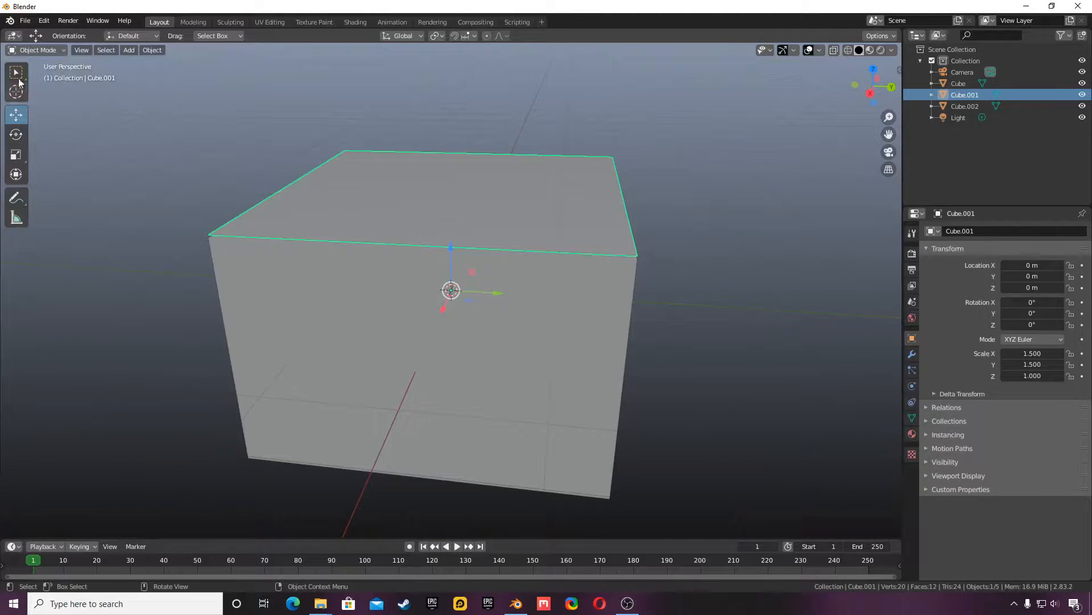
click(29, 50)
click(31, 76)
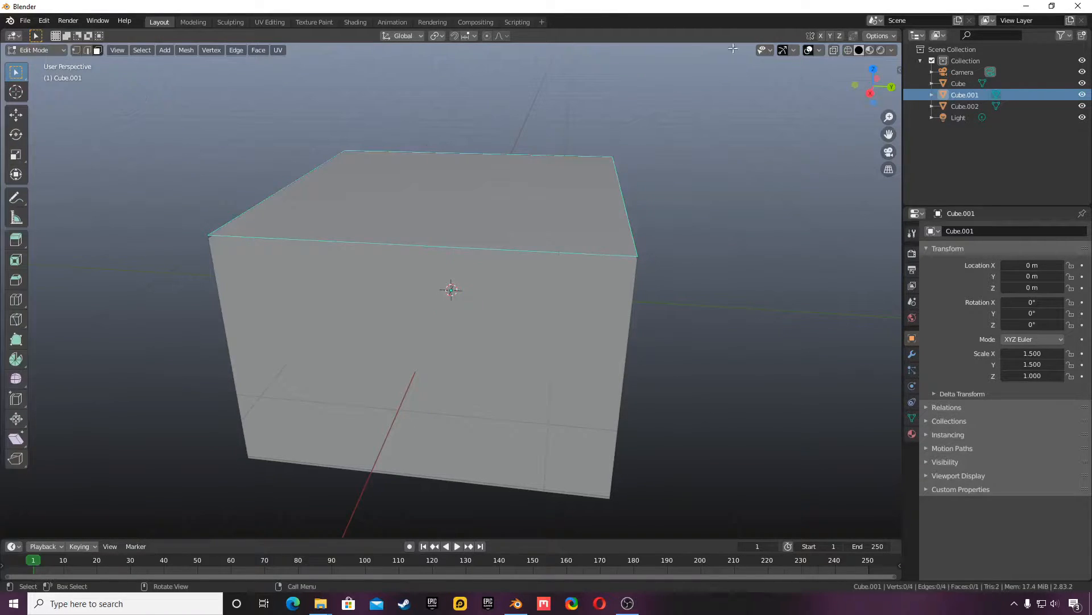
drag(878, 81, 896, 121)
click(329, 215)
right_click(329, 213)
click(285, 46)
click(147, 446)
text(25)
key(Return)
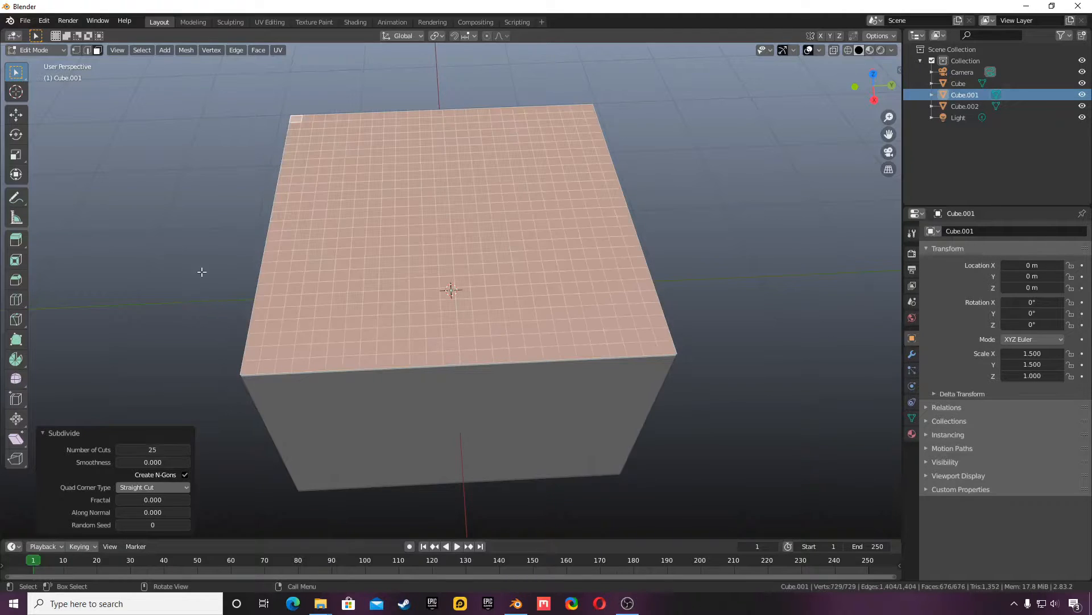
click(49, 50)
click(34, 48)
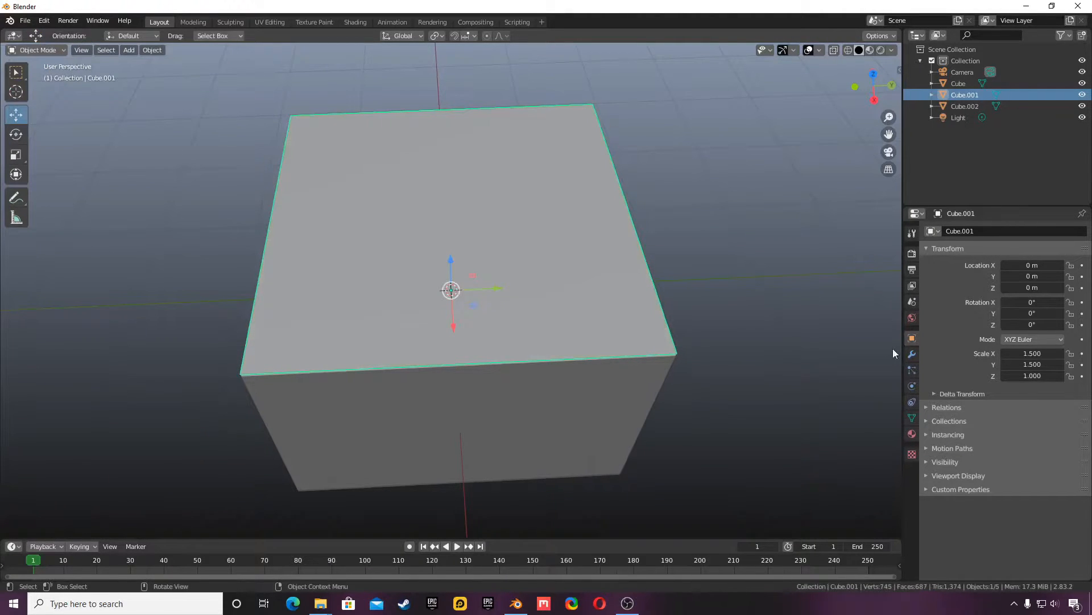
Add a Multiresolution modifier to the top plane and subdivide it once
click(912, 354)
click(954, 231)
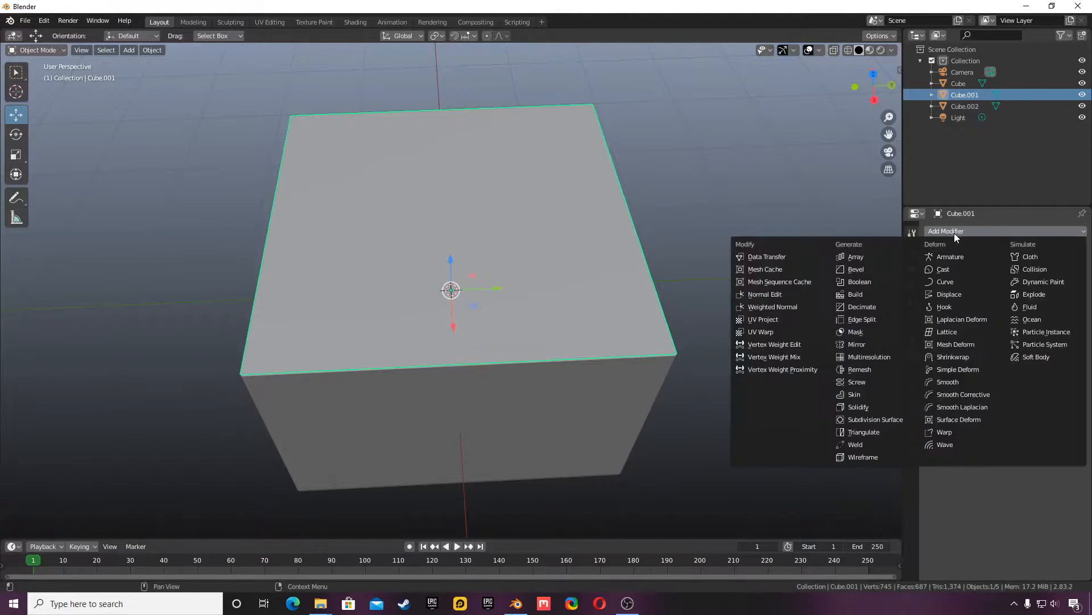
click(960, 292)
click(987, 232)
click(875, 356)
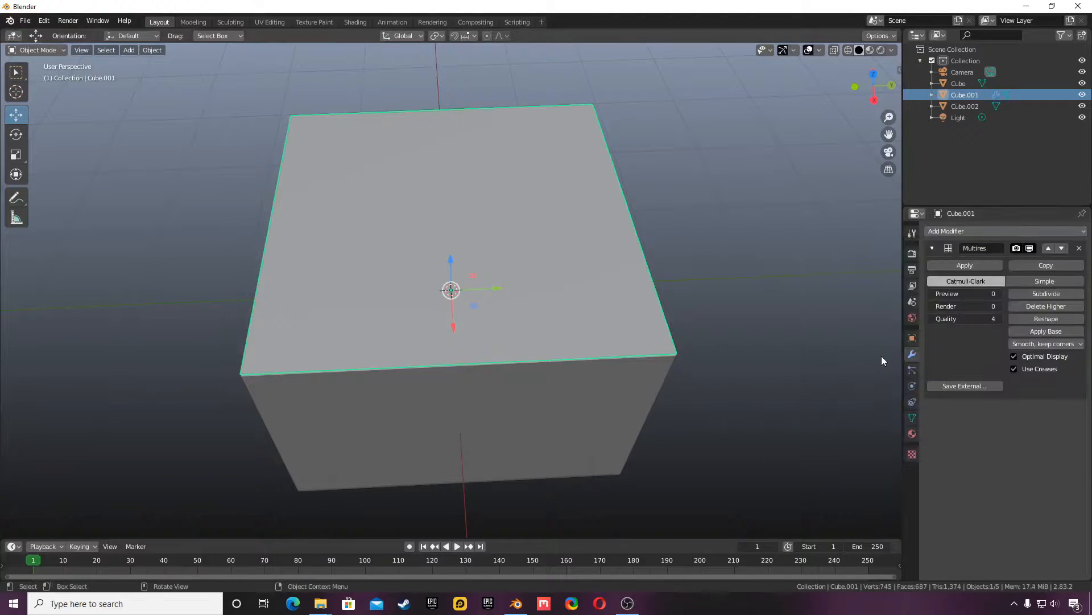
click(1042, 295)
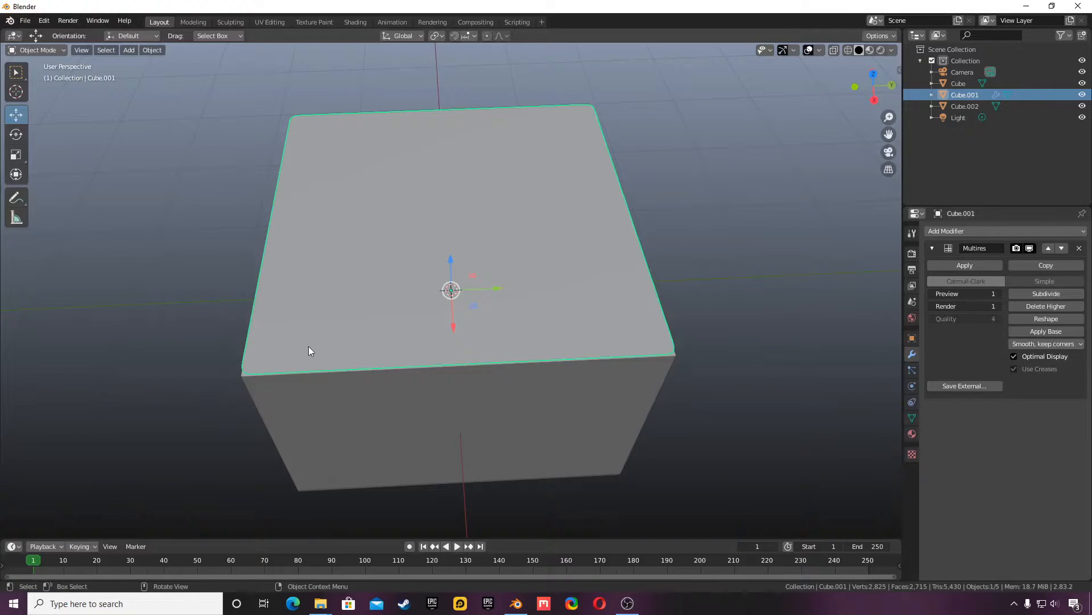
Subdivide the top plane's faces in Edit Mode with 3 cuts
click(35, 50)
click(57, 76)
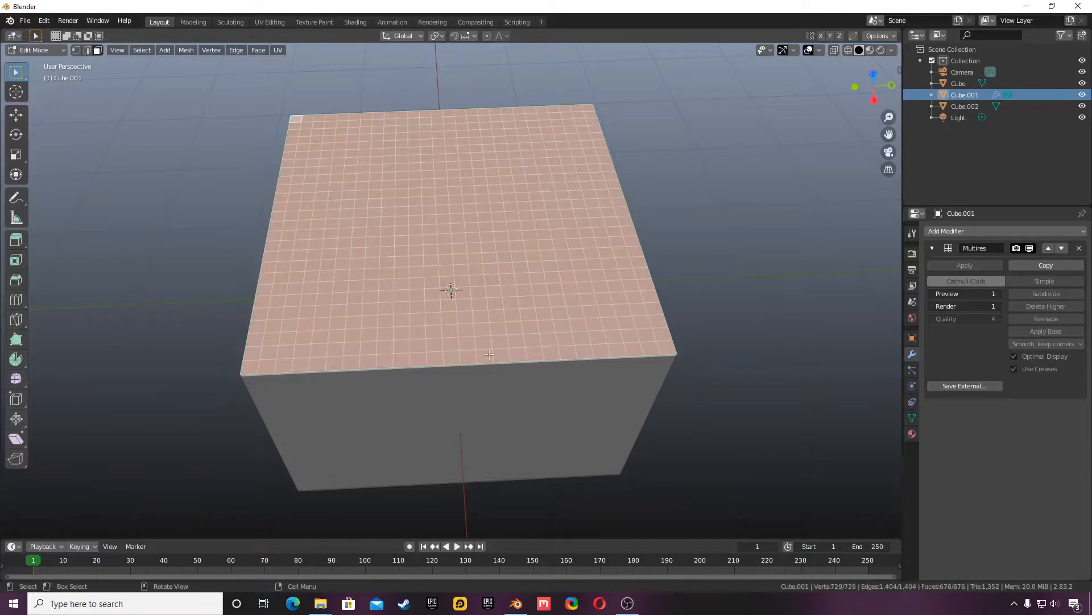
right_click(346, 309)
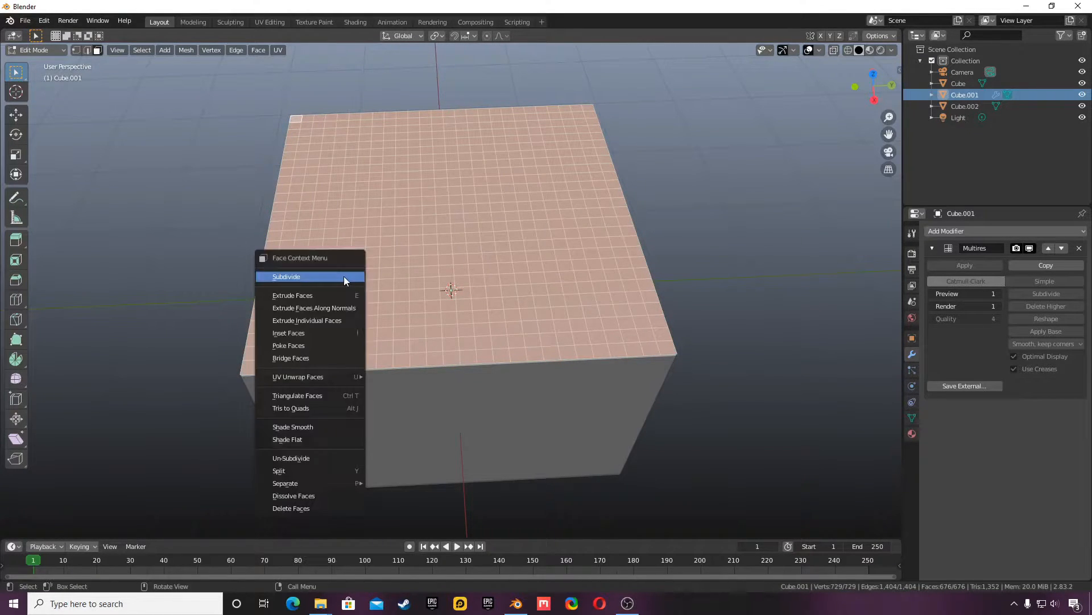
click(343, 277)
click(167, 449)
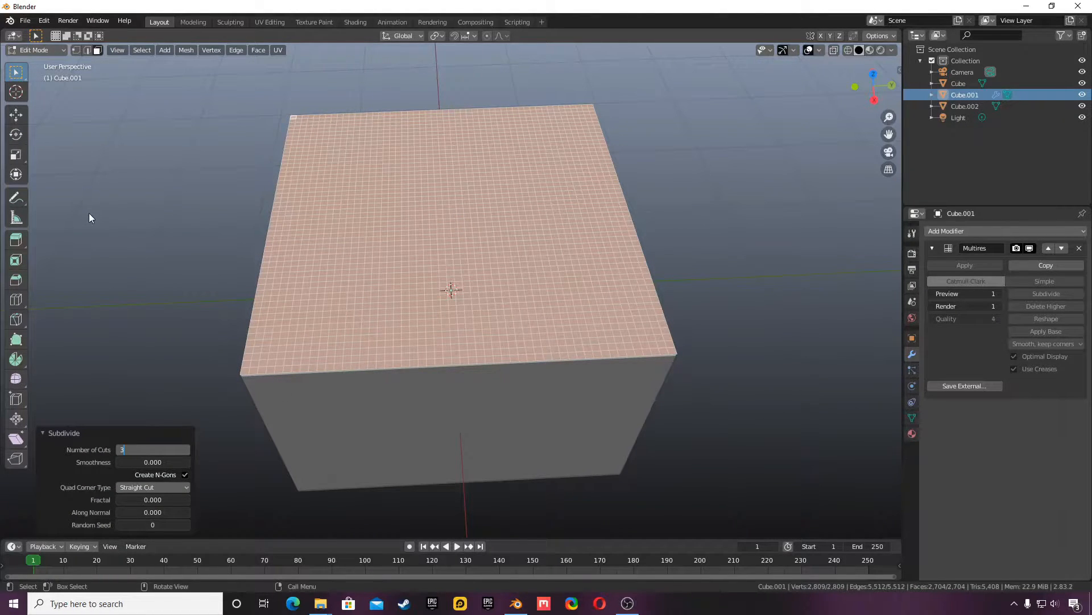
text(3)
key(Return)
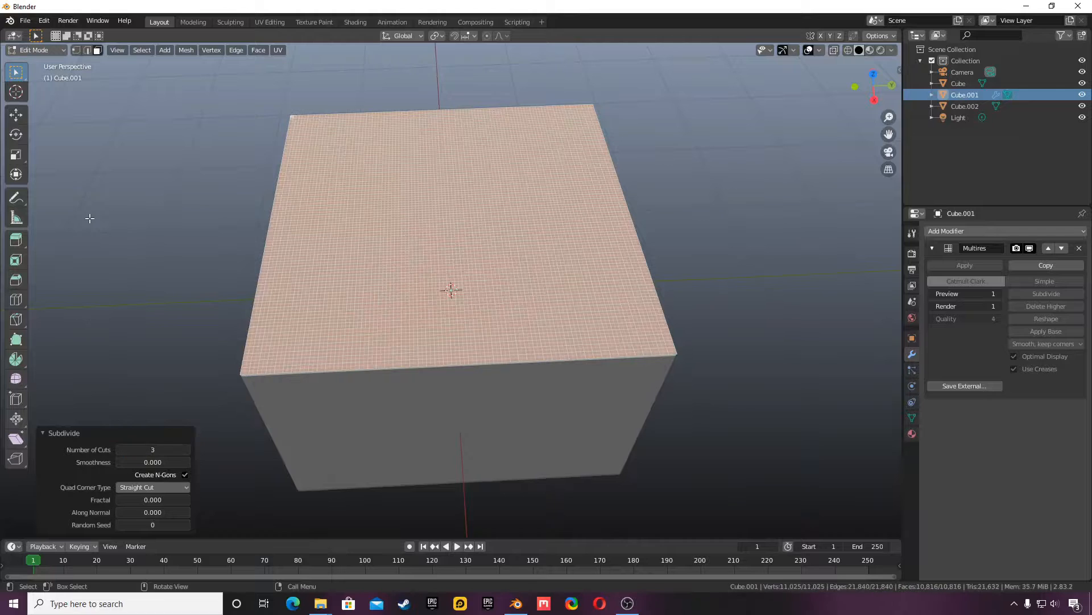
Set the top plane's subdivision to 4 cuts and return to Object Mode
click(179, 450)
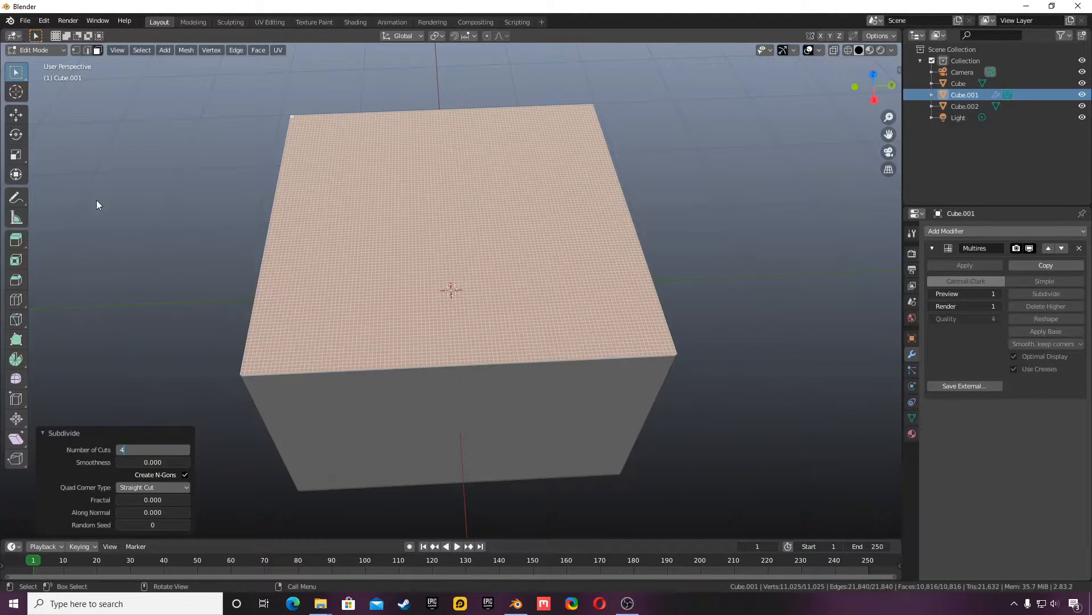
key(Return)
click(44, 49)
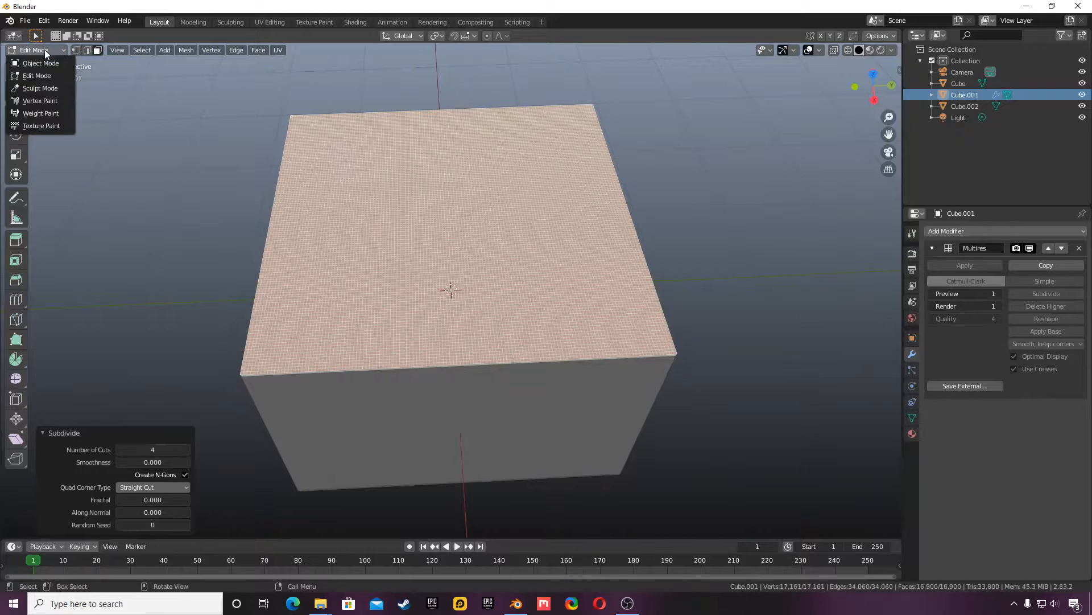
click(153, 259)
click(53, 51)
click(53, 63)
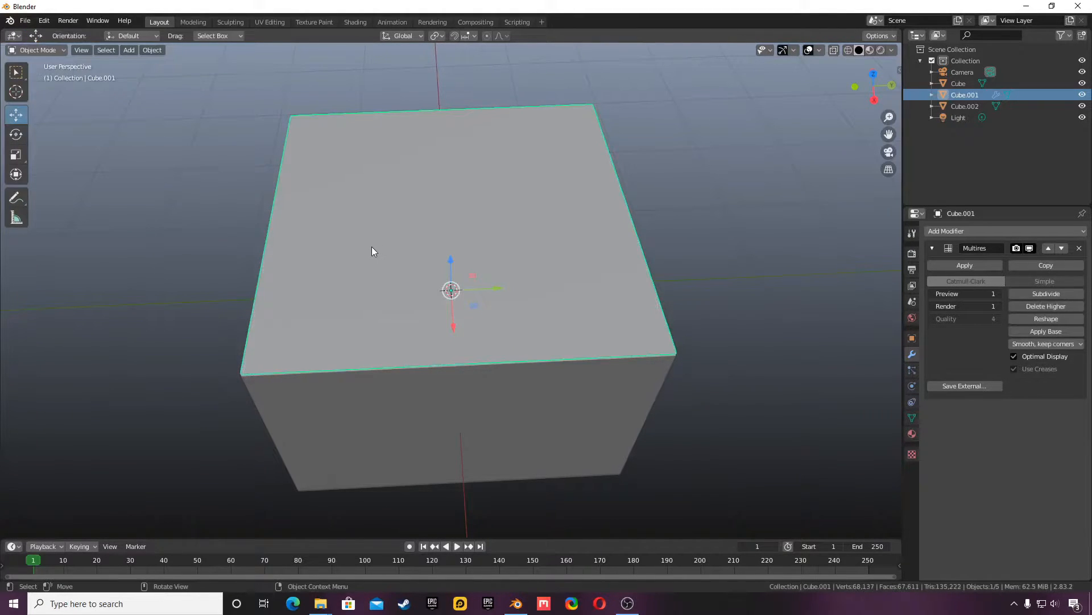
Apply the scale of the top plane
key(ctrl+a)
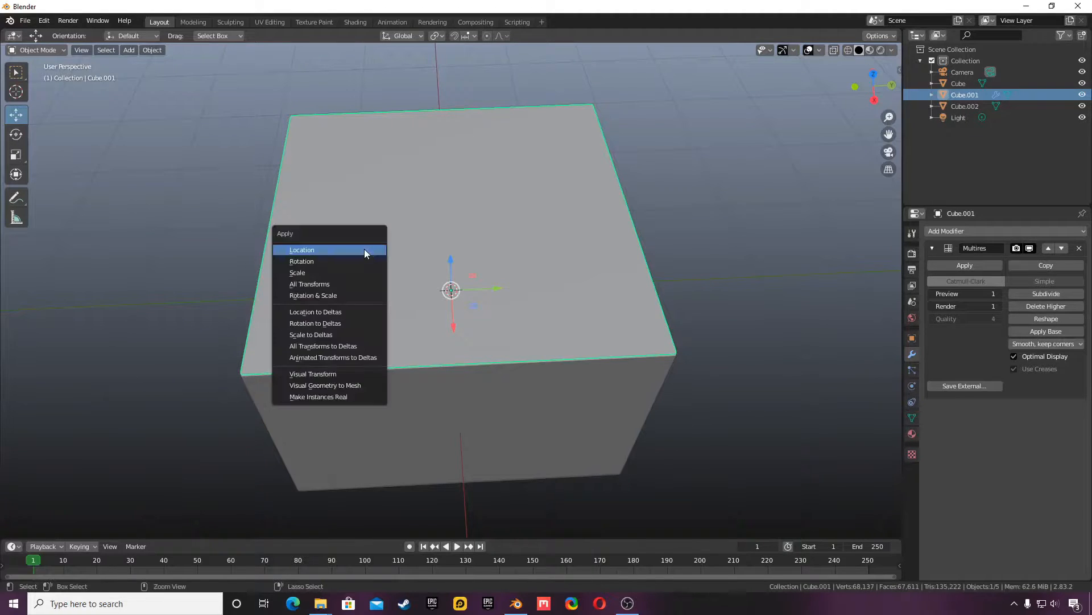
click(327, 272)
click(97, 230)
click(378, 230)
Enter Sculpt Mode on the top plane and set the Draw brush radius to 6 px
click(42, 52)
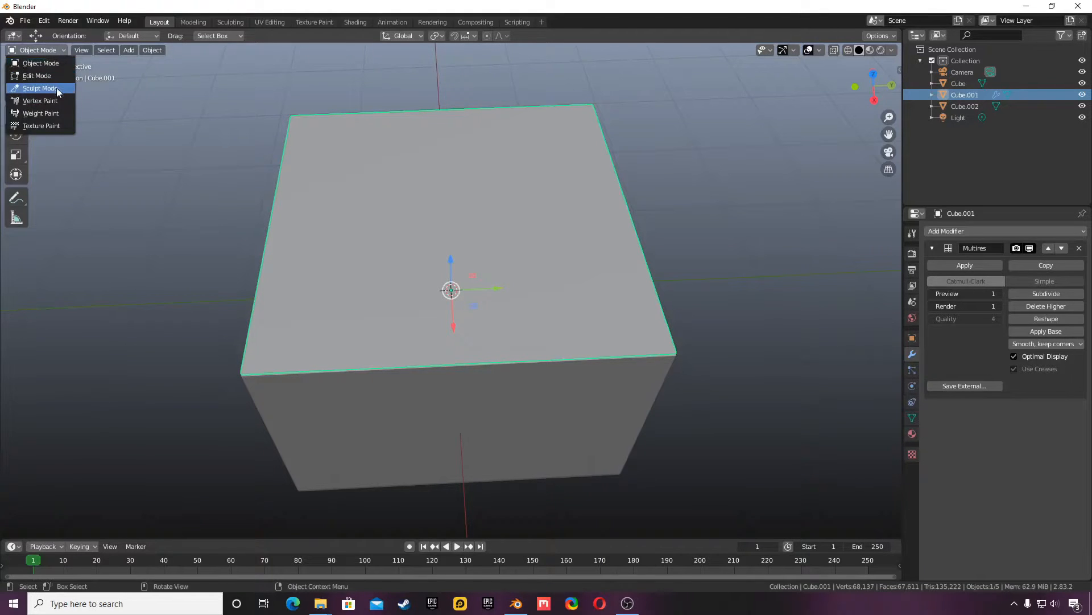
click(40, 88)
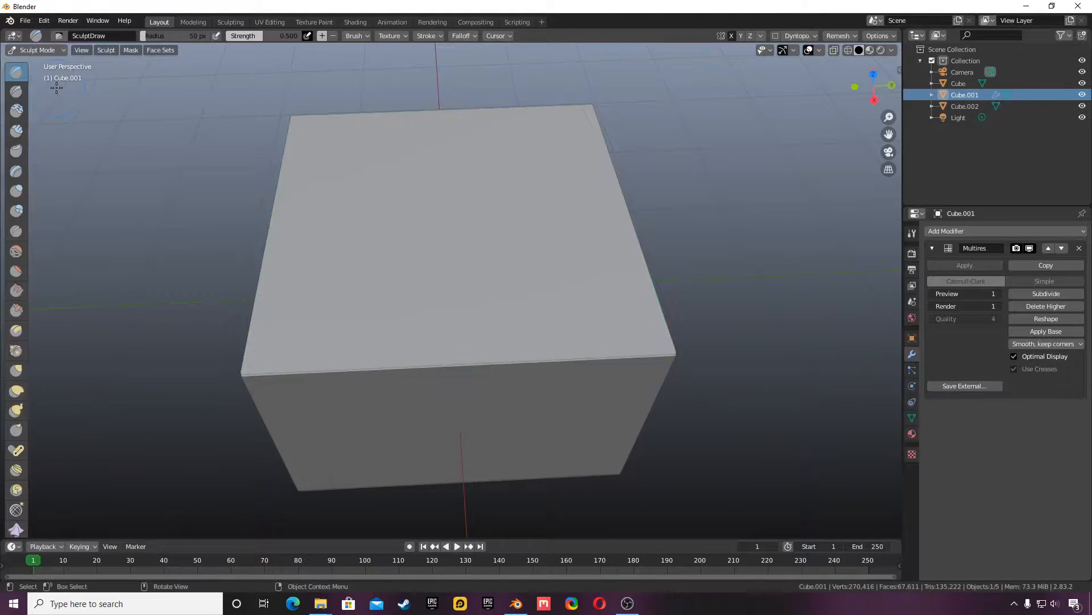
click(873, 74)
click(874, 68)
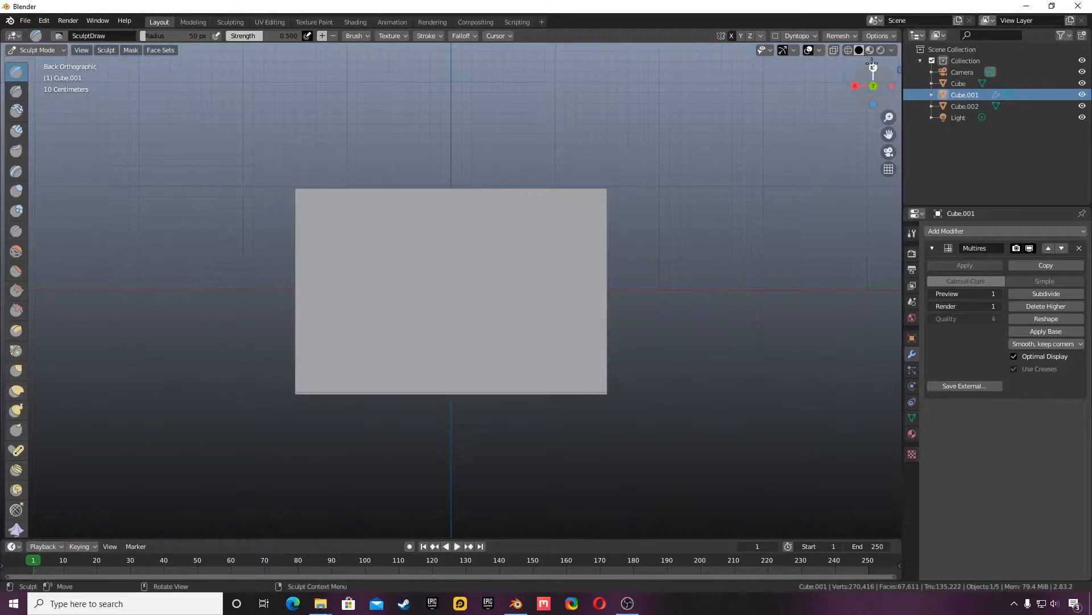
click(873, 66)
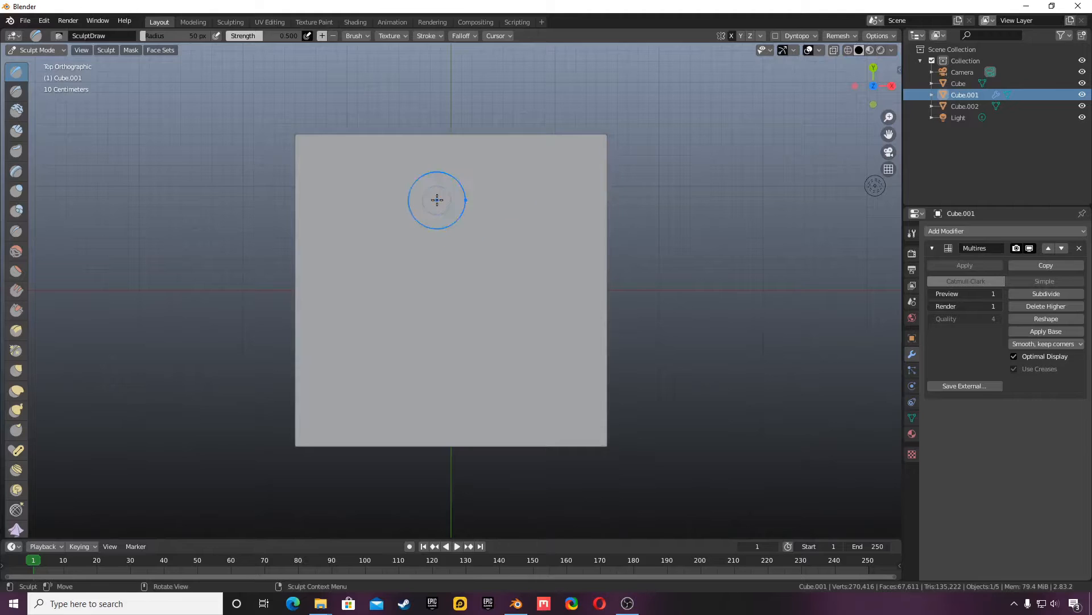
click(189, 36)
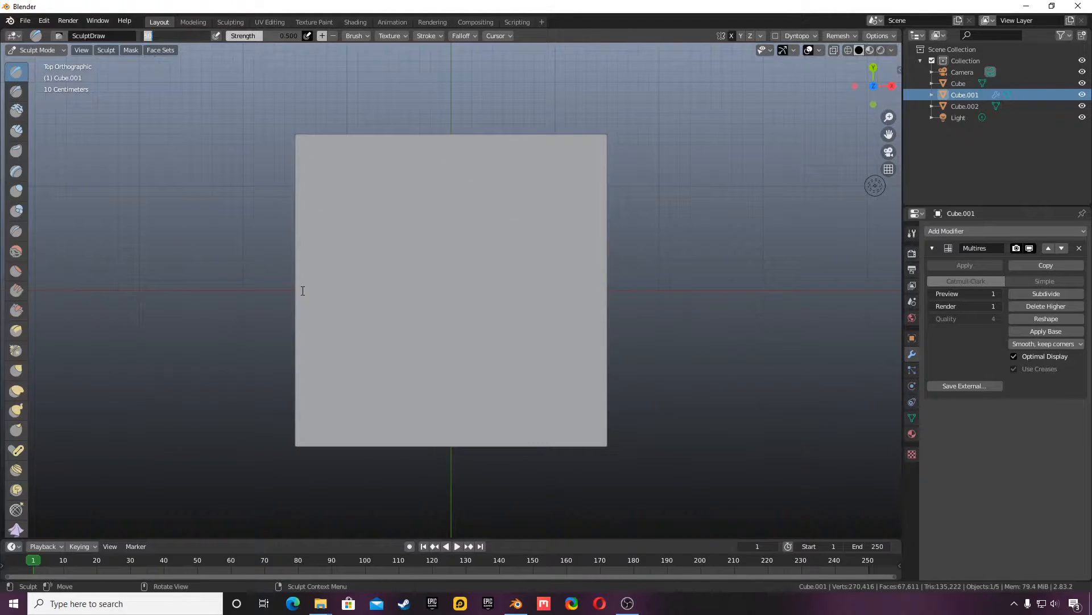
text(6)
key(Return)
scroll(501, 331, up, 2)
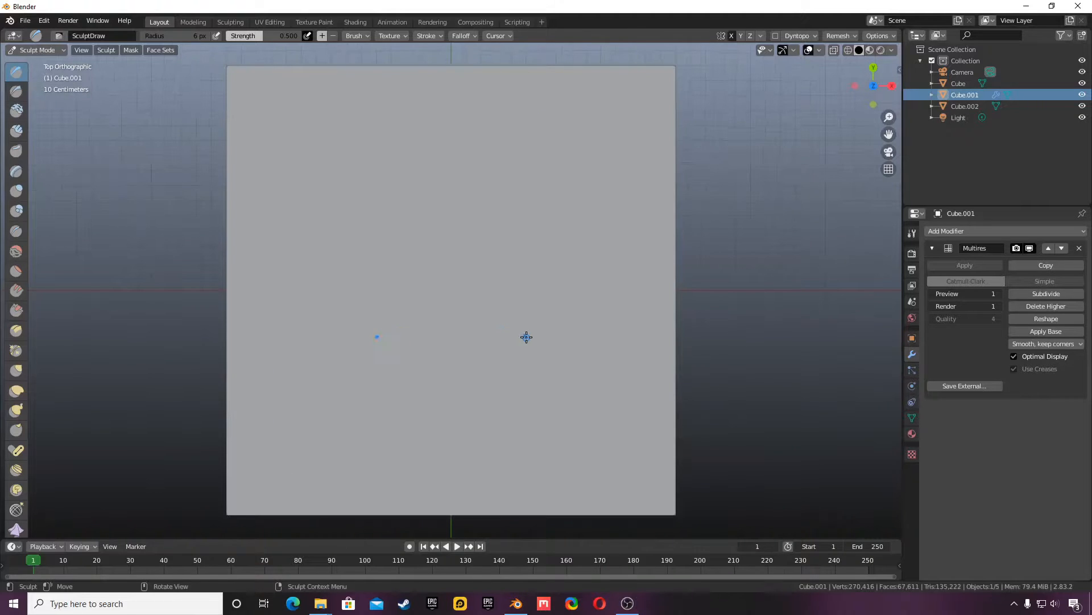
Set the Draw brush's stroke method to Line
click(426, 35)
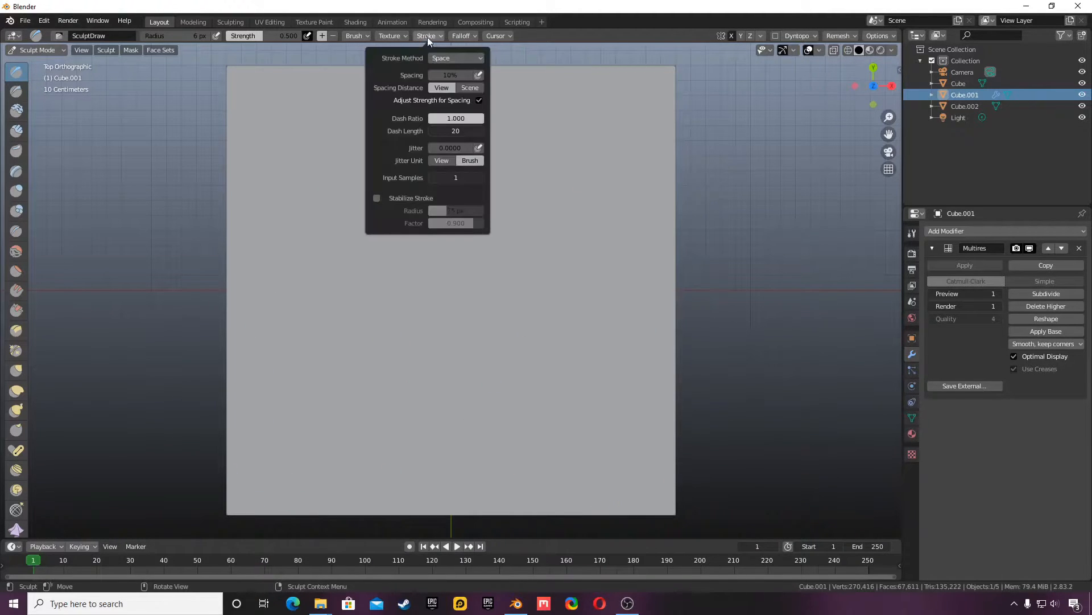
click(441, 57)
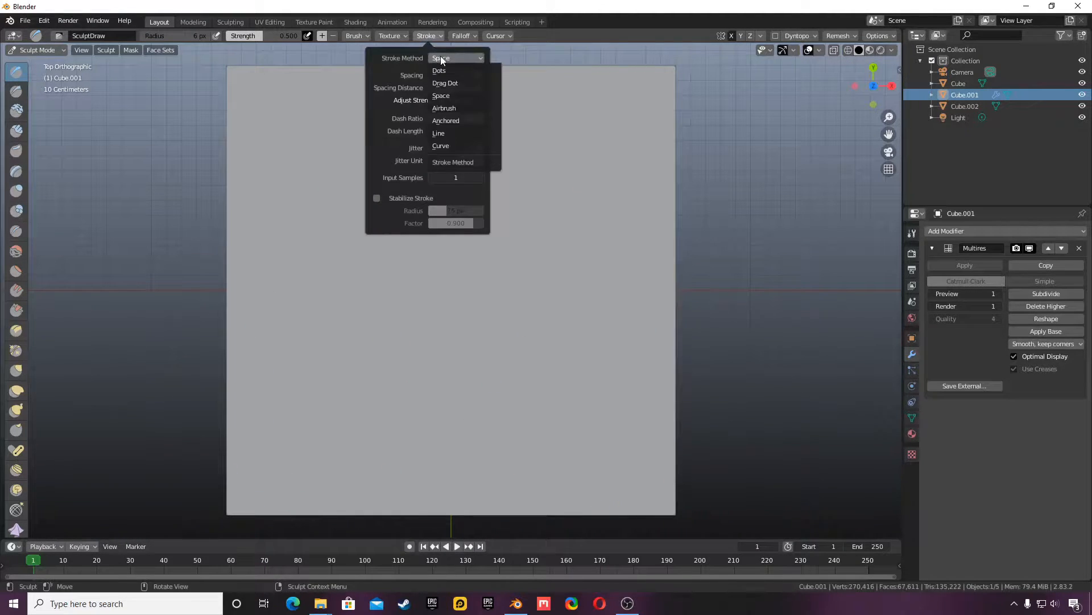
click(445, 134)
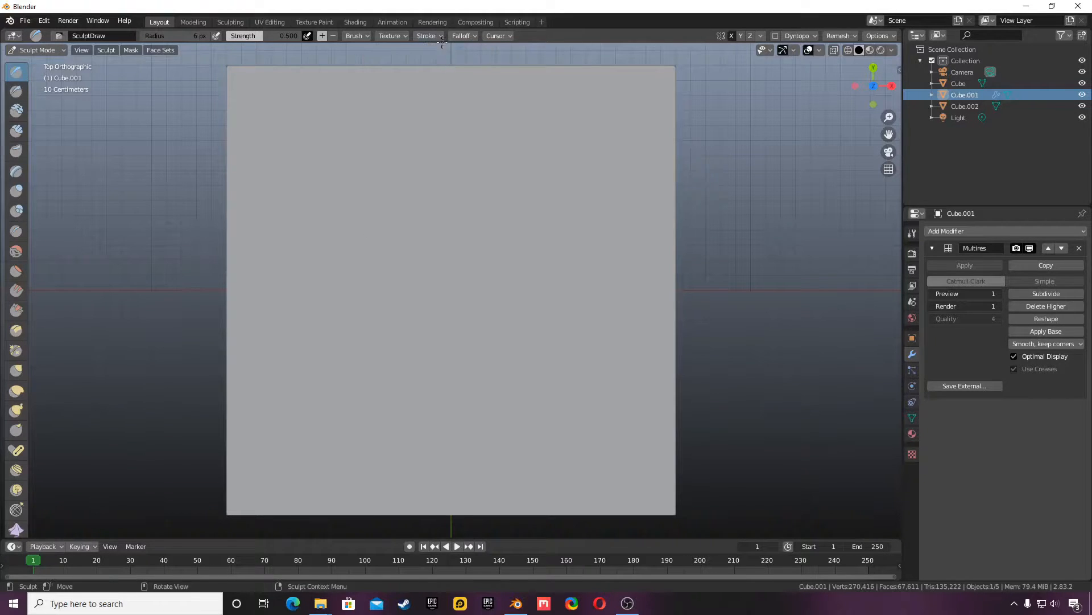
click(441, 36)
click(450, 55)
click(445, 134)
Set the Draw brush strength to 3 and sculpt straight lines along the outer edges of the top plane
mouse_move(225, 514)
mouse_down()
mouse_move(677, 512)
mouse_move(684, 528)
mouse_up()
double_click(287, 35)
text(3)
drag(226, 513, 710, 508)
mouse_move(675, 514)
mouse_down()
mouse_move(658, 176)
mouse_move(675, 53)
mouse_up()
mouse_move(678, 93)
mouse_down()
mouse_move(639, 67)
mouse_move(226, 67)
mouse_up()
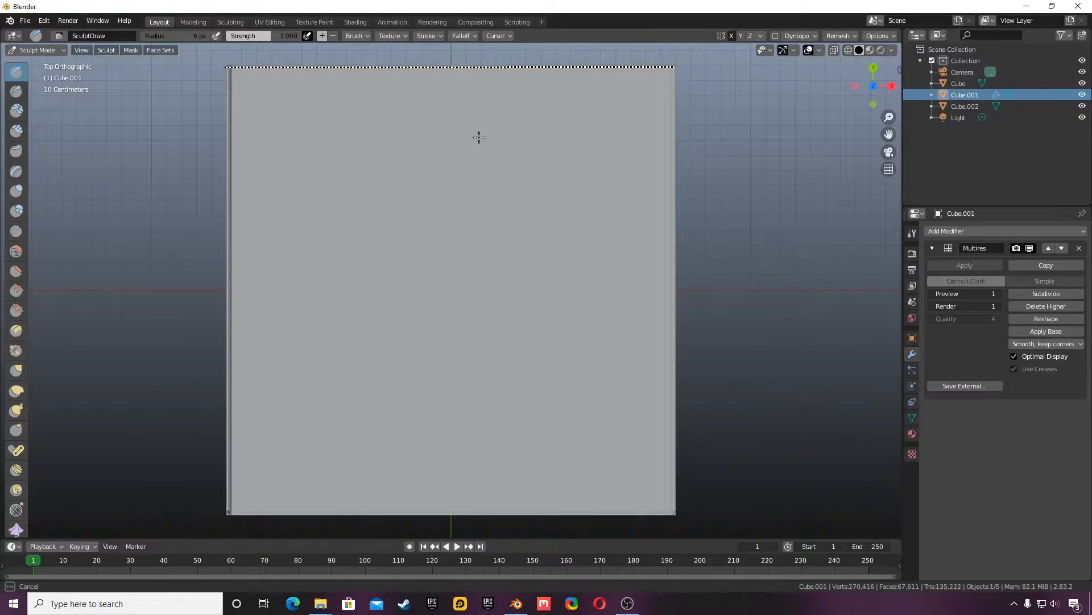
Undo the Draw brush lines on the top plane and return to Object Mode
mouse_move(870, 85)
mouse_down()
mouse_move(882, 36)
mouse_move(914, 8)
mouse_move(949, 4)
mouse_move(872, 4)
mouse_move(869, 37)
mouse_up()
scroll(725, 298, down, 5)
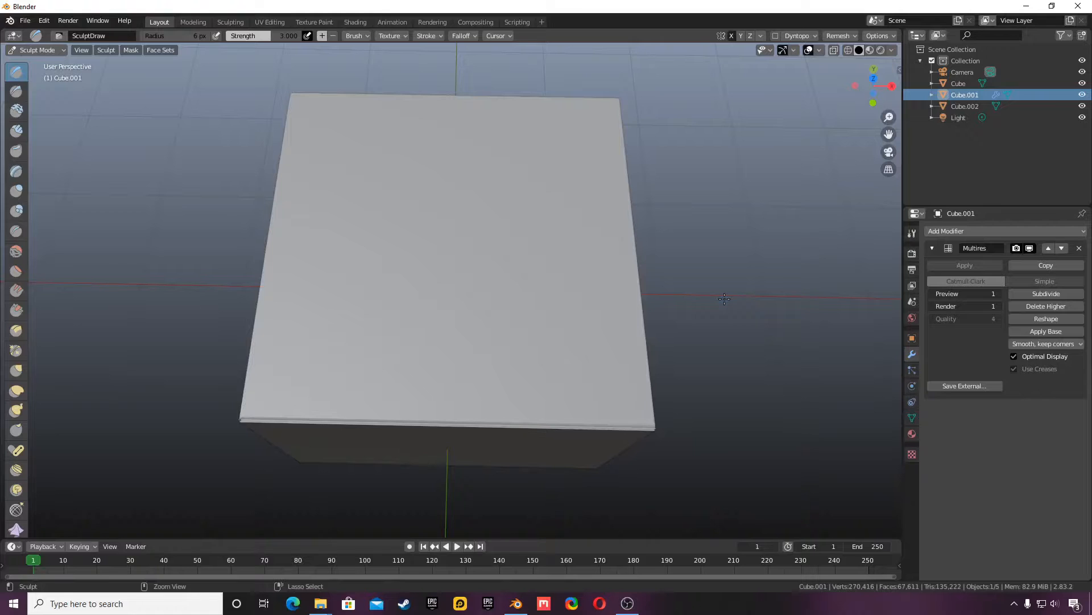
key(ctrl+Tab)
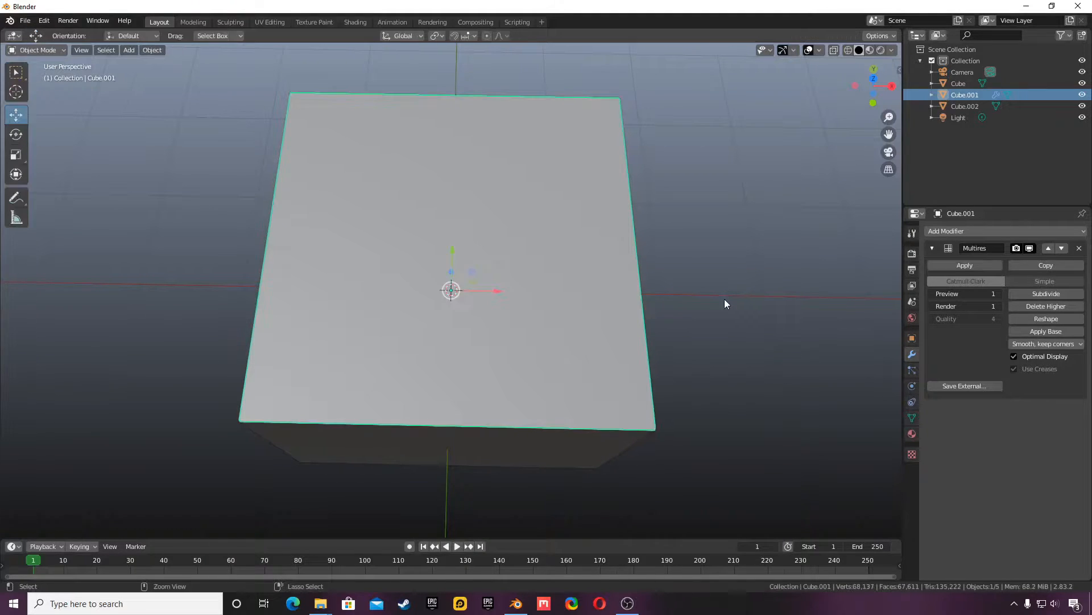
Enter Sculpt Mode on the top plane again and set the Draw brush strength to 3
click(40, 50)
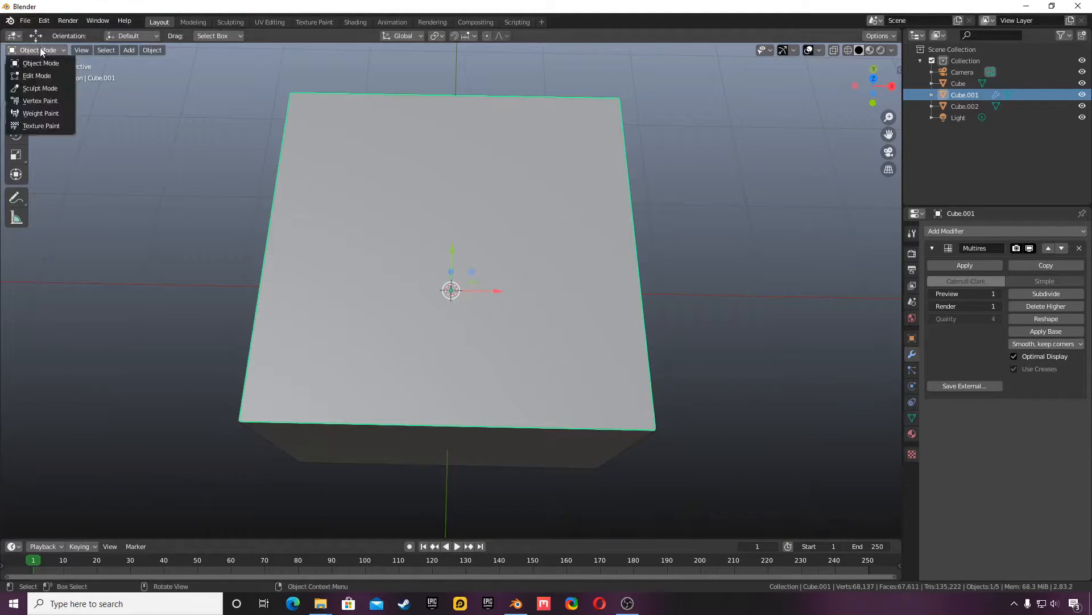
click(40, 89)
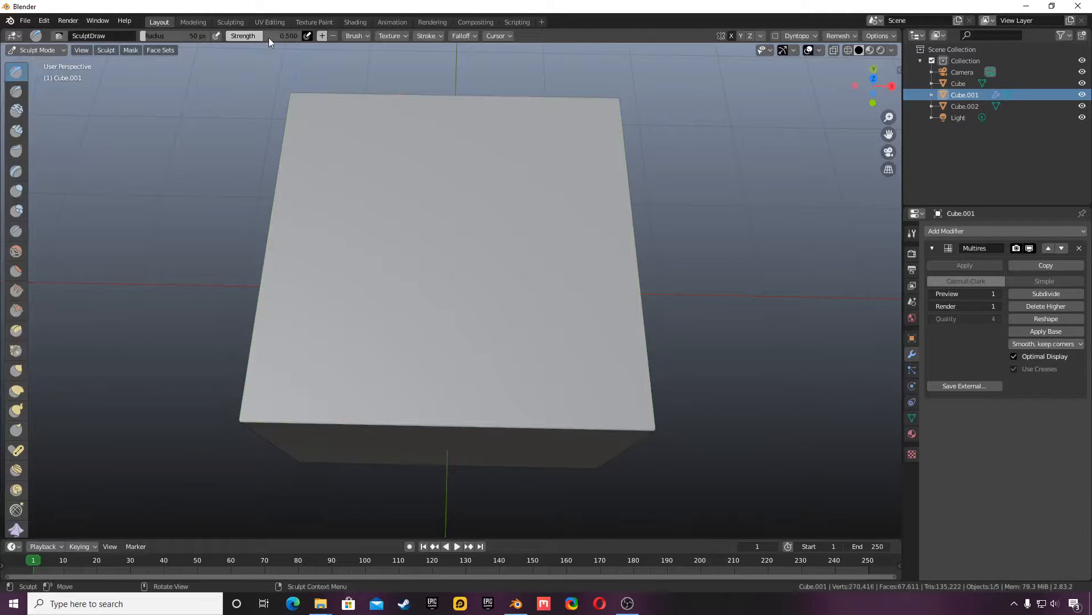
click(286, 35)
text(3)
key(Return)
Switch to the Crease brush and set its strength to 3 and its radius to 6 px
click(17, 232)
click(270, 36)
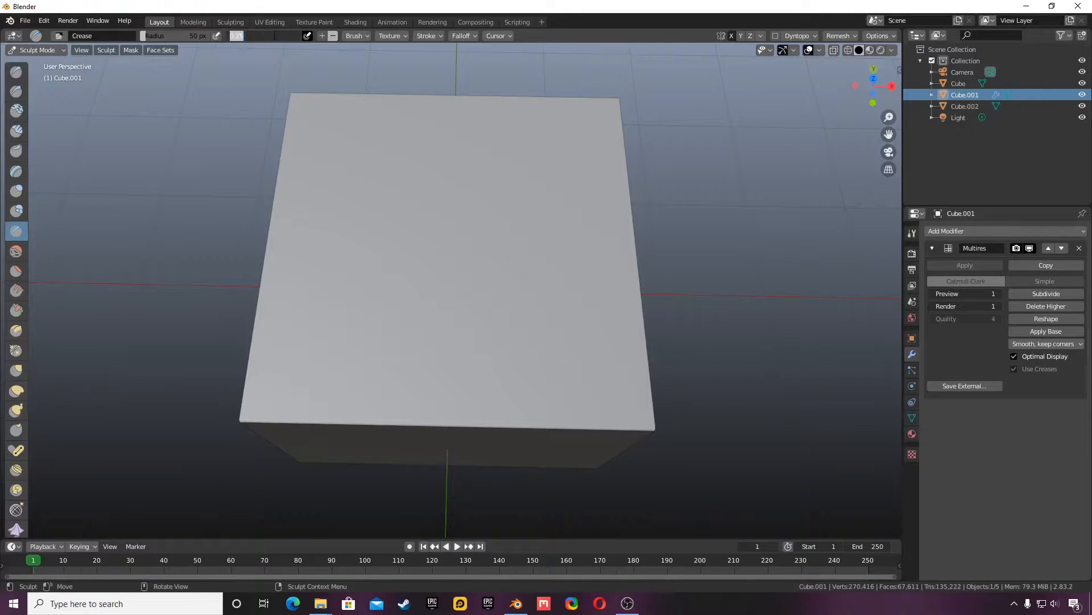
text(3)
key(shift+Tab)
key(BackSpace)
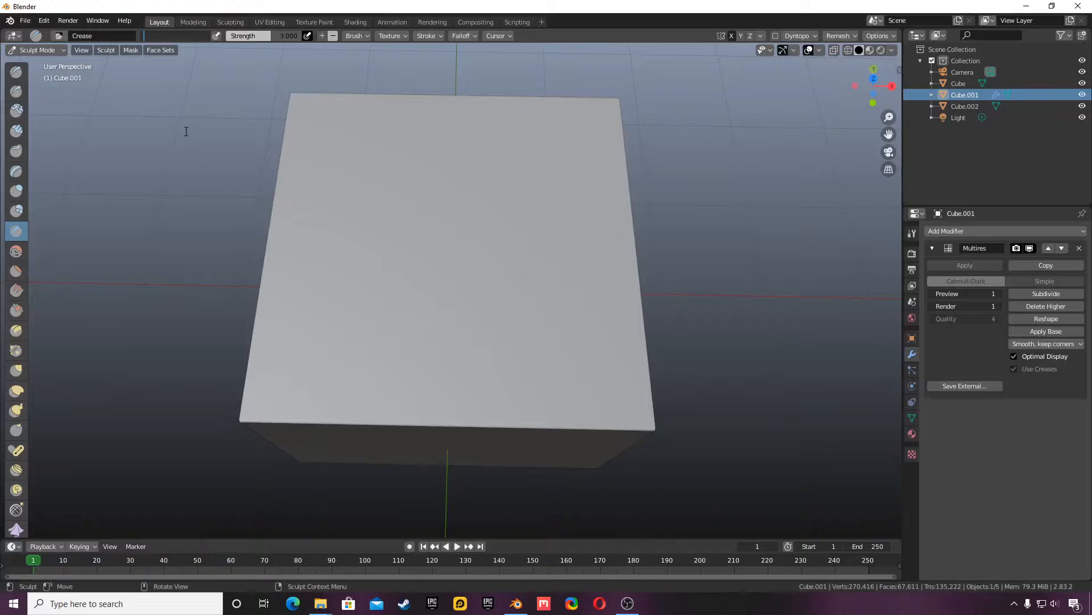
key(Return)
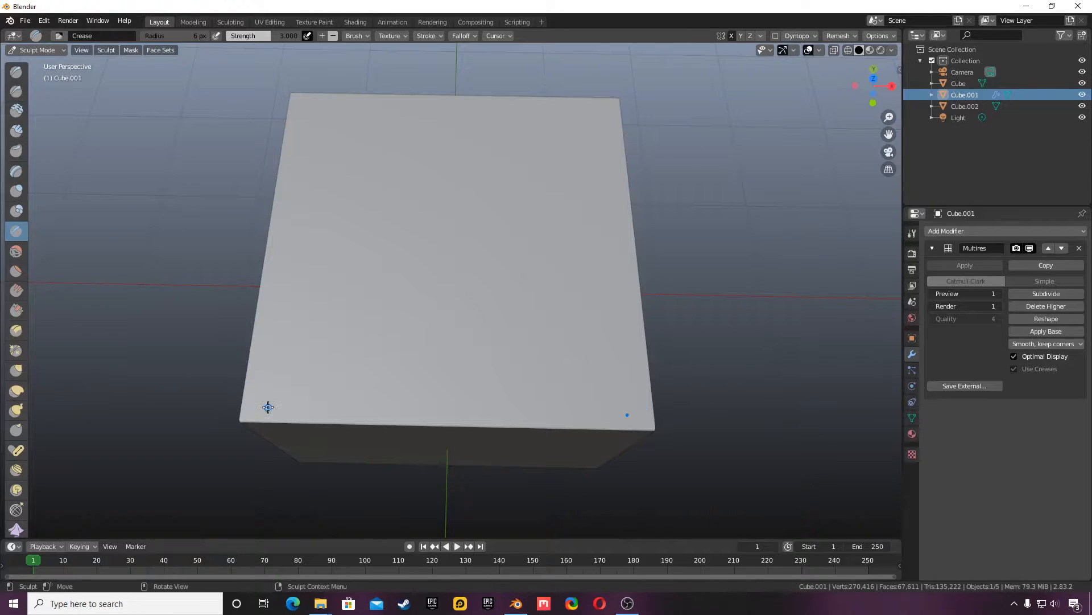
Try a short freehand Crease stroke along the top plane's front edge in top view and undo it
click(875, 69)
click(874, 68)
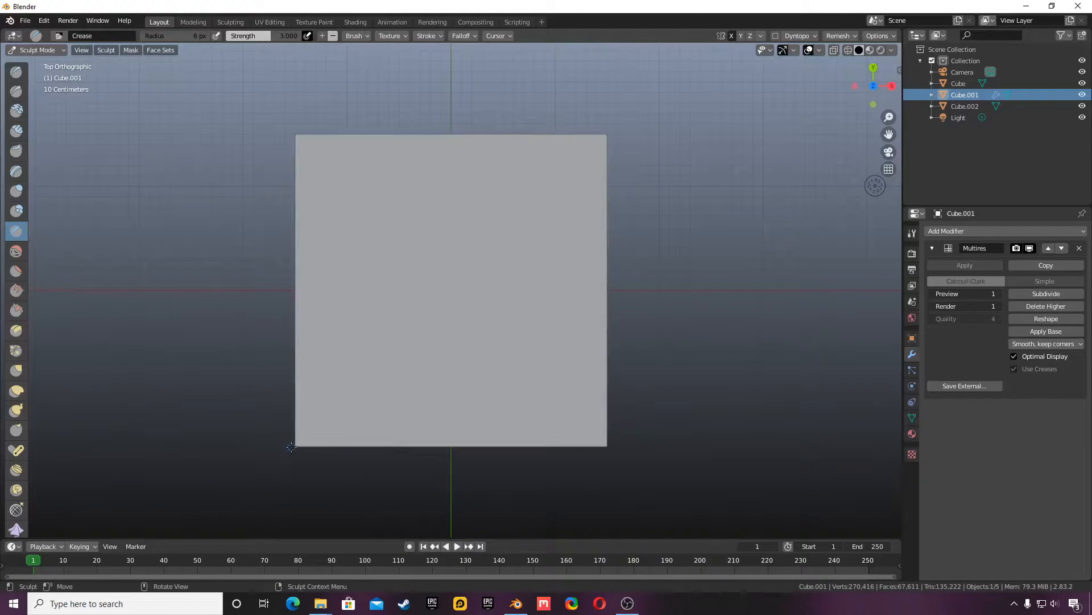
drag(294, 446, 326, 444)
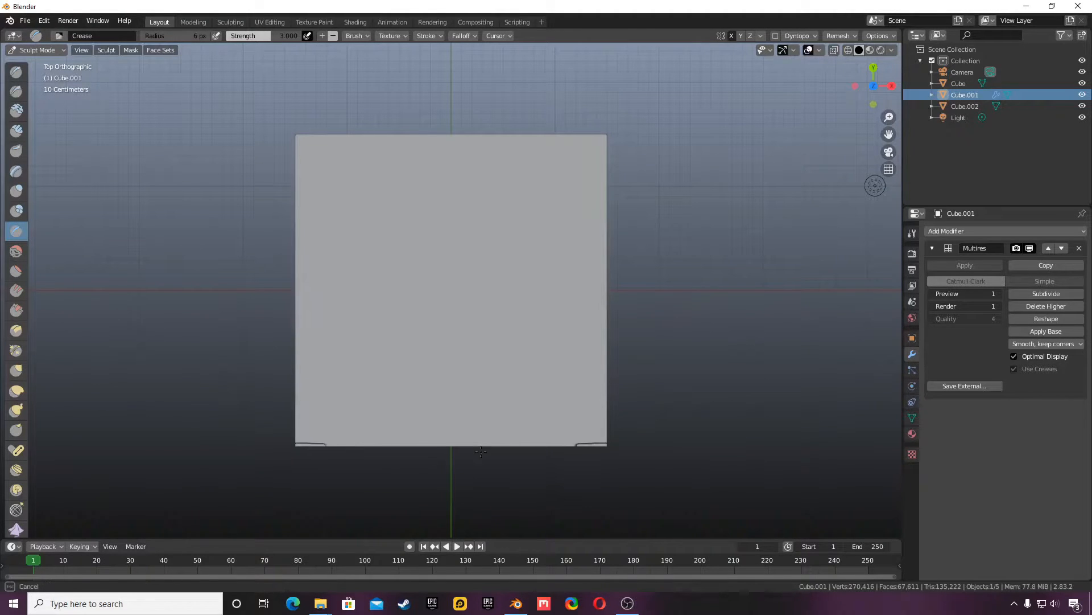
key(ctrl+z)
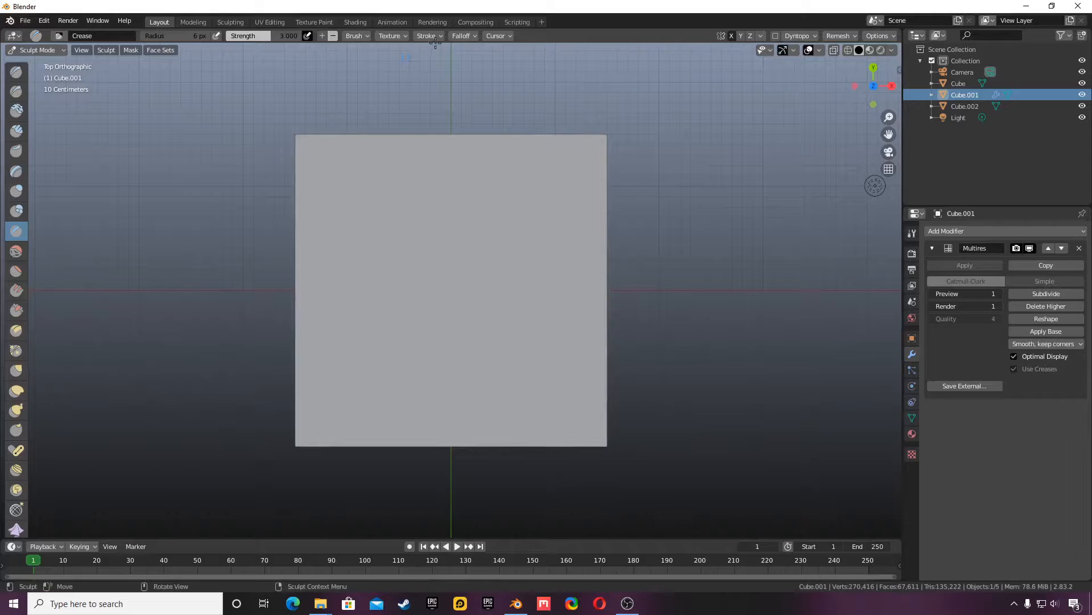
Set the Crease brush's stroke method to Line and crease the full length of the top plane's front edge
click(433, 37)
click(450, 59)
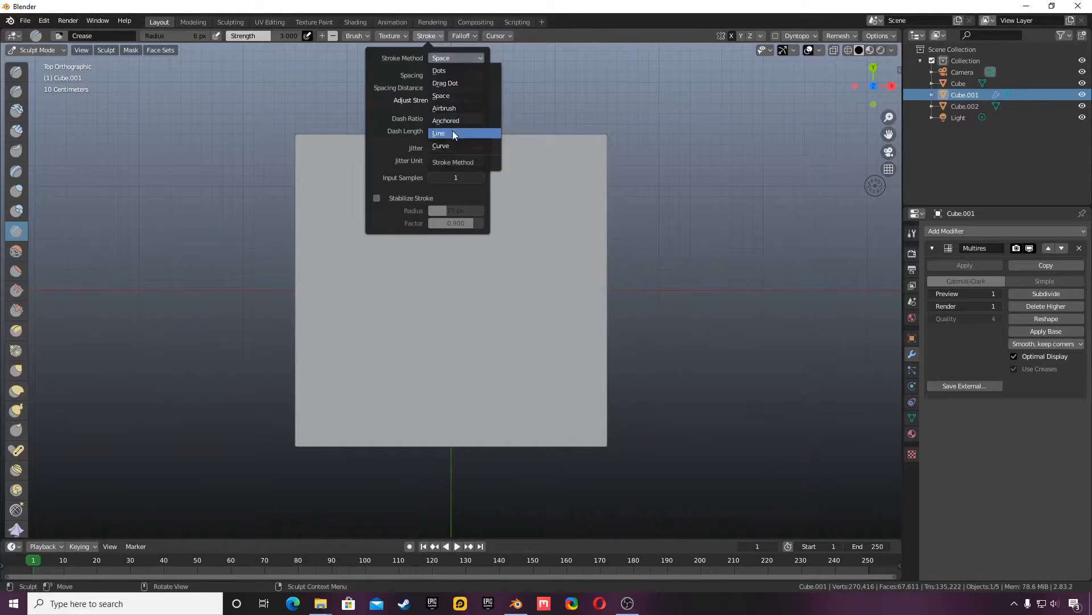
click(453, 131)
scroll(297, 449, up, 2)
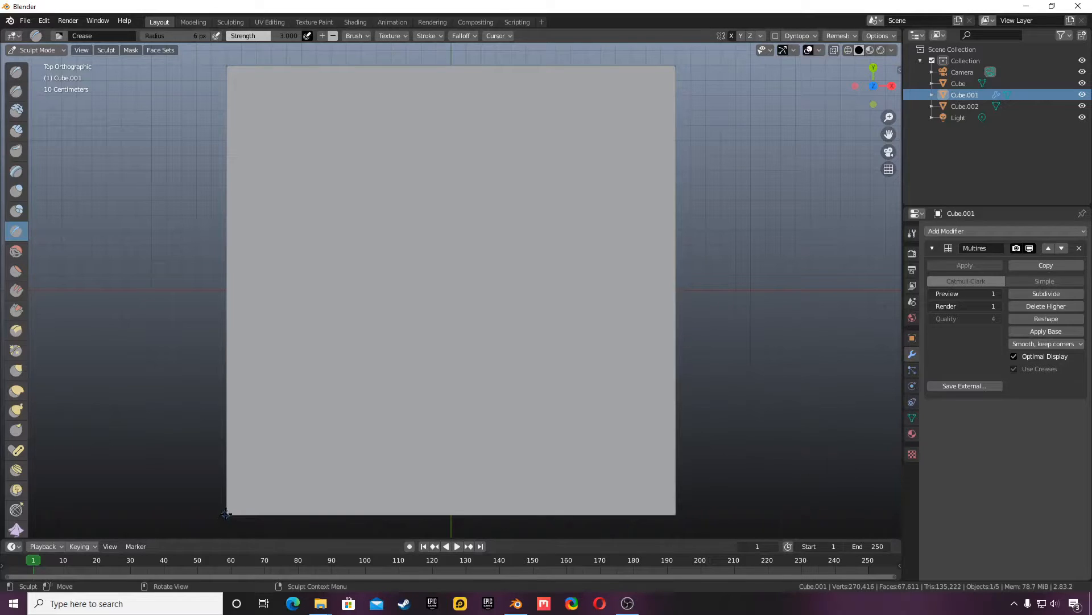
mouse_move(226, 514)
mouse_down()
mouse_move(414, 528)
mouse_move(715, 503)
mouse_up()
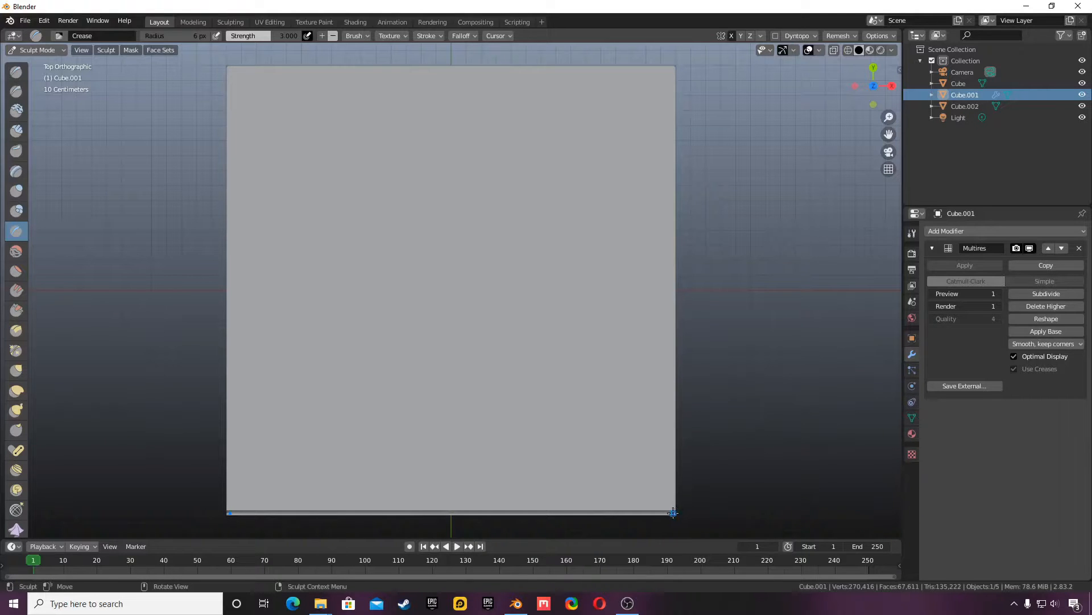
Try straight Crease strokes along the top plane's +X side edge, undoing each attempt
mouse_move(675, 514)
mouse_down()
mouse_move(654, 228)
mouse_move(671, 71)
mouse_move(676, 59)
mouse_move(690, 68)
mouse_up()
drag(725, 125, 723, 126)
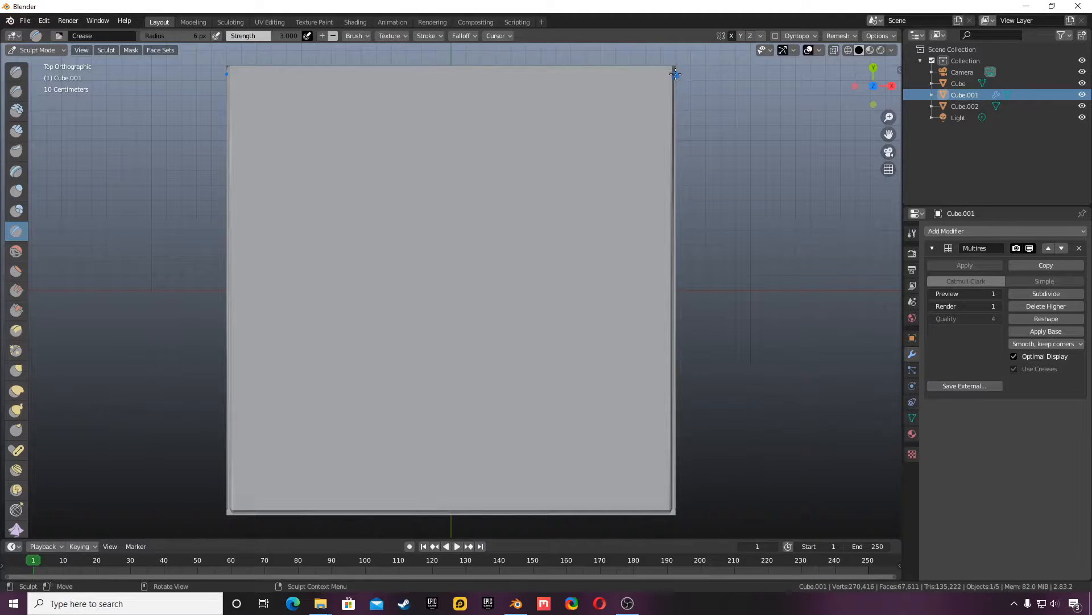
key(ctrl+z)
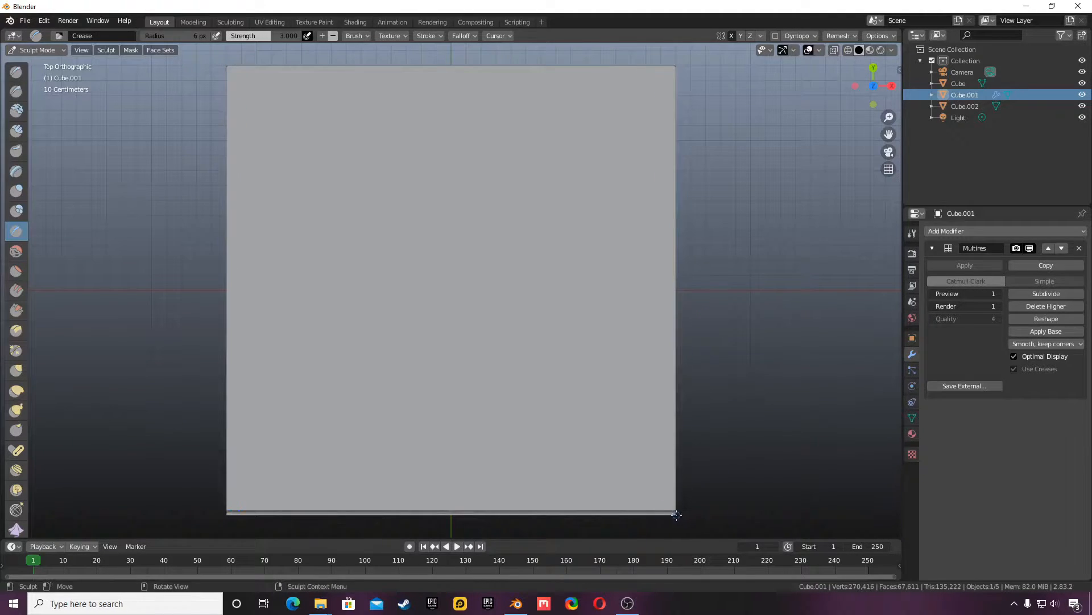
mouse_move(674, 514)
mouse_down()
mouse_move(675, 54)
mouse_move(679, 83)
mouse_up()
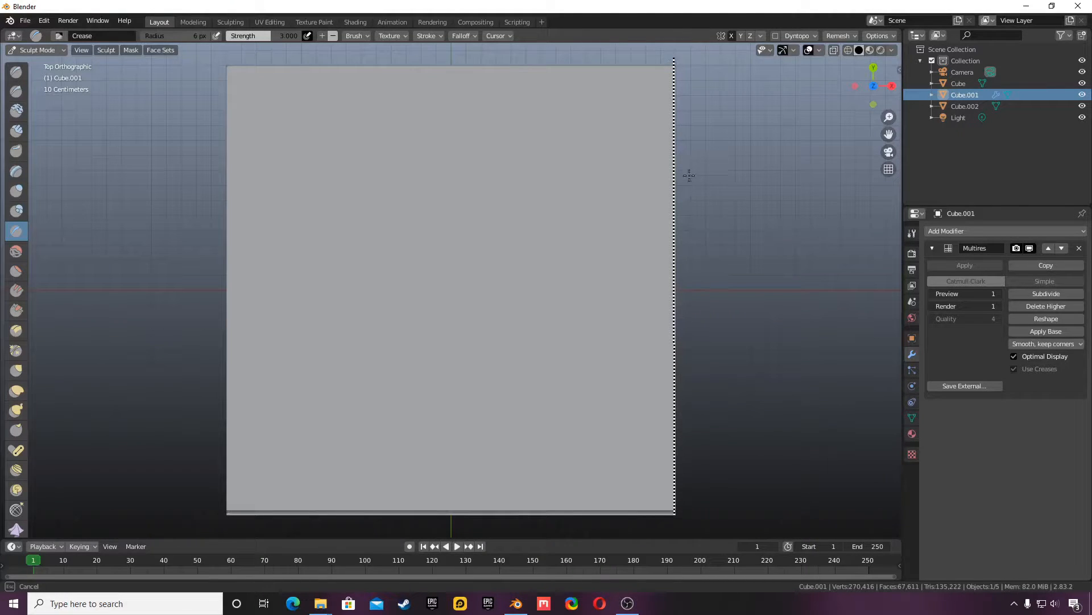
key(ctrl+z)
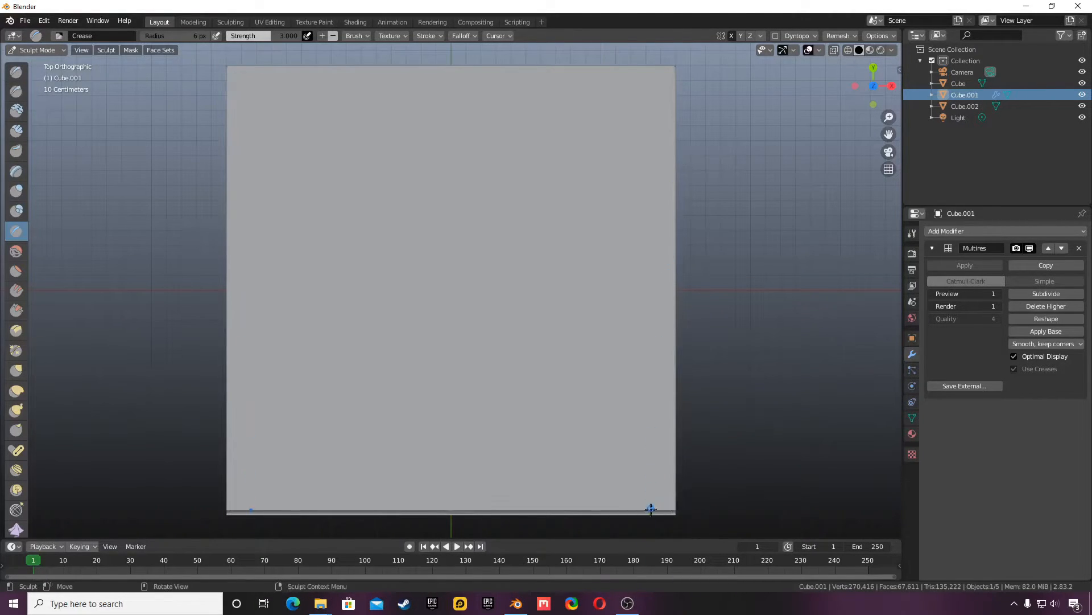
Crease the full length of the top plane's +X side edge and back edge with straight strokes in top view
mouse_move(675, 513)
mouse_down()
mouse_move(649, 147)
mouse_move(673, 101)
mouse_move(674, 61)
mouse_up()
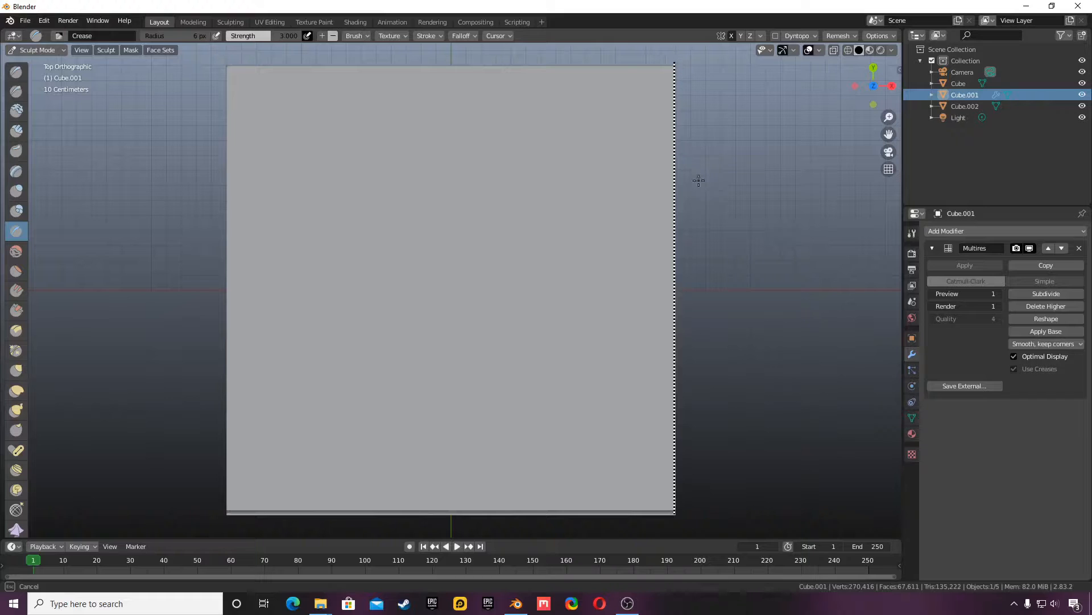
drag(700, 198, 700, 198)
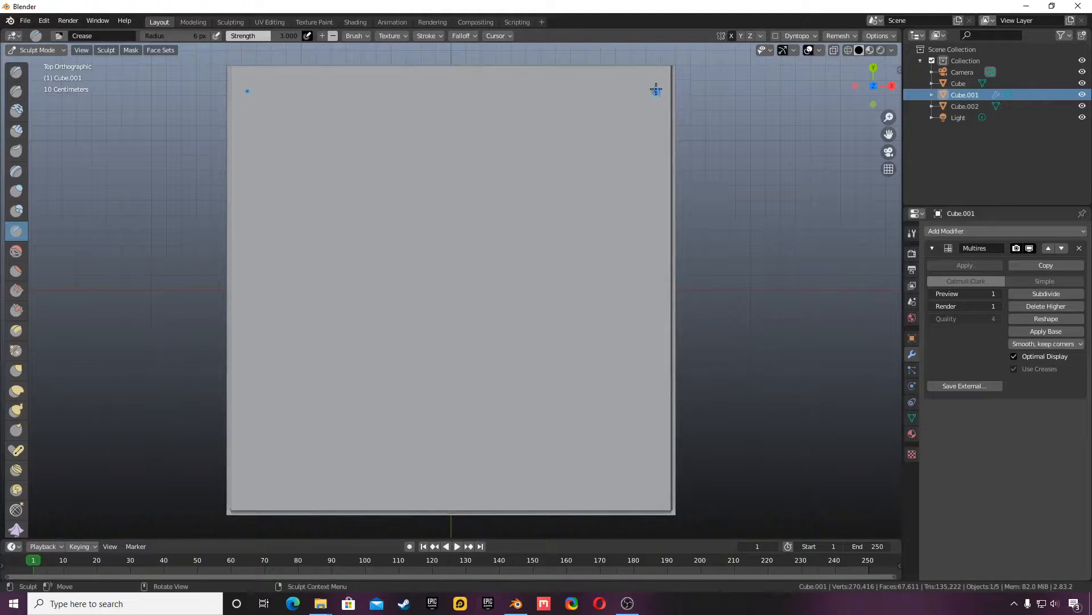
drag(673, 67, 221, 66)
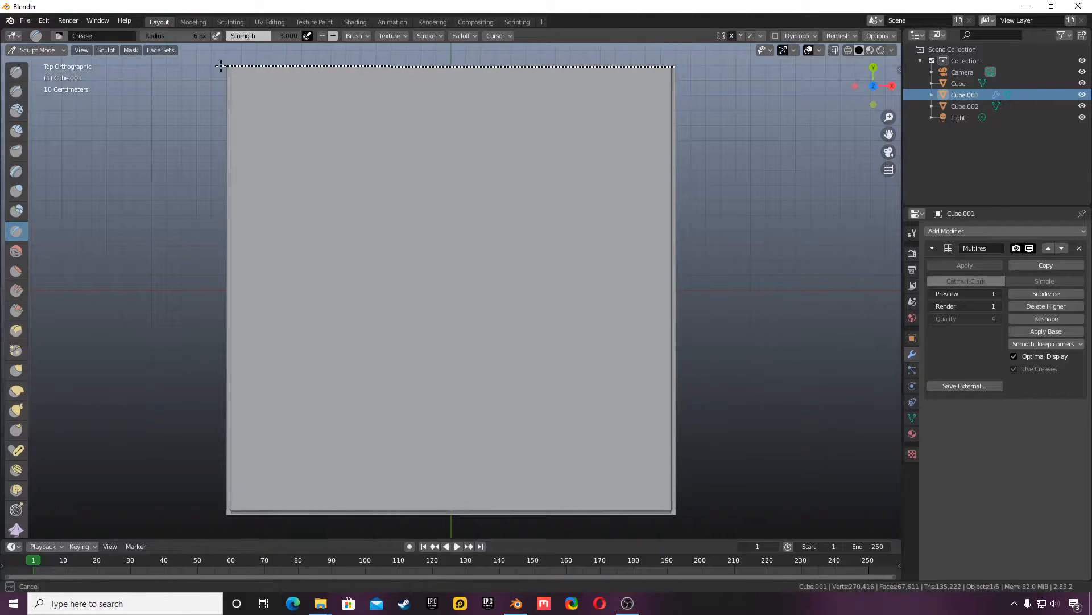
drag(669, 149, 671, 149)
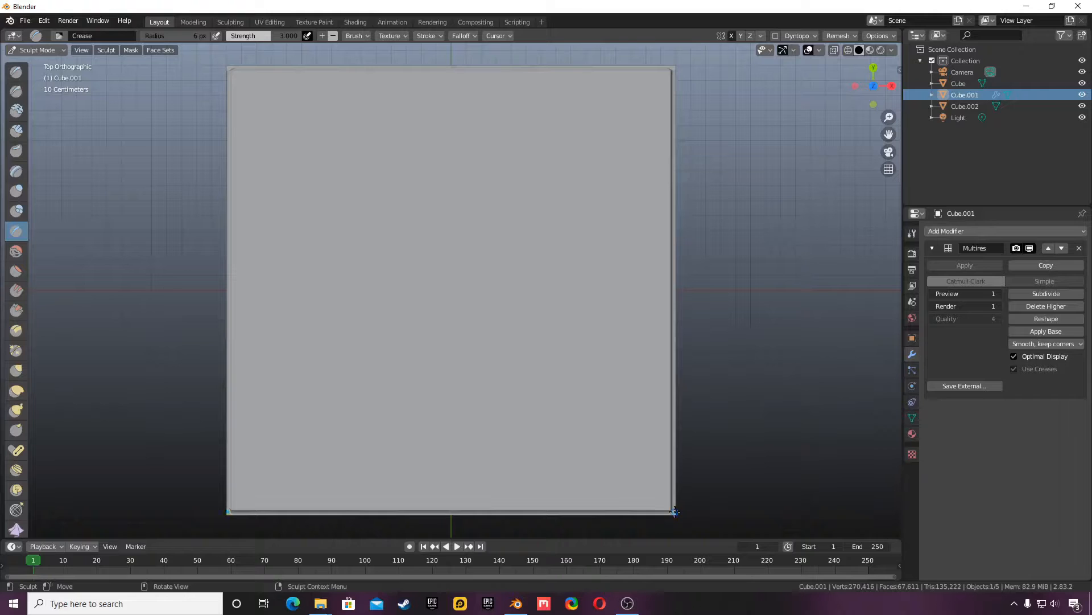
Repeat the straight Crease strokes along the top plane's +X side, front and back edges
mouse_move(674, 513)
mouse_down()
mouse_move(688, 284)
mouse_move(674, 54)
mouse_up()
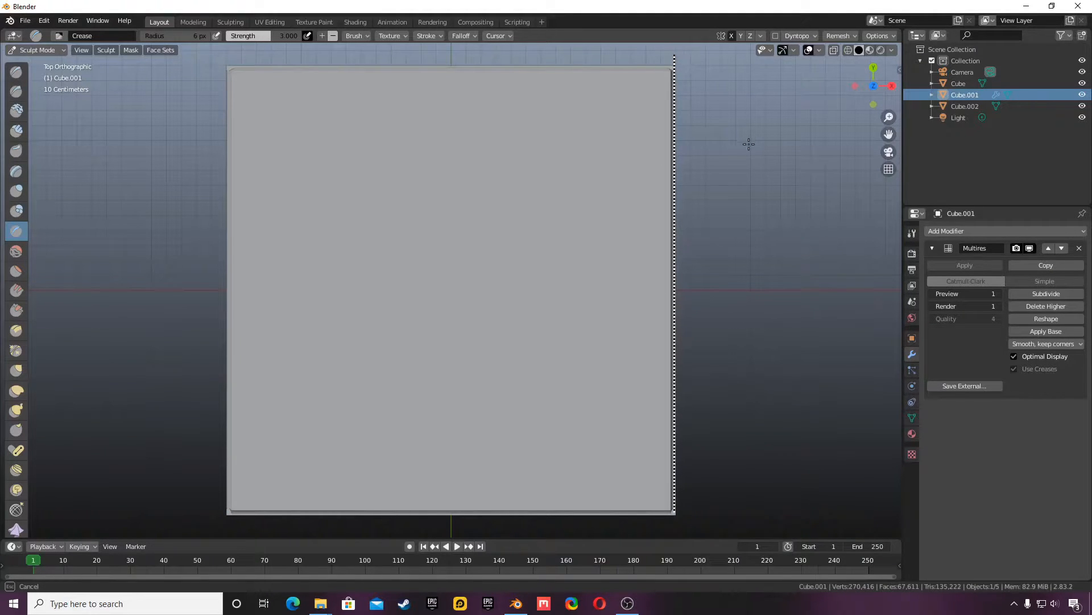
drag(749, 144, 749, 144)
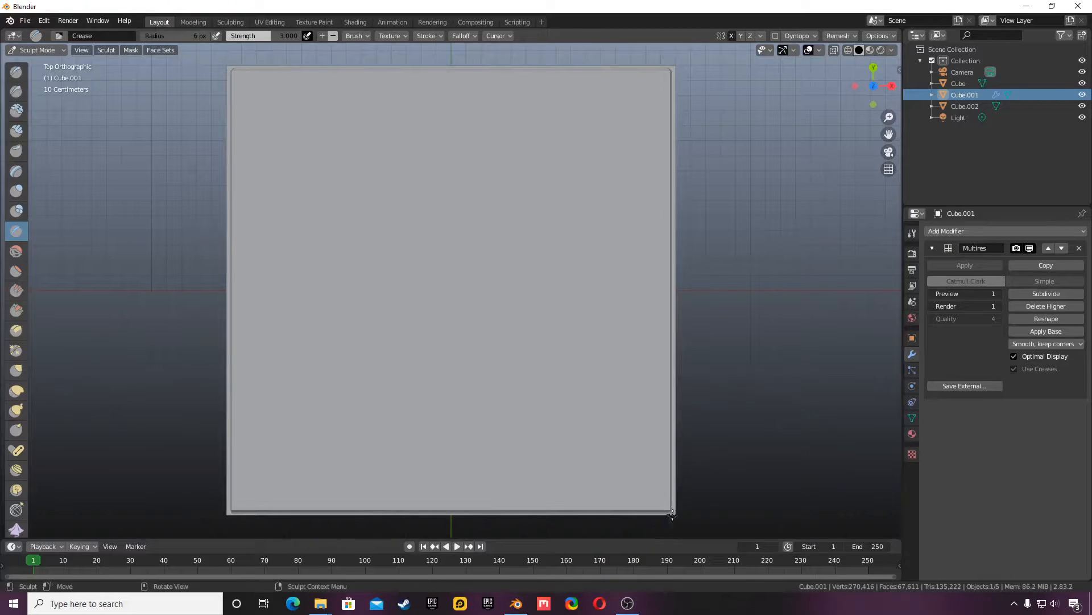
mouse_move(672, 513)
mouse_down()
mouse_move(183, 513)
mouse_move(202, 517)
mouse_up()
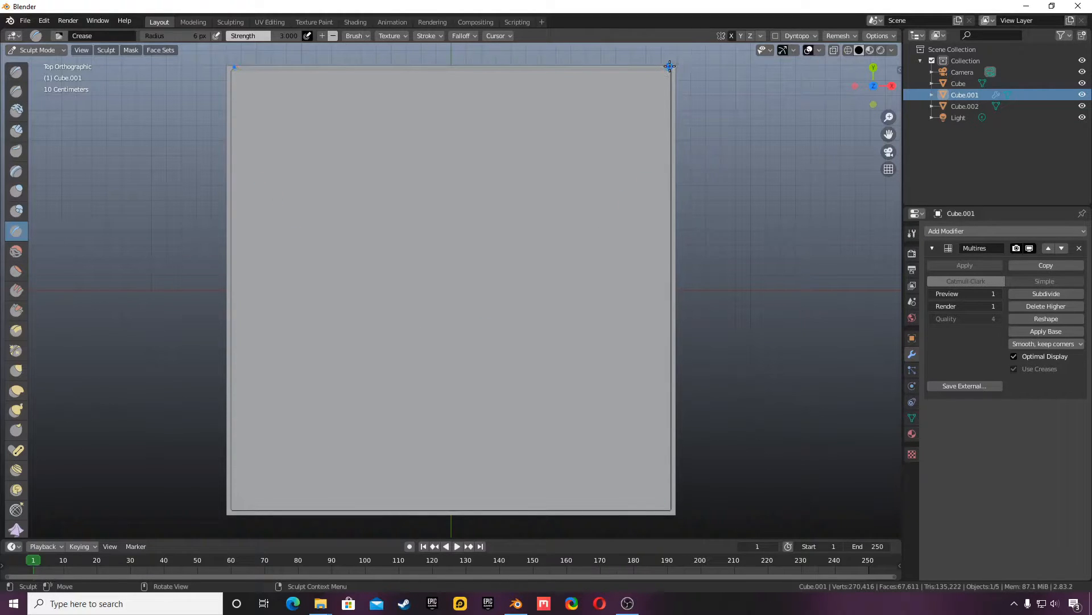
mouse_move(672, 66)
mouse_down()
mouse_move(222, 66)
mouse_move(488, 125)
mouse_up()
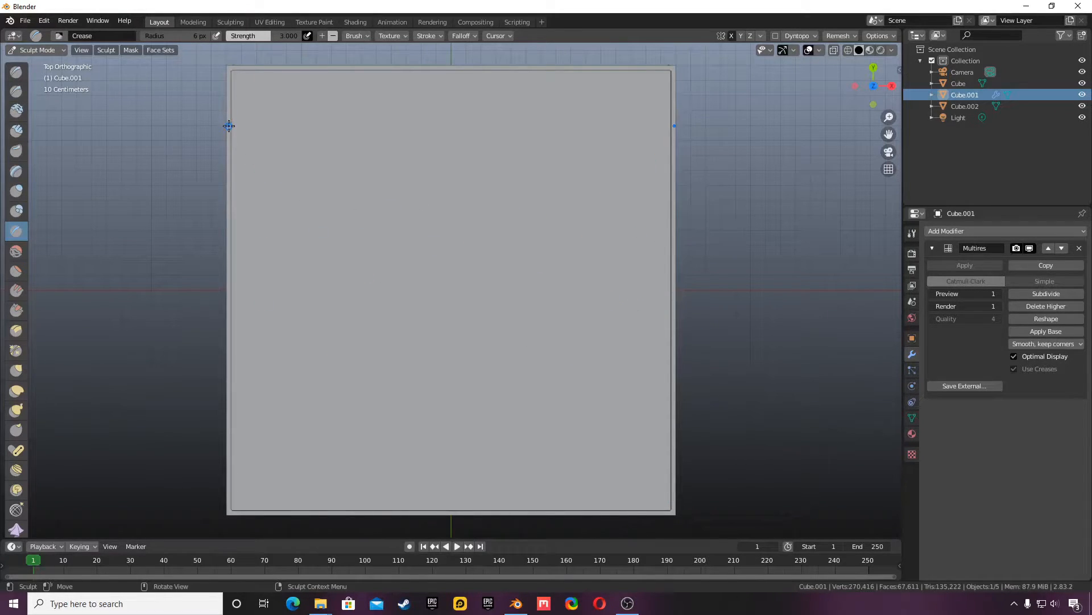
Enable Y-axis mirror symmetry for sculpting in addition to X, keeping the plane in top view
mouse_move(887, 86)
mouse_down()
mouse_move(987, 6)
mouse_move(872, 78)
mouse_move(864, 61)
mouse_move(829, 60)
mouse_move(920, 73)
mouse_move(701, 72)
mouse_move(678, 96)
mouse_move(744, 219)
mouse_up()
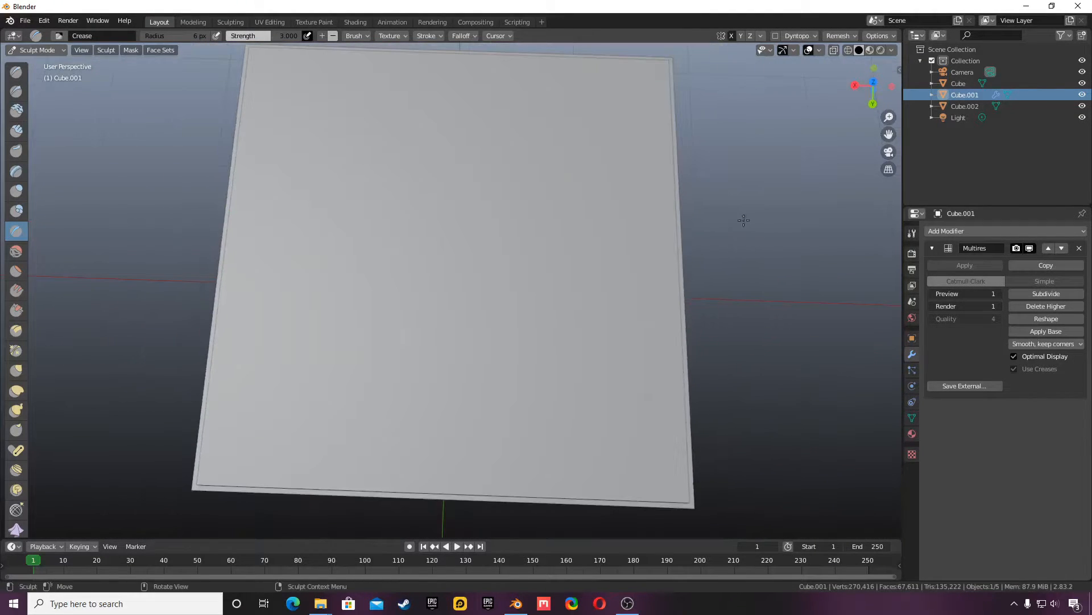
click(873, 82)
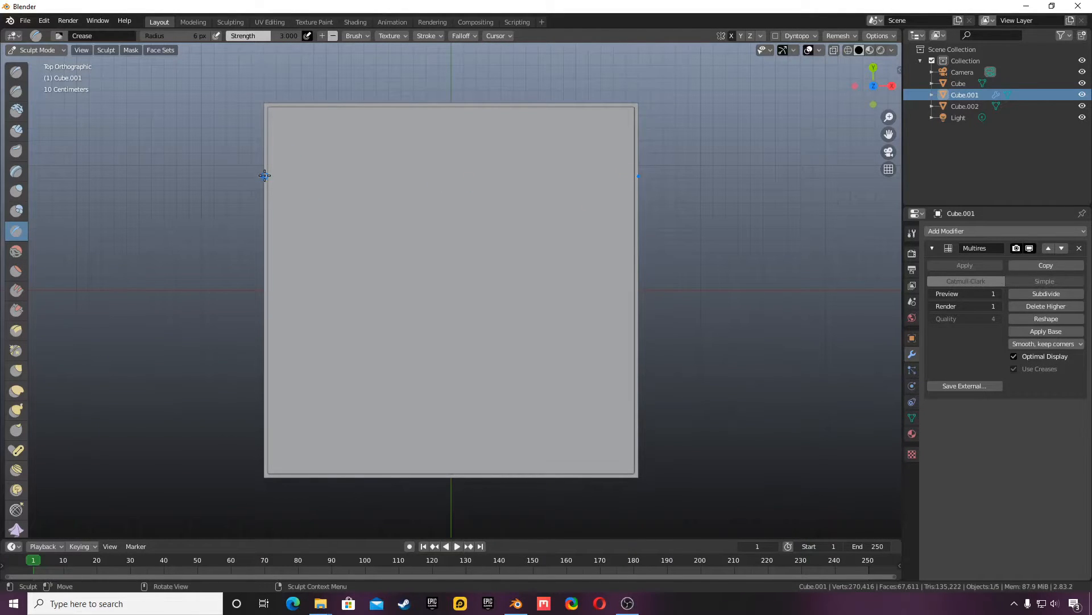
scroll(264, 175, up, 1)
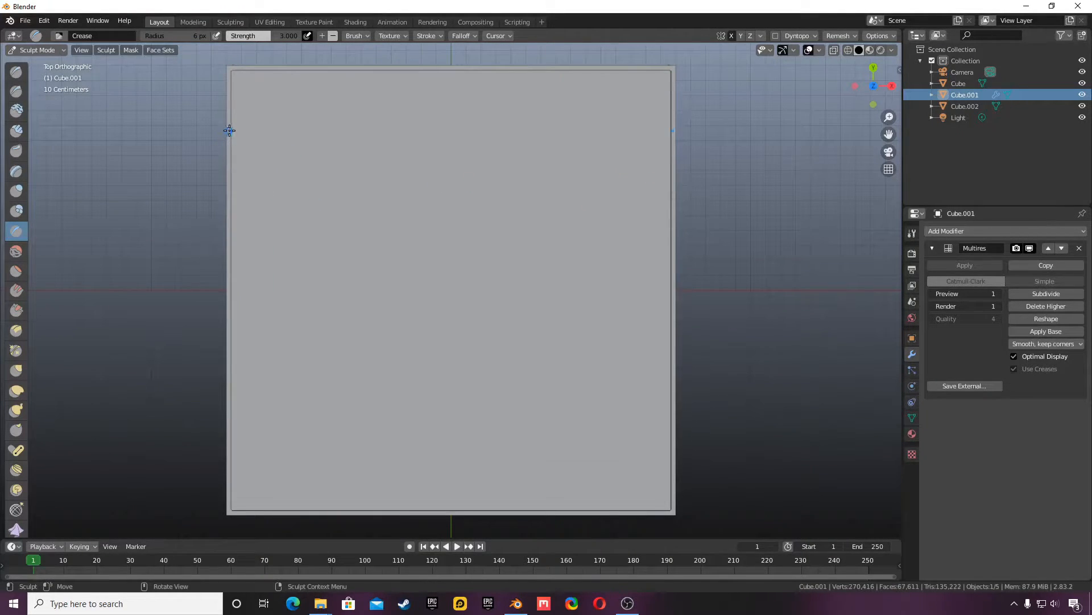
click(911, 232)
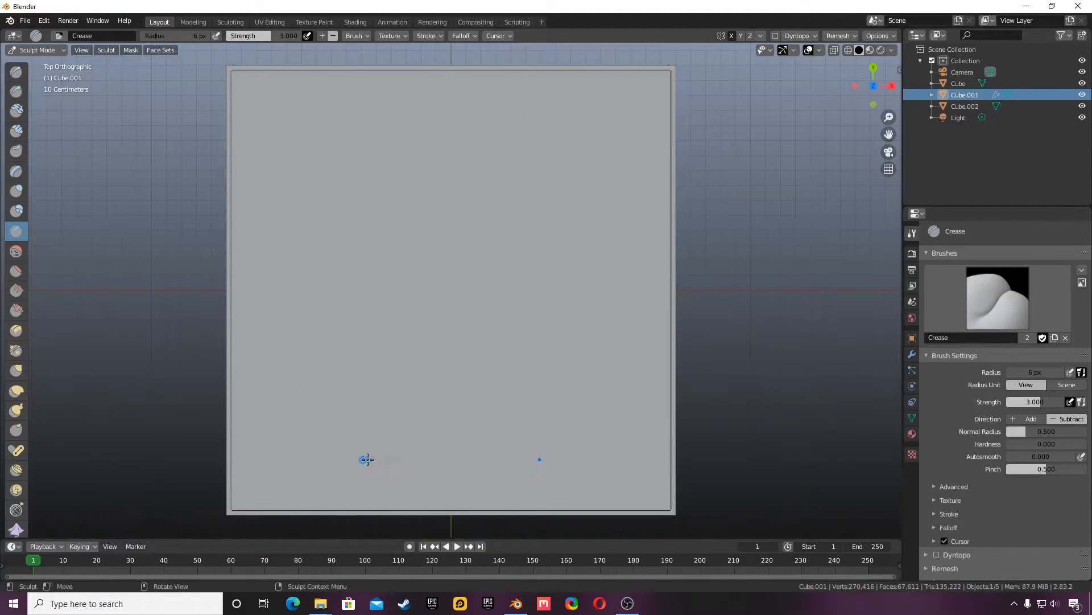
scroll(955, 546, down, 1)
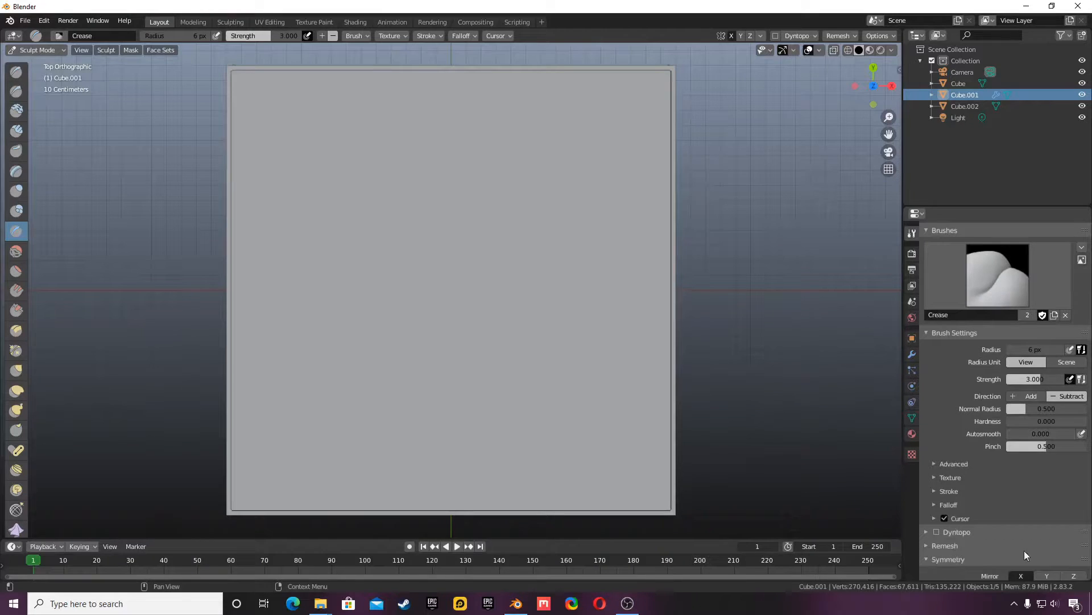
click(1047, 572)
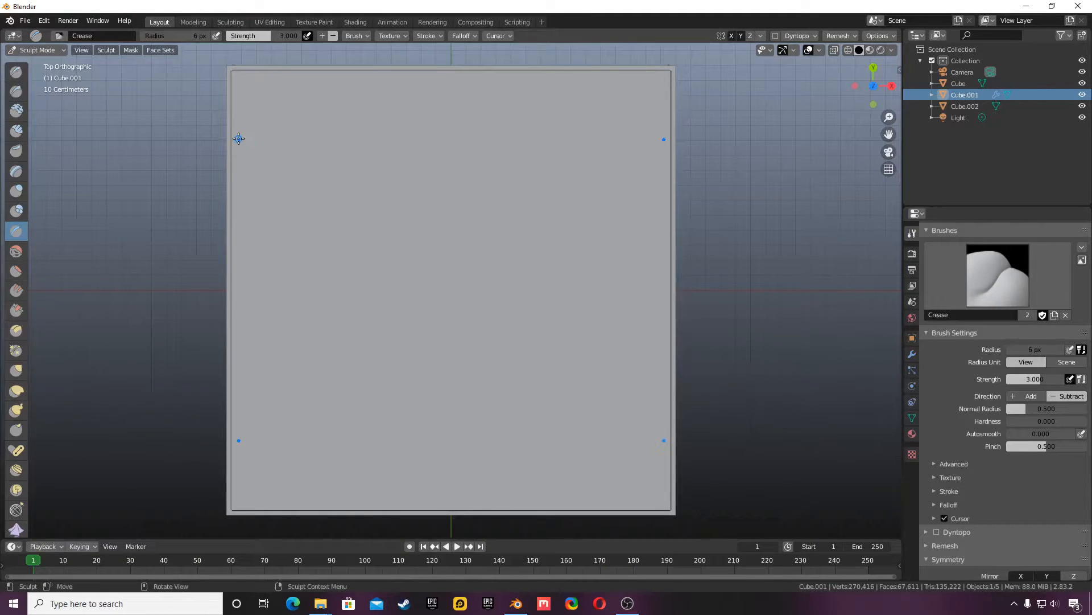
Crease straight mirrored lines that divide the top surface into rectangular stone bricks of varied sizes, starting with the corner blocks
click(229, 143)
drag(230, 118, 312, 120)
key(ctrl+z)
mouse_move(227, 119)
mouse_down()
mouse_move(324, 119)
mouse_move(324, 107)
mouse_up()
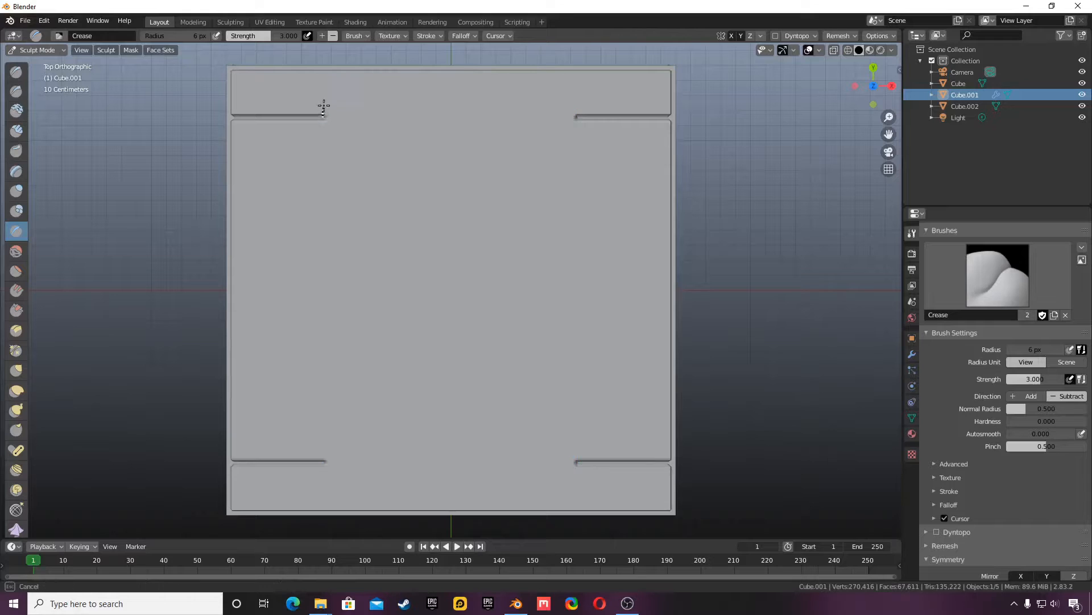
drag(325, 66, 322, 68)
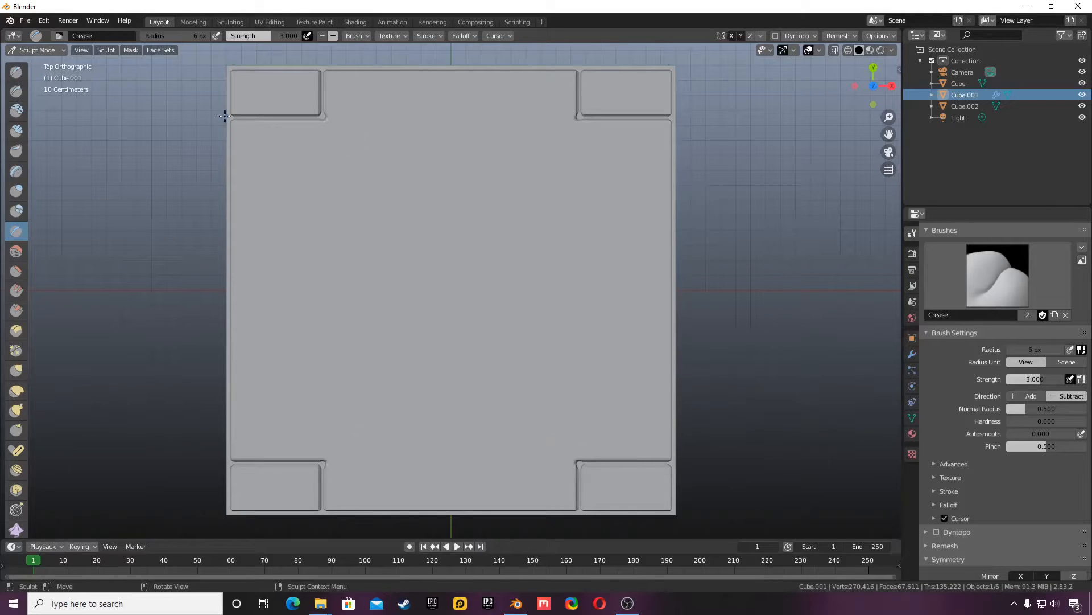
mouse_move(228, 118)
mouse_down()
mouse_move(328, 123)
mouse_move(320, 59)
mouse_up()
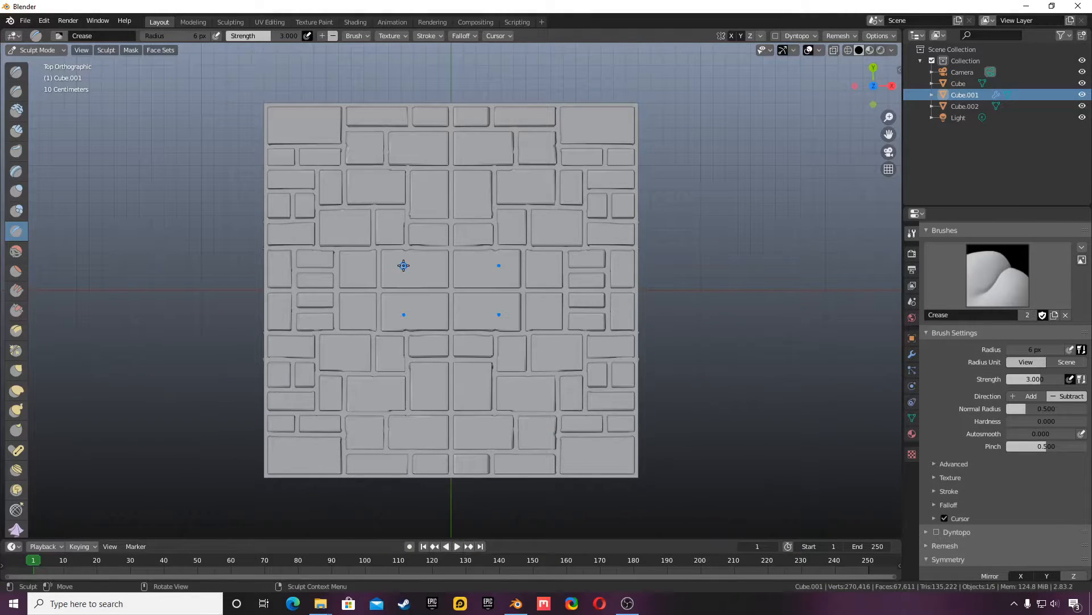
scroll(404, 265, up, 1)
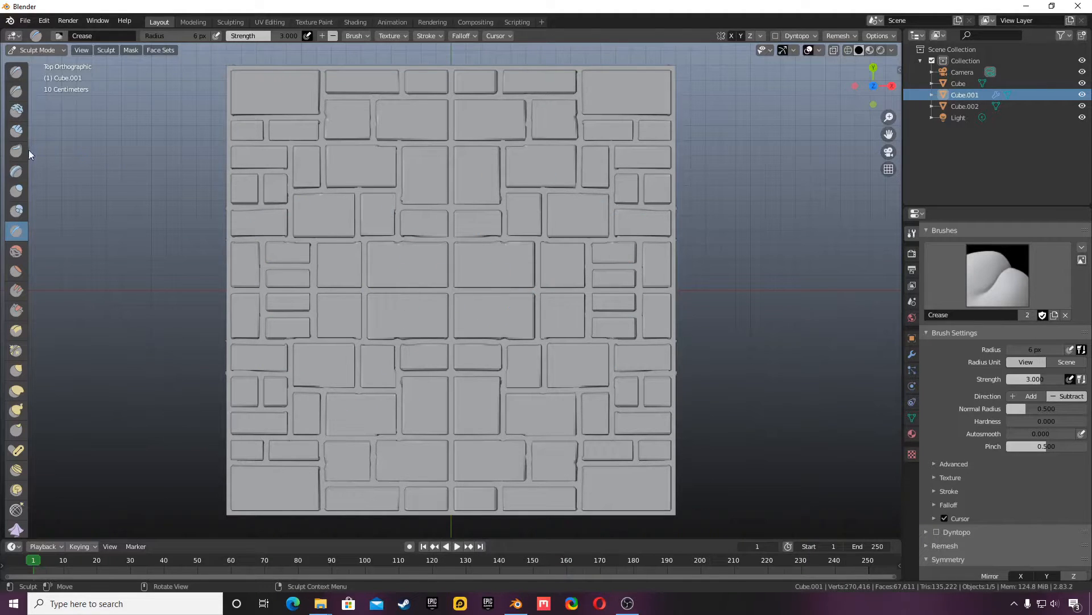
Switch to the Draw brush and set its radius to 12 px and its strength to 0.333
click(14, 255)
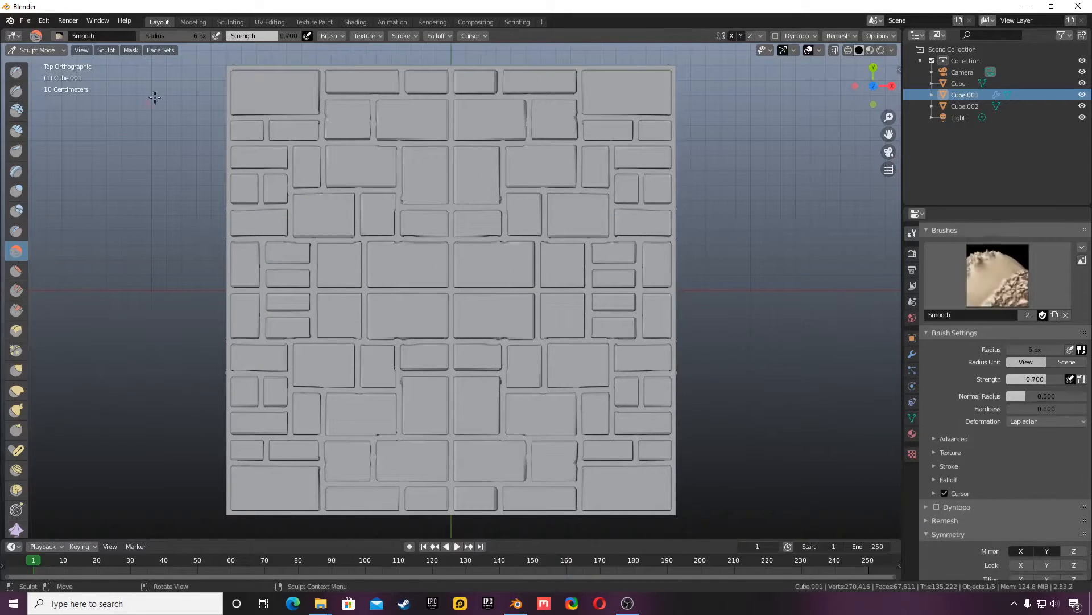
click(19, 75)
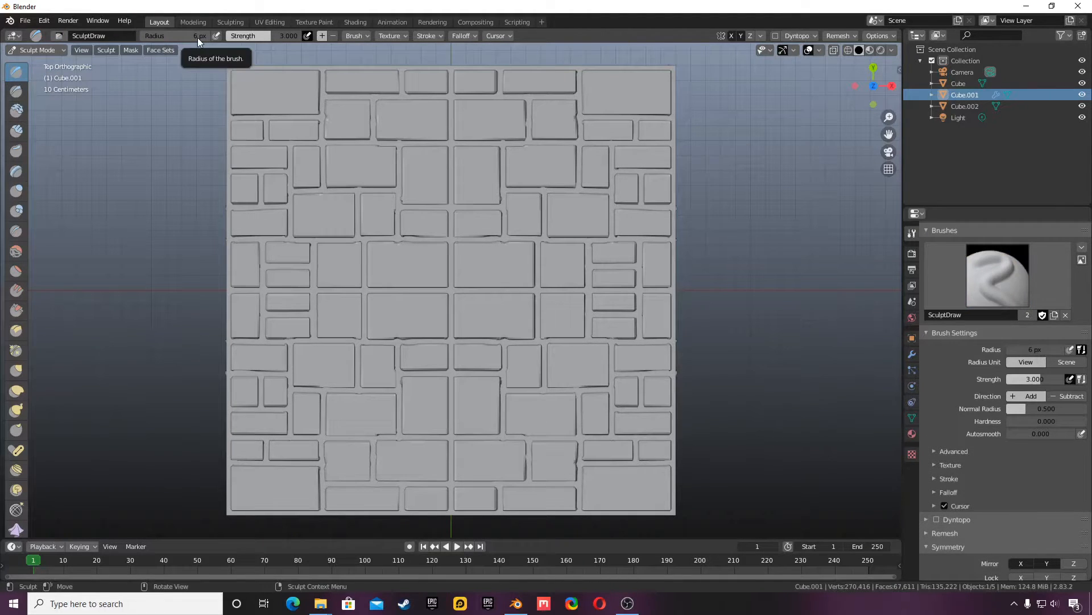
click(197, 37)
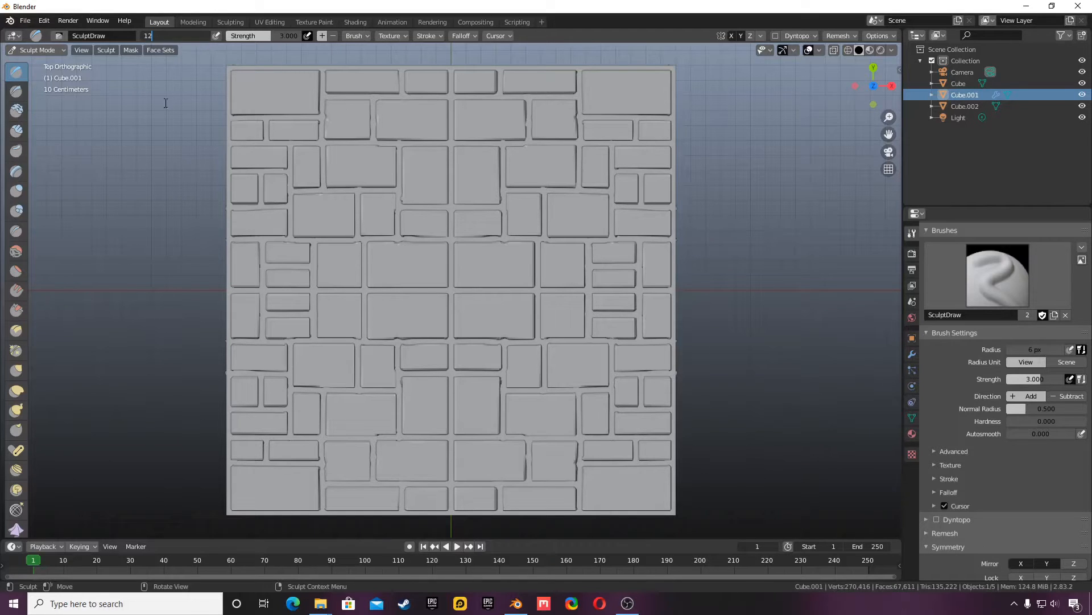
key(Return)
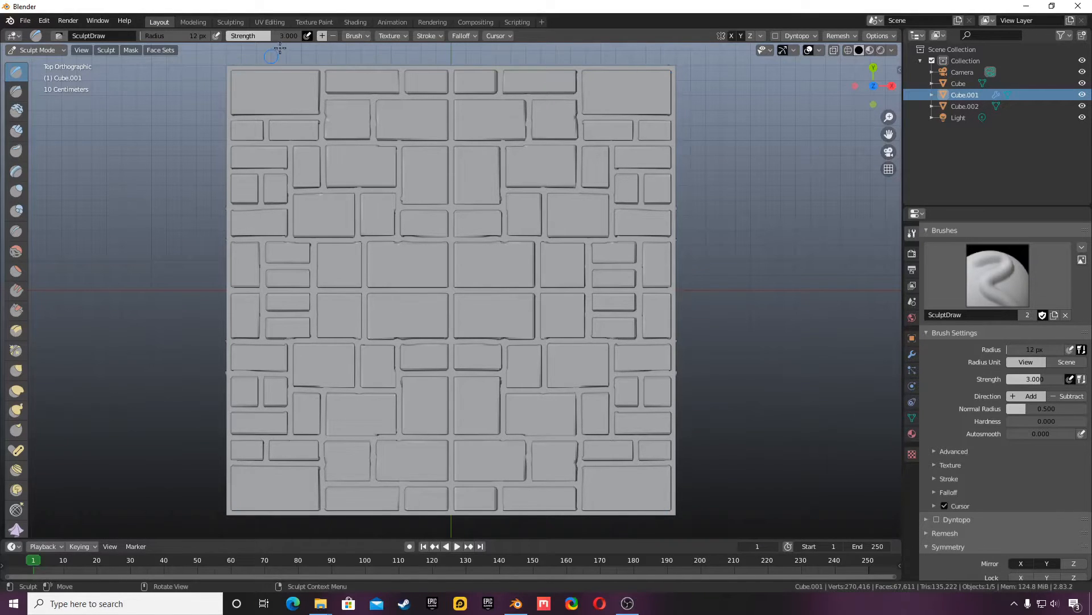
mouse_move(284, 35)
mouse_down()
mouse_move(264, 34)
mouse_move(280, 34)
mouse_up()
Sculpt rough, uneven bumps with the Draw brush over all the bricks, from the corner blocks to the centre
drag(233, 74, 258, 74)
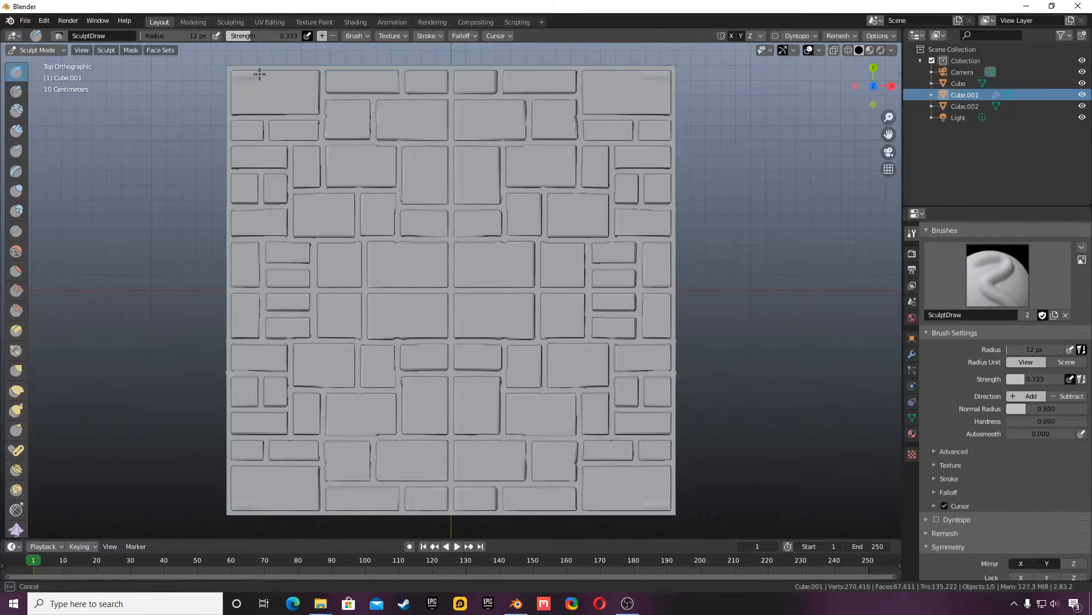
mouse_move(315, 107)
mouse_down()
mouse_move(250, 108)
mouse_move(237, 80)
mouse_move(267, 85)
mouse_move(257, 98)
mouse_move(308, 94)
mouse_move(300, 81)
mouse_move(262, 103)
mouse_move(279, 84)
mouse_move(304, 94)
mouse_move(292, 77)
mouse_move(241, 85)
mouse_move(305, 87)
mouse_up()
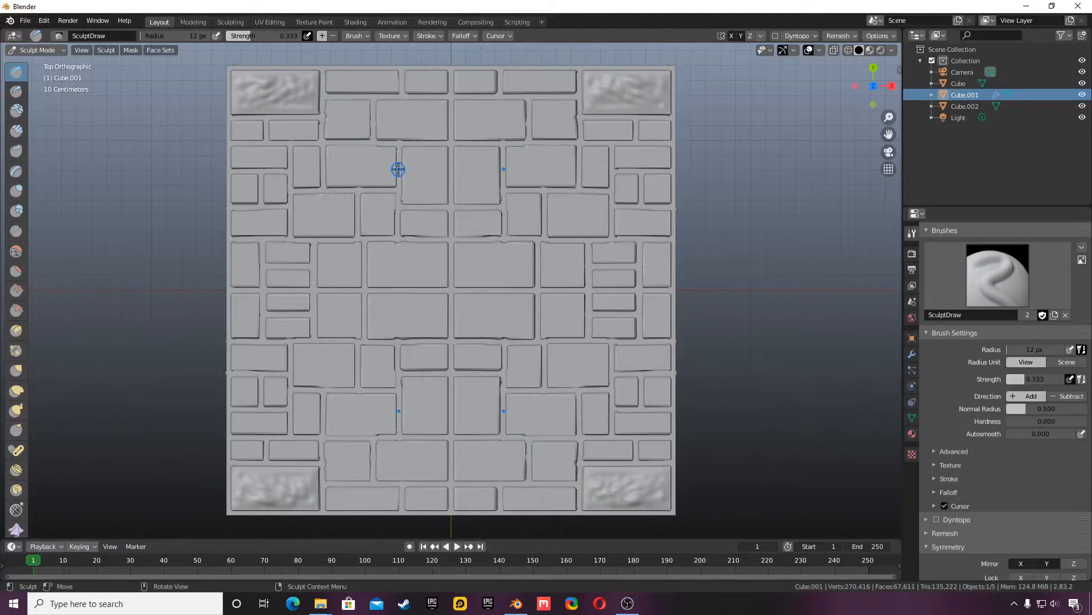
mouse_move(329, 73)
mouse_down()
mouse_move(392, 76)
mouse_move(336, 83)
mouse_move(389, 82)
mouse_move(370, 82)
mouse_up()
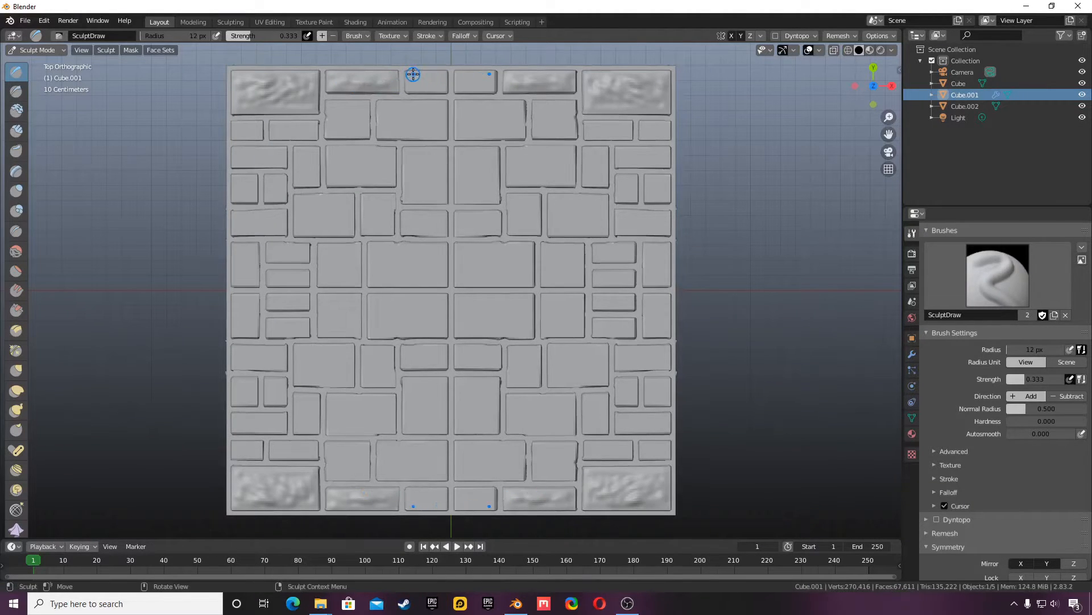
mouse_move(447, 85)
mouse_down()
mouse_move(417, 80)
mouse_move(381, 105)
mouse_move(441, 106)
mouse_move(448, 134)
mouse_move(444, 114)
mouse_move(427, 131)
mouse_move(378, 120)
mouse_move(411, 117)
mouse_move(400, 129)
mouse_move(436, 119)
mouse_move(387, 126)
mouse_up()
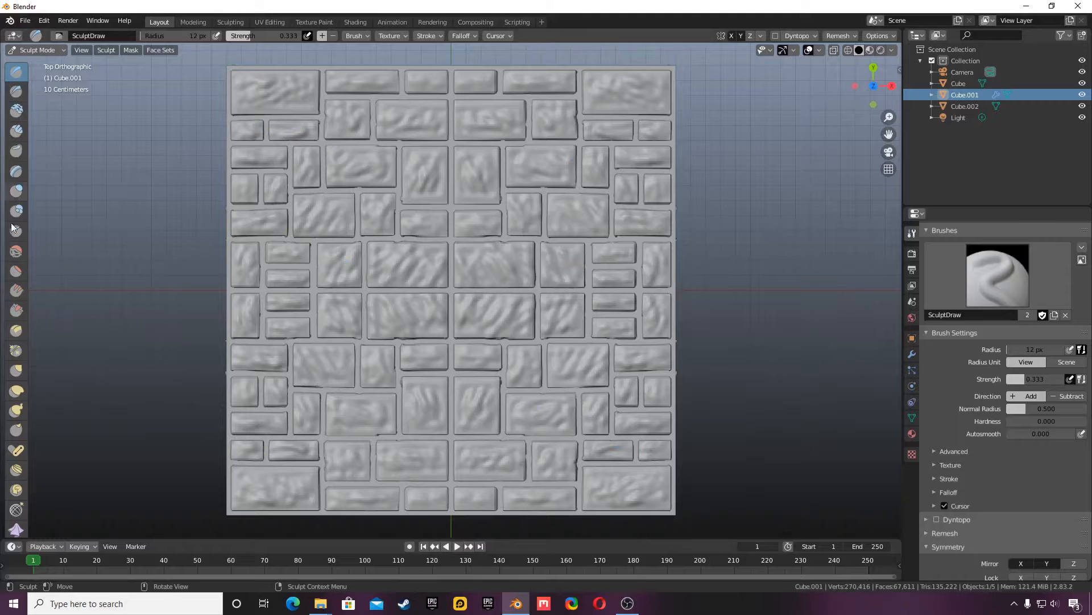
Switch to the Smooth brush, set its radius to 16 px and soften the bumps on the corner bricks
click(15, 256)
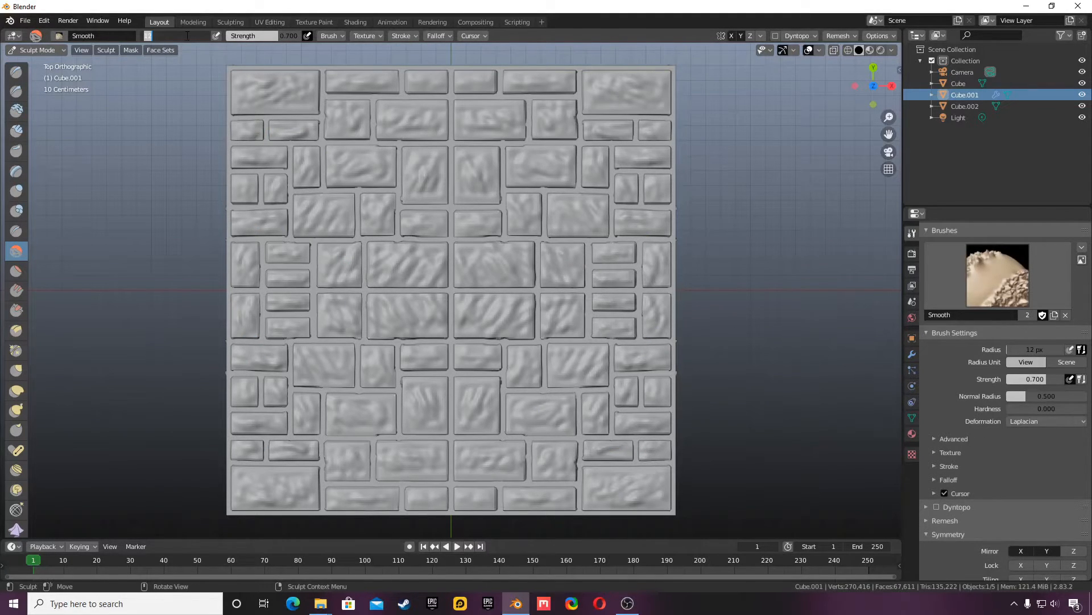
key(Return)
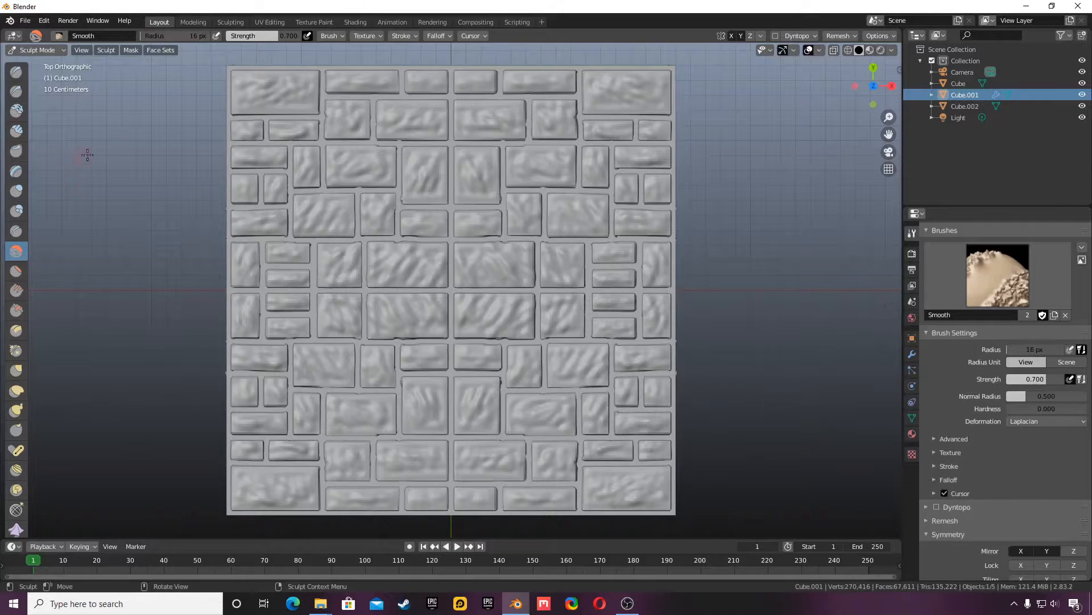
mouse_move(256, 80)
mouse_down()
mouse_move(239, 85)
mouse_move(287, 92)
mouse_move(243, 89)
mouse_up()
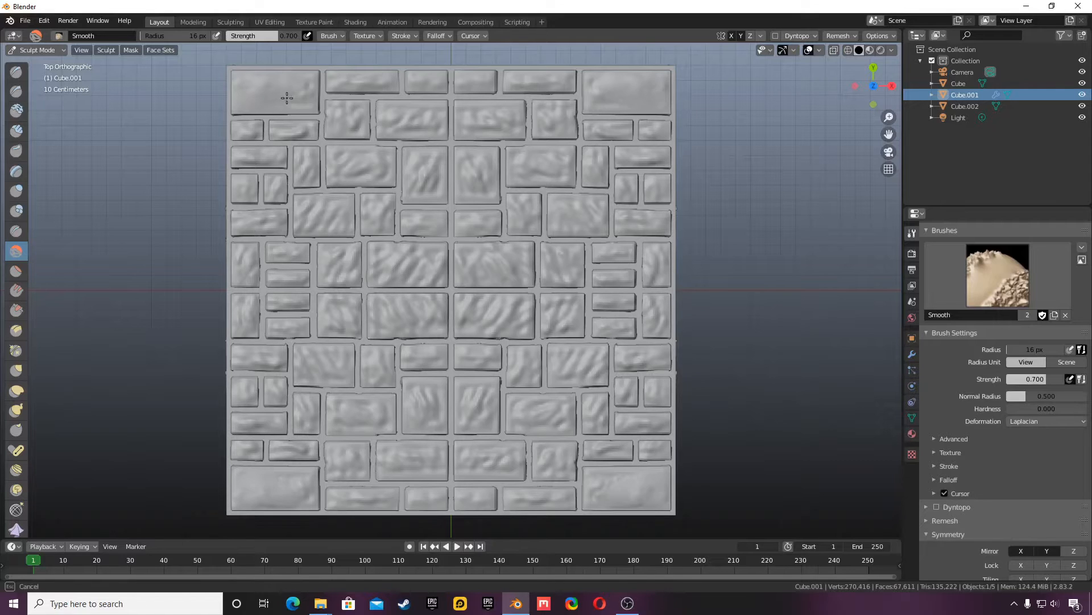
Lower the Smooth brush's strength to 0.522 and smooth the remaining bricks in top view, setting the radius to 20 px
drag(871, 82, 678, 313)
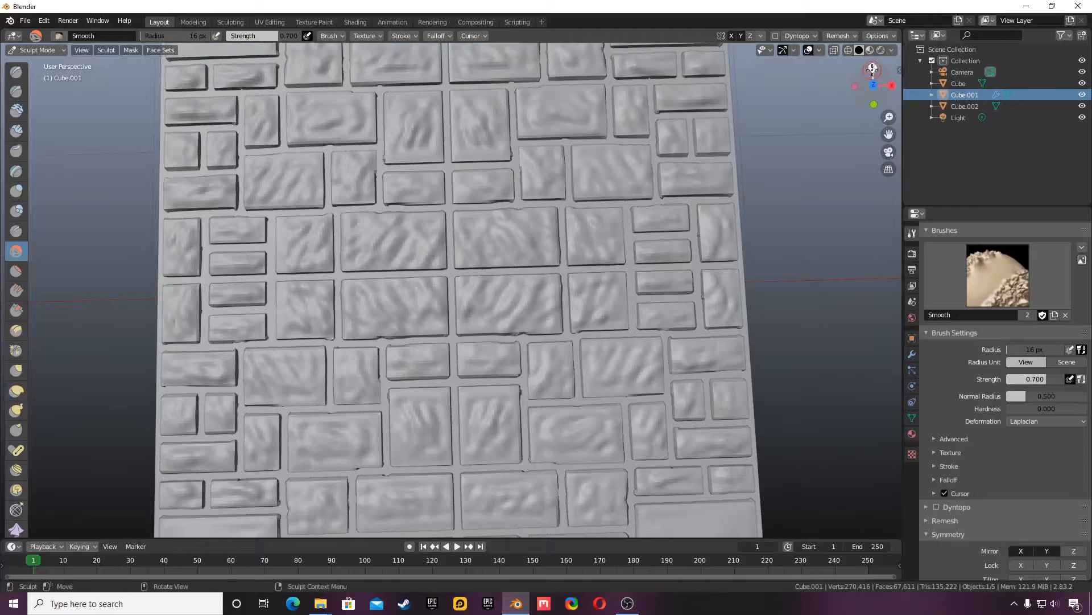
click(873, 69)
click(873, 69)
drag(285, 38, 272, 38)
mouse_move(254, 80)
mouse_down()
mouse_move(290, 83)
mouse_move(246, 84)
mouse_up()
mouse_move(245, 84)
mouse_down()
mouse_move(280, 93)
mouse_move(394, 79)
mouse_move(335, 77)
mouse_up()
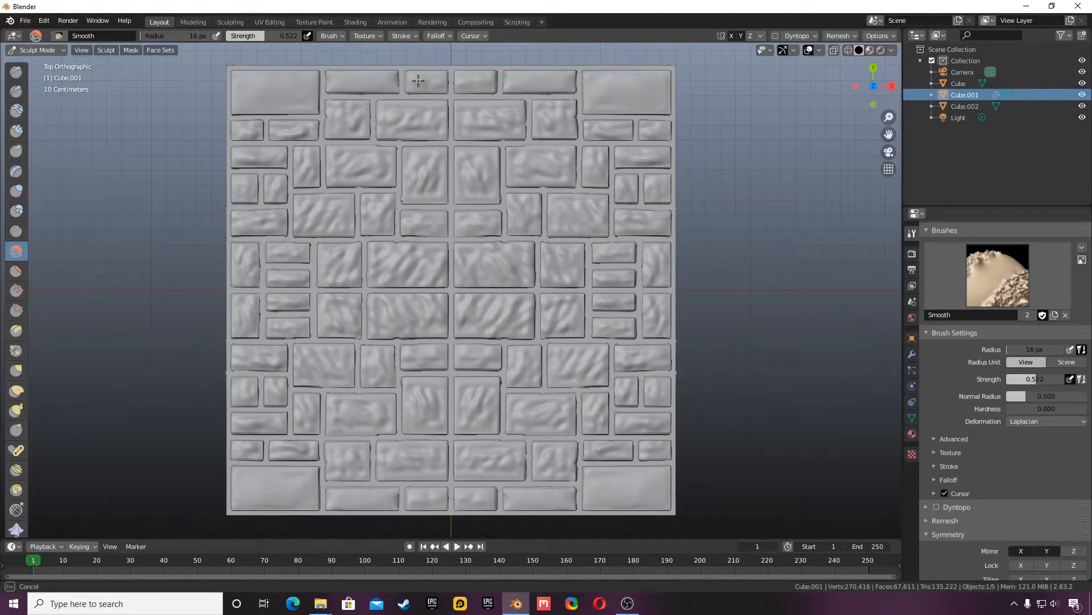
mouse_move(426, 84)
mouse_down()
mouse_move(390, 110)
mouse_move(418, 116)
mouse_move(431, 90)
mouse_move(387, 125)
mouse_move(439, 122)
mouse_move(391, 130)
mouse_move(361, 107)
mouse_move(333, 131)
mouse_move(336, 106)
mouse_move(361, 109)
mouse_move(357, 138)
mouse_move(373, 156)
mouse_move(345, 172)
mouse_up()
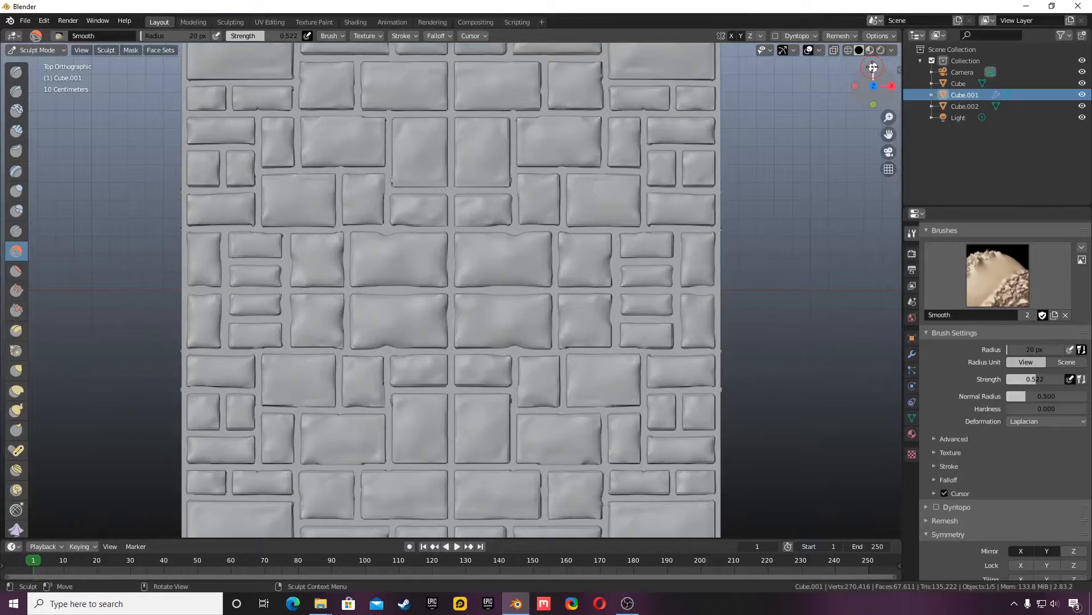
scroll(468, 297, down, 1)
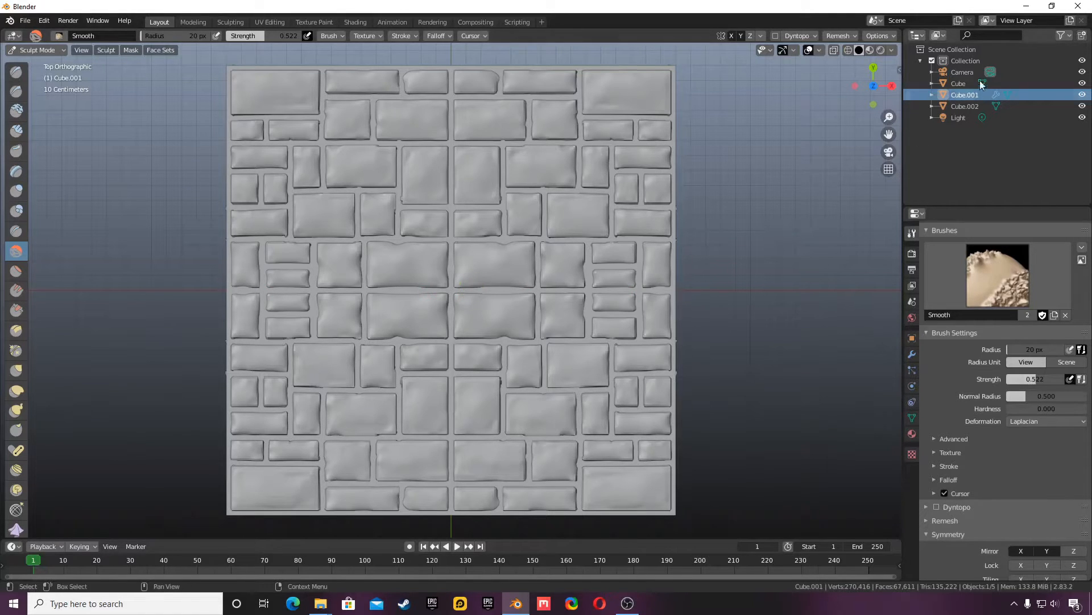
middle_drag(472, 289, 484, 319)
click(880, 74)
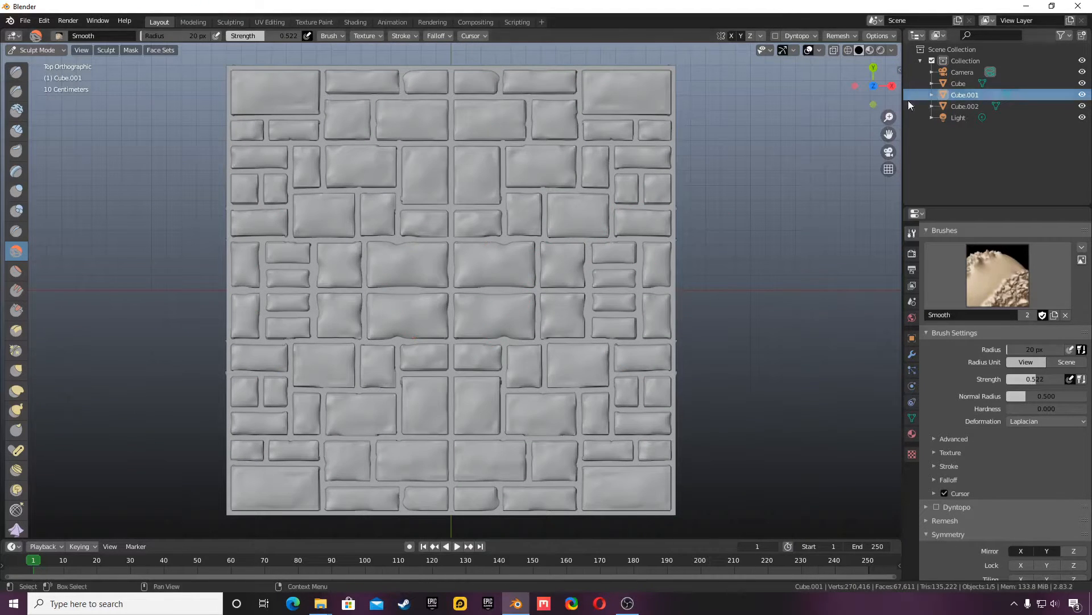
drag(888, 80, 877, 96)
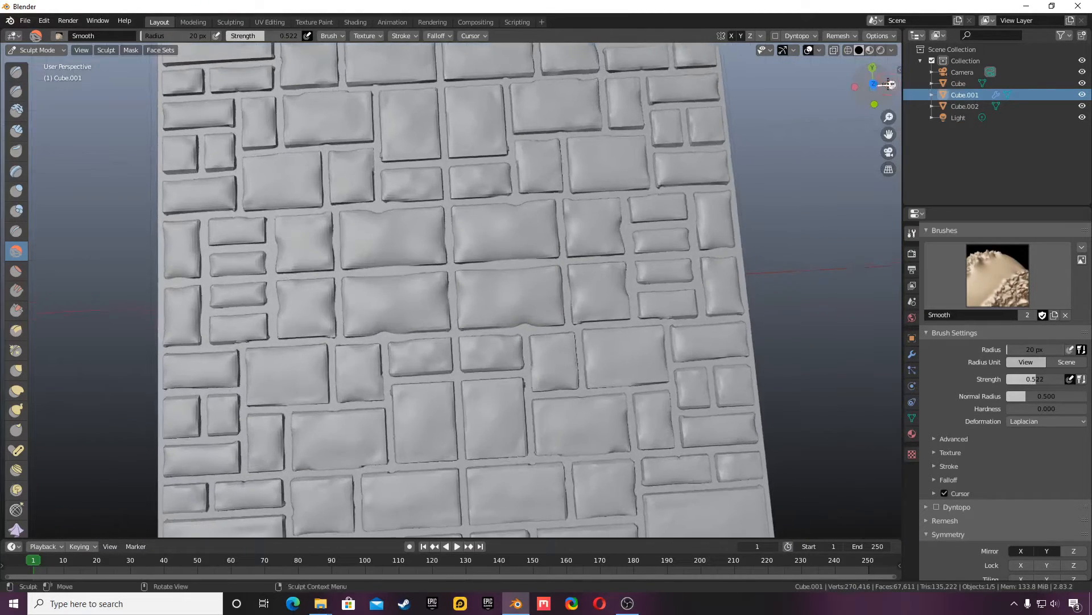
Save the finished brick sculpt, seen from the top, as floor.blend in the Desktop\Blender\brick folder
click(873, 68)
click(873, 68)
scroll(639, 206, down, 1)
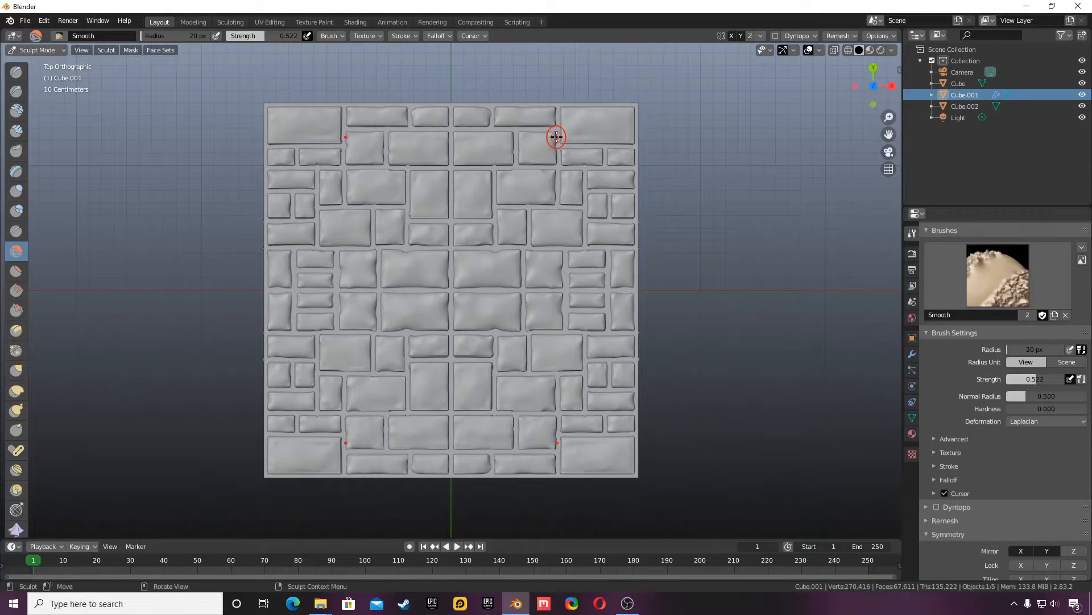
click(25, 20)
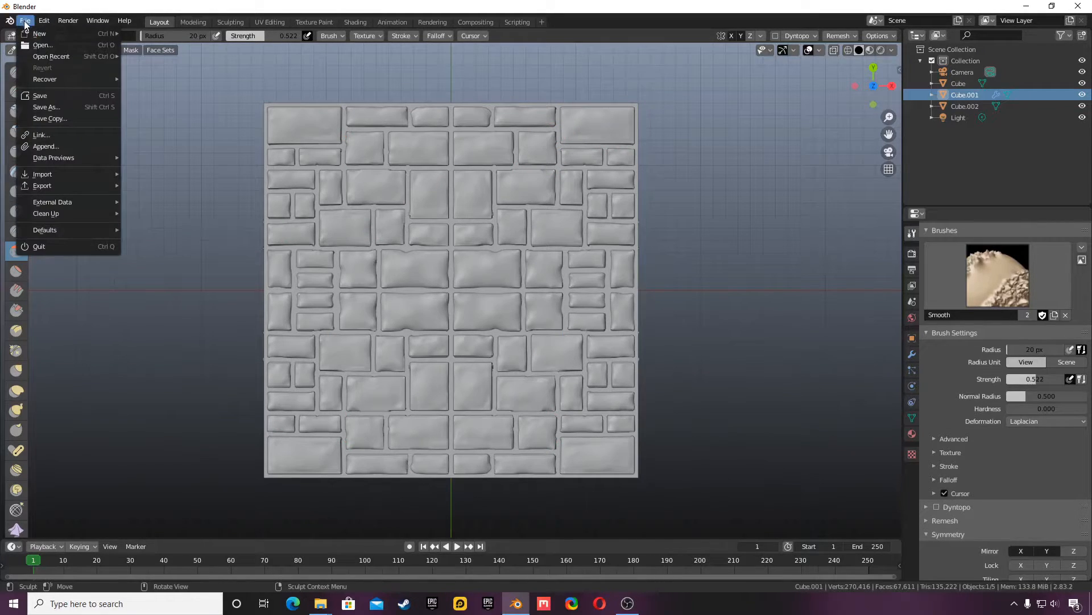
click(46, 107)
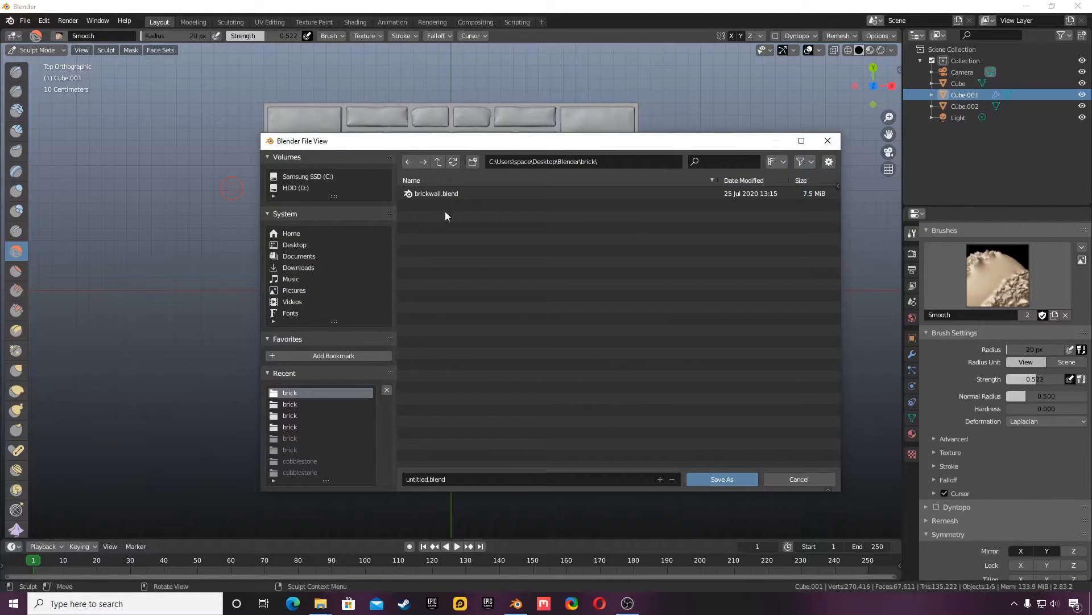
click(446, 484)
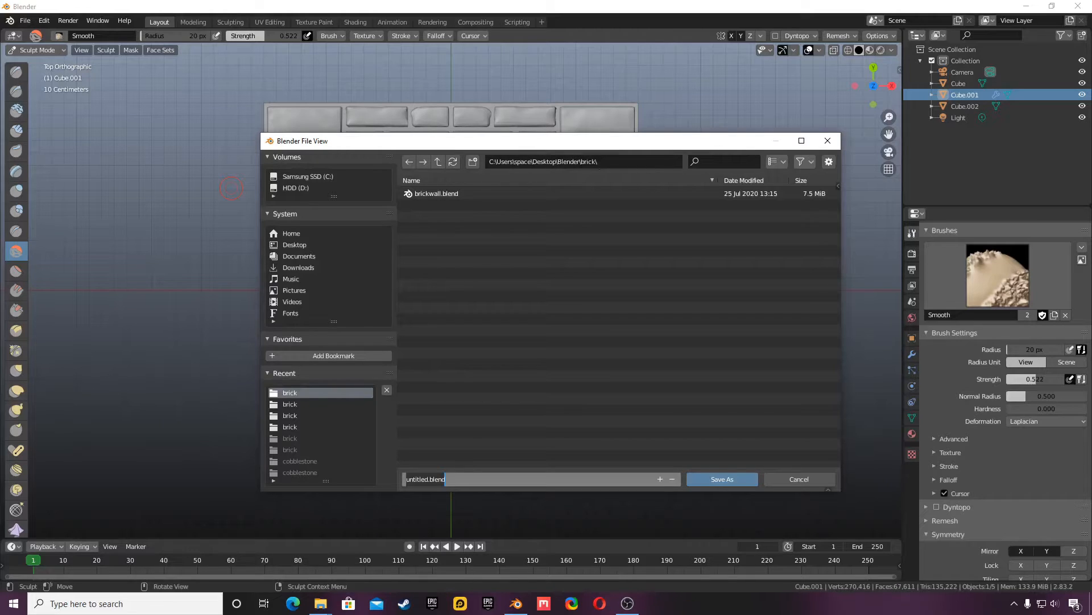
text(F)
click(720, 479)
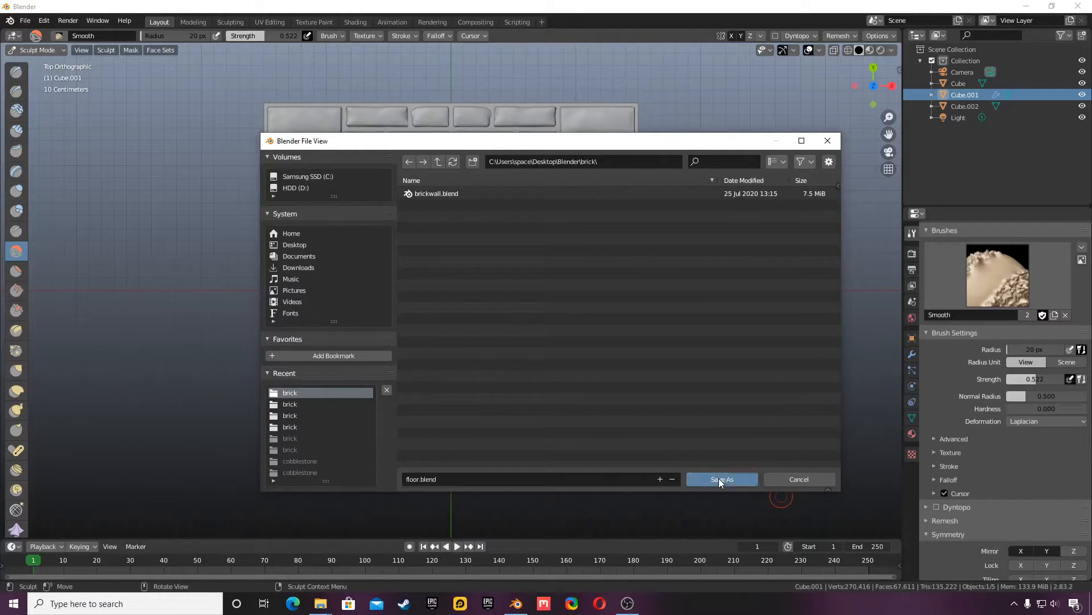
Open brickwall.blend from the Desktop\Blender\brick folder
click(23, 27)
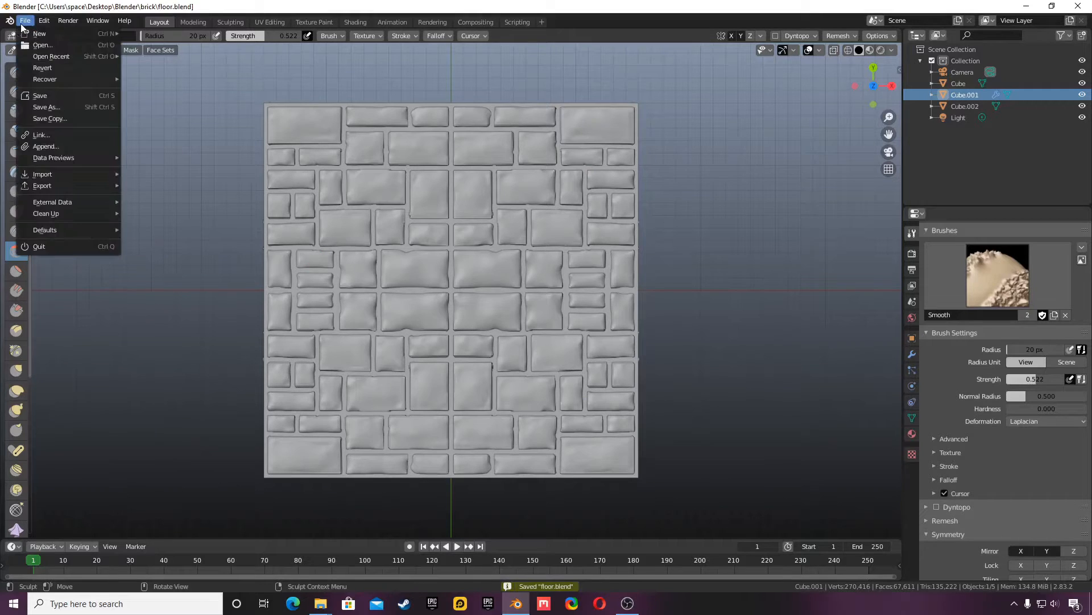
click(43, 45)
double_click(438, 194)
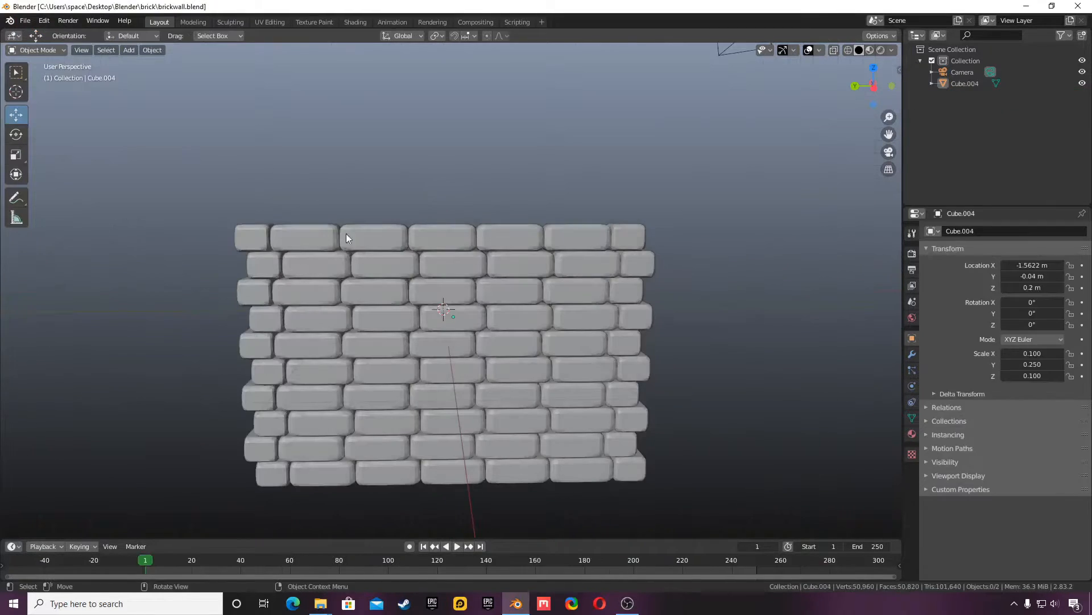
Export the brick wall as FBX to the Desktop\ADK\brick folder, overwriting brickwall.fbx
click(435, 309)
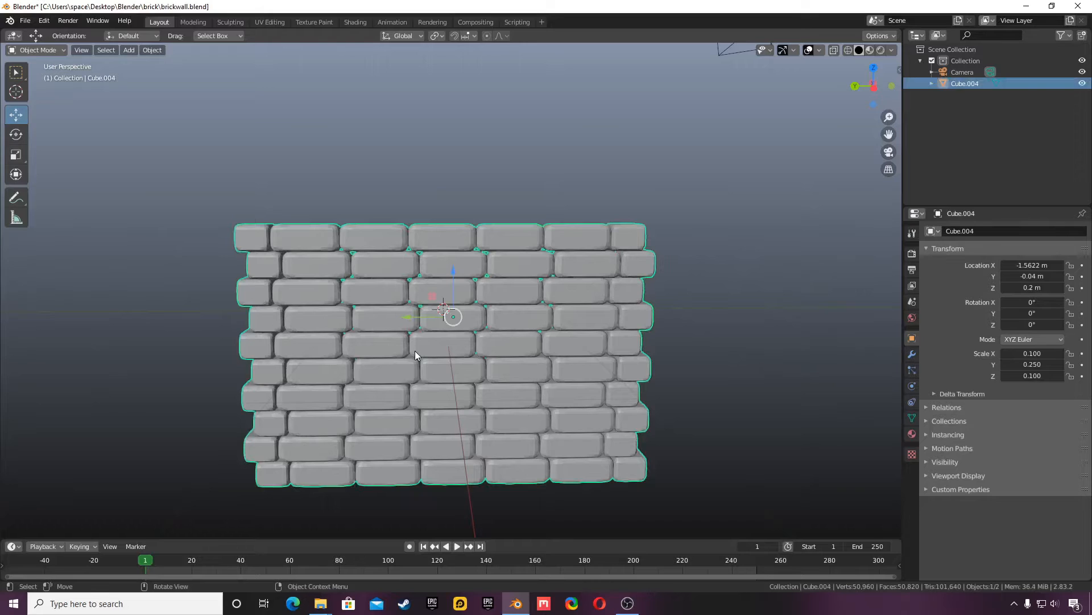
click(23, 21)
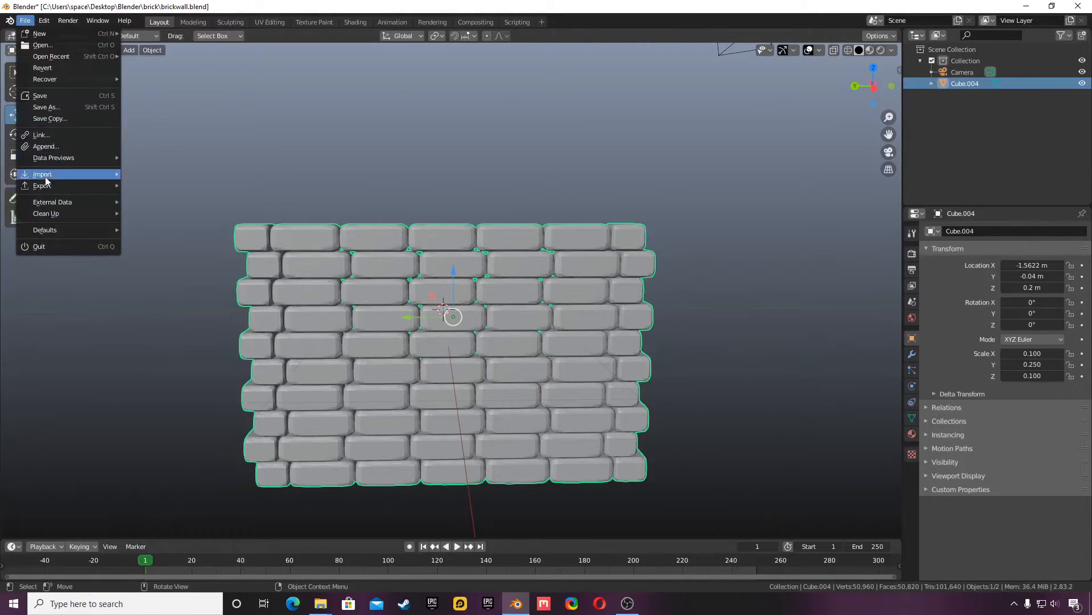
mouse_move(50, 185)
click(162, 251)
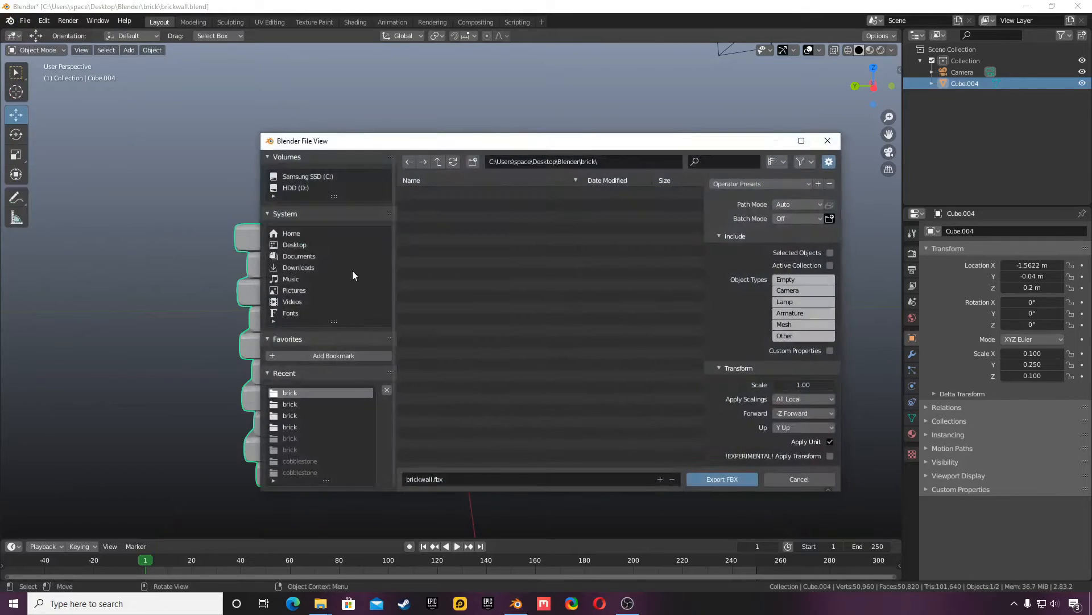
click(299, 247)
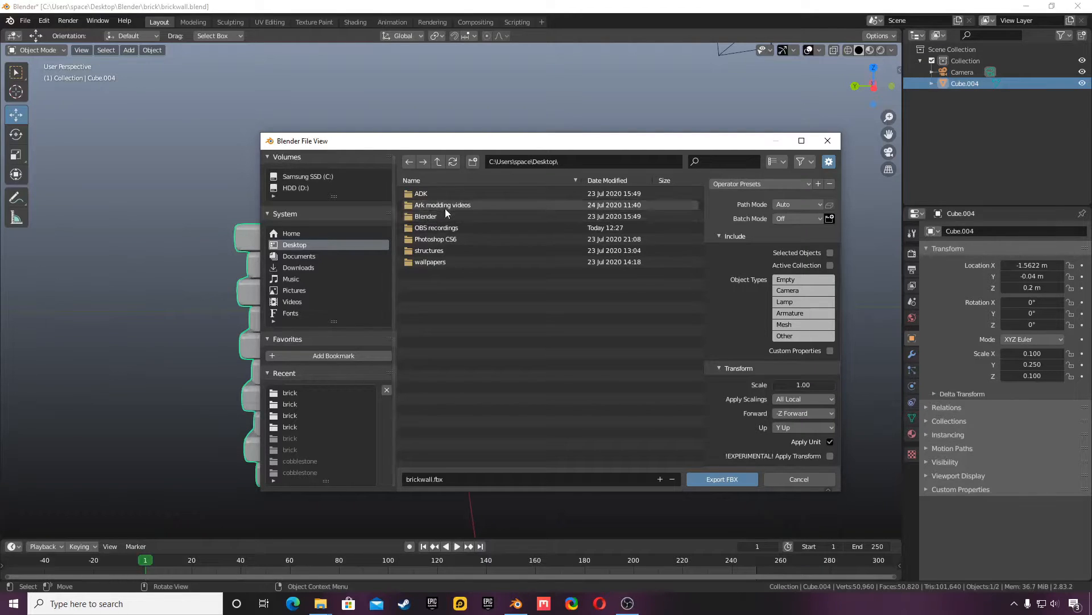
click(438, 195)
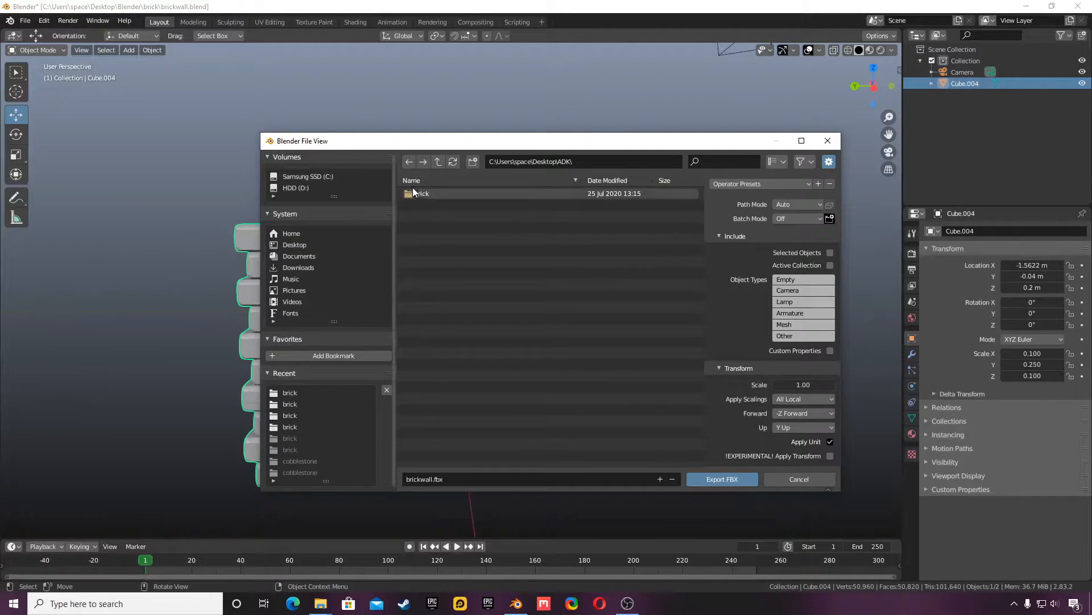
click(421, 193)
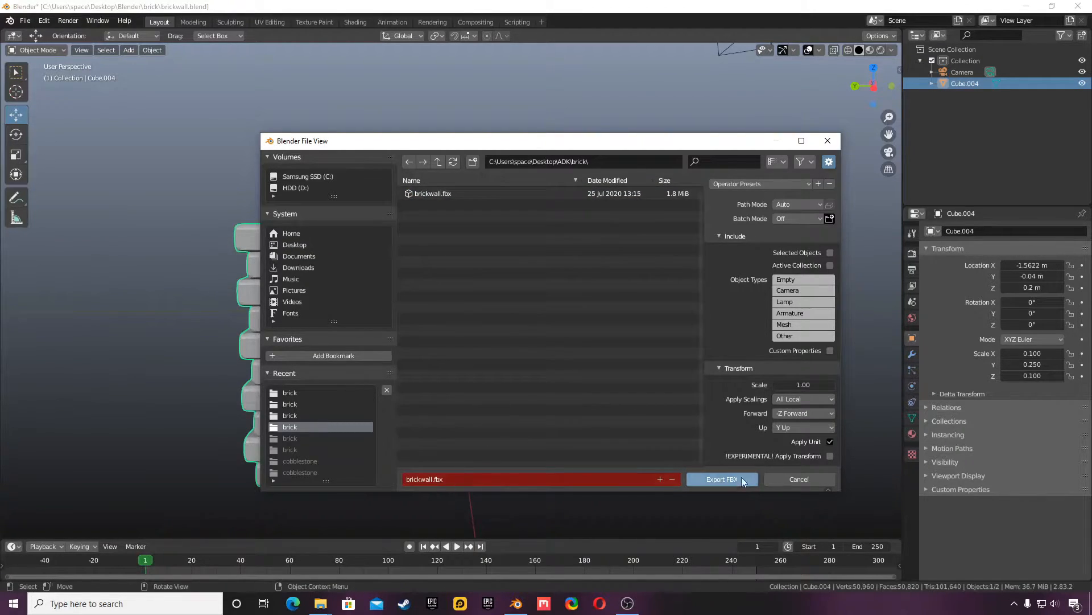
click(446, 194)
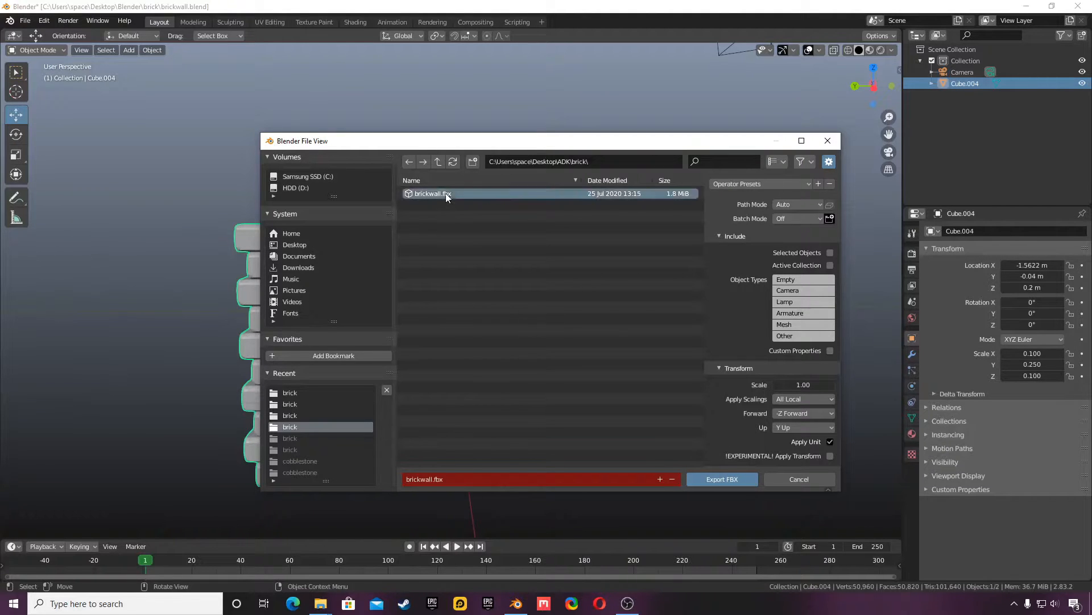
click(732, 482)
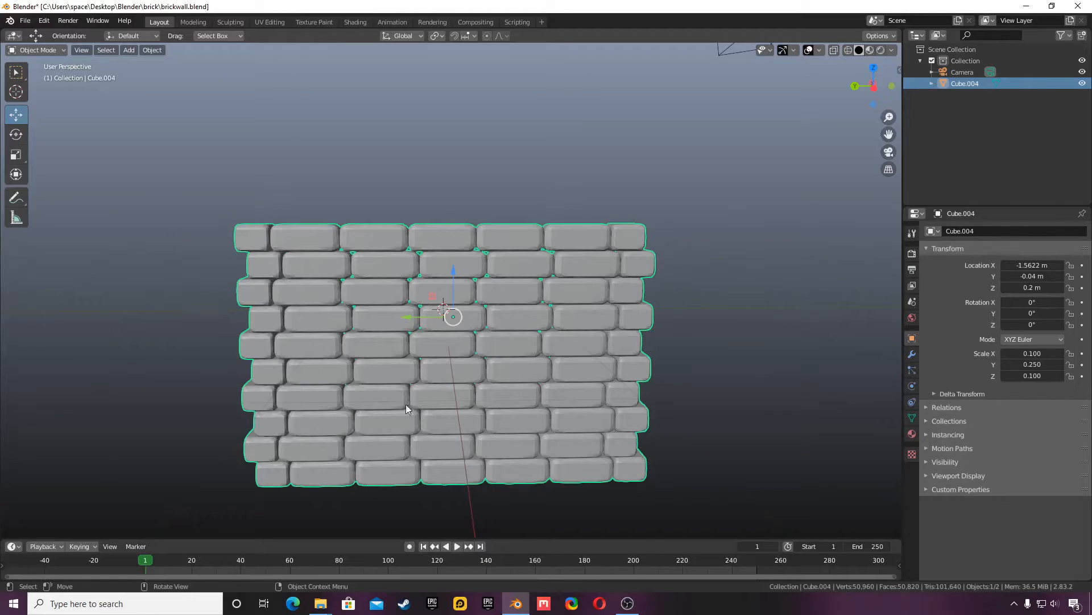
Reopen floor.blend without saving the changes to the brick wall file
click(25, 21)
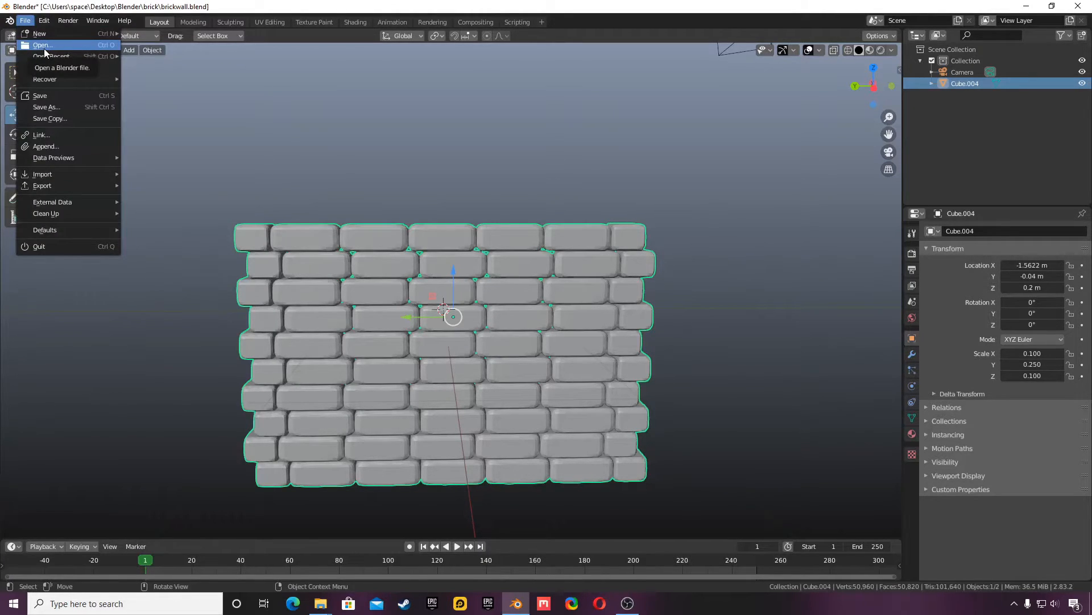
click(43, 49)
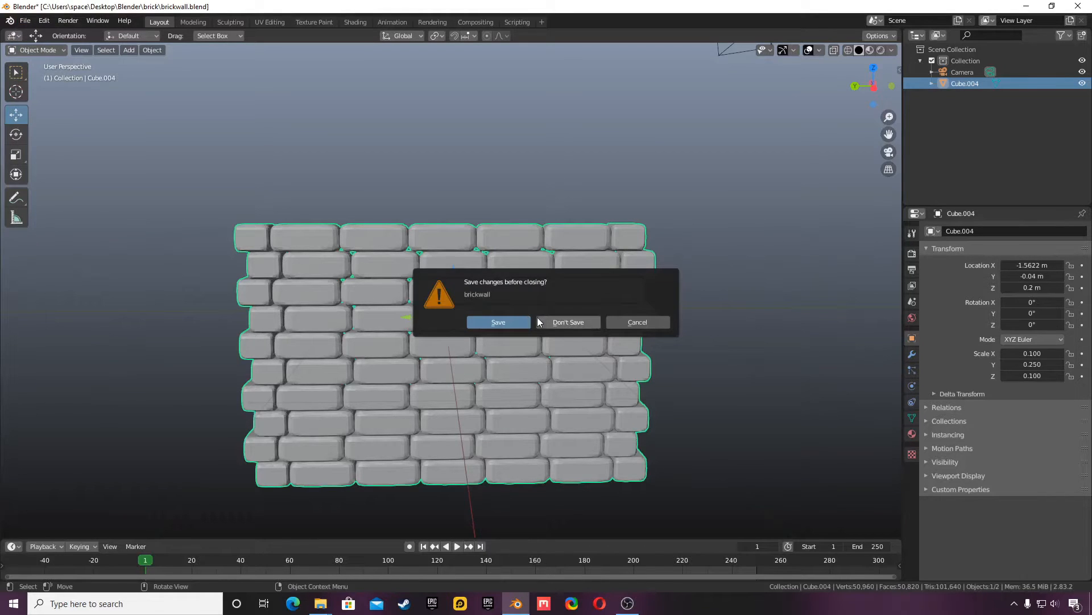
click(569, 322)
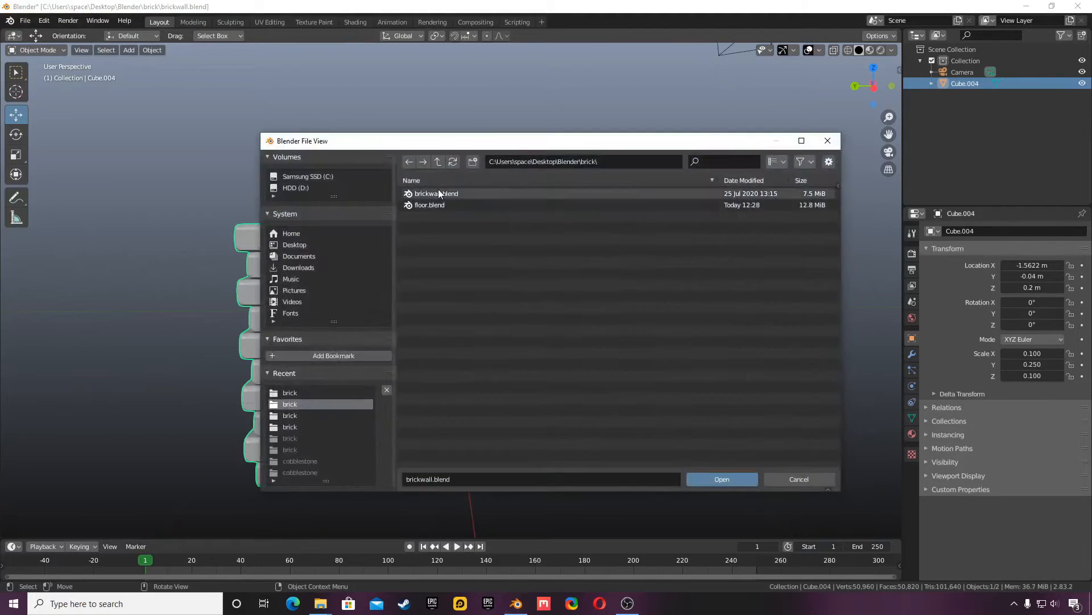
double_click(436, 207)
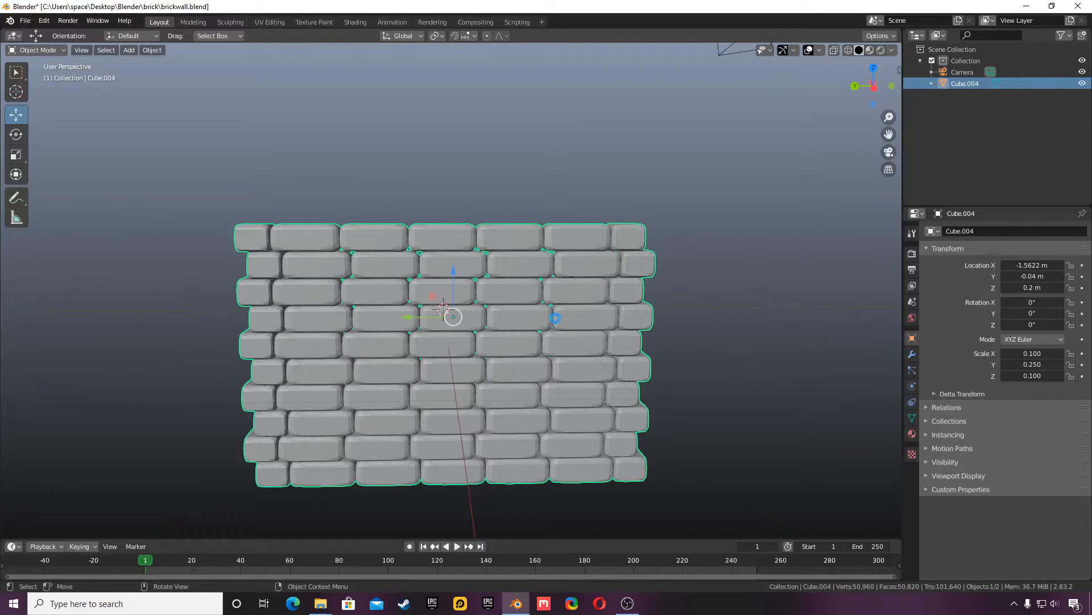
Switch the floor block to Object Mode and import brickwall.fbx from the Desktop\ADK\brick folder
scroll(553, 318, down, 2)
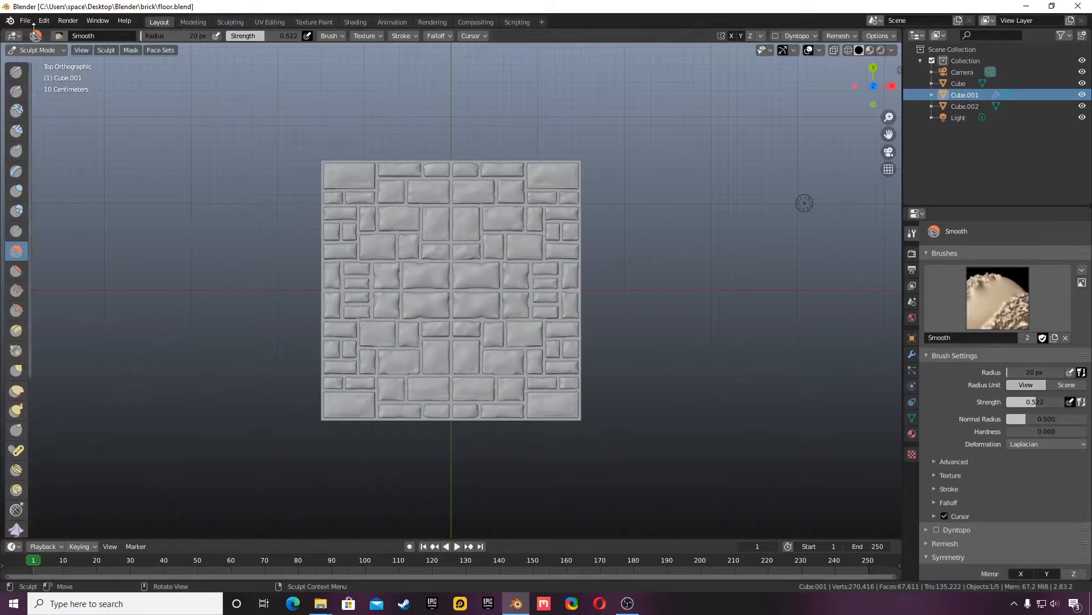
click(37, 50)
click(45, 63)
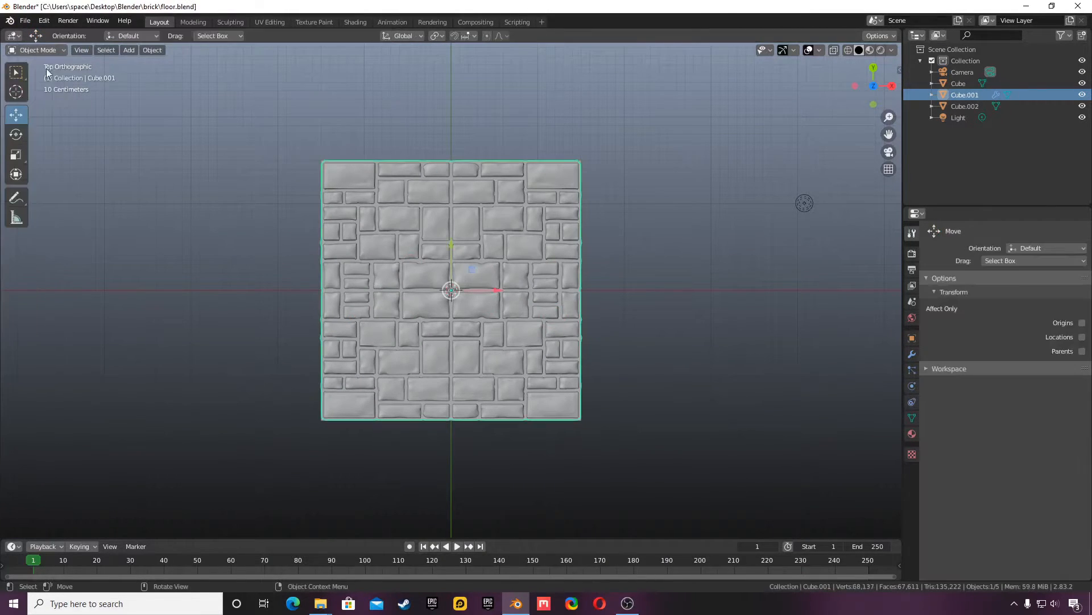
click(22, 20)
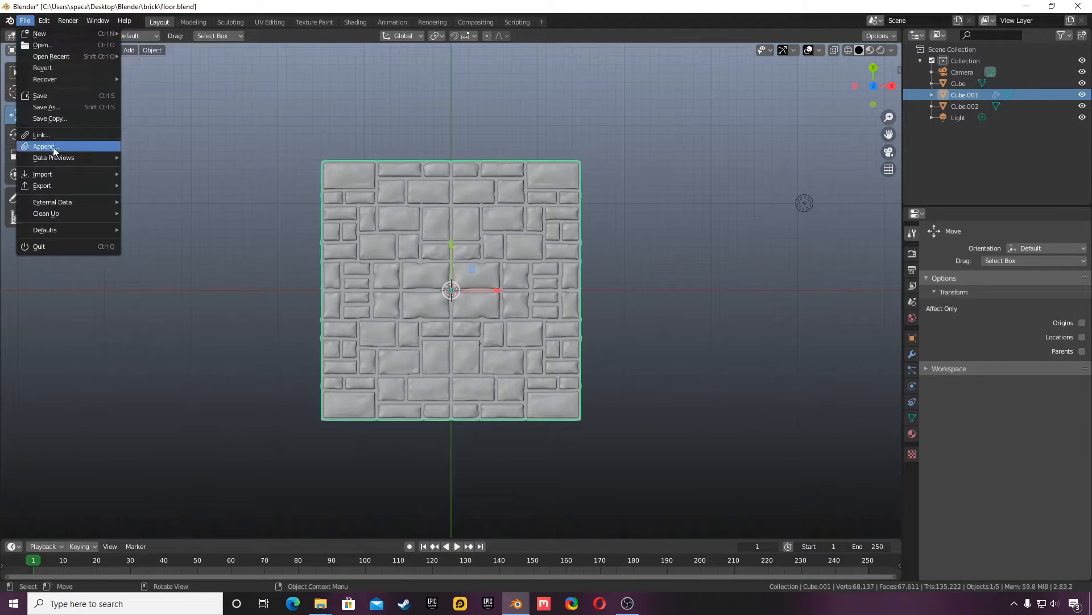
mouse_move(52, 177)
click(177, 246)
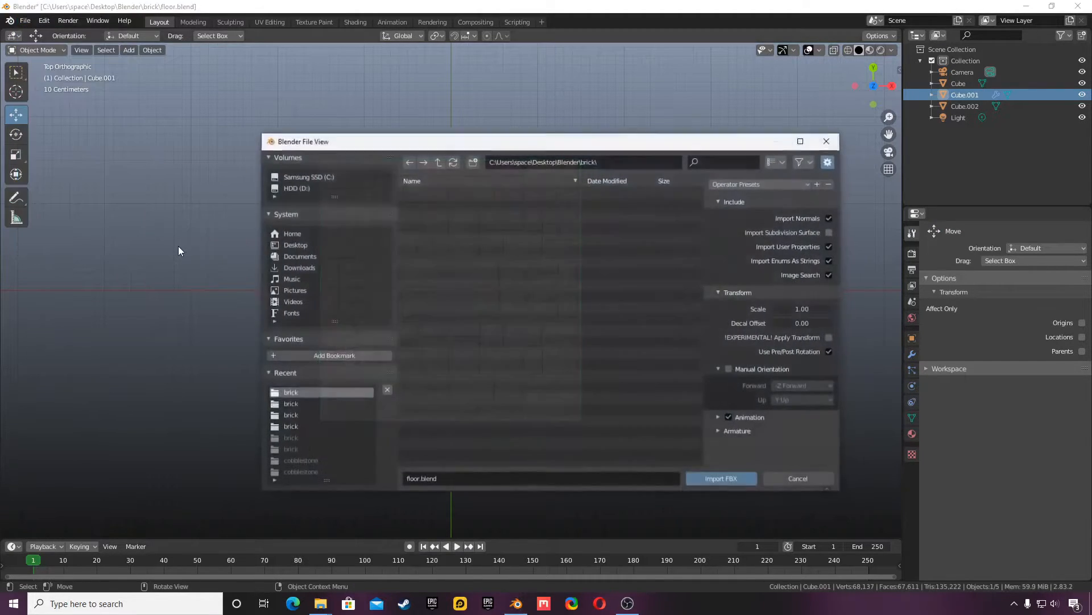
click(306, 247)
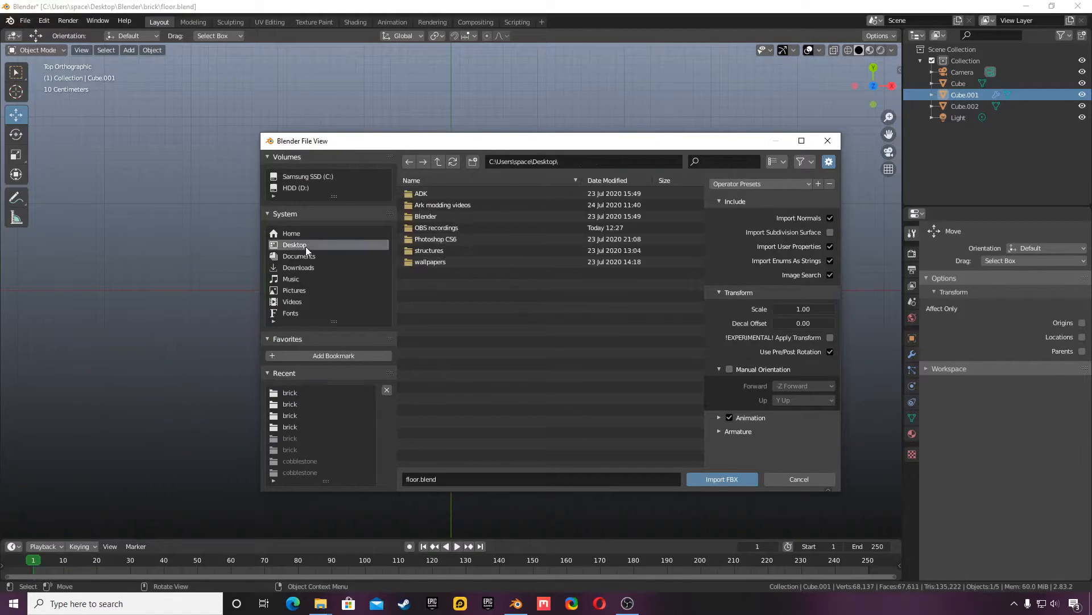
double_click(461, 202)
double_click(451, 194)
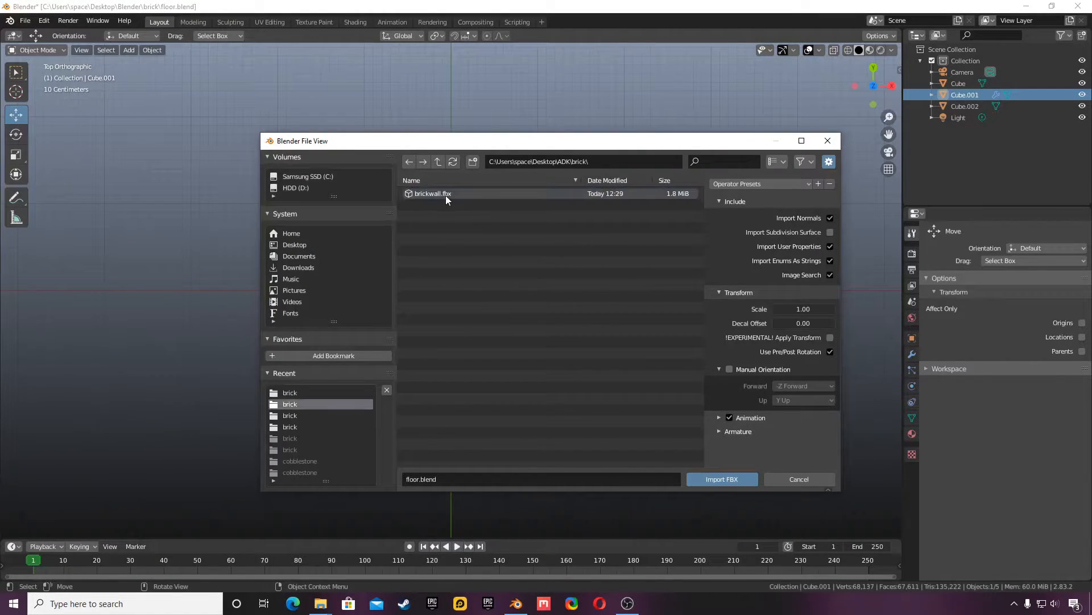
double_click(444, 193)
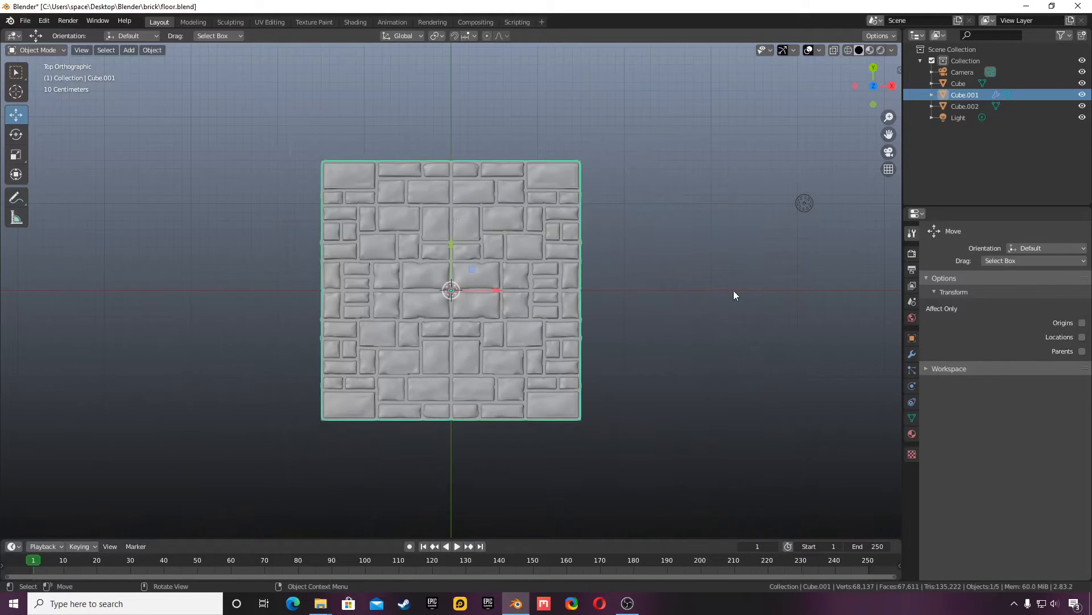
Select only the imported brick wall and set its X location to -1.59 m
middle_drag(692, 105, 870, 104)
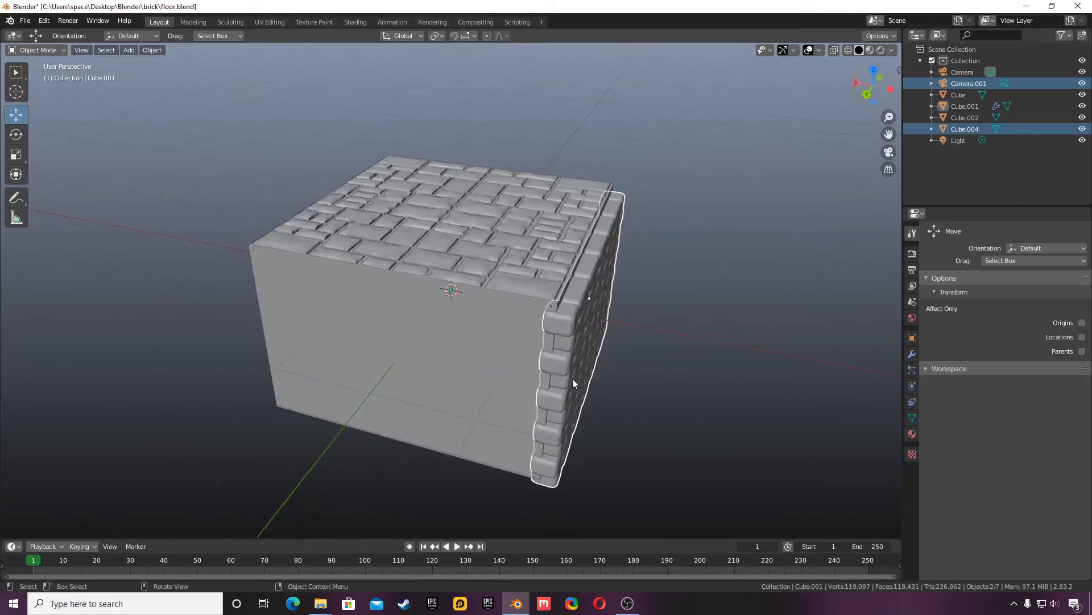
click(573, 378)
click(912, 354)
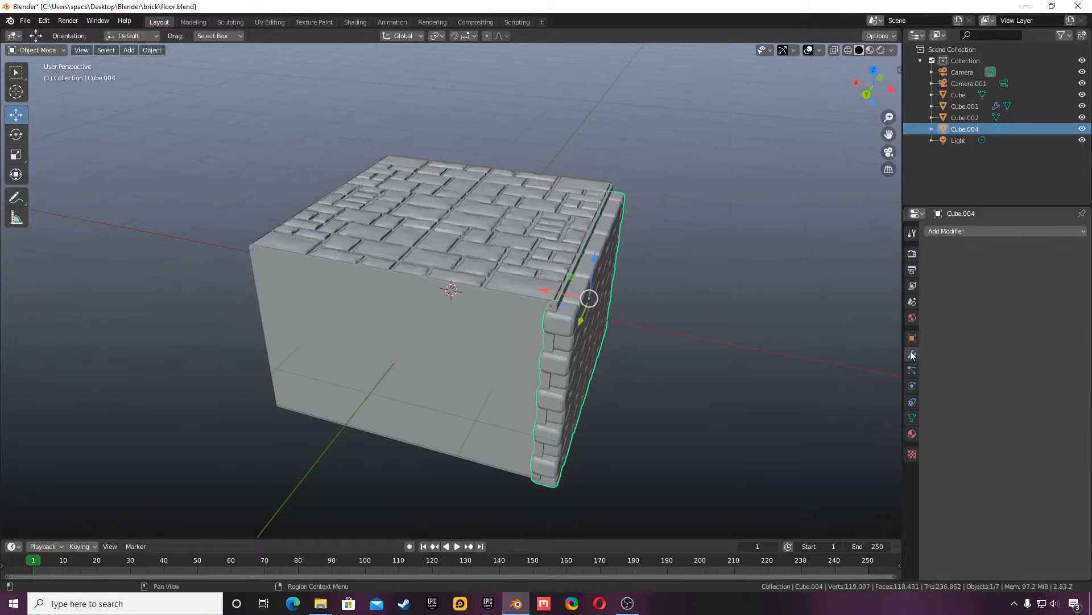
click(911, 338)
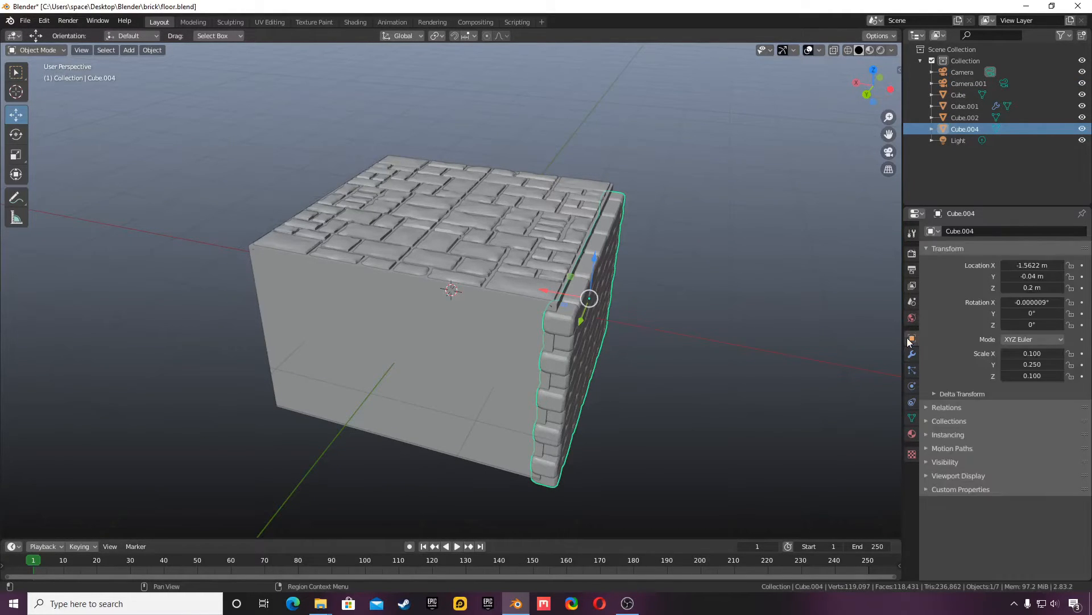
click(1044, 265)
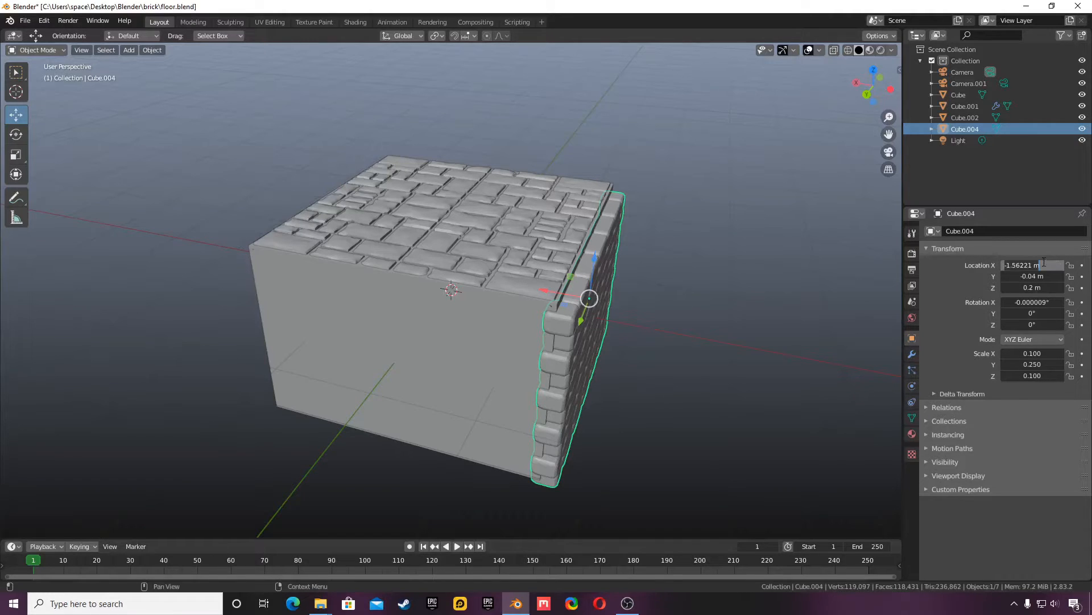
text(-1.59)
key(Return)
scroll(694, 280, up, 4)
drag(888, 136, 802, 221)
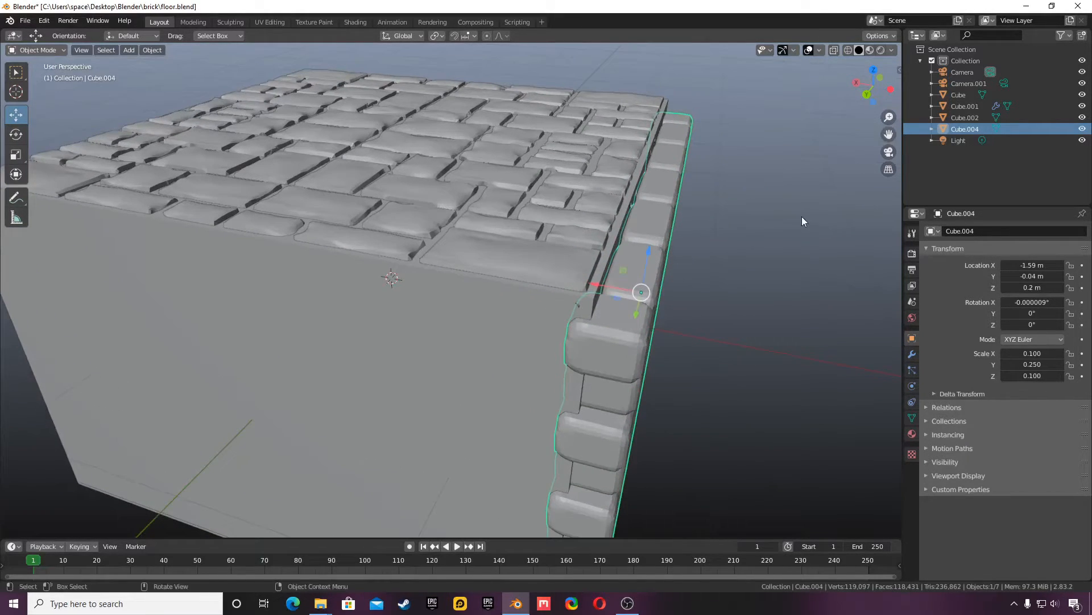
scroll(652, 262, down, 1)
scroll(570, 285, down, 2)
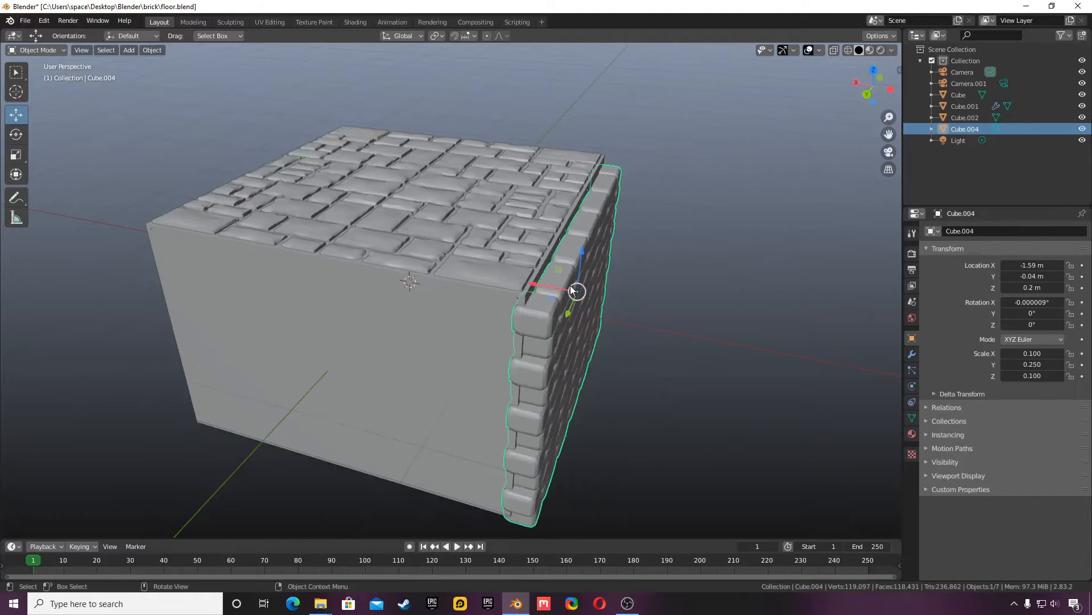
Raise the brick wall along Z and set its Z location to exactly 0.26 m
drag(877, 84, 774, 83)
drag(881, 79, 945, 45)
drag(539, 236, 538, 225)
double_click(1022, 288)
text(0)
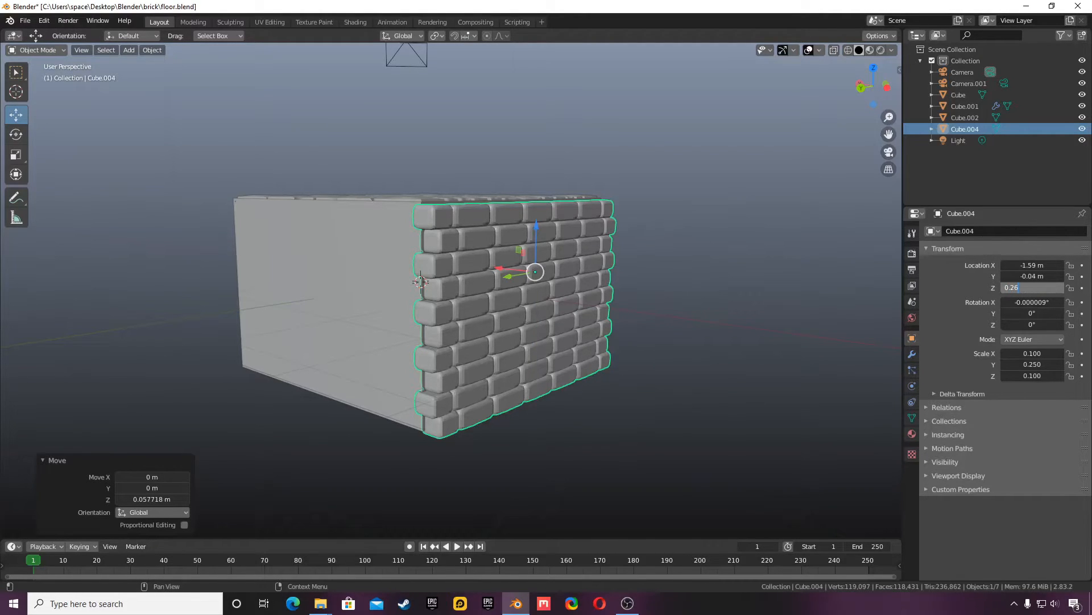
key(Return)
scroll(707, 275, up, 2)
drag(879, 83, 824, 101)
scroll(766, 169, down, 2)
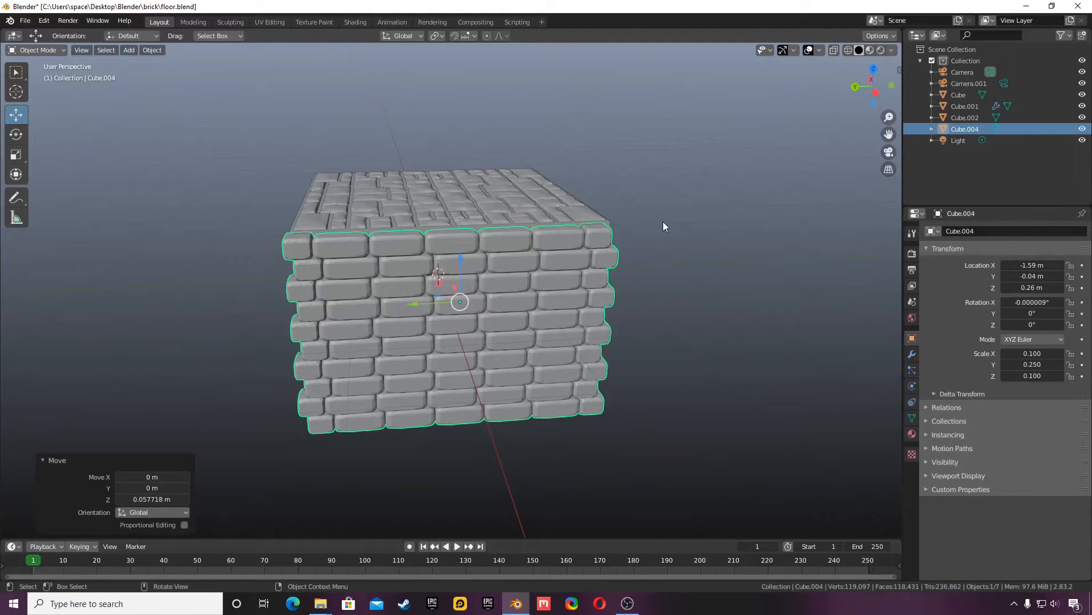
Duplicate the brick wall in place and set the active wall's X location to 1.59 m
key(ctrl+c)
key(ctrl+v)
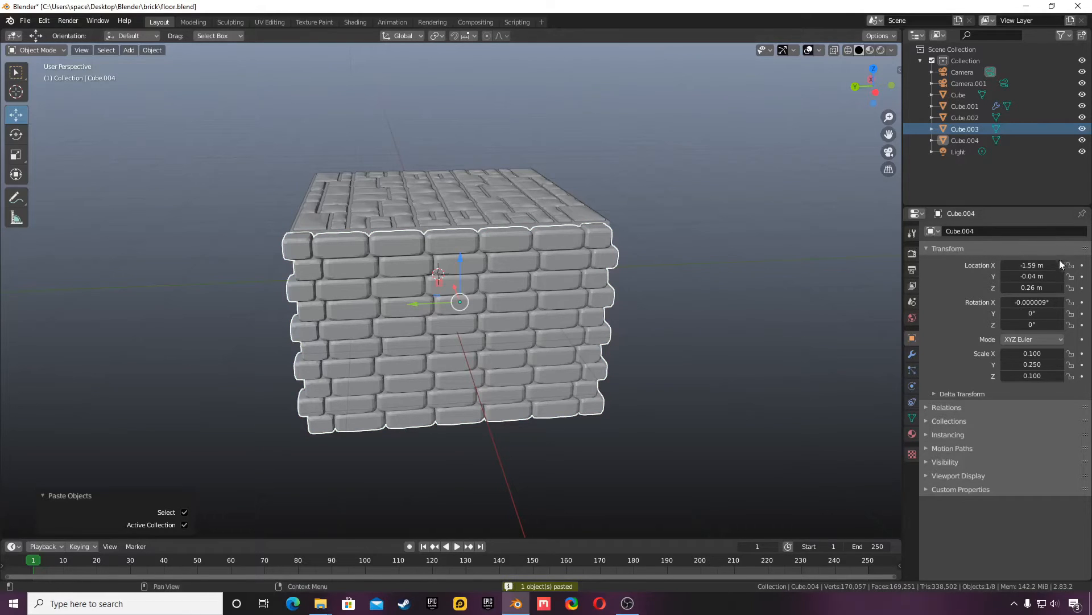
click(1018, 265)
click(1008, 265)
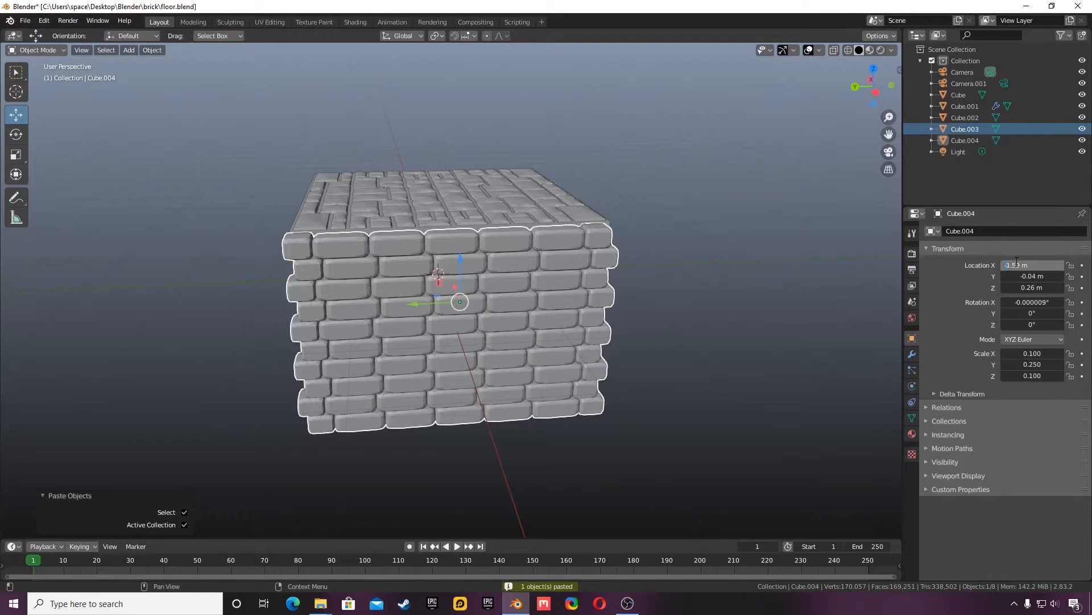
key(BackSpace)
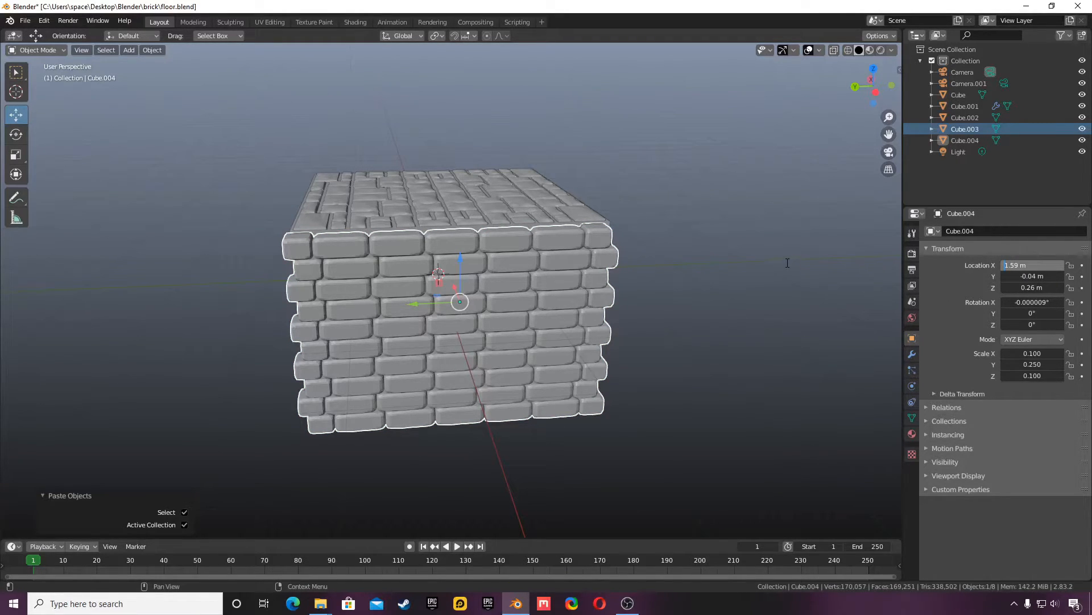
key(Return)
Select the wall at X 1.59 m and set its Z rotation to 180° and its Y location to 0.04 m
middle_drag(786, 261, 899, 266)
scroll(317, 325, down, 2)
click(306, 298)
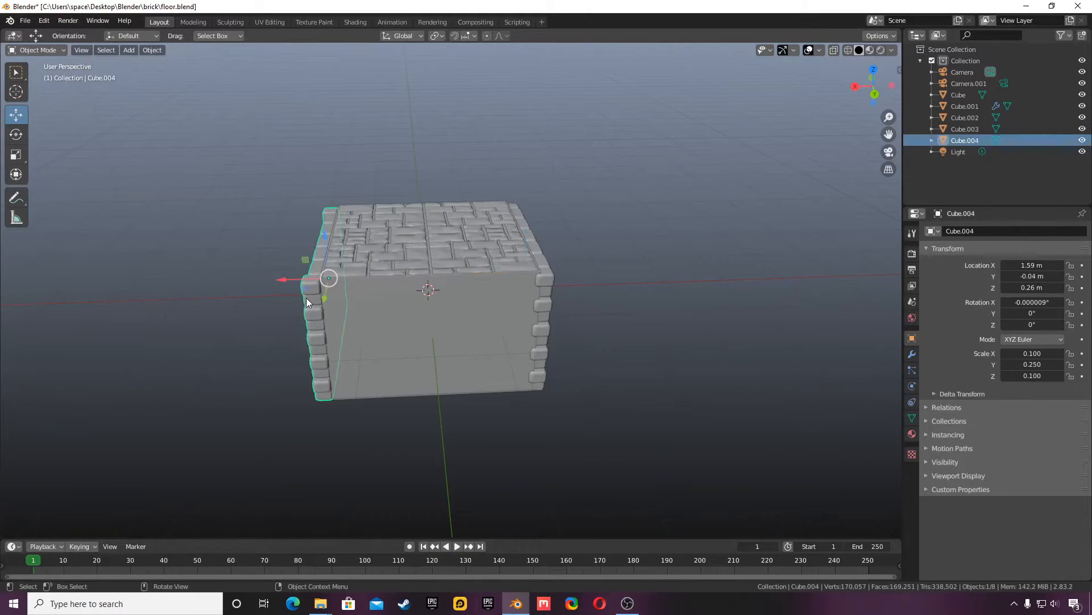
drag(1027, 324, 1059, 324)
click(1024, 325)
text(18)
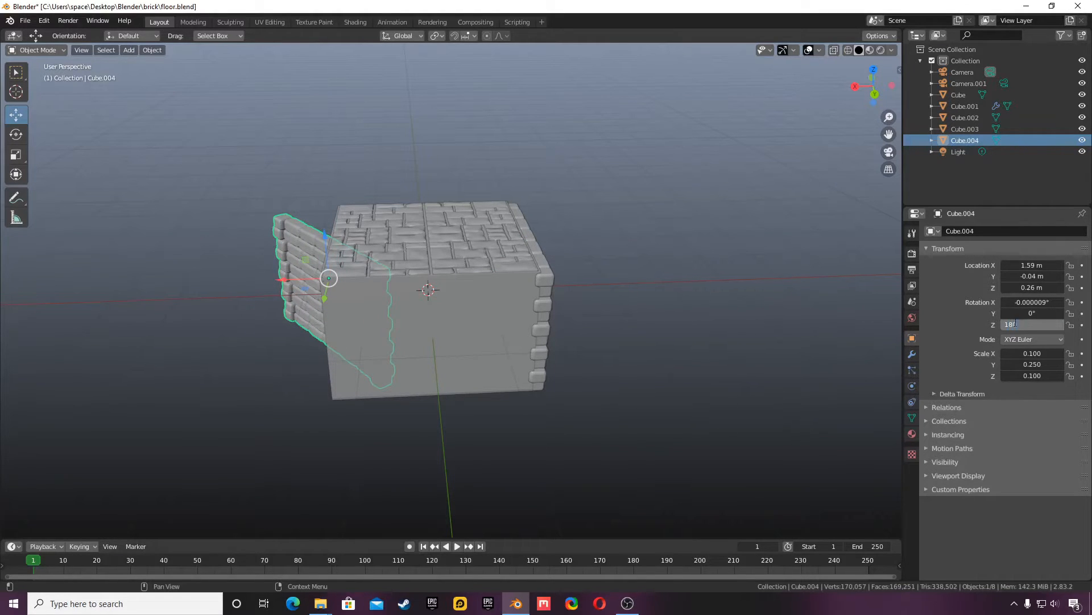
key(Return)
click(1030, 275)
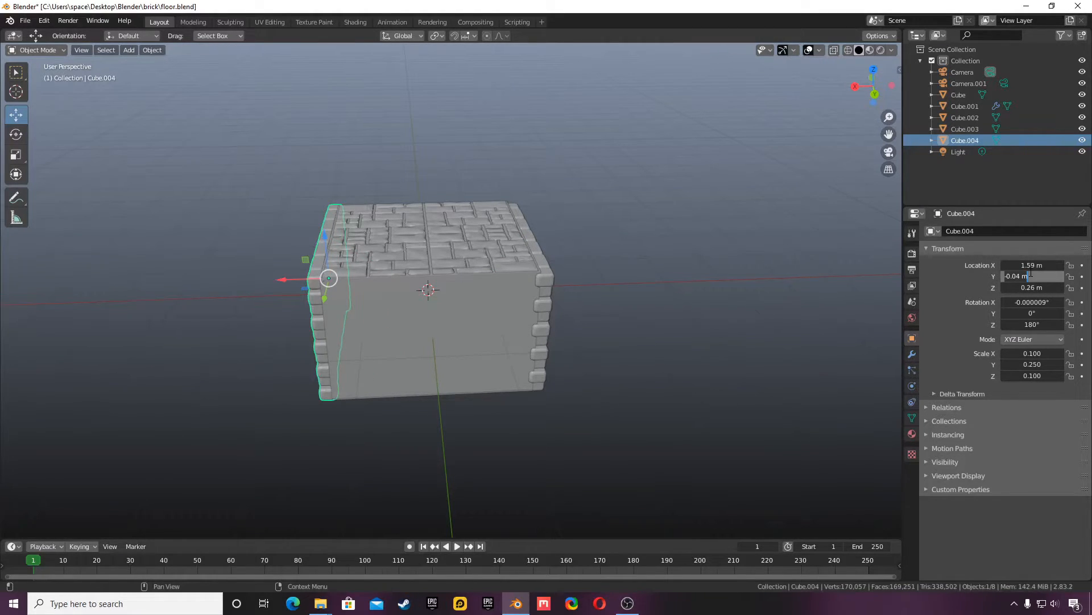
text(0)
key(Return)
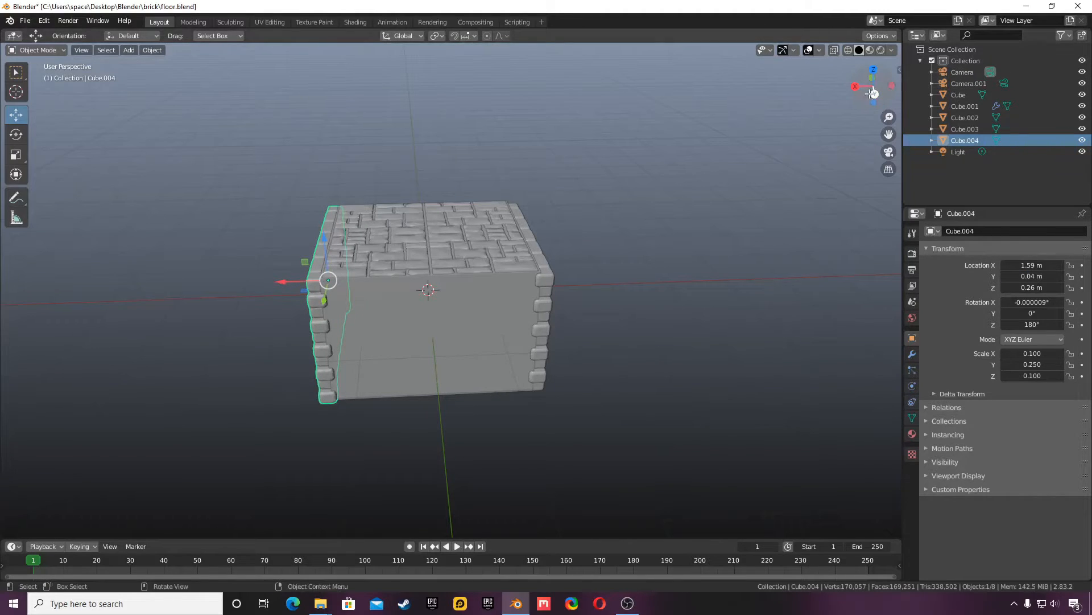
Duplicate the brick wall at X -1.59 m in place and set the active wall's Y location to -1.59 m
drag(870, 86, 848, 109)
middle_drag(516, 308, 506, 315)
click(506, 315)
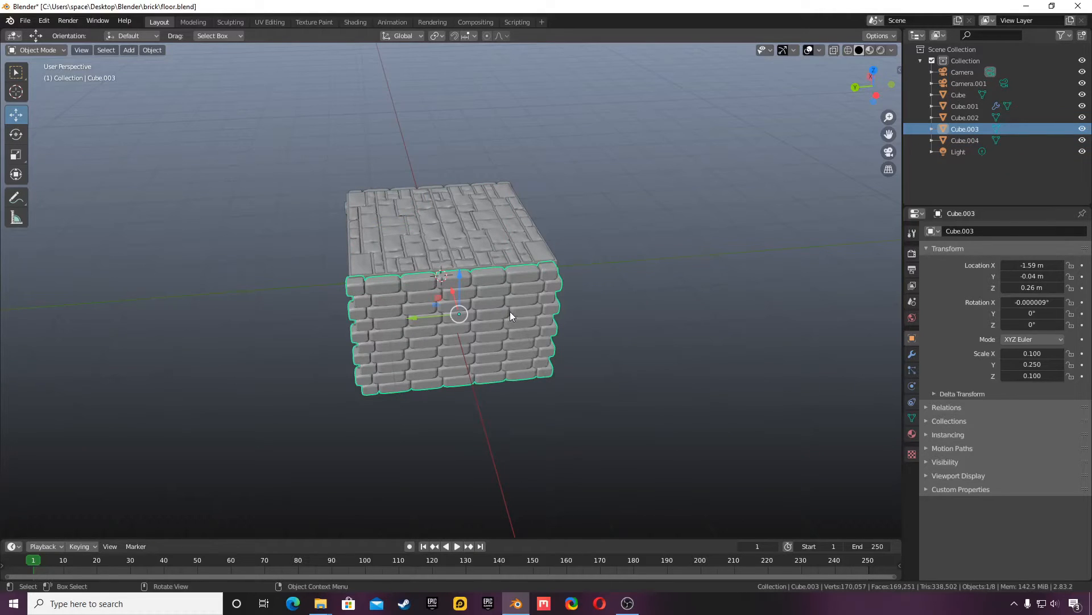
key(ctrl+c)
key(ctrl+v)
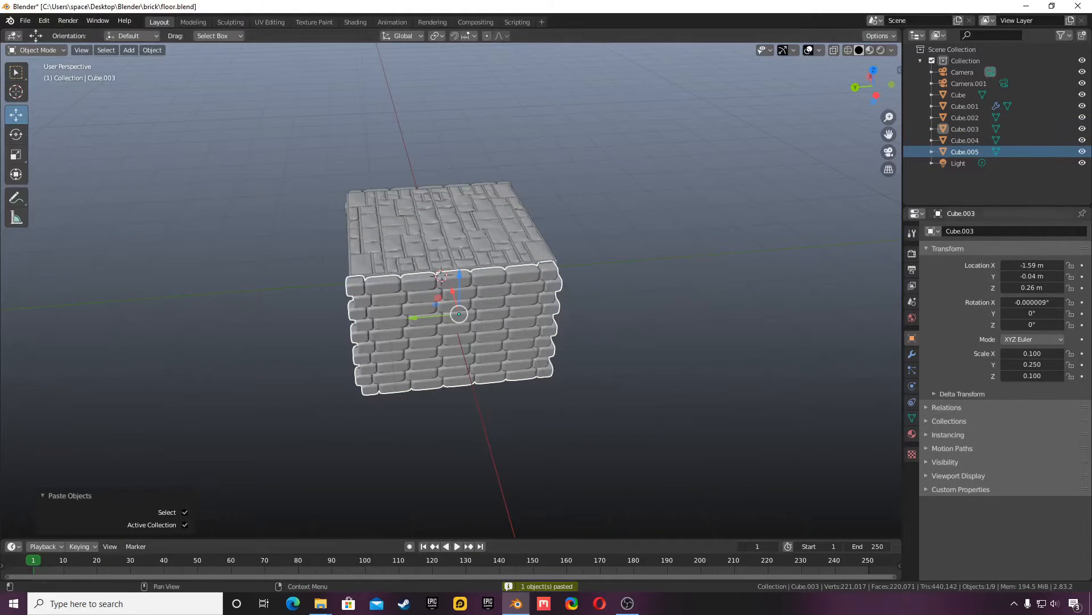
click(1039, 266)
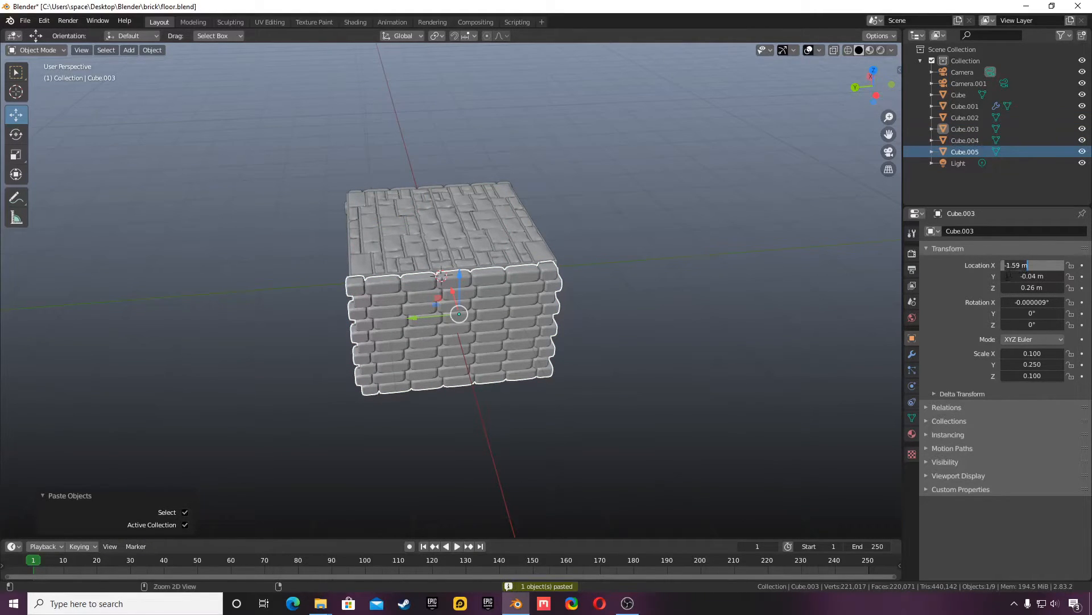
key(Return)
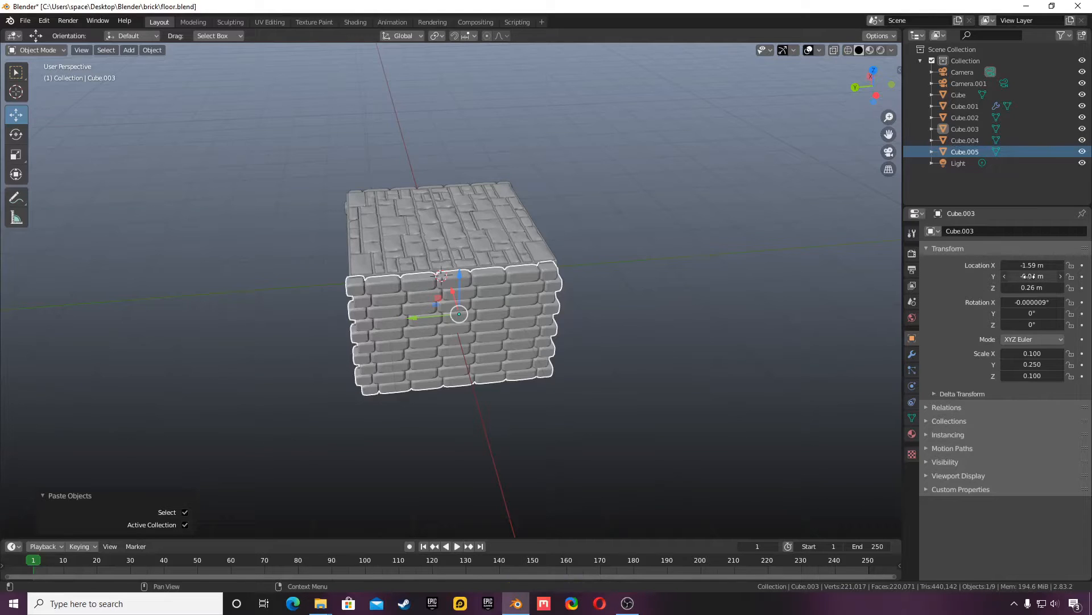
click(1029, 276)
key(ctrl+v)
key(Return)
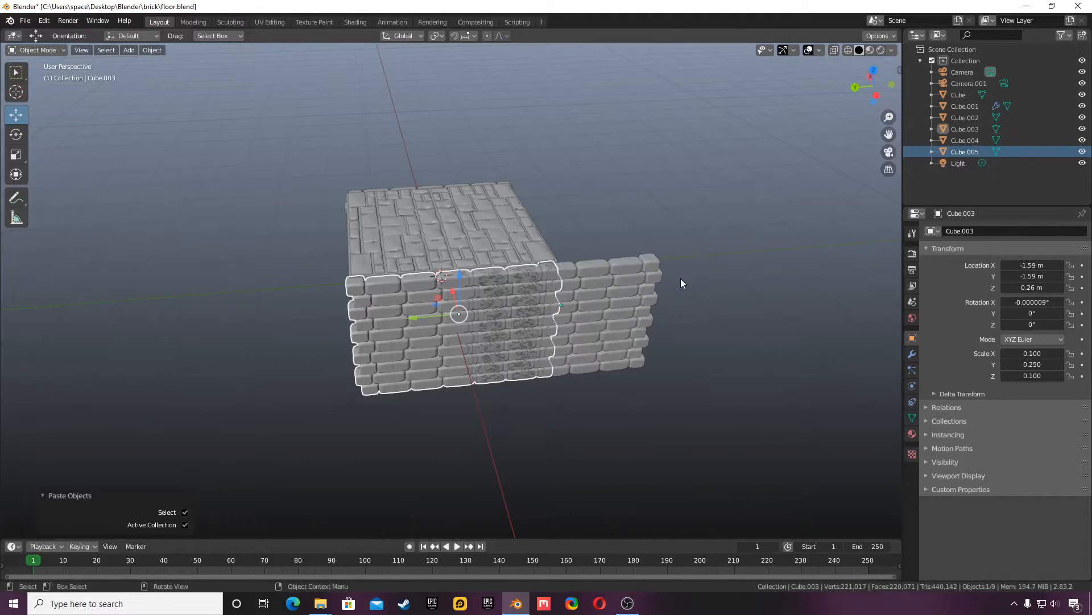
Set the active wall's X location to -0.04 m and its Z rotation to 90° along the adjacent side of the block
click(1034, 265)
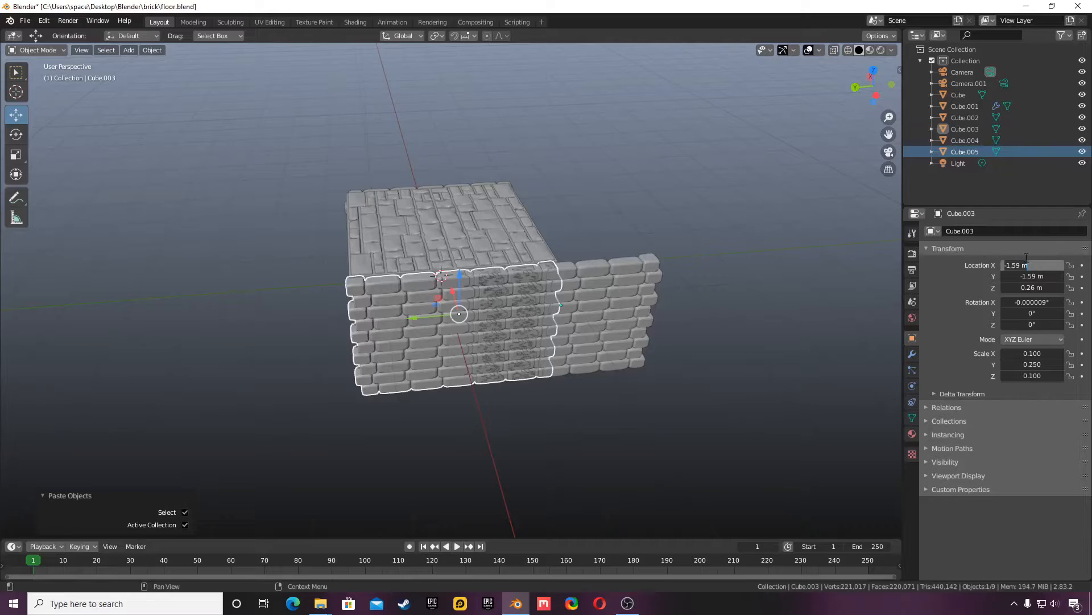
text(0)
key(Return)
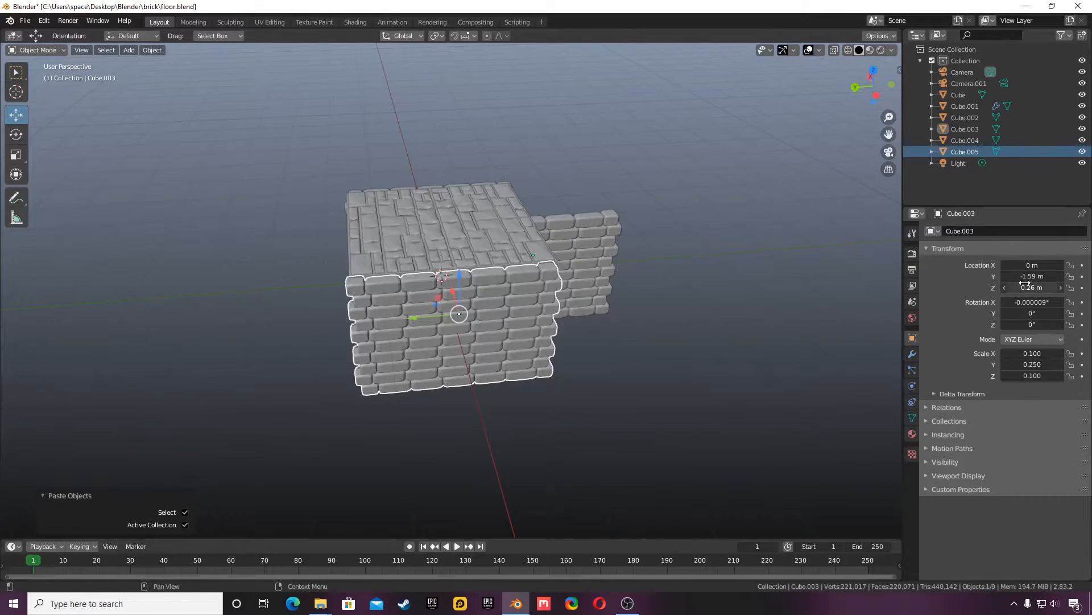
click(1032, 266)
key(BackSpace)
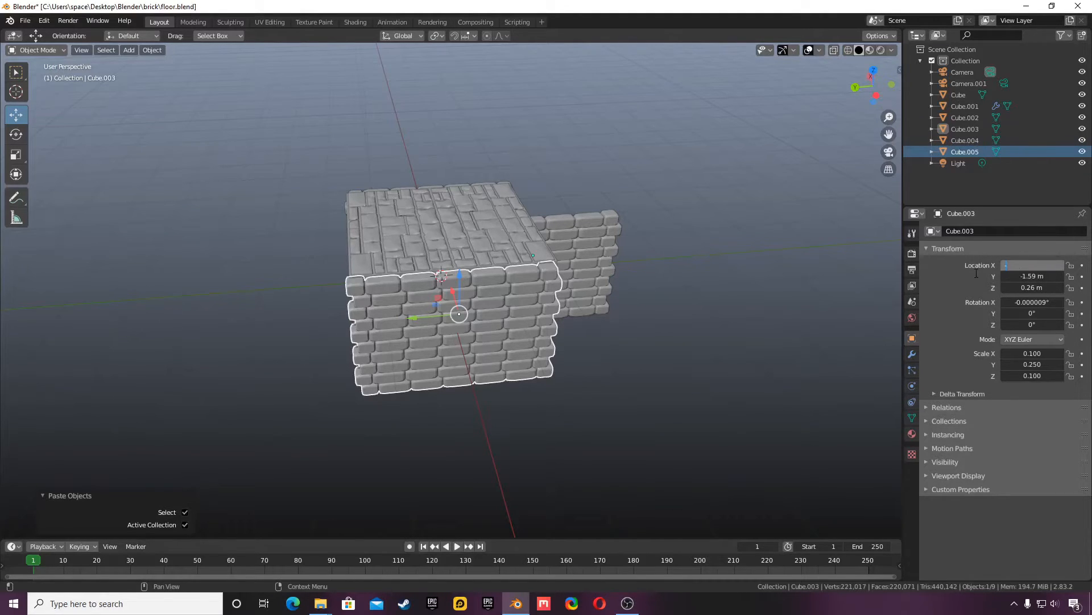
text(-0.04)
key(Return)
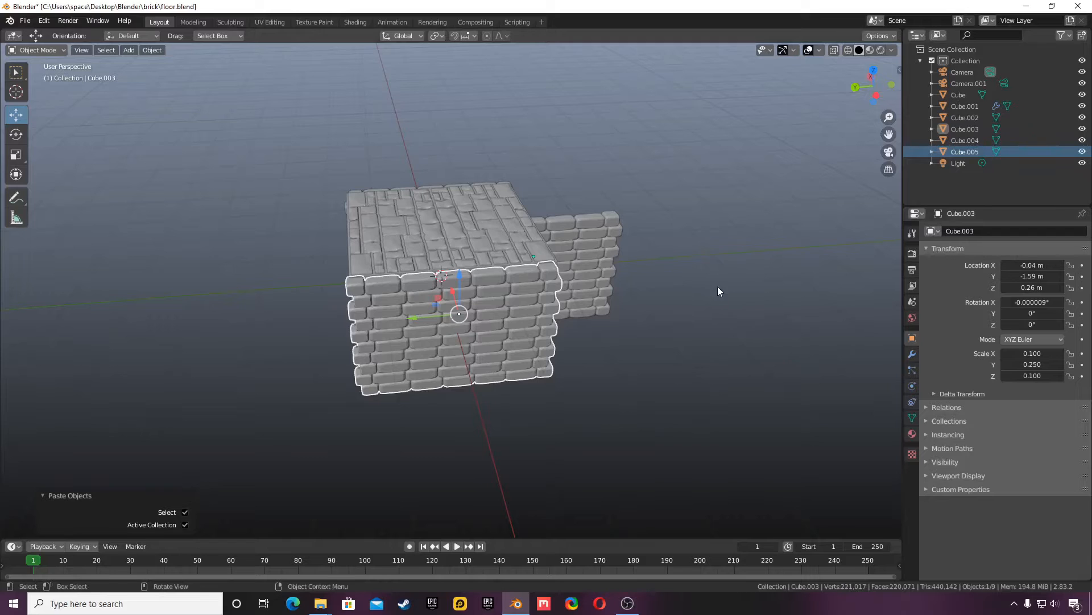
drag(1033, 324, 1065, 324)
click(1033, 323)
text(90)
key(Return)
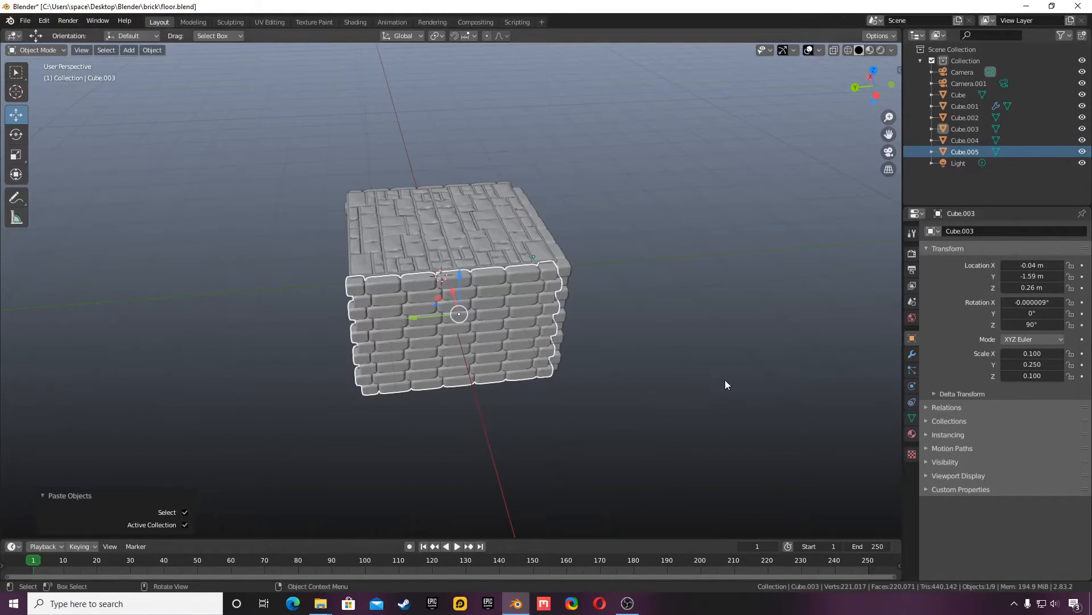
Select only the wall rotated 90° and set its X location to 0.04 m, checking the corner alignment
click(572, 263)
drag(877, 96, 677, 58)
scroll(550, 264, up, 1)
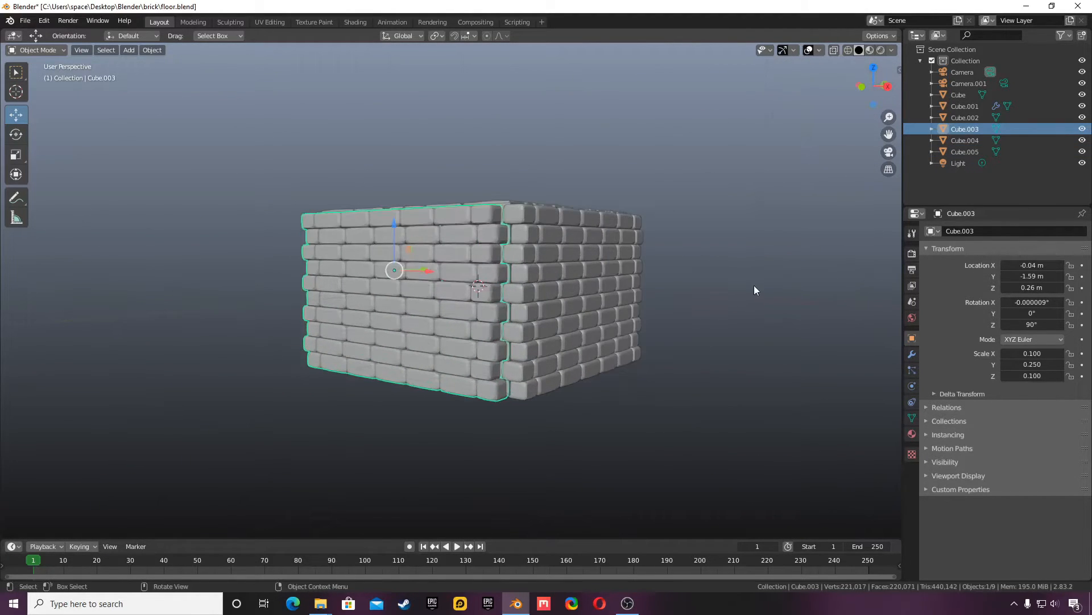
click(754, 286)
scroll(643, 339, up, 1)
scroll(643, 338, down, 1)
drag(859, 87, 848, 101)
click(597, 275)
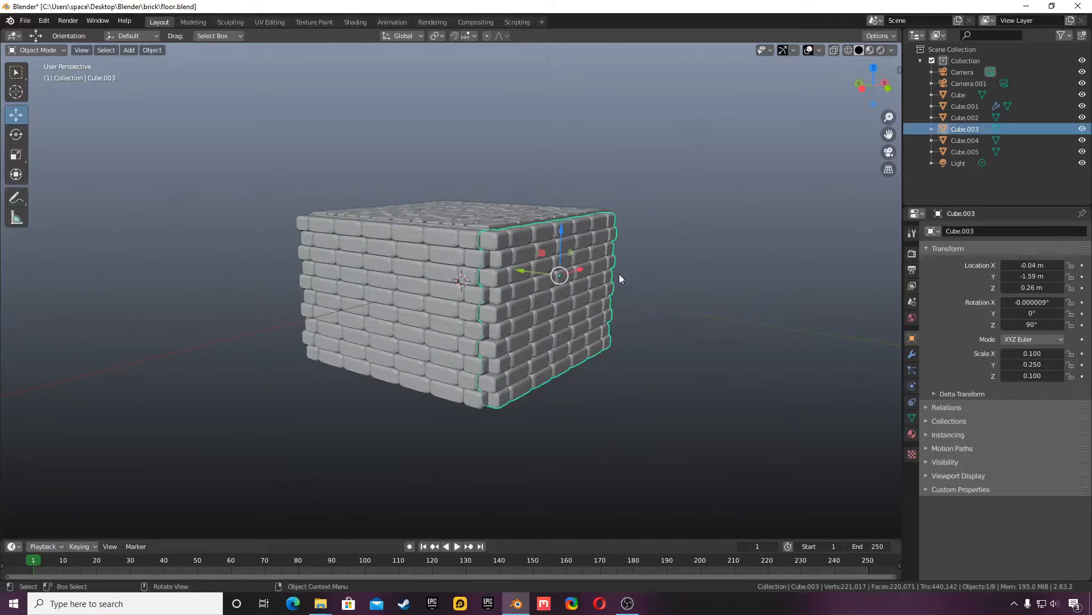
click(1032, 264)
text(0.04)
key(Return)
scroll(672, 248, up, 1)
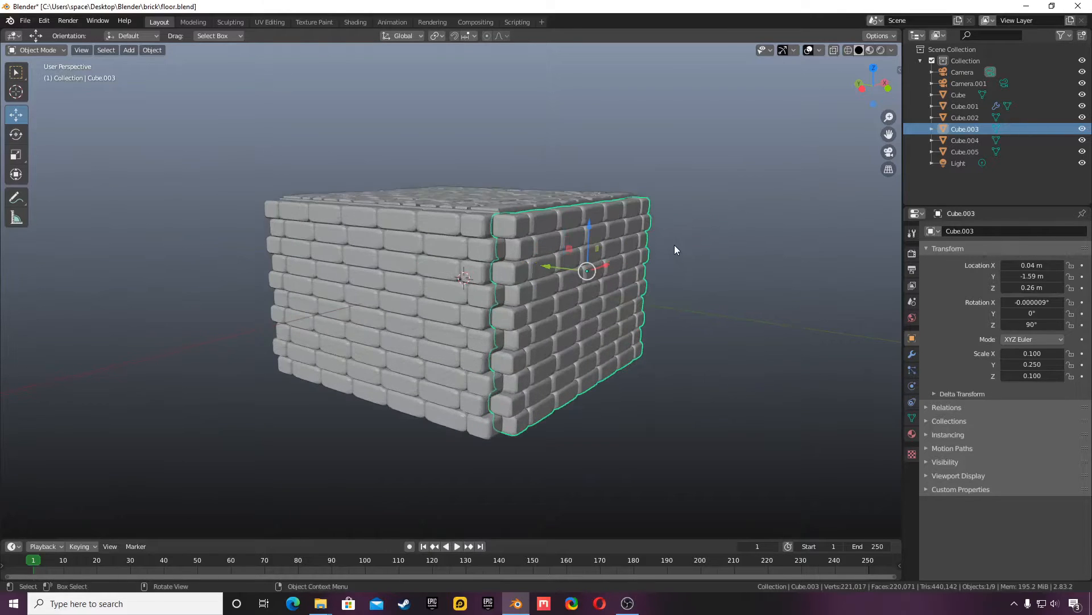
Move the selected wall to the opposite side by setting its Y location to 1.59 m and its X location to -0.04 m
drag(885, 99, 1000, 116)
scroll(691, 172, down, 1)
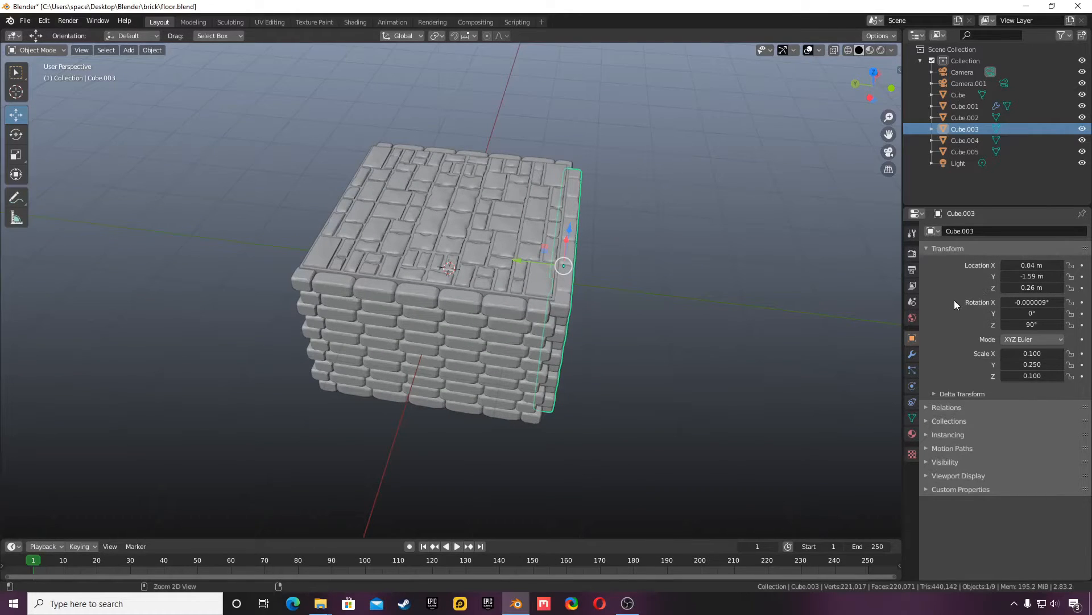
click(1029, 276)
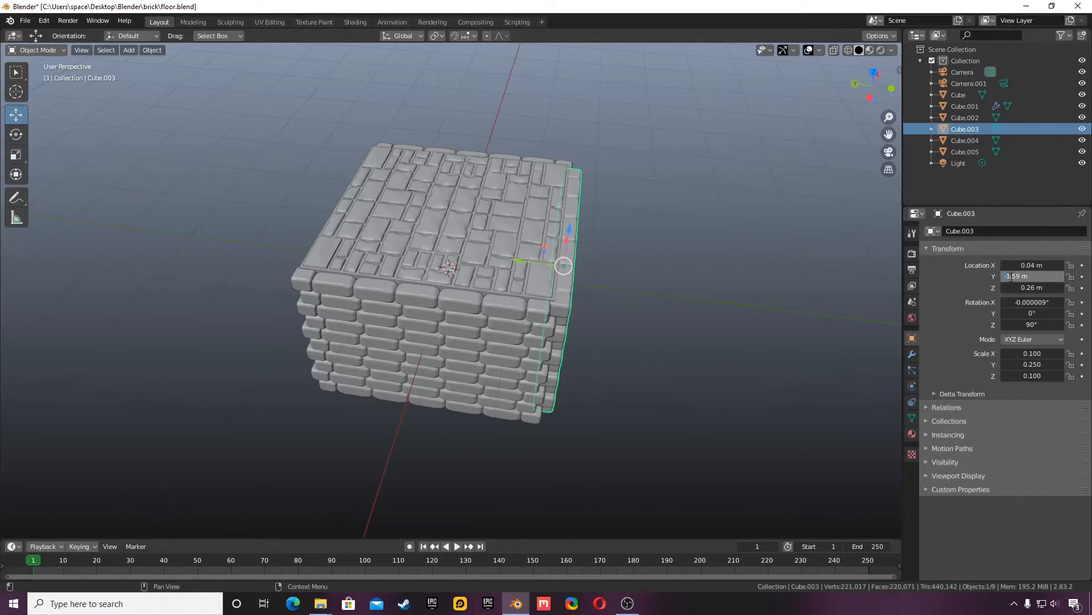
key(Return)
click(1027, 264)
key(BackSpace)
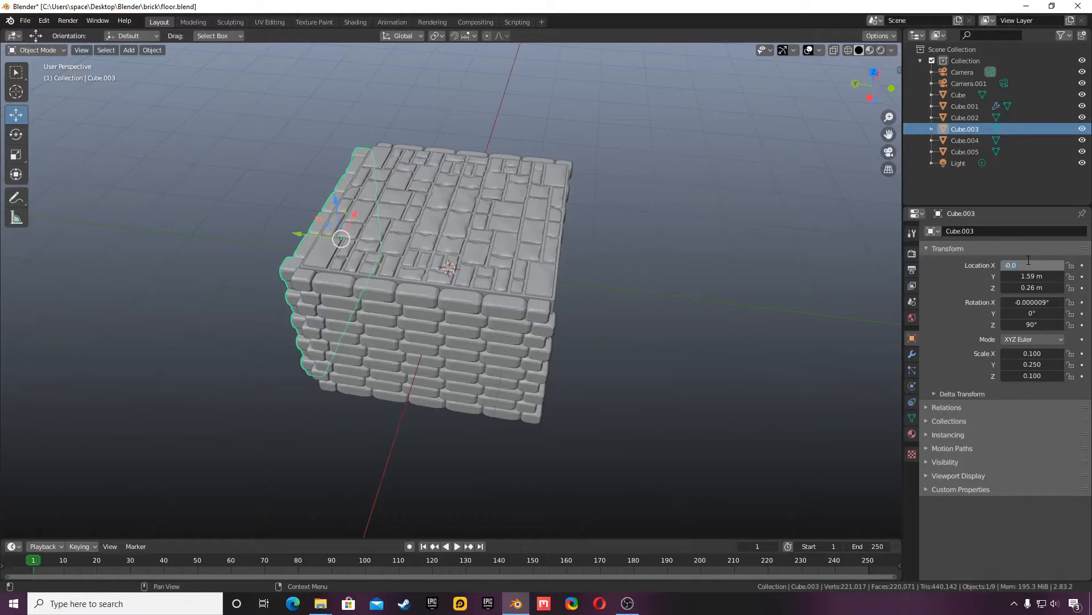
key(Return)
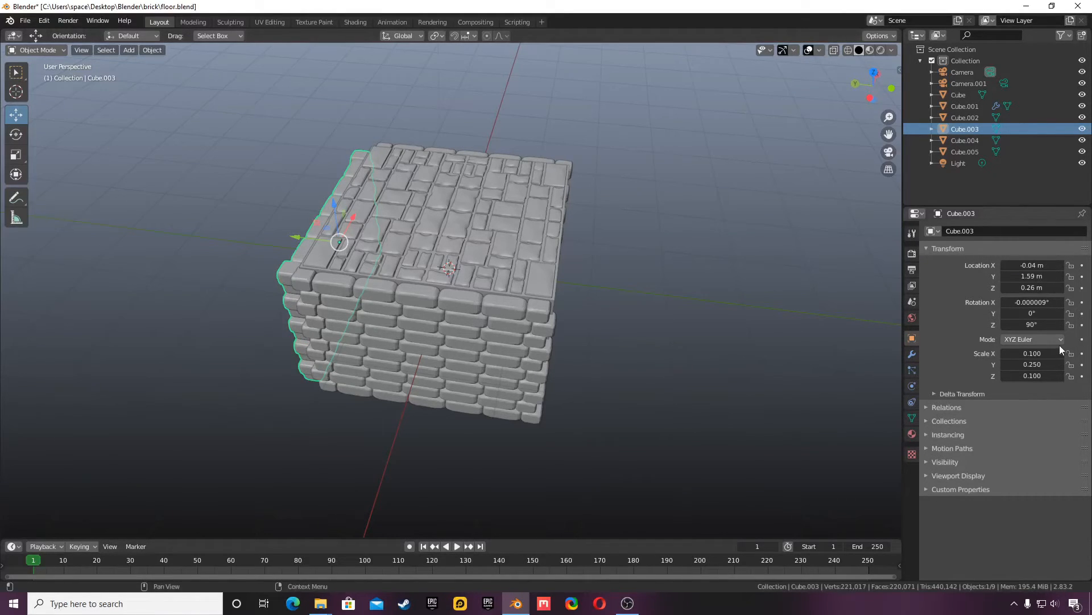
Set the selected wall's X location to 0.04 m and its Z rotation to -90°
click(1031, 265)
text(0)
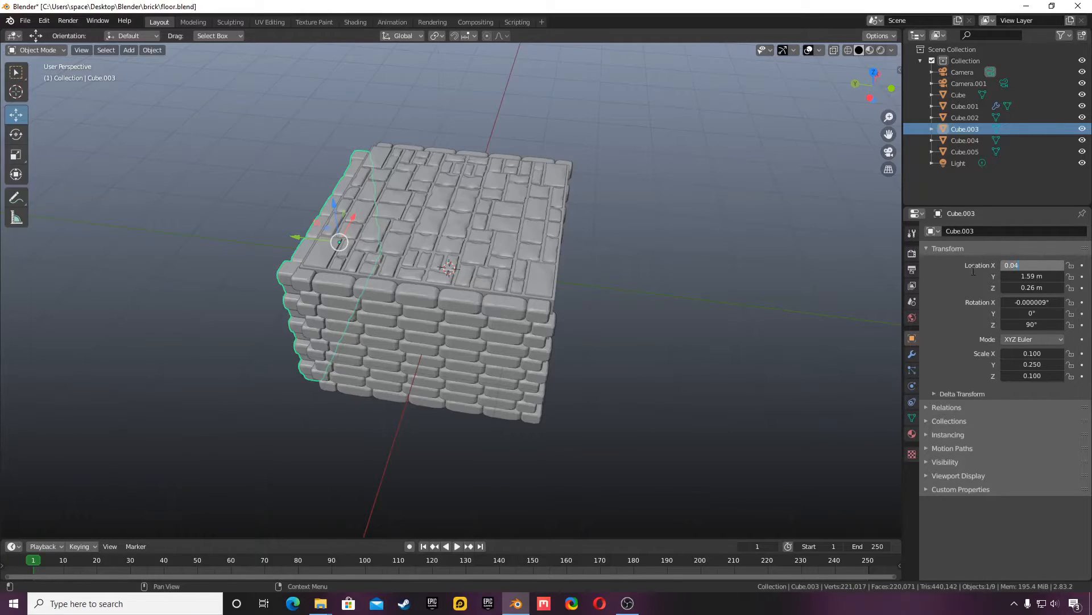
text(.04)
key(Return)
click(1030, 325)
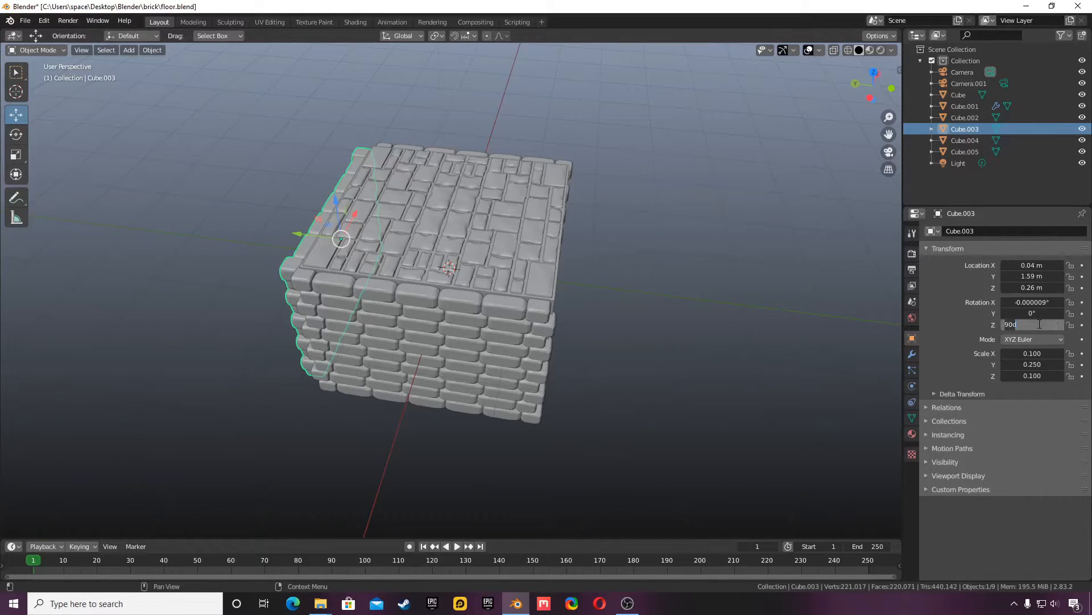
text(-)
key(Return)
Shift the wall at Y 1.59 m along X by setting its X location to -0.04 m
drag(874, 86, 1007, 70)
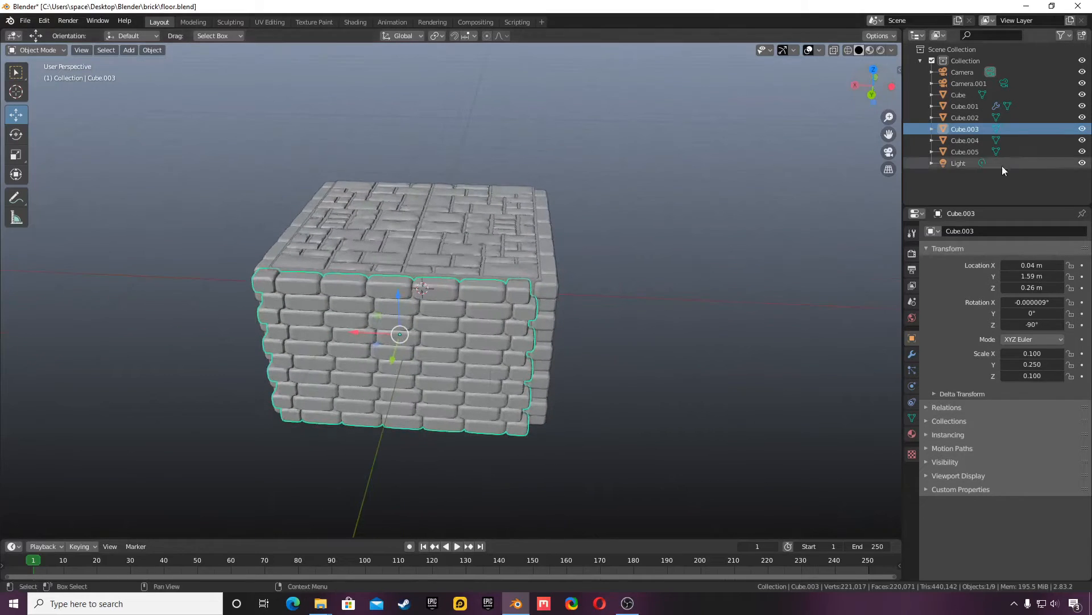
click(1027, 264)
text(-)
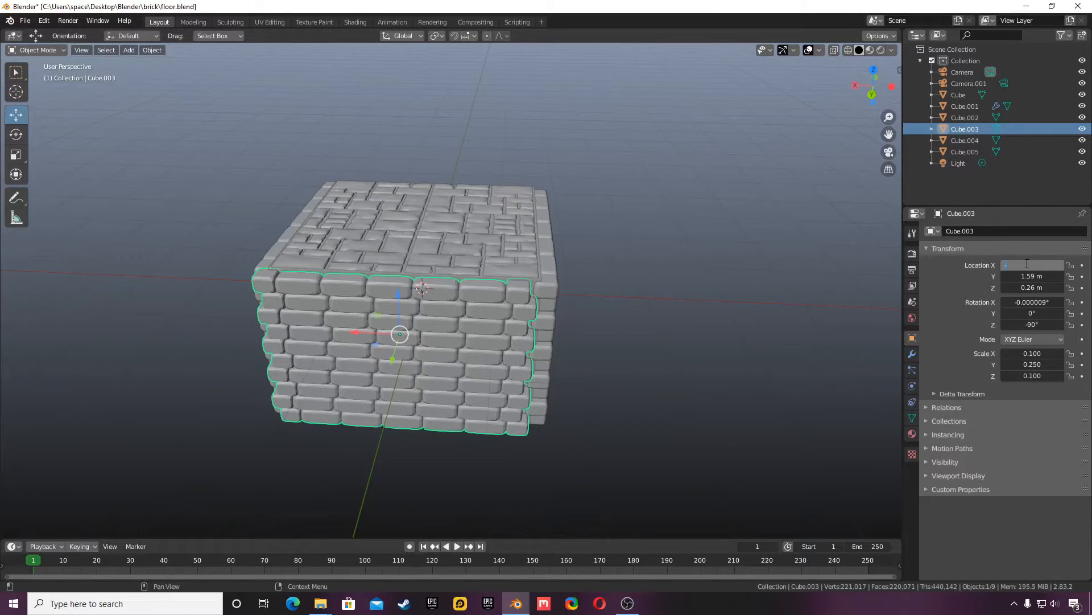
text(0.04)
key(Return)
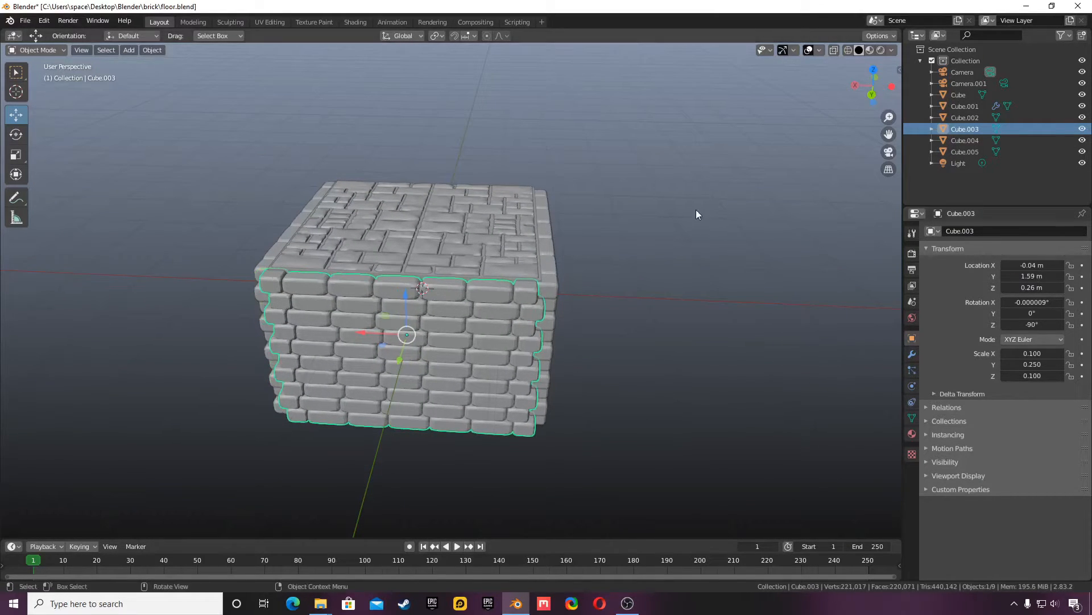
Duplicate the wall at Y 1.59 m in place and set the active wall's Y location to -1.59 m
drag(874, 87, 749, 88)
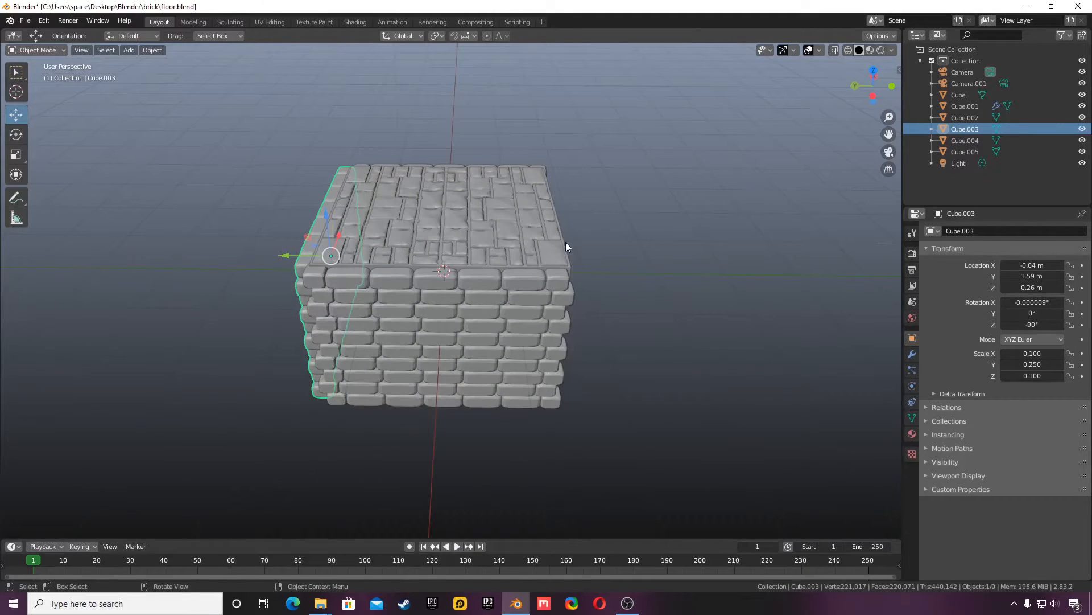
key(ctrl+c)
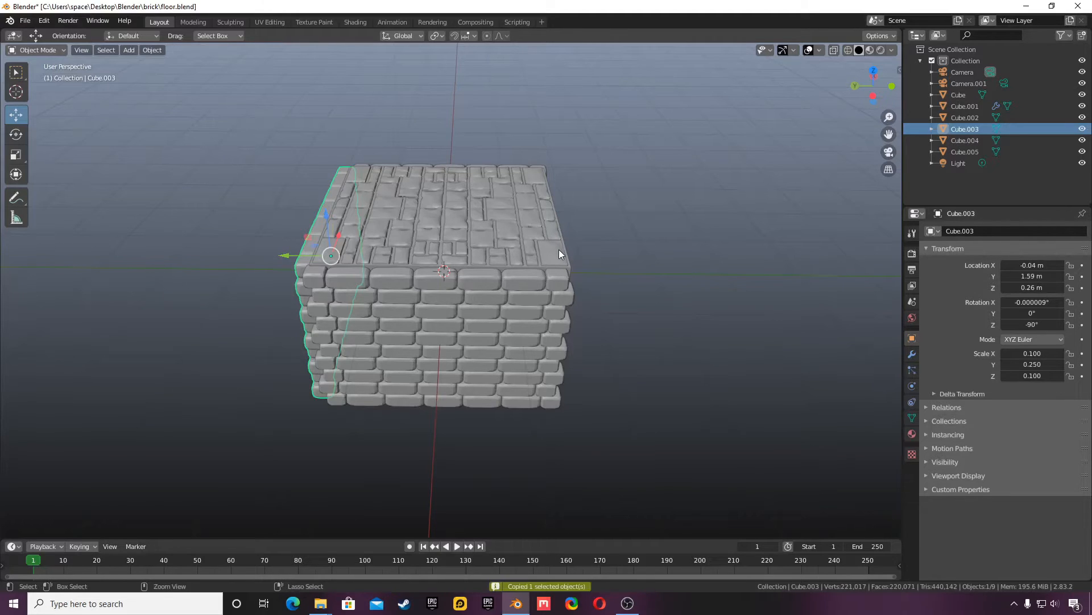
key(ctrl+v)
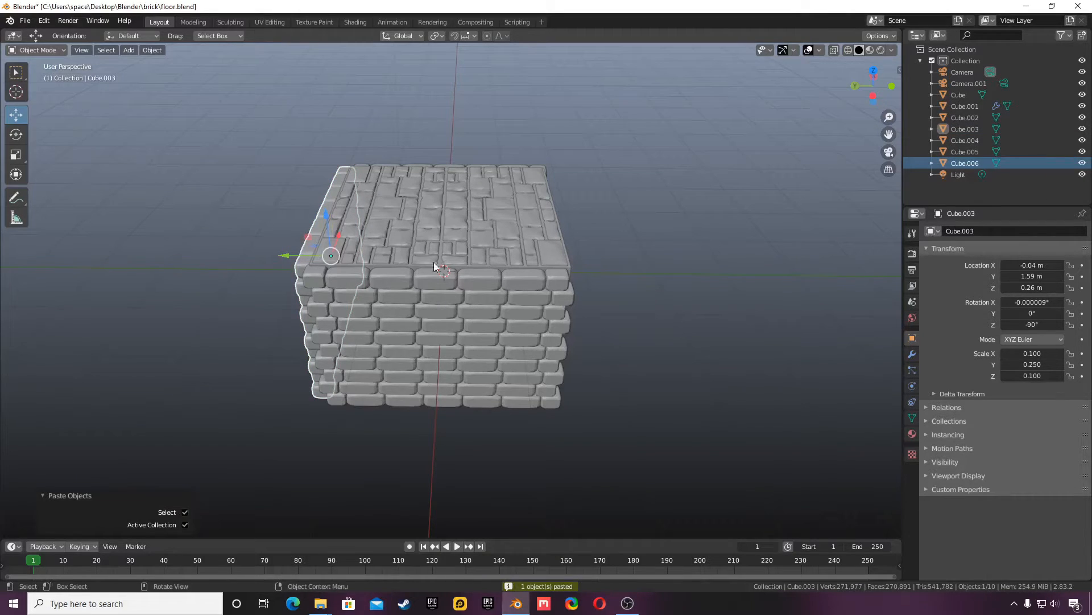
click(1032, 275)
key(BackSpace)
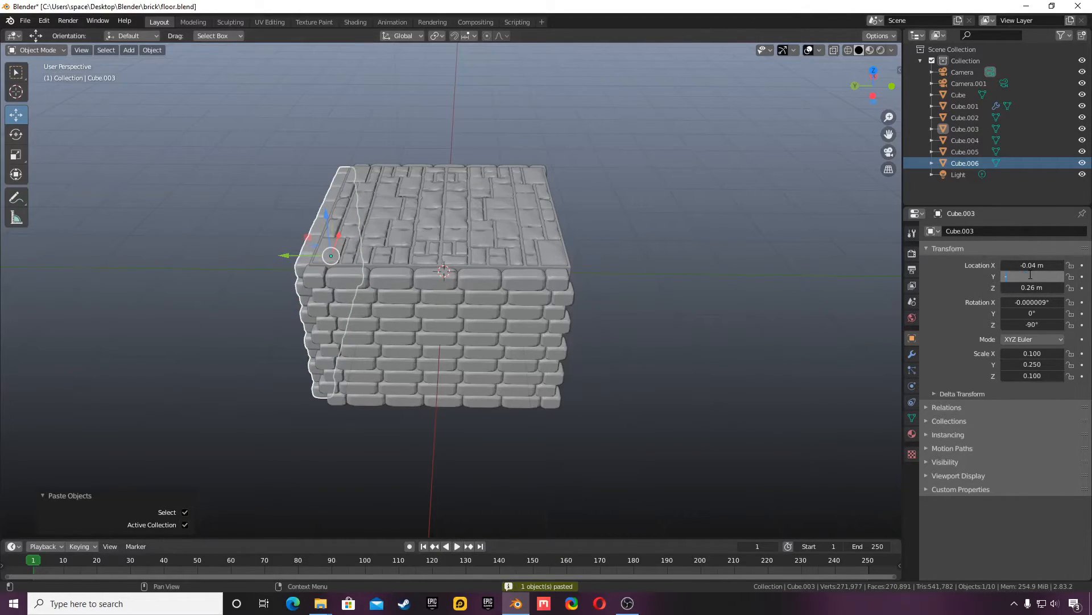
key(Return)
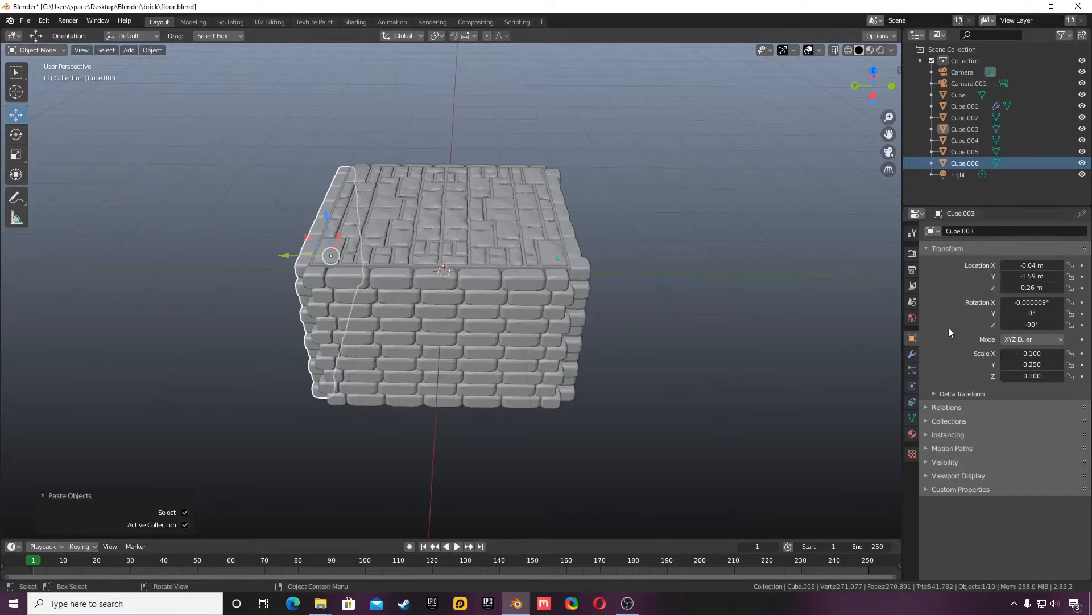
Set the selected wall's Z rotation to 90° and its X location to 0.04 m
click(1044, 325)
text(90)
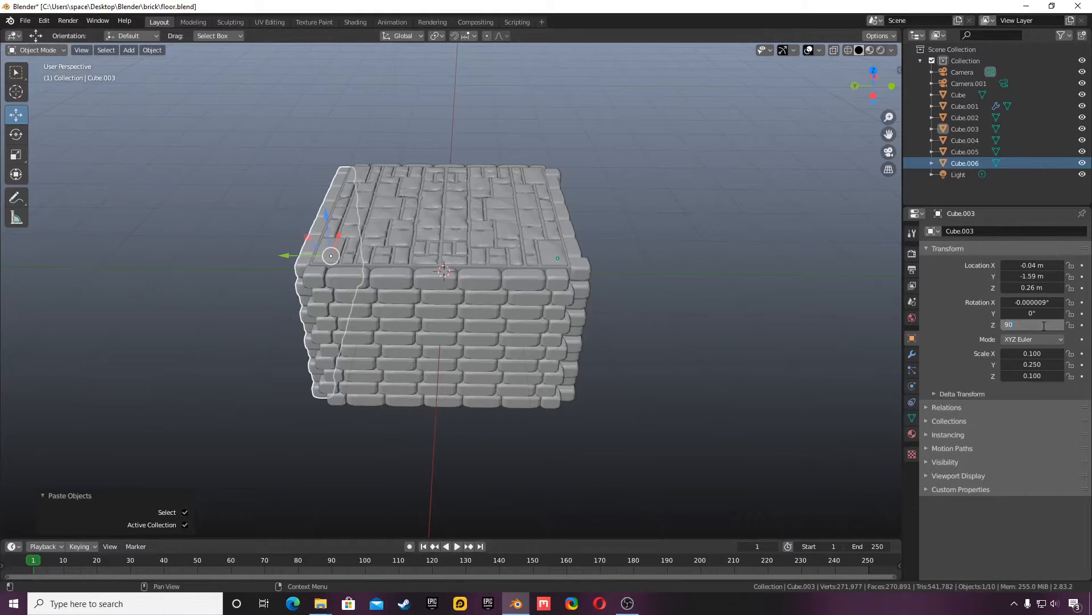
key(Return)
click(1039, 265)
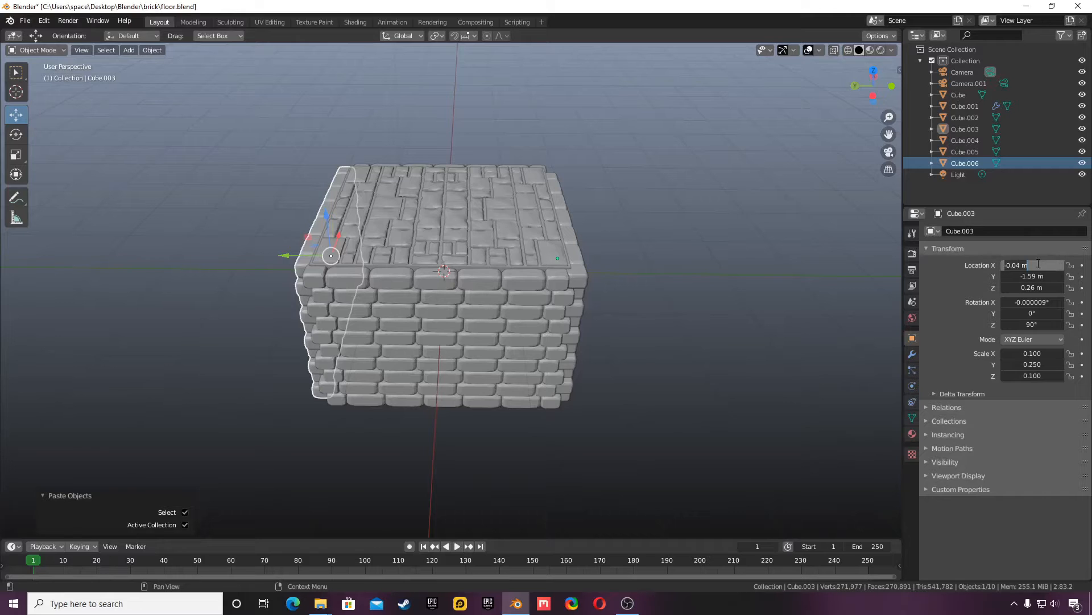
text(0.04)
key(Return)
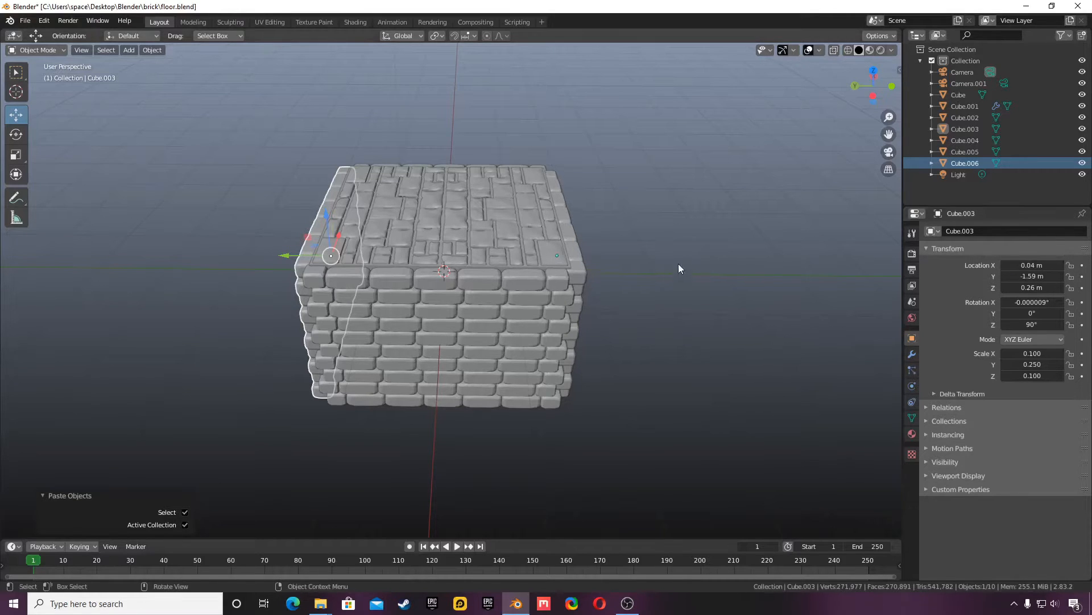
Examine the brick walls and their corners from all sides of the block, close up and from a distance
drag(862, 88, 648, 50)
click(772, 261)
drag(877, 83, 780, 84)
scroll(572, 271, up, 8)
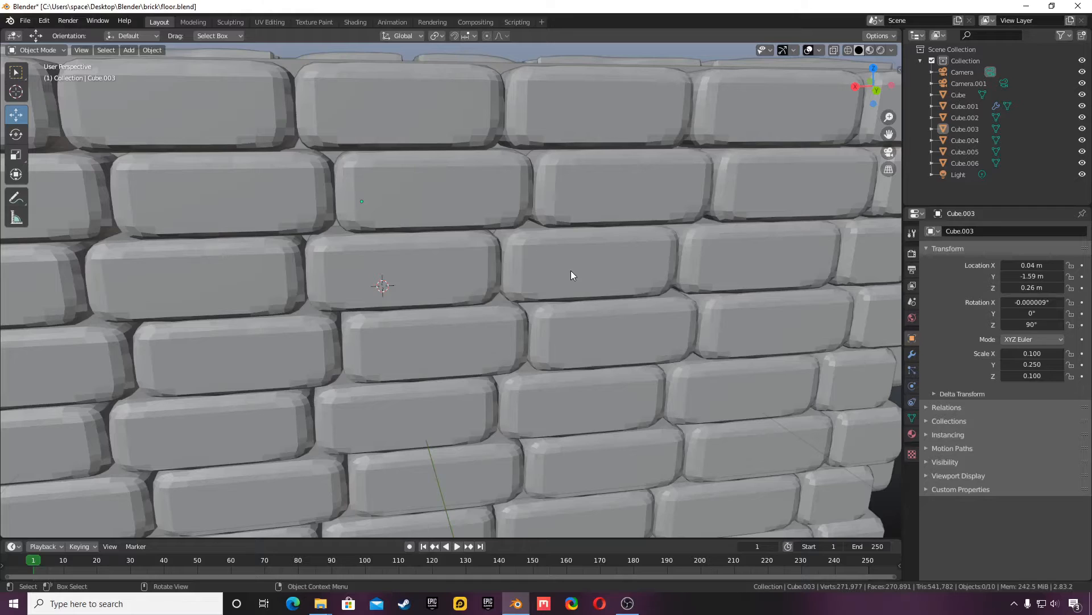
scroll(571, 275, down, 8)
drag(880, 87, 732, 234)
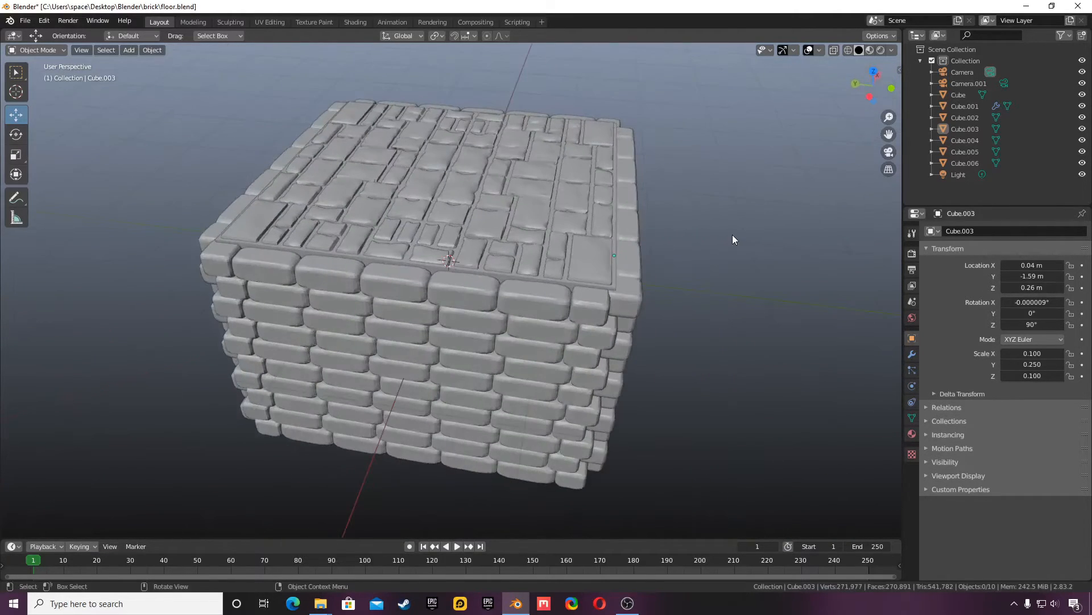
scroll(732, 235, down, 2)
scroll(679, 247, up, 1)
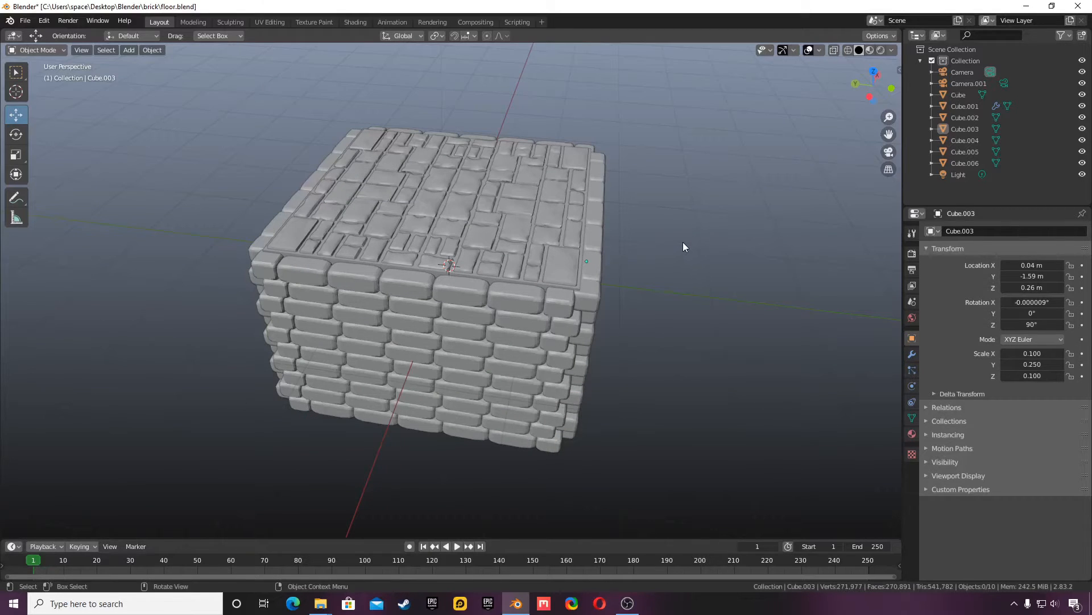
drag(857, 79, 765, 64)
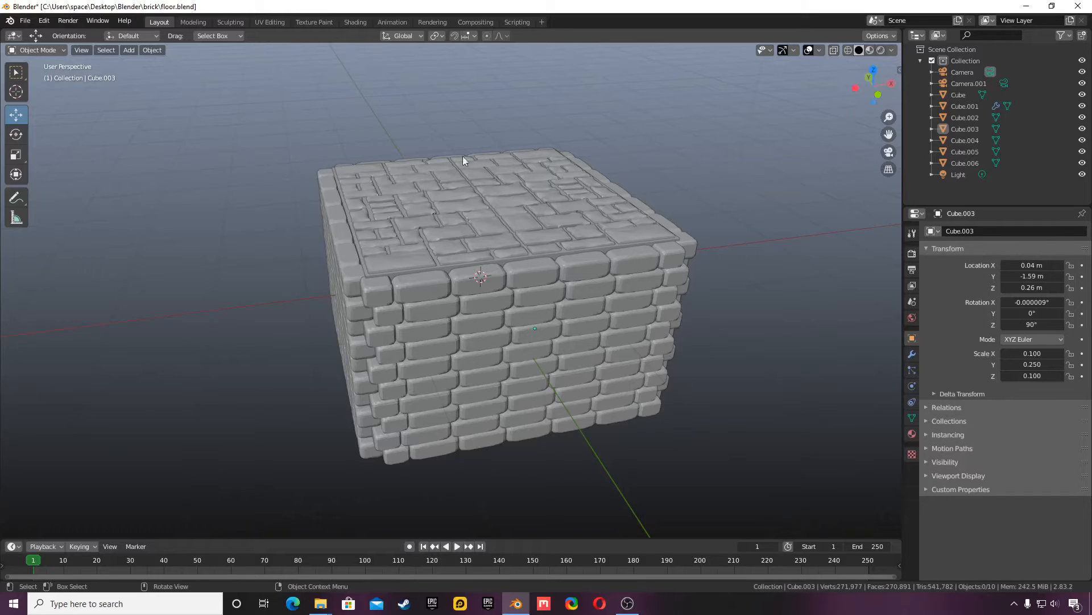
drag(873, 86, 899, 97)
middle_drag(441, 296, 497, 268)
scroll(497, 267, up, 2)
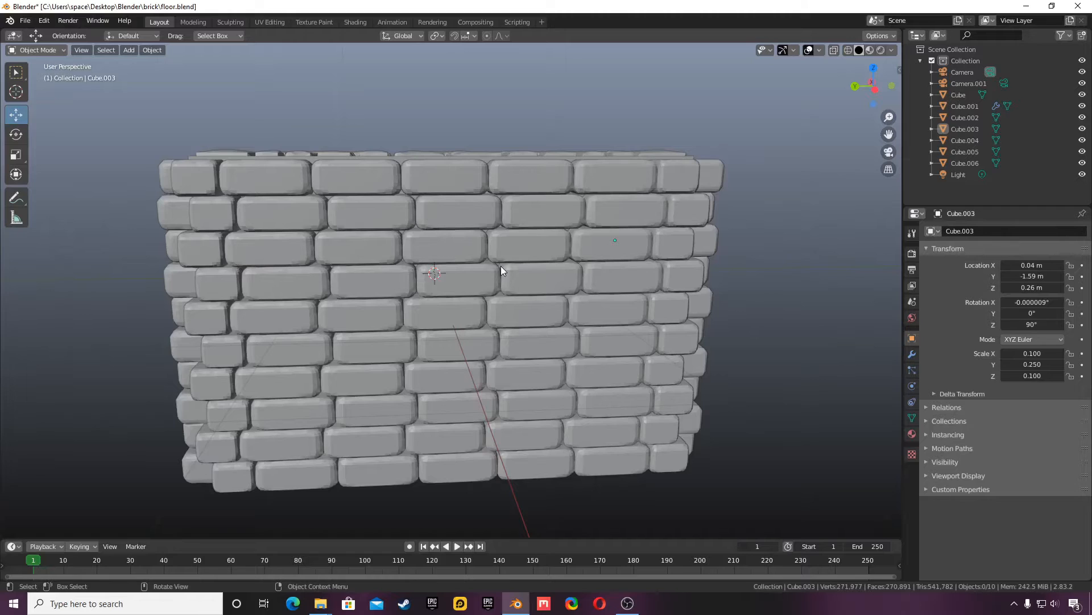
scroll(501, 265, down, 1)
scroll(500, 266, up, 2)
scroll(553, 369, up, 1)
scroll(553, 368, down, 2)
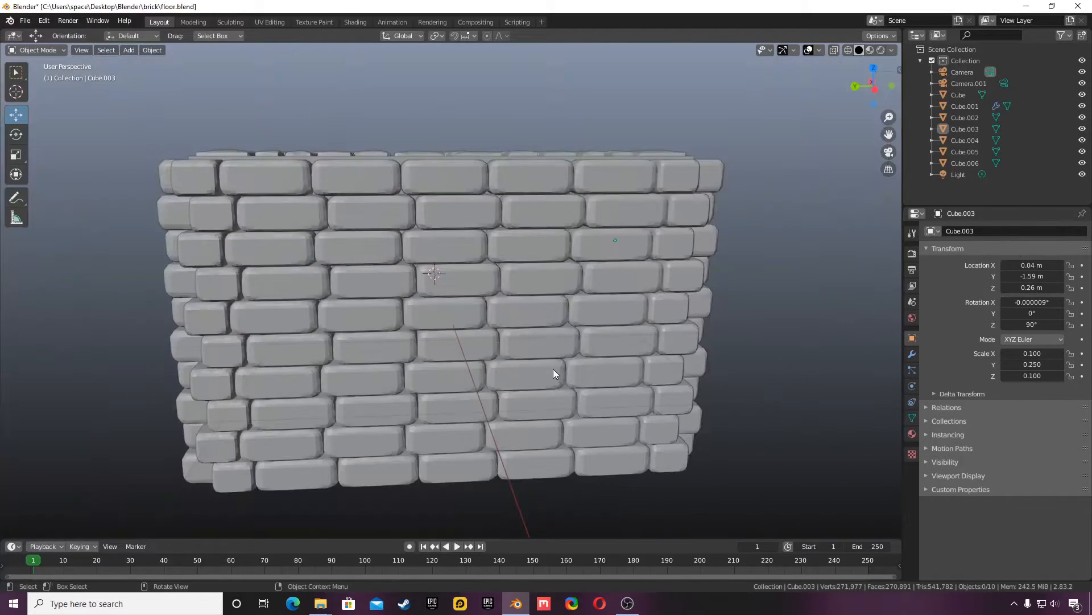
Add a cube mesh at the centre of the block and set its X scale to 0.06
drag(889, 134, 900, 221)
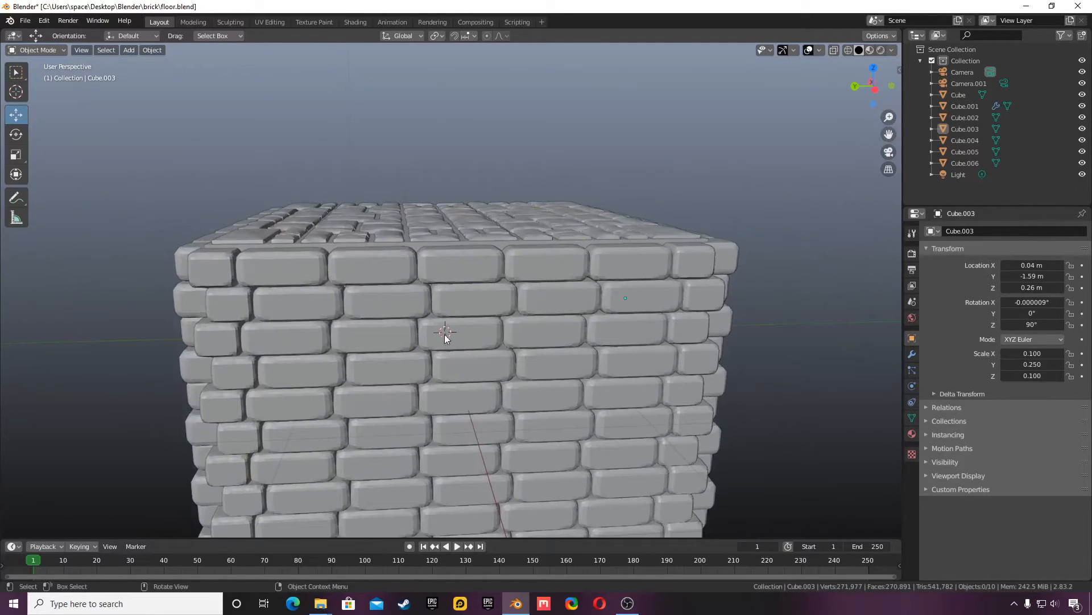
click(129, 51)
mouse_move(143, 65)
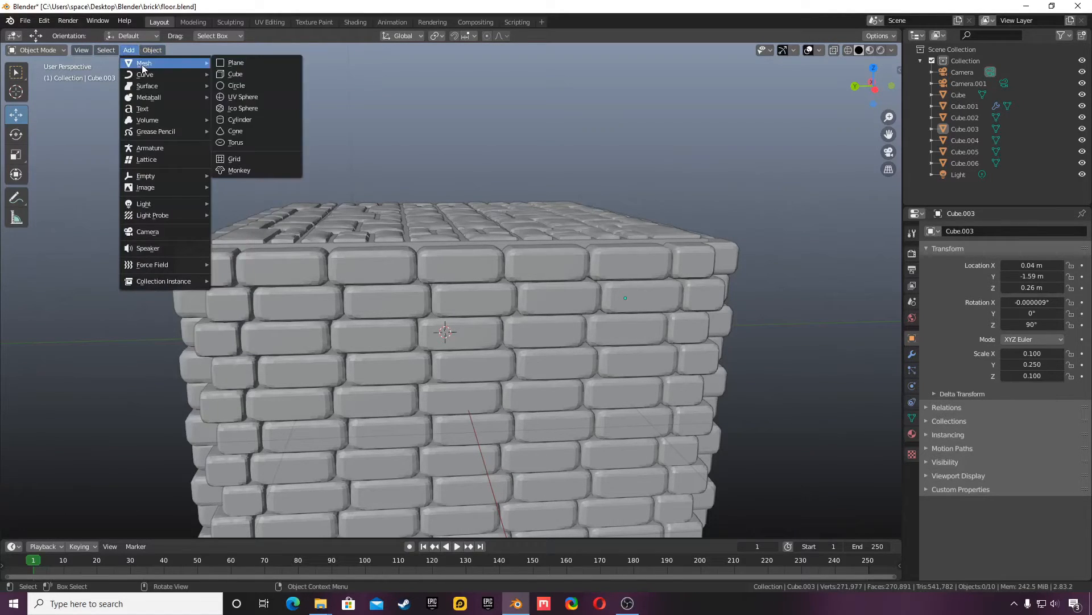
click(236, 74)
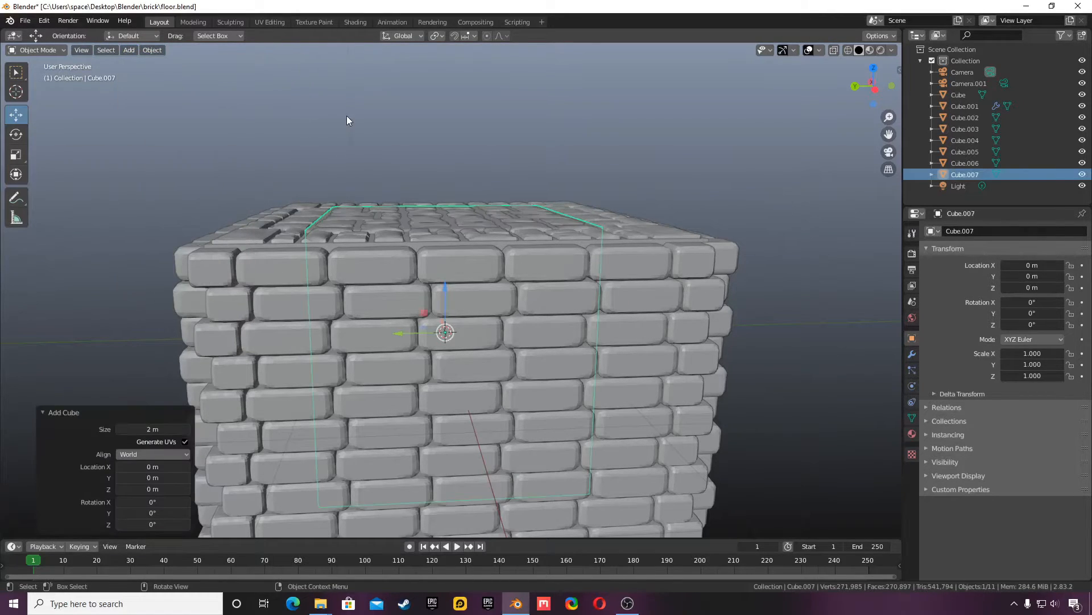
click(1035, 353)
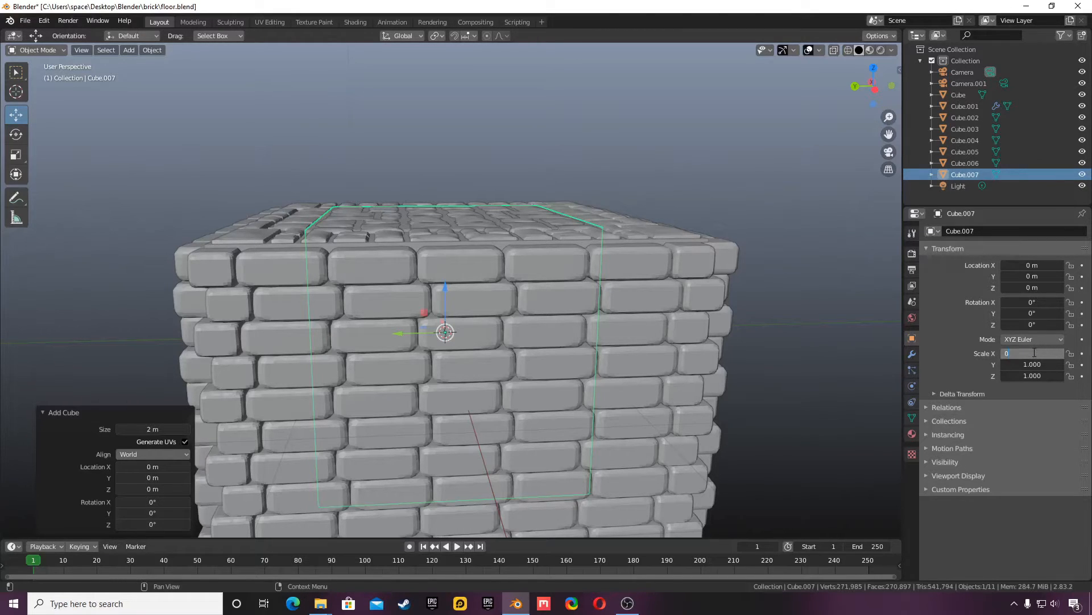
text(0.06)
key(Return)
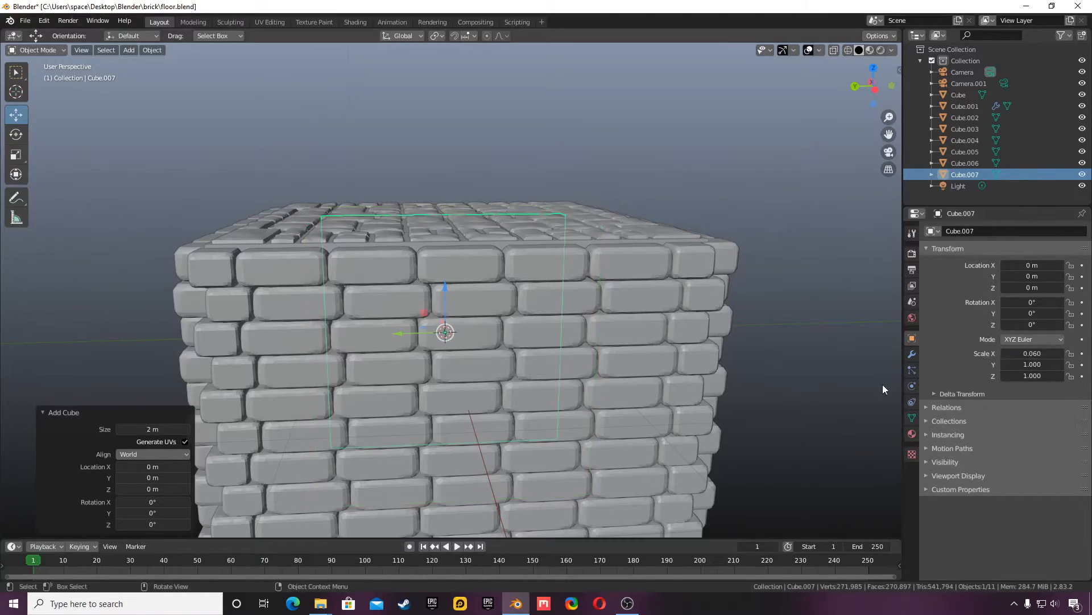
Set the new slab's Y scale to 1.5 and its Z scale to 0.98
click(1025, 364)
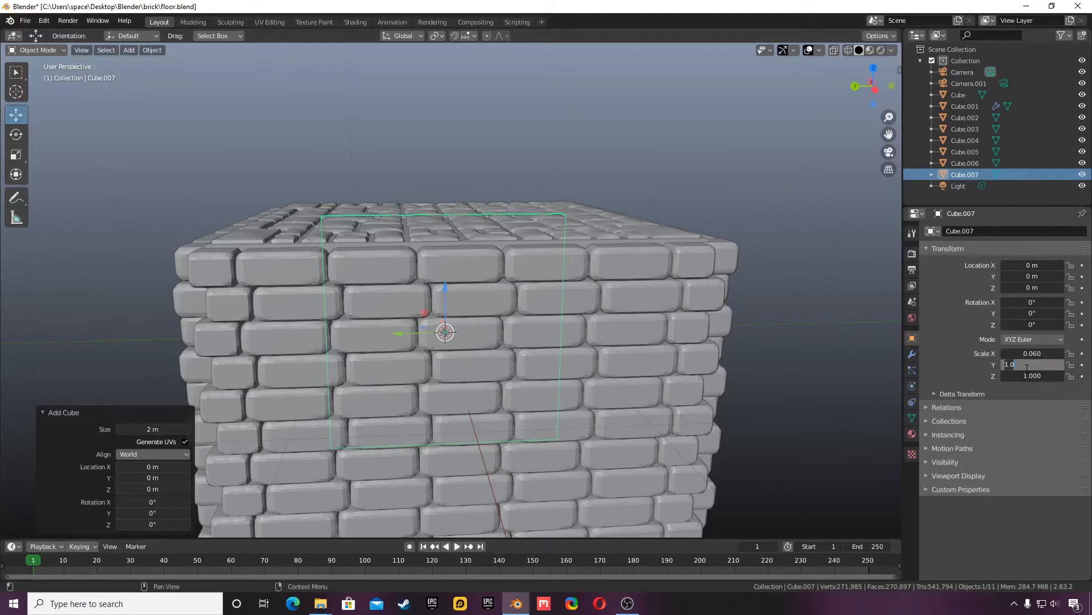
text(1.5)
key(Return)
click(1033, 376)
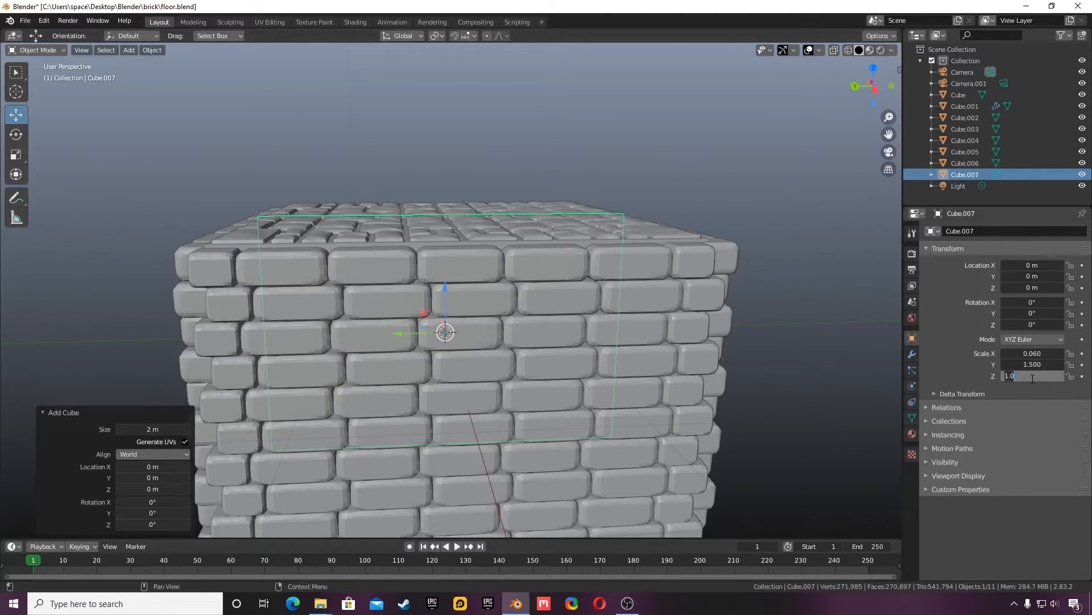
text(0.)
key(Return)
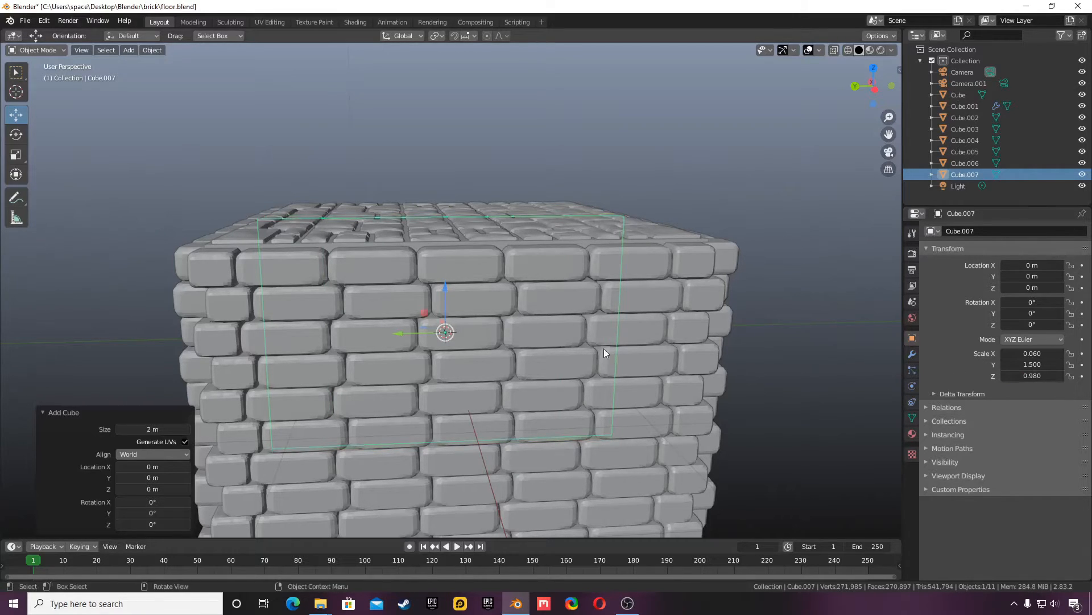
Reselect the thin slab inside the block and move it into the brick wall by setting its X location to -1.59 m
click(545, 268)
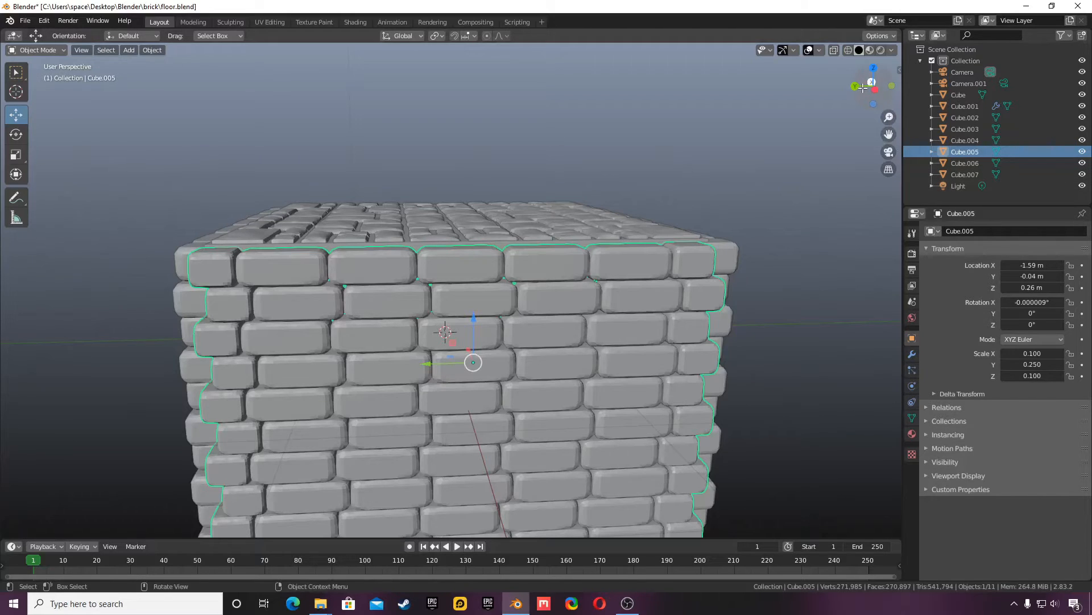
drag(874, 86, 805, 188)
click(443, 251)
click(443, 250)
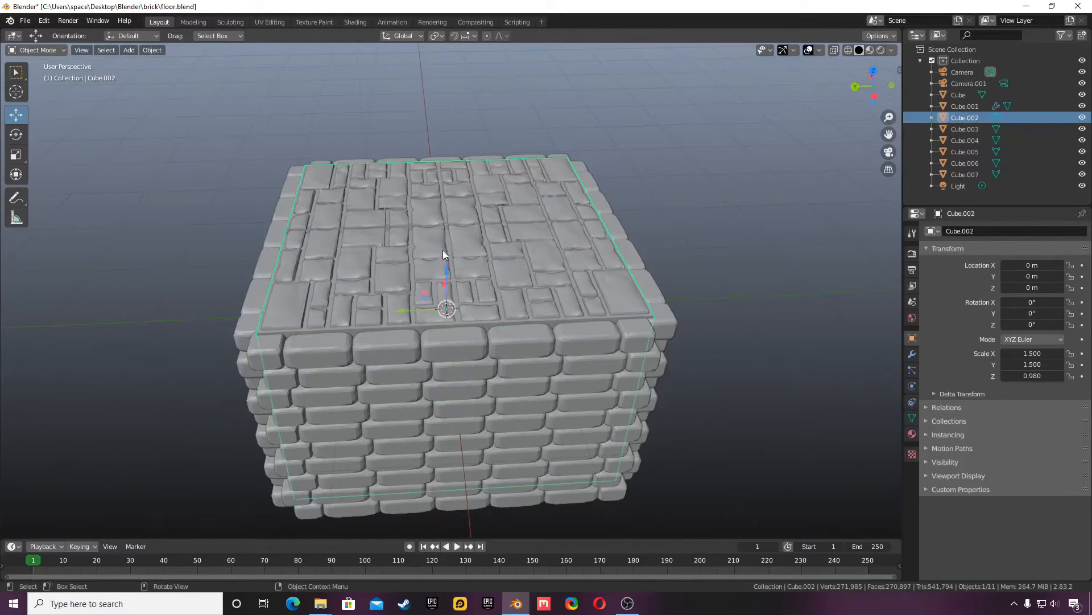
click(443, 251)
click(446, 258)
click(446, 258)
click(446, 258)
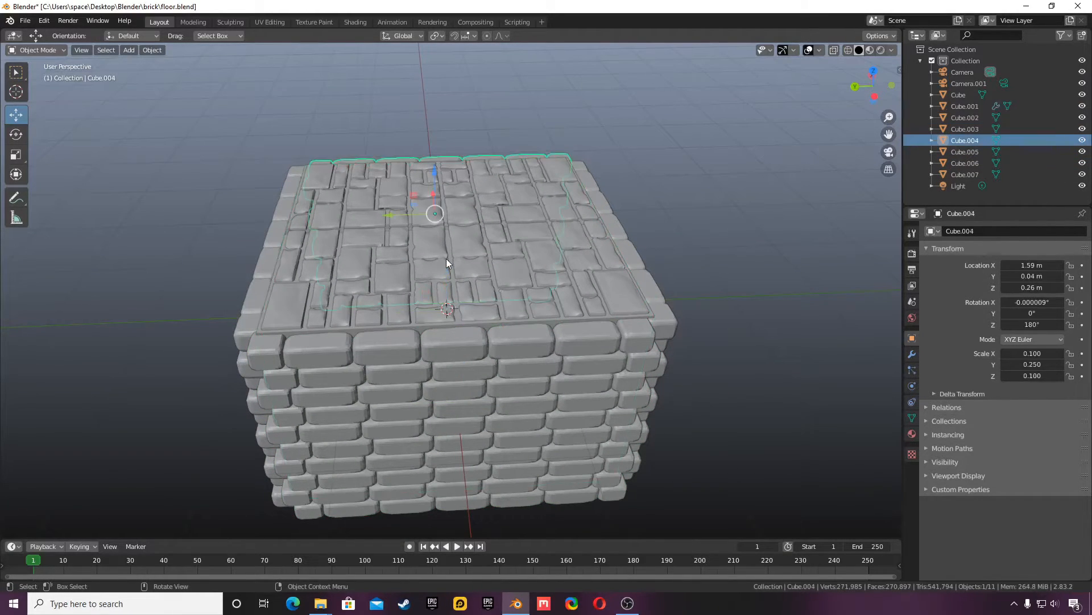
click(446, 258)
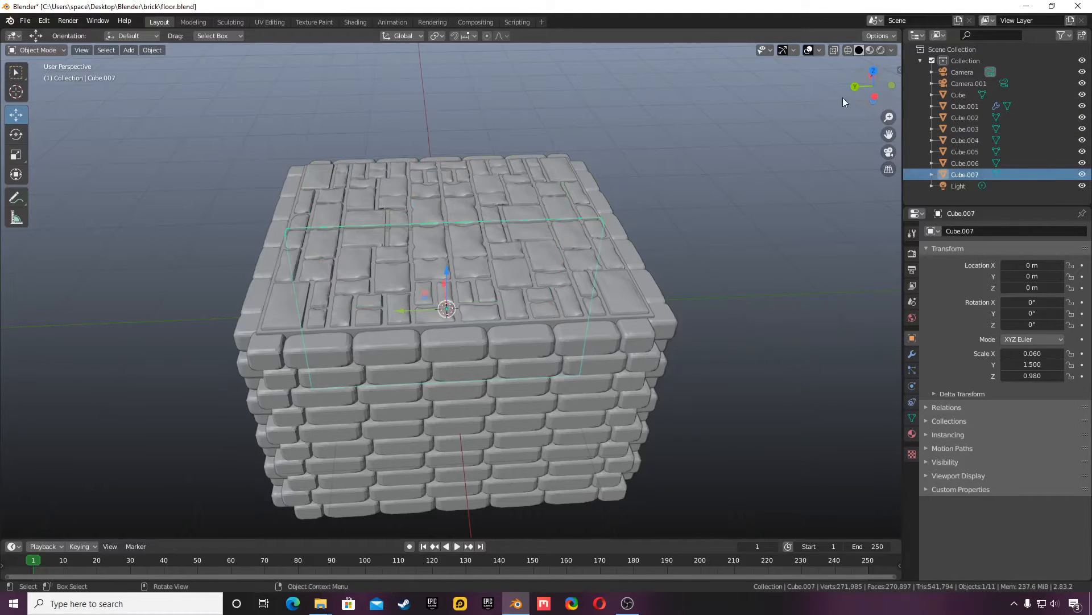
drag(855, 87, 819, 90)
drag(384, 316, 551, 339)
click(1034, 265)
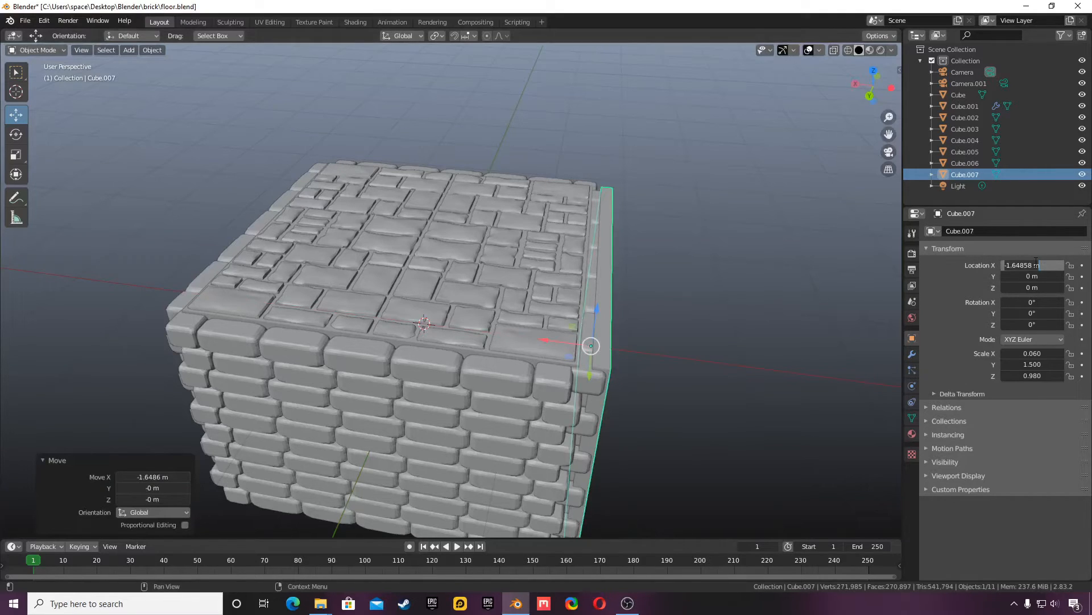
text(-1.59)
key(Return)
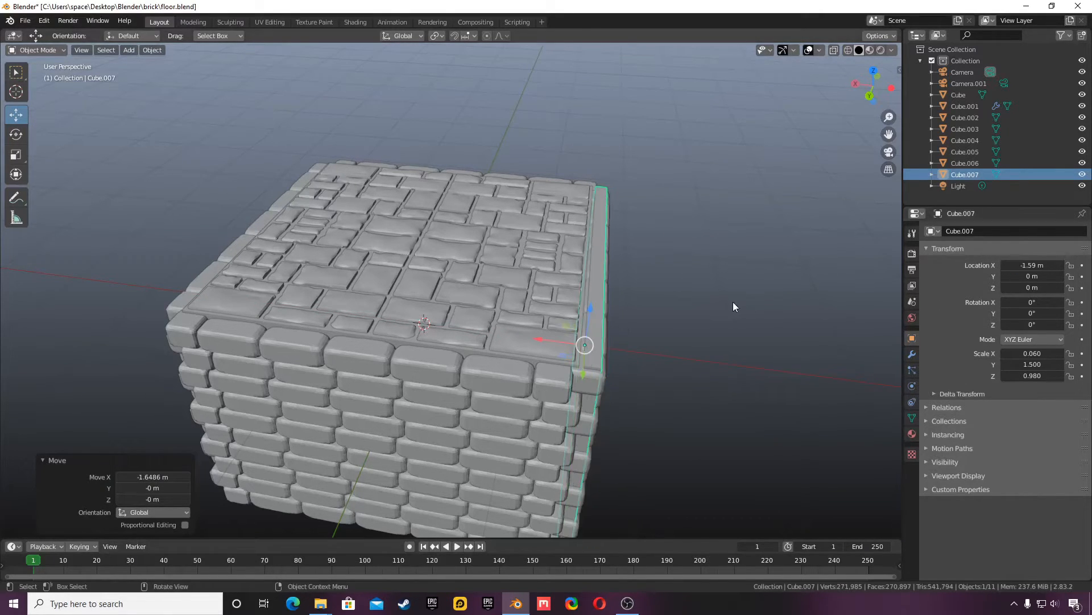
Copy the brick wall's Z location of 0.26 m to the thin slab
drag(871, 93, 784, 60)
scroll(589, 295, up, 2)
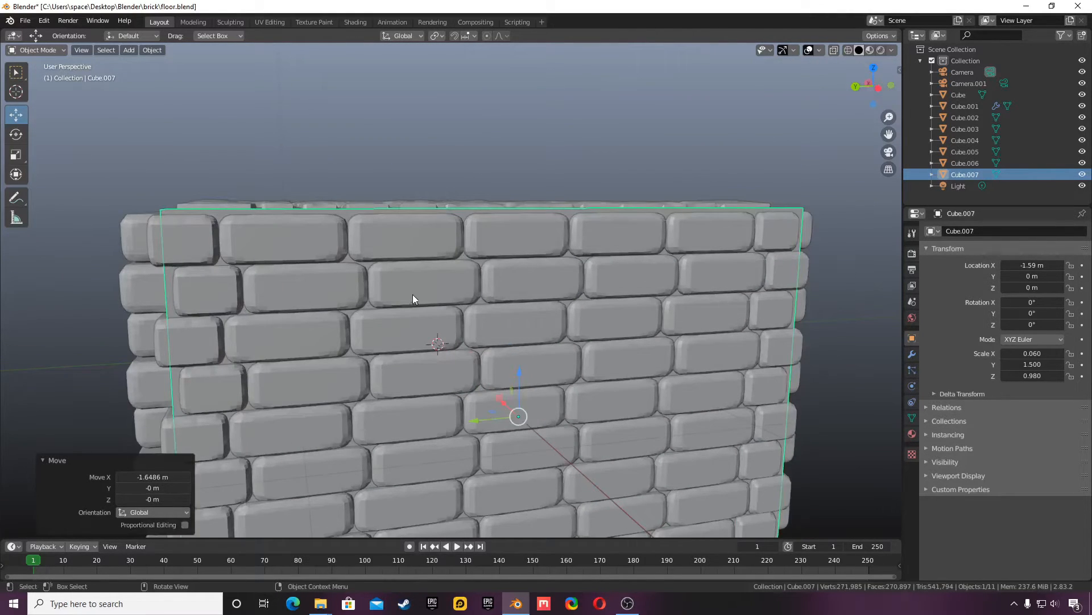
drag(858, 87, 676, 197)
scroll(683, 196, down, 1)
drag(859, 95, 782, 190)
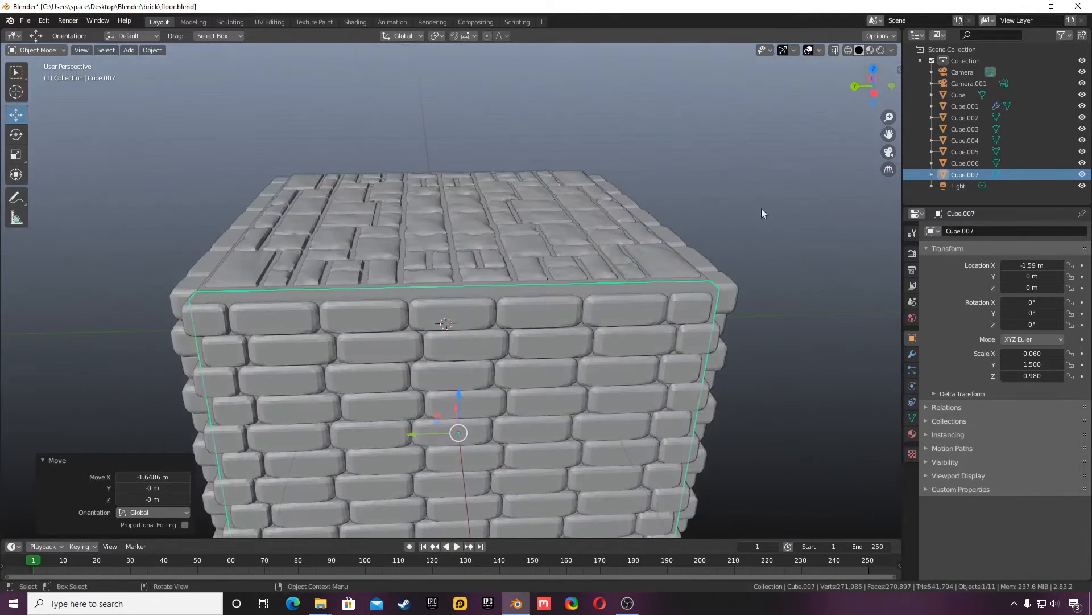
scroll(718, 260, down, 1)
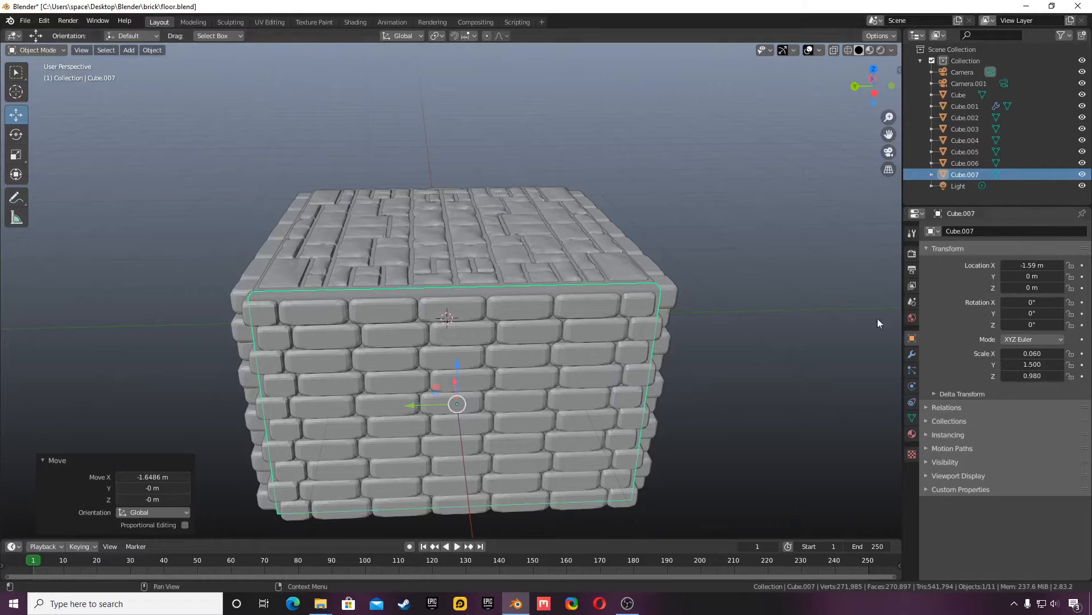
click(423, 337)
click(1035, 288)
key(ctrl+c)
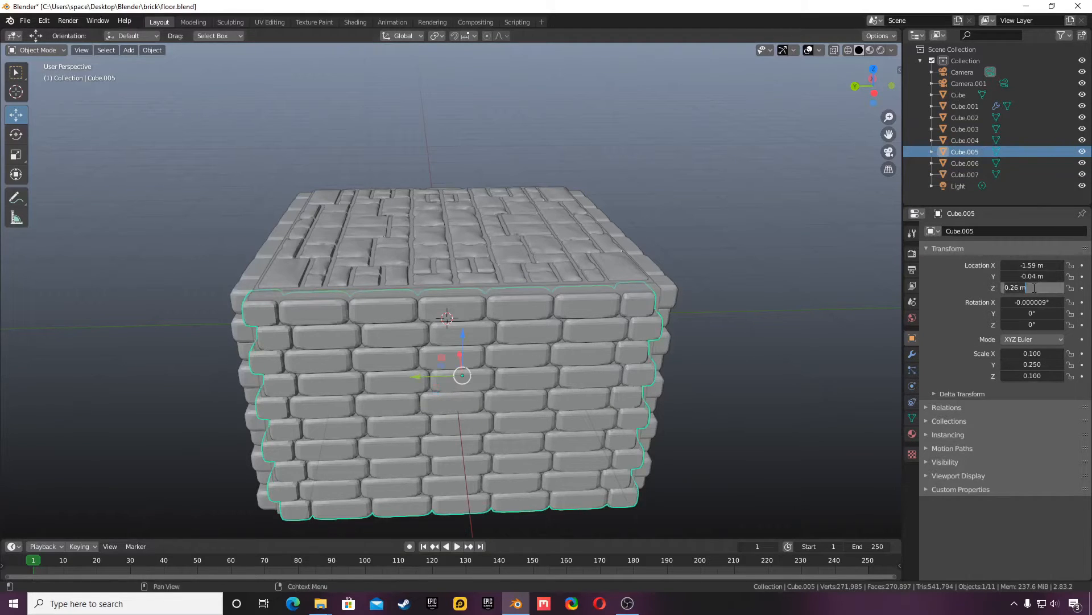
click(447, 294)
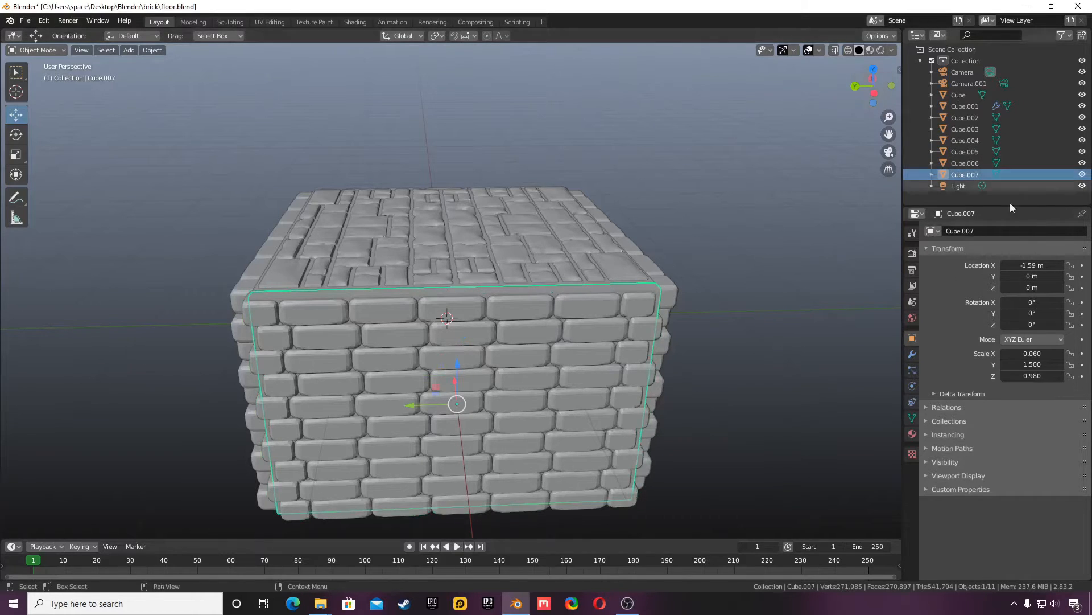
click(1044, 288)
key(ctrl+v)
click(725, 274)
Try Z locations of 0.06 m and 0.6 m for the thin slab
click(1036, 290)
text(0.0)
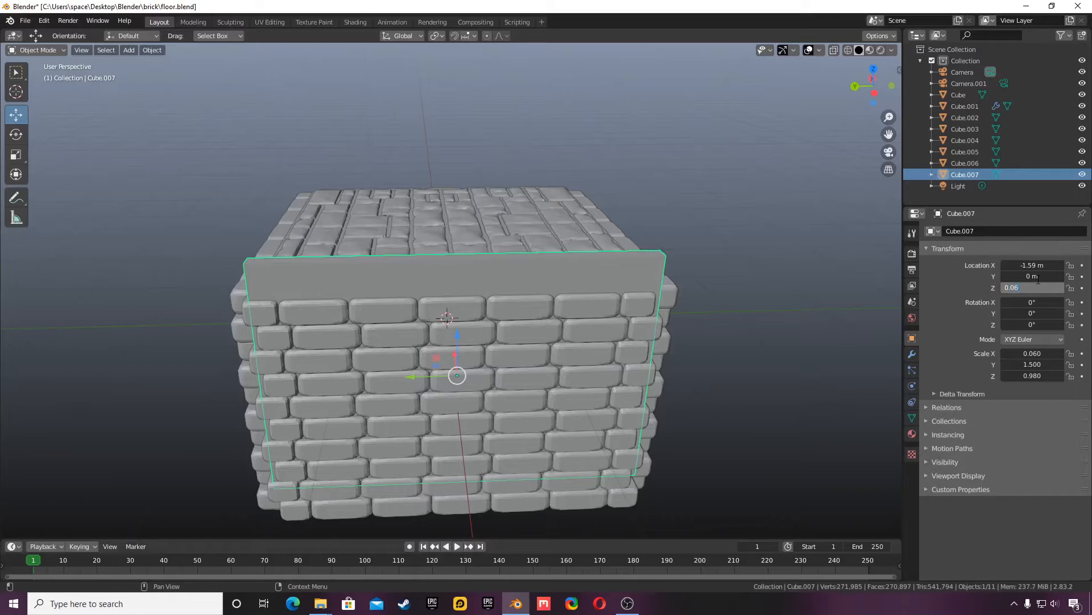
key(Return)
click(1038, 284)
text(0.)
key(Return)
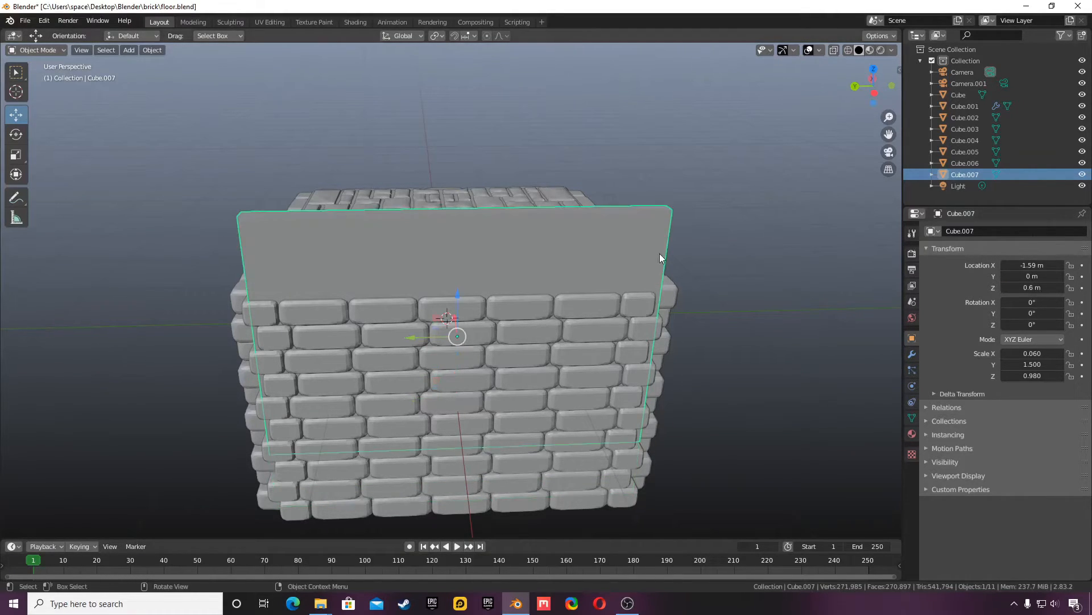
Lower the slab behind the bricks to a Z location of about -0.04 m and set its Z scale to 0.96
middle_drag(568, 271, 511, 241)
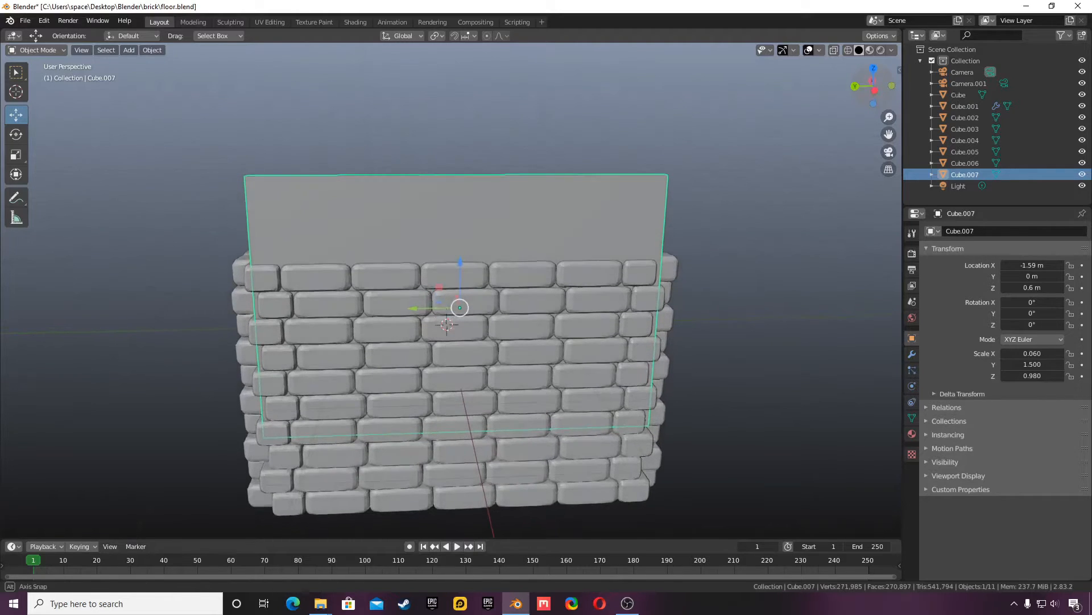
drag(463, 266, 460, 346)
click(1041, 375)
key(BackSpace)
key(BackSpace)
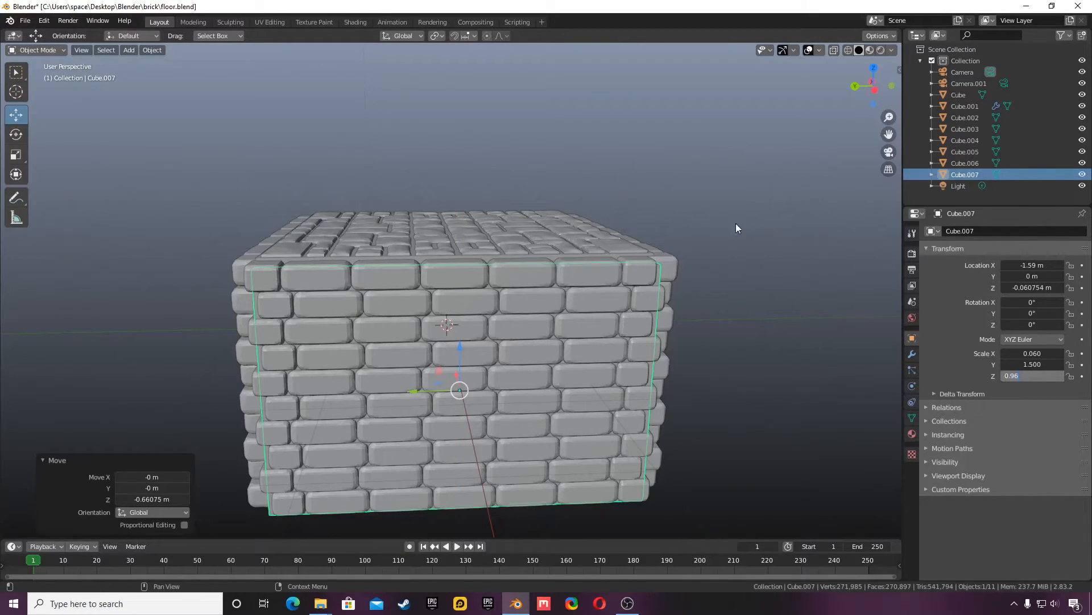
key(Return)
drag(458, 348, 459, 346)
Narrow the slab to a Y scale of 1.46 so its side edges sit inside the brick wall
mouse_move(872, 83)
mouse_down()
mouse_move(874, 55)
mouse_move(827, 59)
mouse_move(866, 77)
mouse_up()
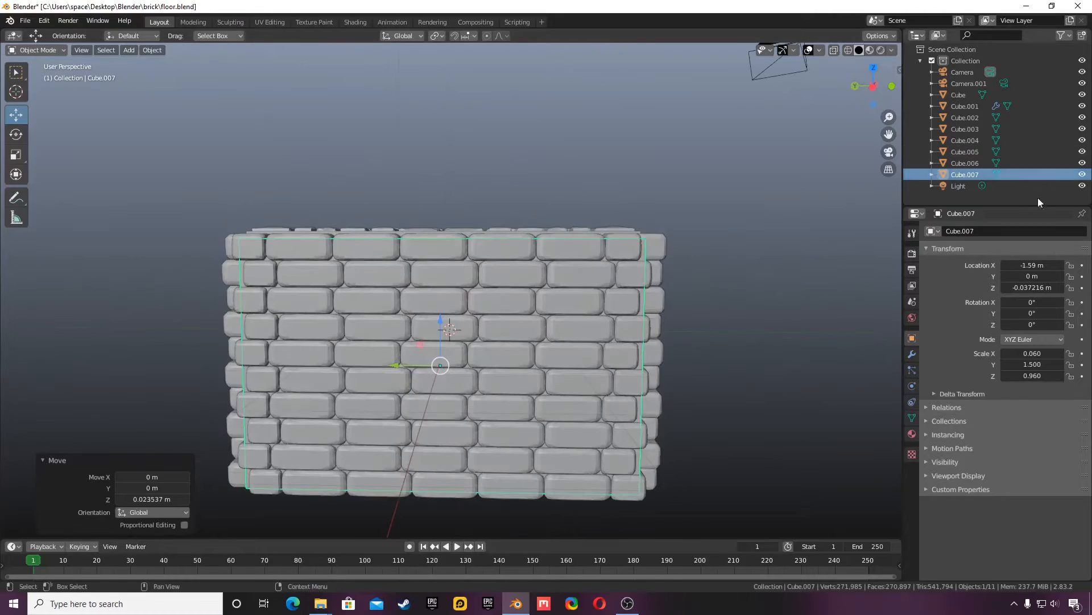
drag(1033, 364, 1023, 364)
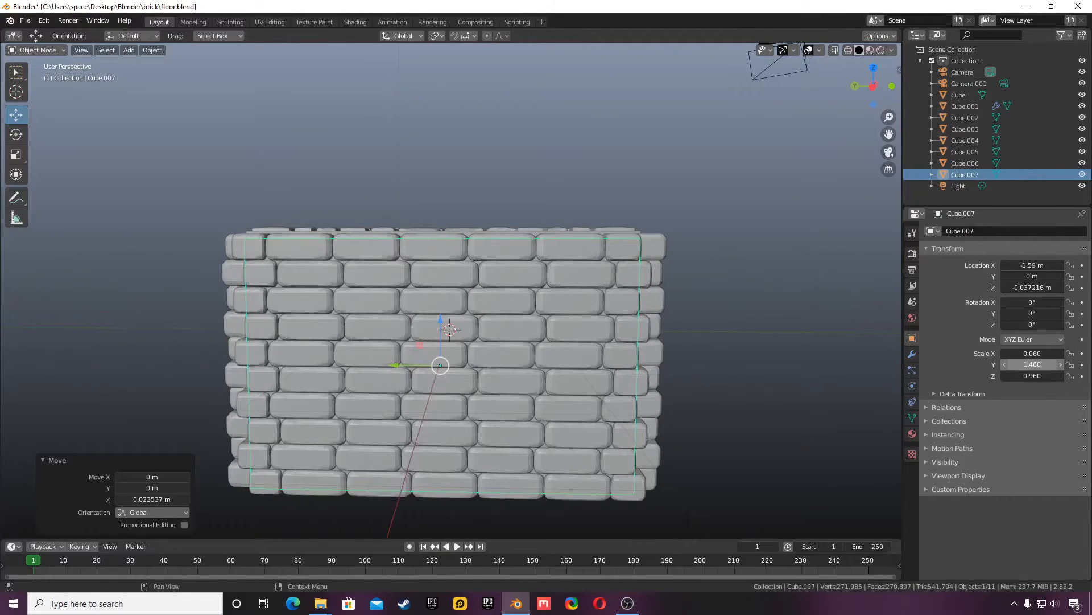
scroll(673, 298, up, 8)
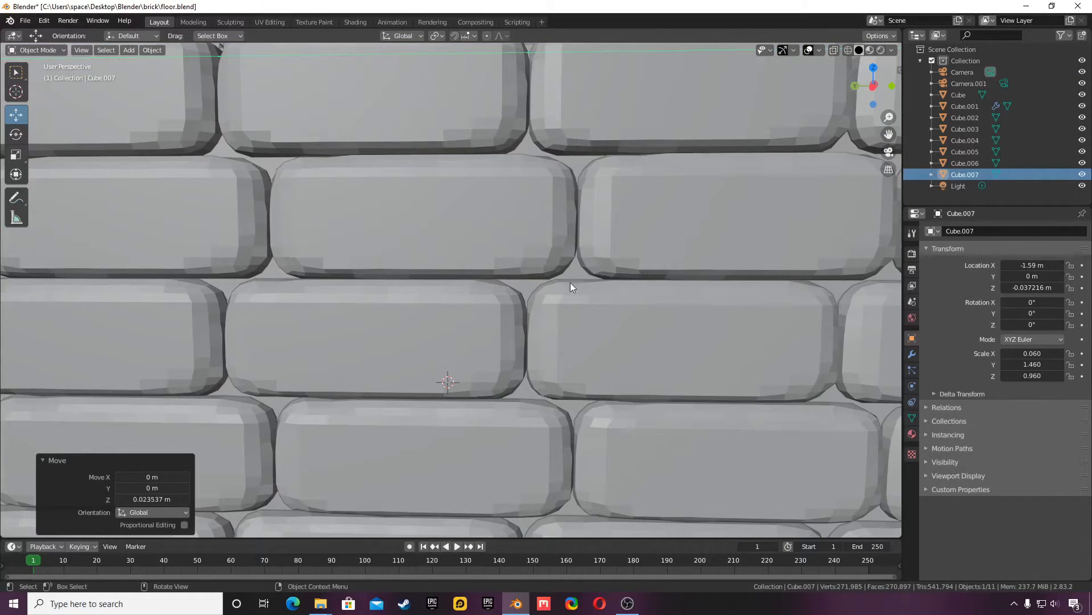
Examine the finished stone block, selecting its top, brick walls and front backing slab to review how the parts fit together
scroll(606, 237, down, 8)
mouse_move(870, 85)
mouse_down()
mouse_move(858, 97)
mouse_move(869, 79)
mouse_up()
scroll(861, 91, down, 6)
middle_drag(374, 341, 374, 330)
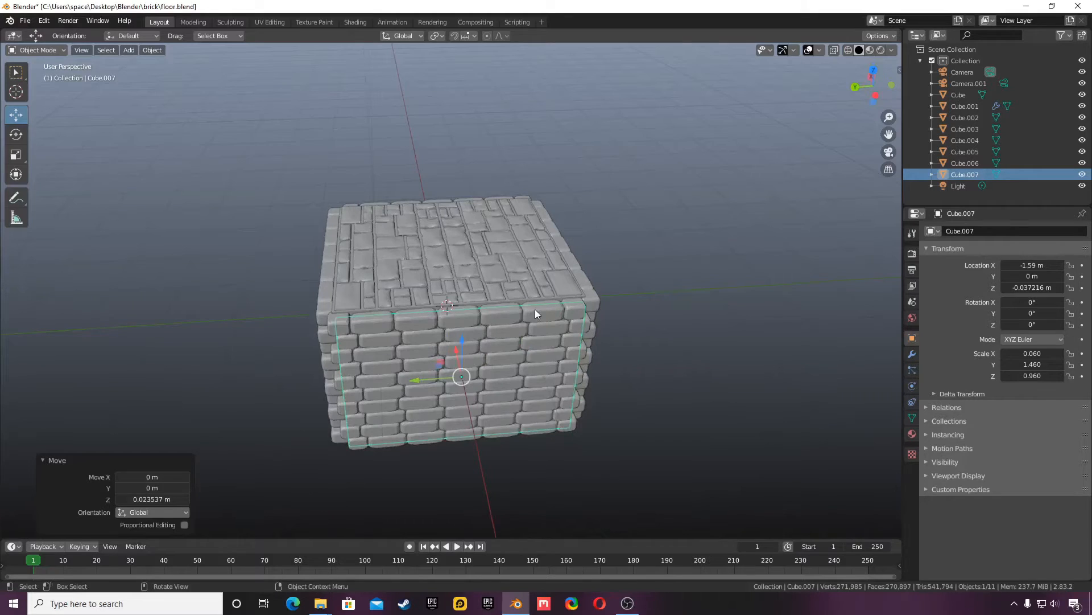
click(574, 263)
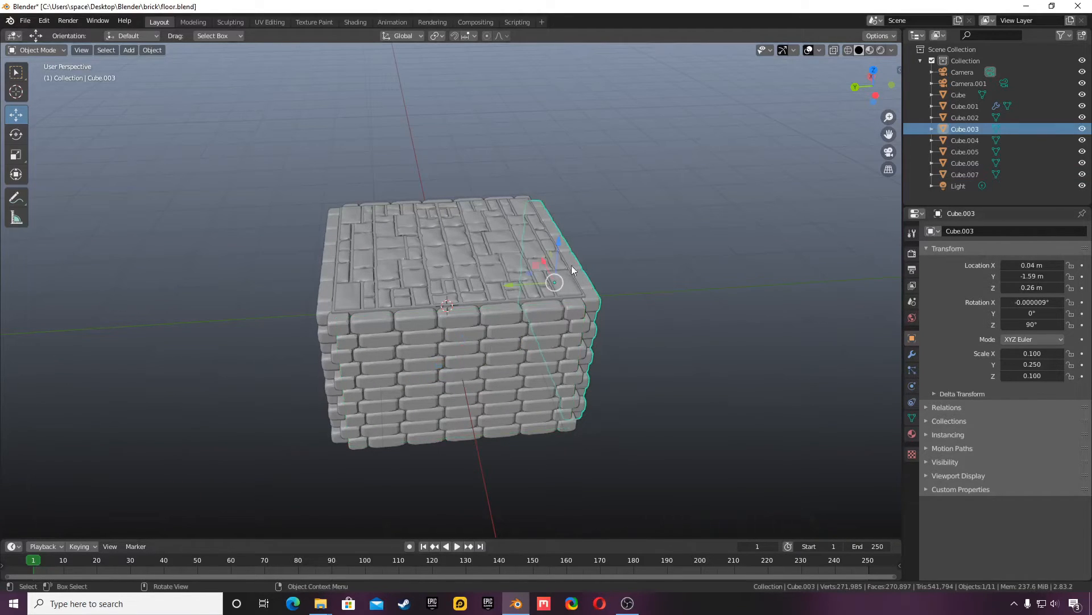
click(347, 242)
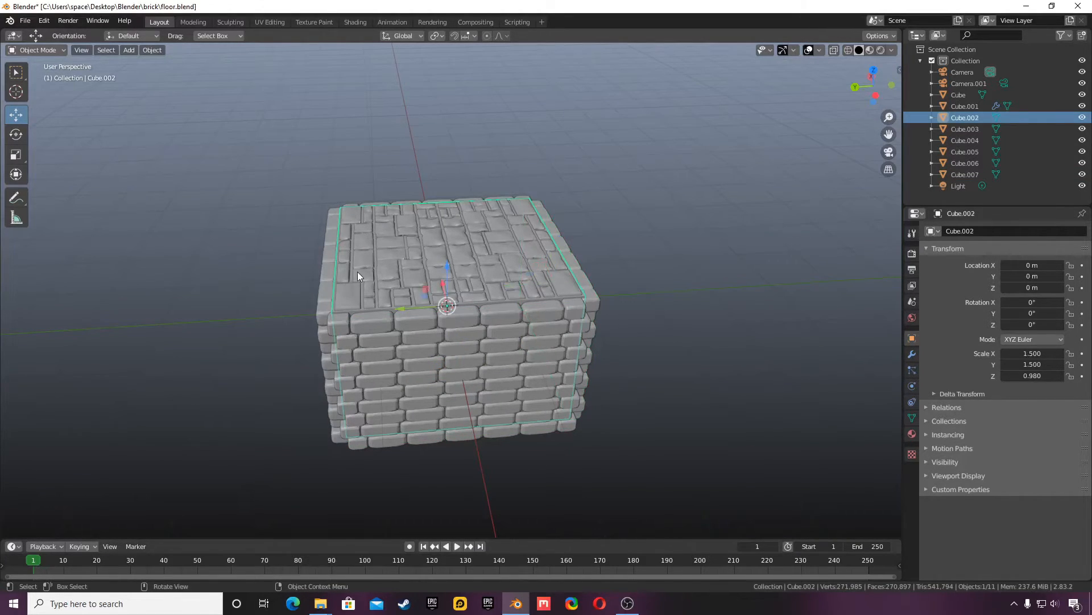
click(511, 390)
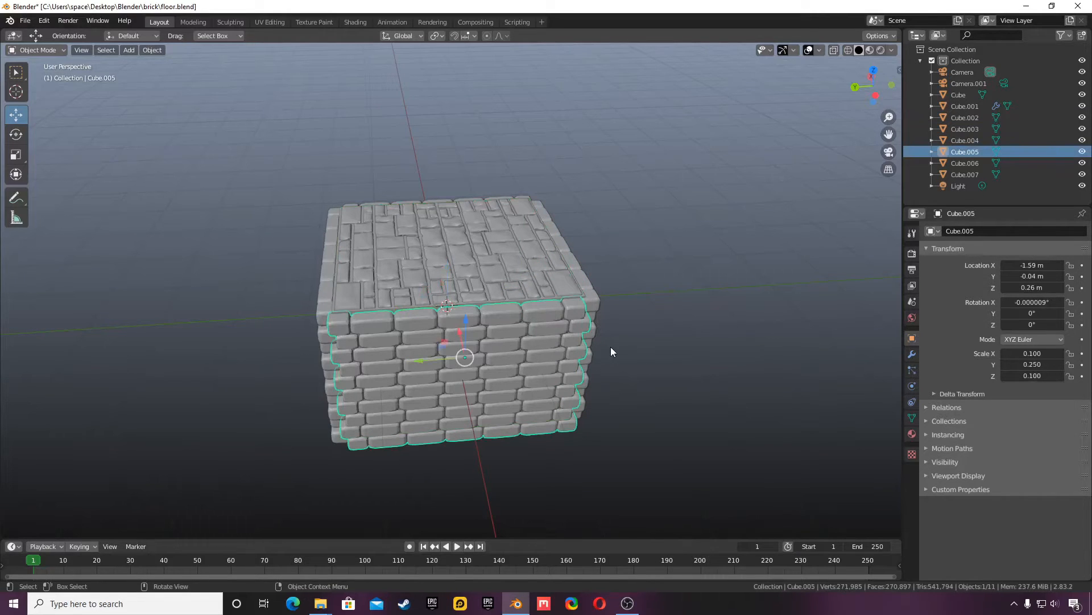
click(568, 367)
click(596, 287)
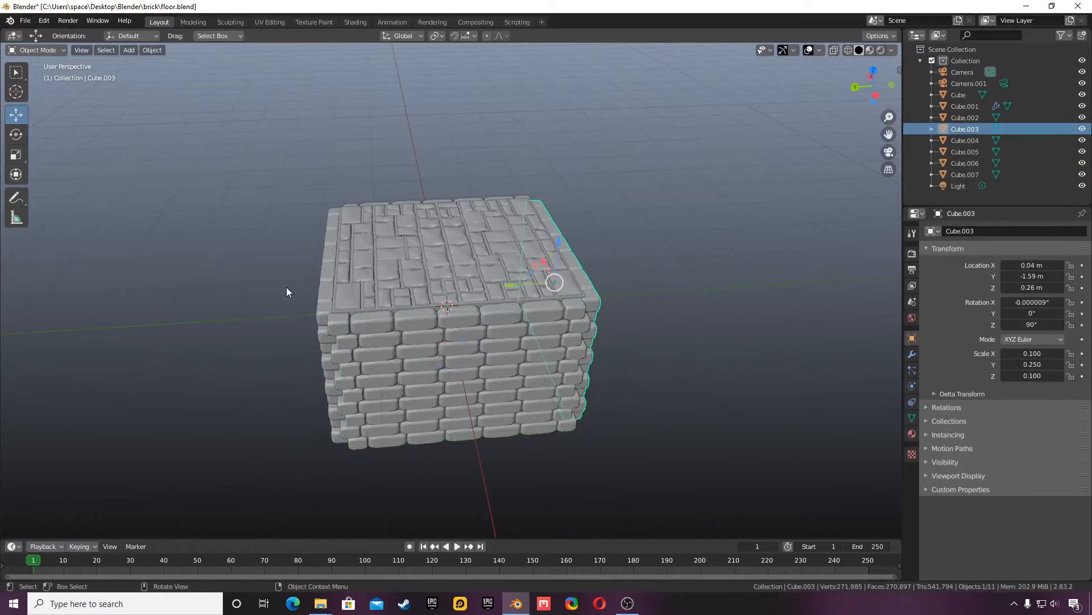
click(321, 289)
click(487, 367)
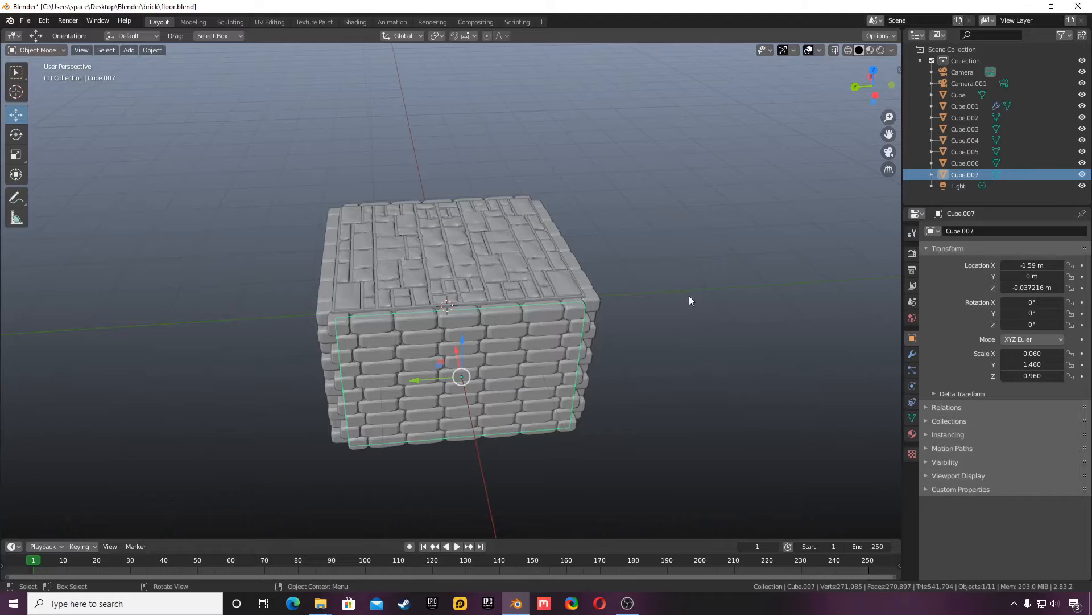
scroll(464, 364, up, 3)
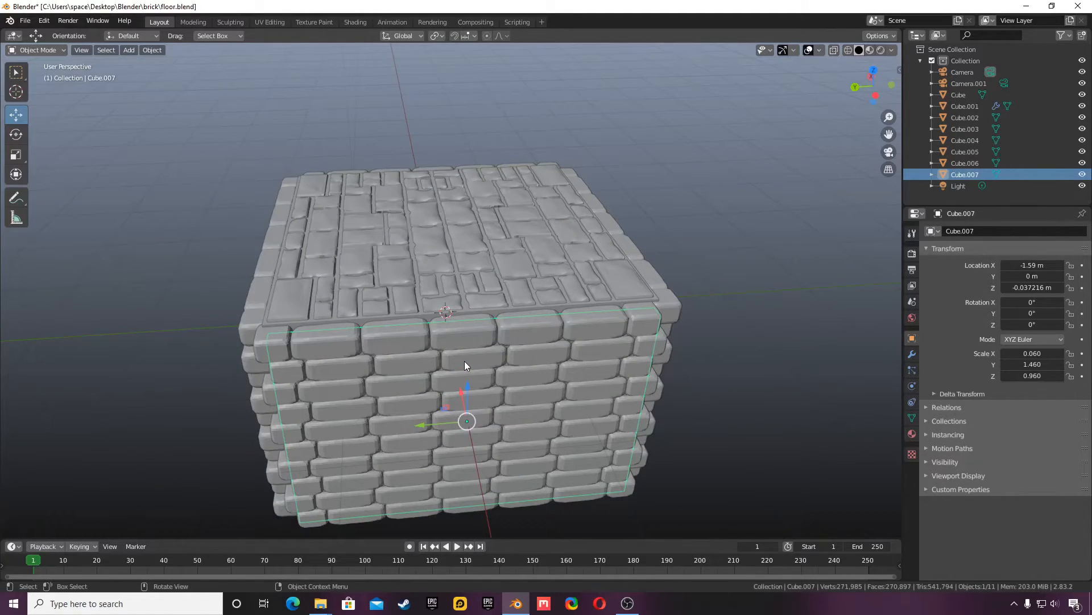
click(247, 297)
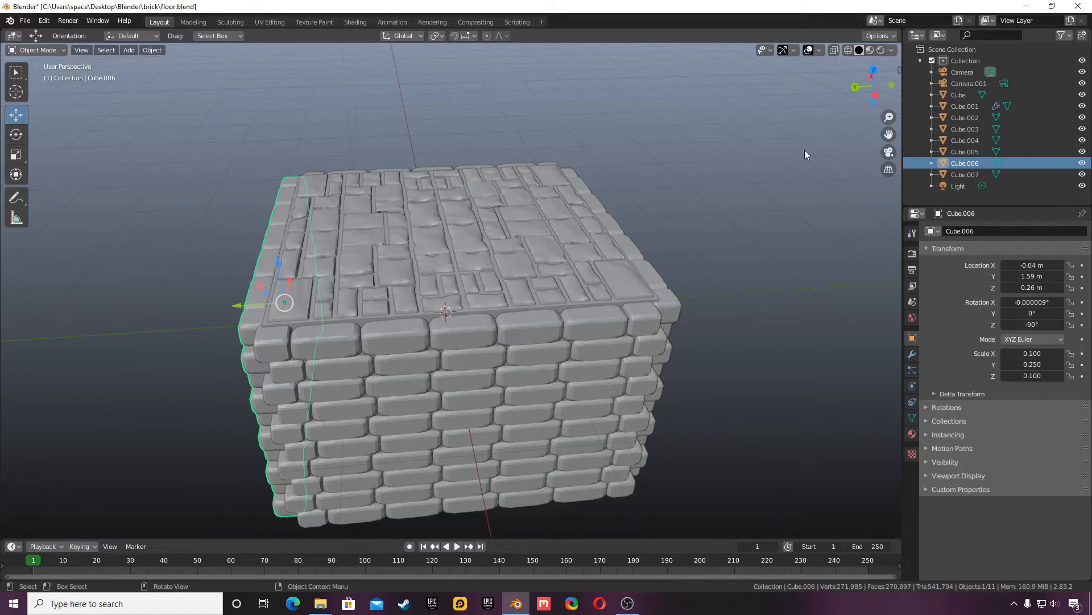
mouse_move(848, 85)
mouse_down()
mouse_move(836, 68)
mouse_move(819, 97)
mouse_move(855, 86)
mouse_up()
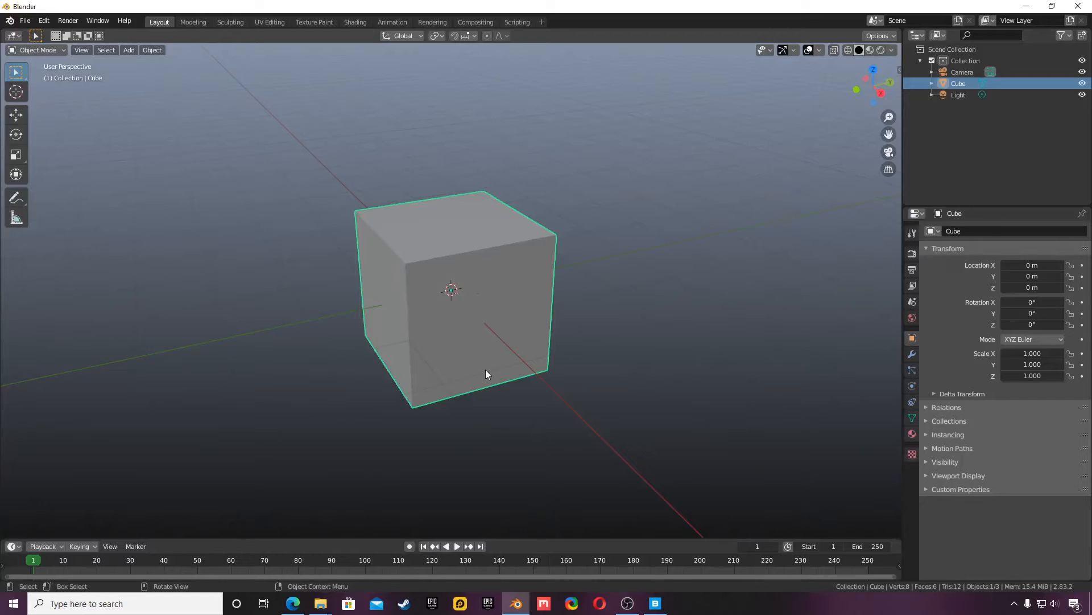
Set the default cube's X and Y scale to 1.5 each
scroll(486, 370, down, 4)
click(1037, 354)
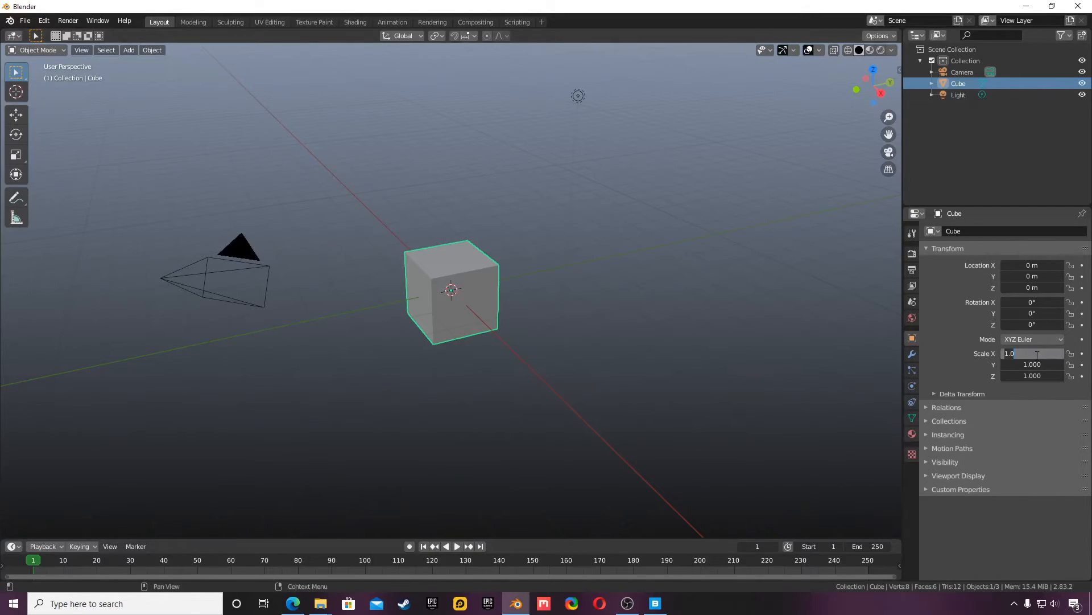
text(1.5)
key(Return)
click(1032, 364)
text(1.5)
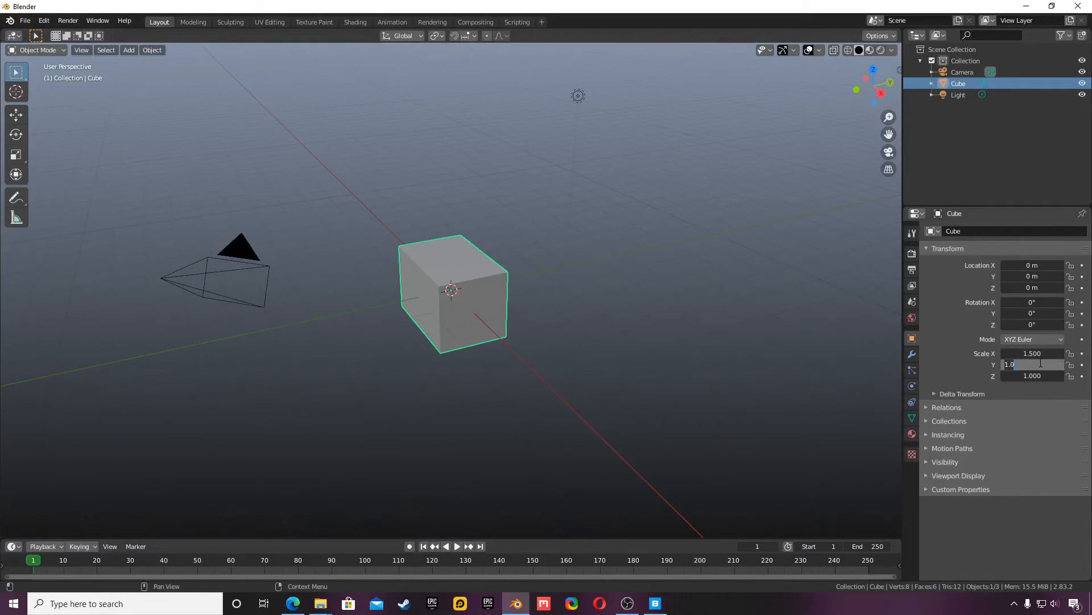
key(Return)
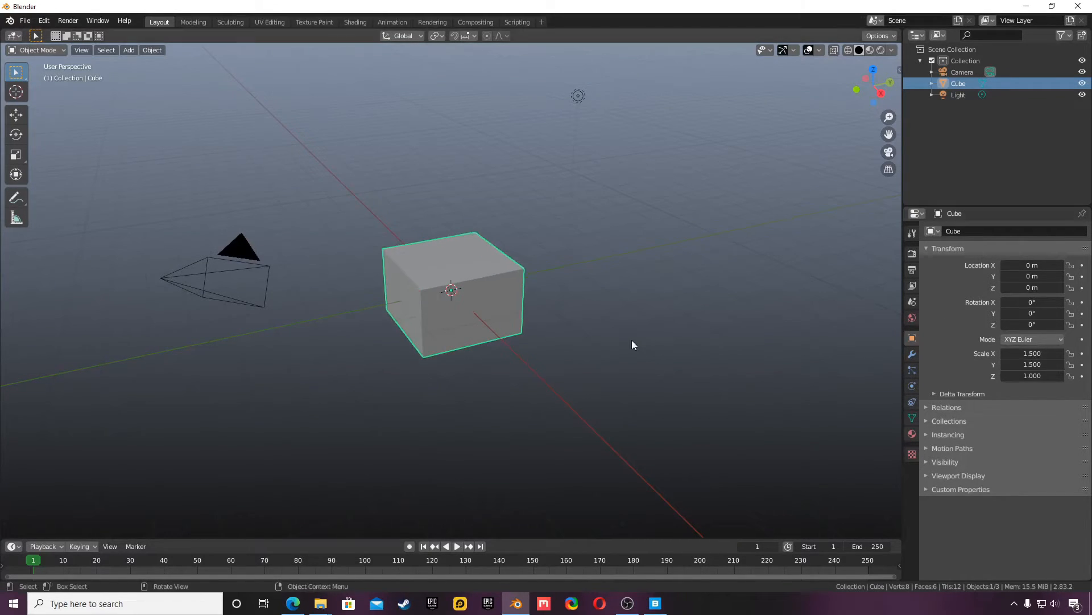
Switch to the web browser, open the Quixel Megascans site and view its Bridge page before returning to Blender
click(292, 604)
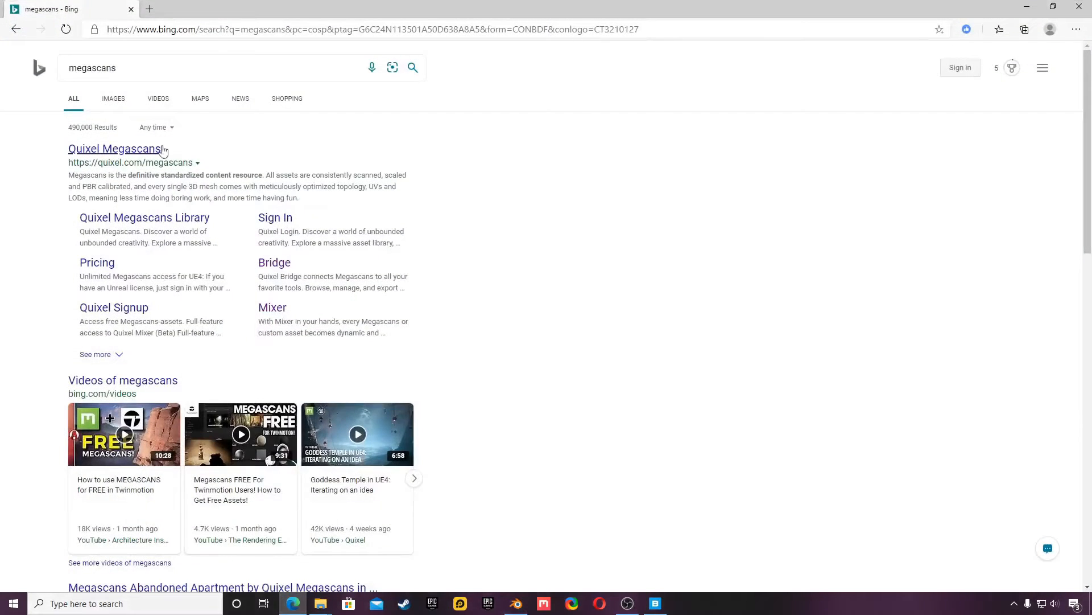
scroll(118, 130, down, 1)
click(113, 66)
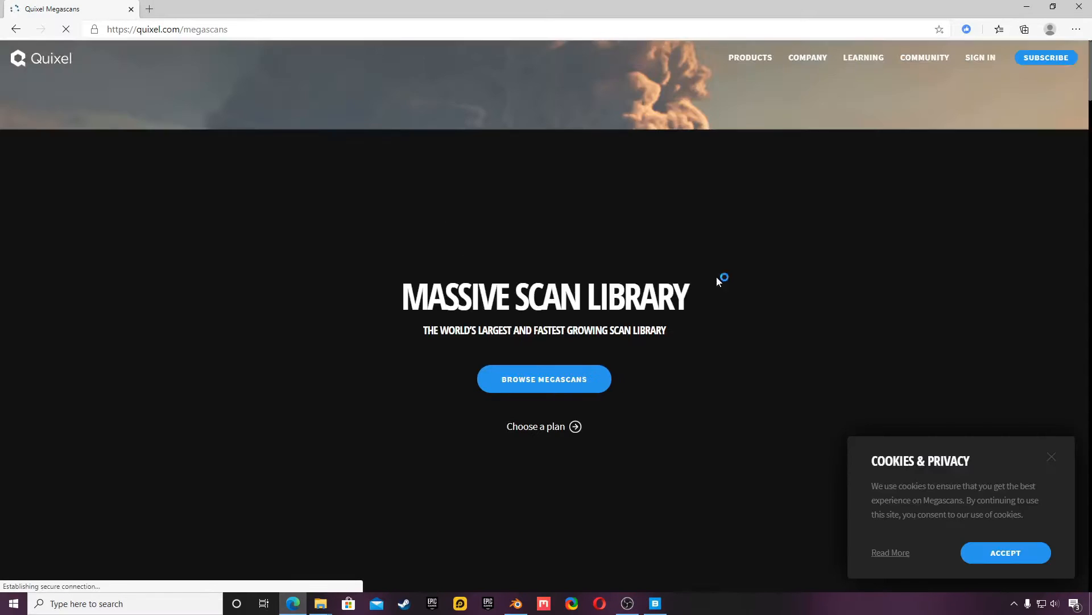
mouse_move(742, 58)
click(709, 150)
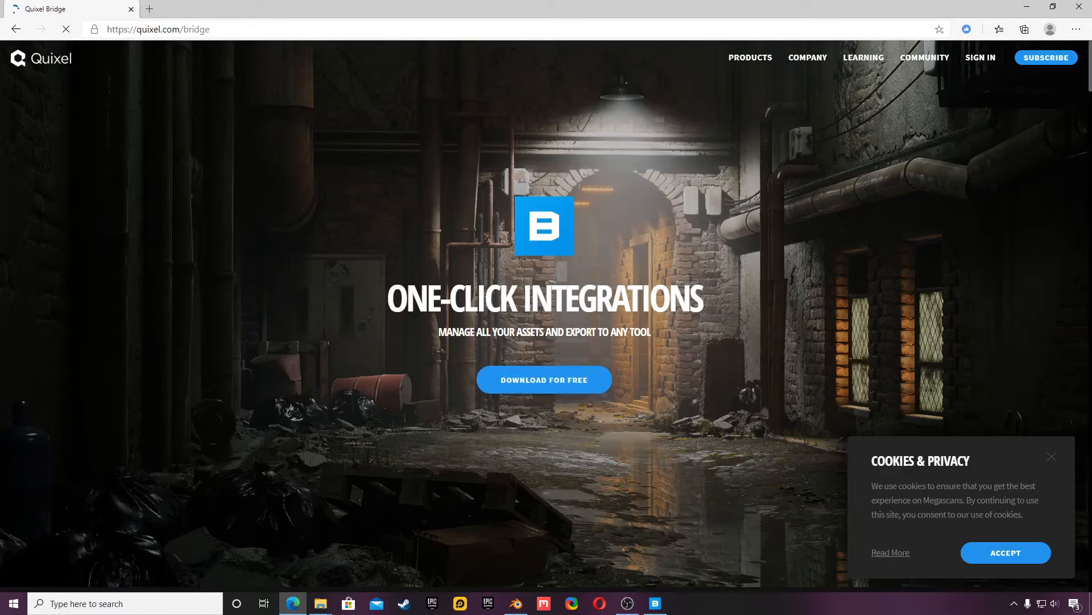
click(1027, 6)
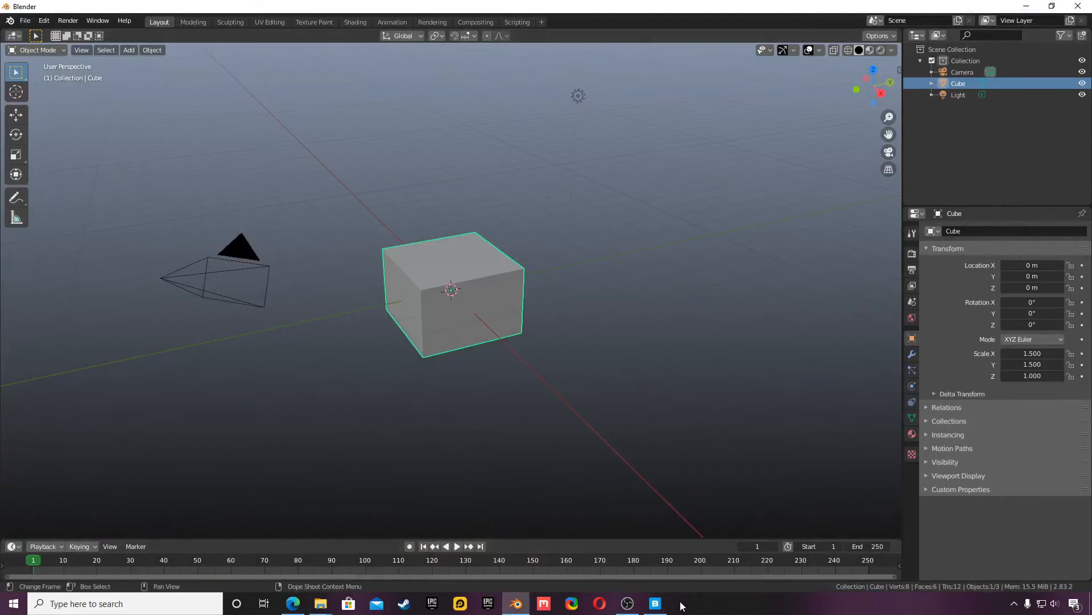
Switch to Quixel Bridge, search the assets for "brick" and narrow the results to Surfaces
click(656, 604)
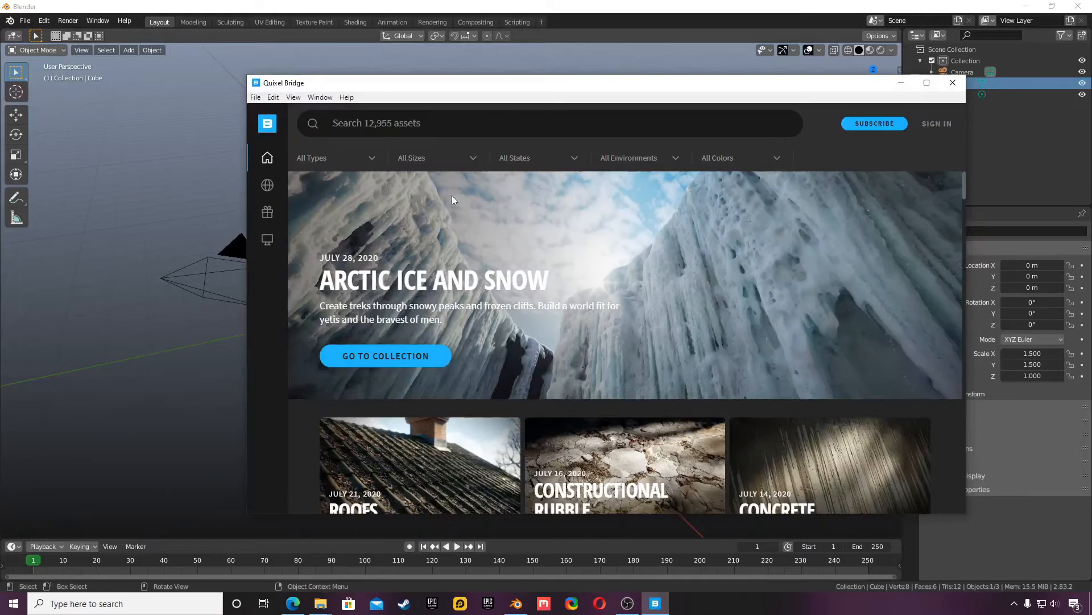
click(397, 124)
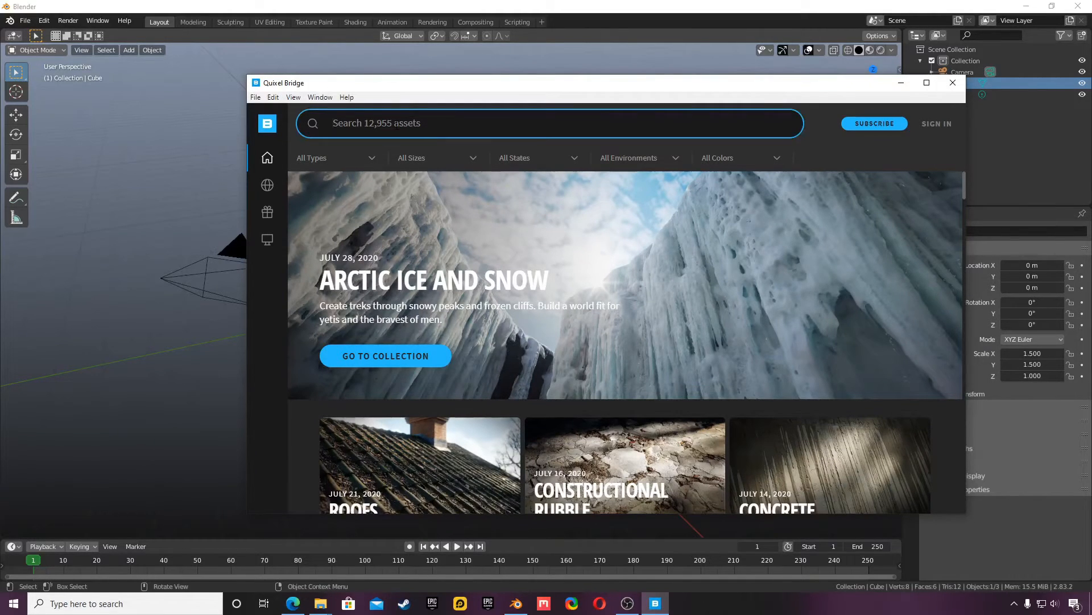
text(brick)
key(Return)
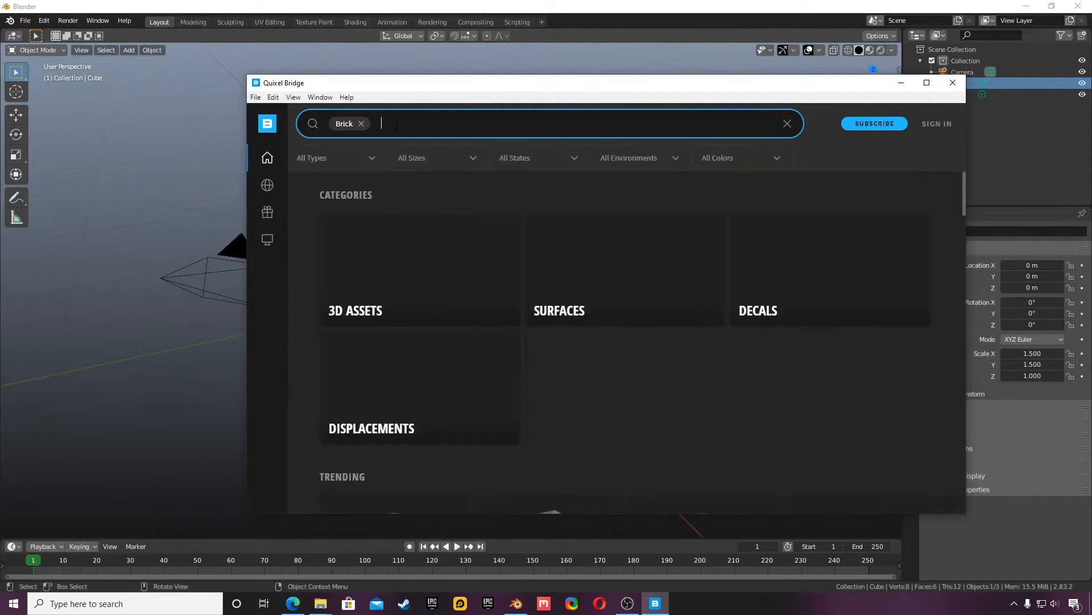
click(634, 300)
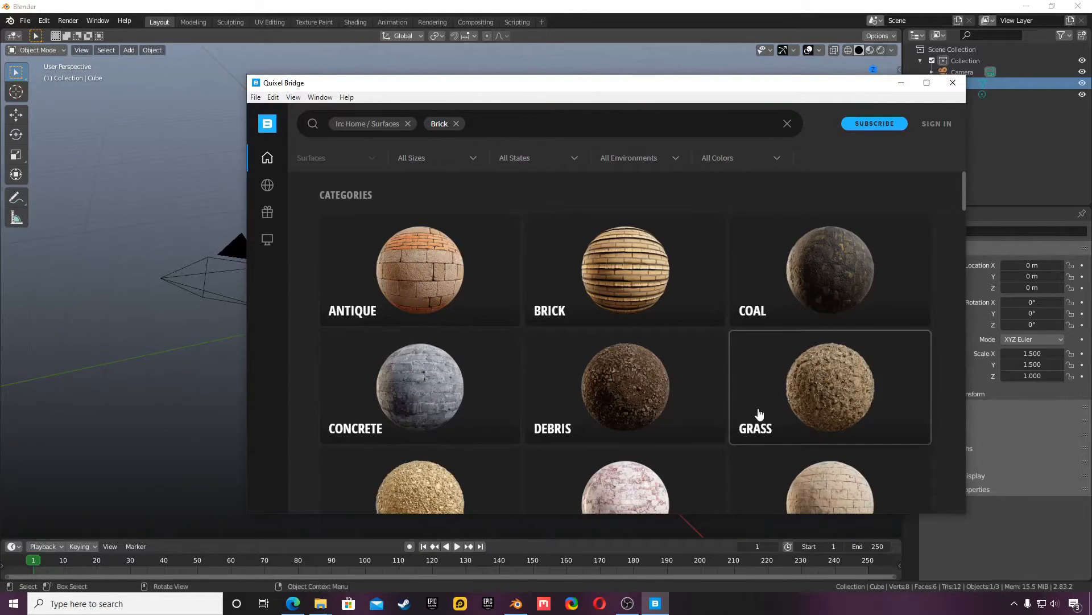
Browse the brick surfaces and open the Rough Brick Wall 2x2 M asset
scroll(758, 418, down, 3)
scroll(719, 407, down, 6)
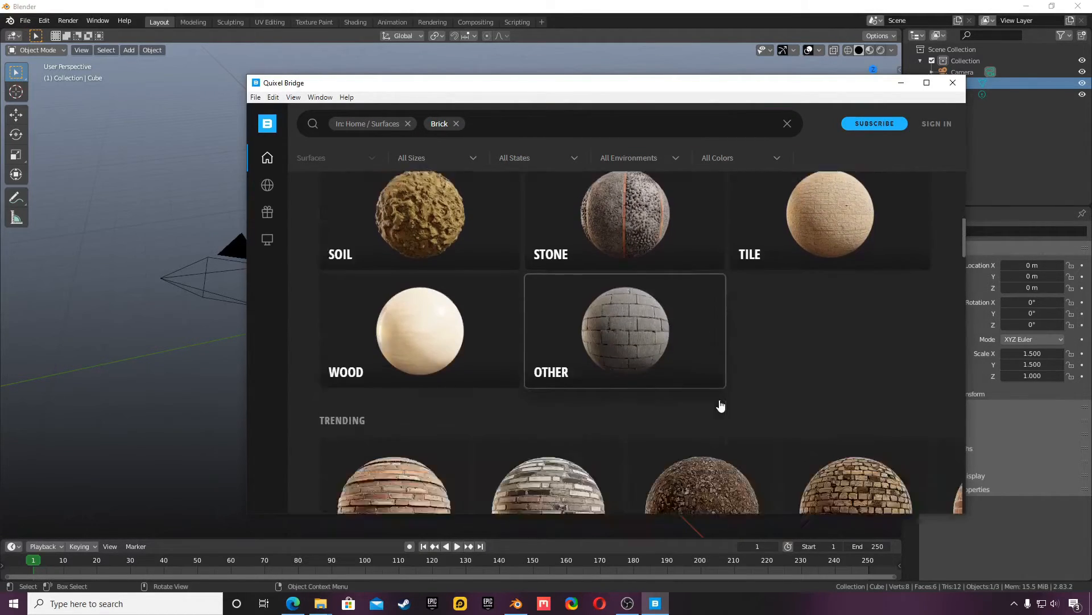
scroll(719, 405, down, 4)
scroll(720, 405, up, 2)
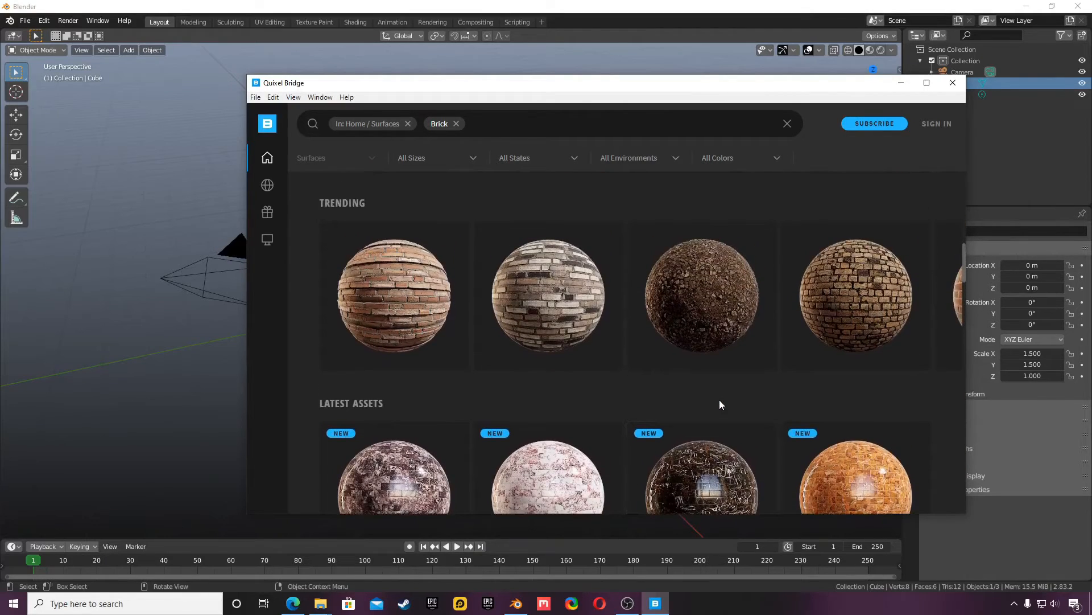
scroll(500, 362, down, 5)
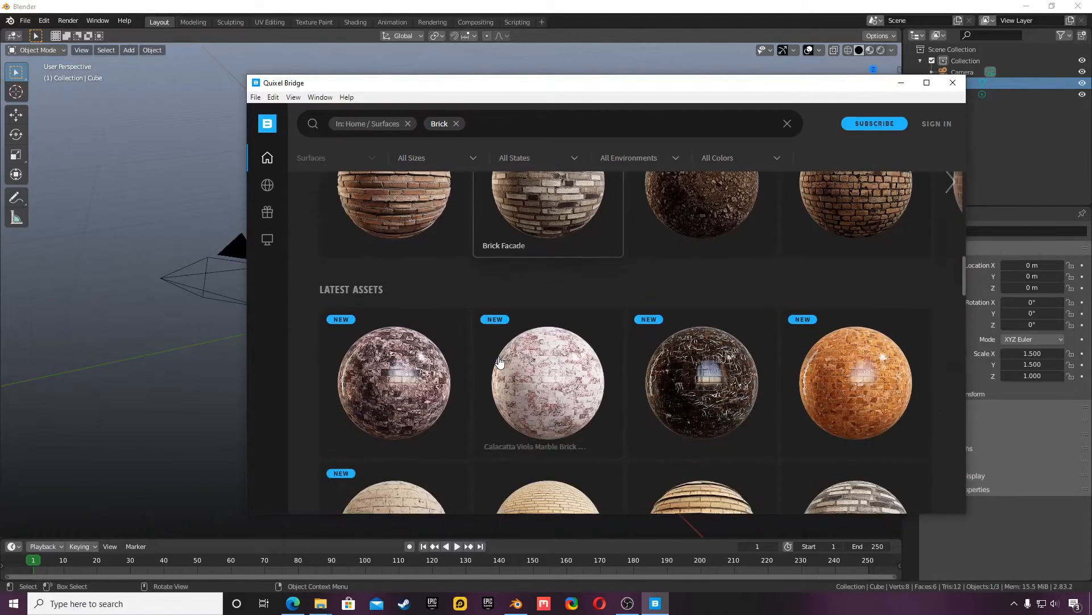
scroll(500, 362, down, 5)
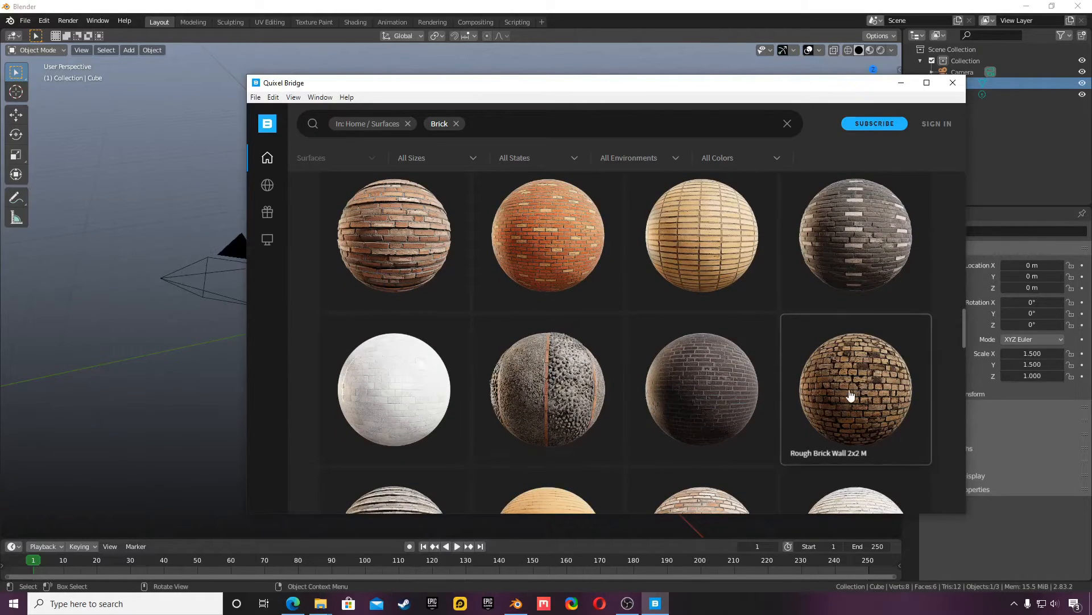
click(885, 377)
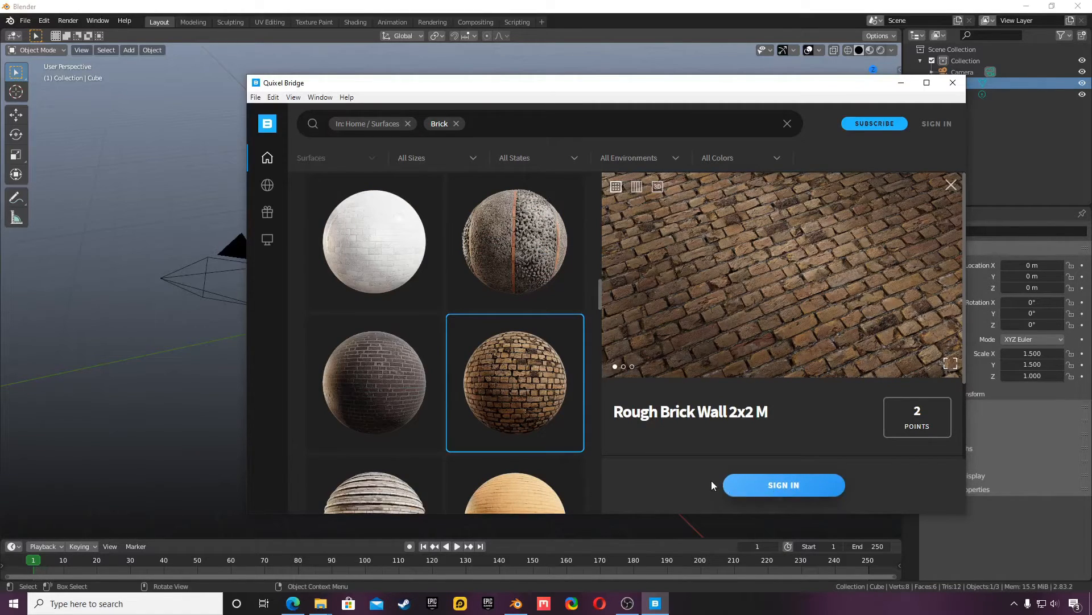
Sign in to the Quixel account and show the download settings of the Rough Brick Wall 2x2 M surface
click(759, 488)
click(599, 193)
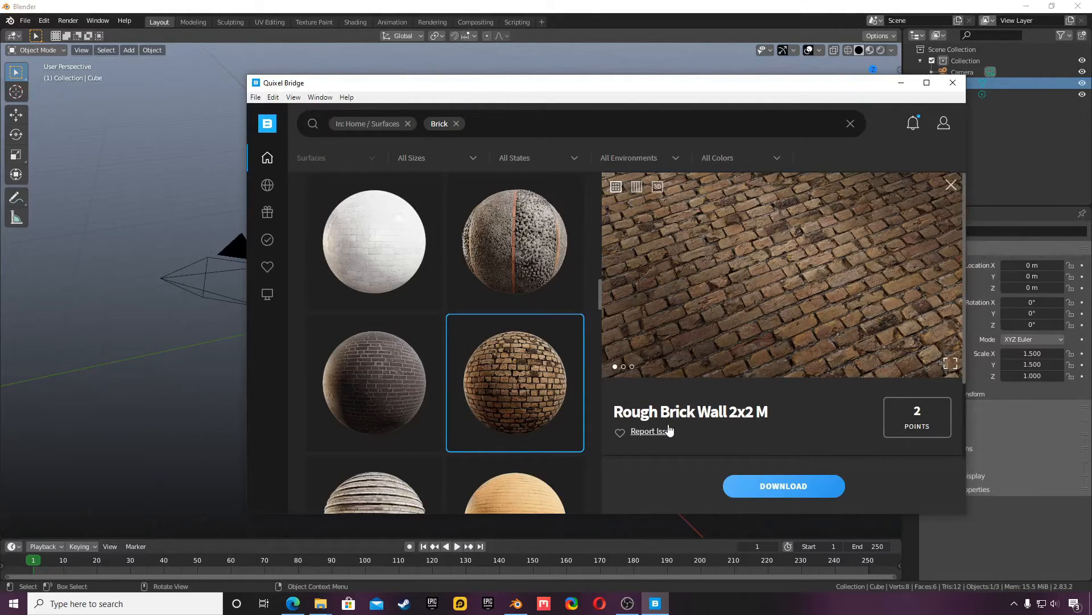
scroll(666, 433, down, 1)
scroll(751, 416, down, 2)
click(855, 305)
Download the brick wall surface at 8K resolution with the Roughness and AO maps excluded
scroll(757, 378, down, 1)
scroll(890, 379, down, 1)
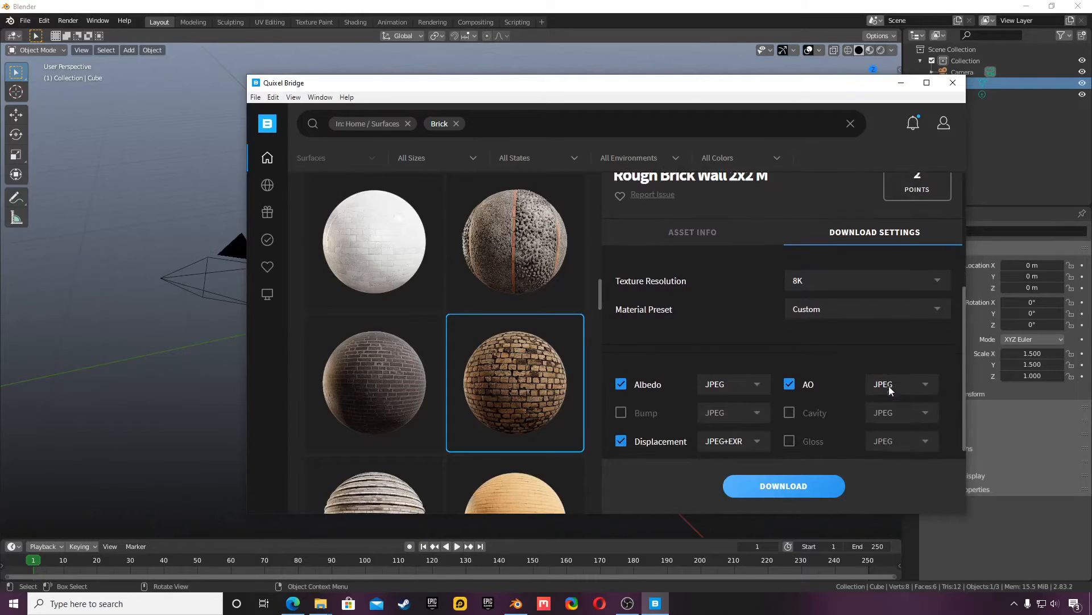
click(842, 227)
click(856, 223)
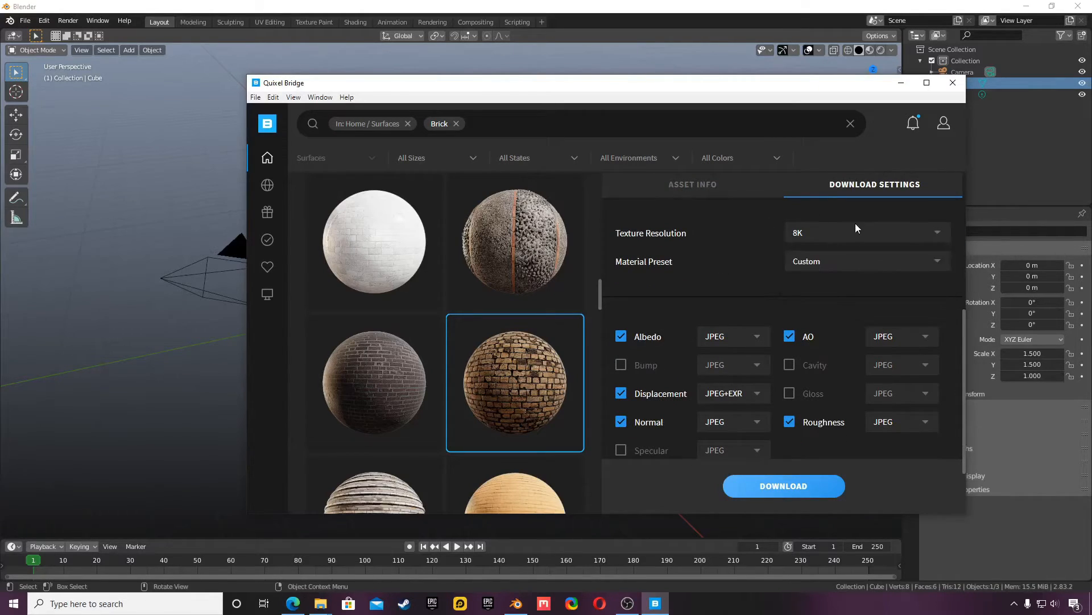
scroll(673, 344, down, 1)
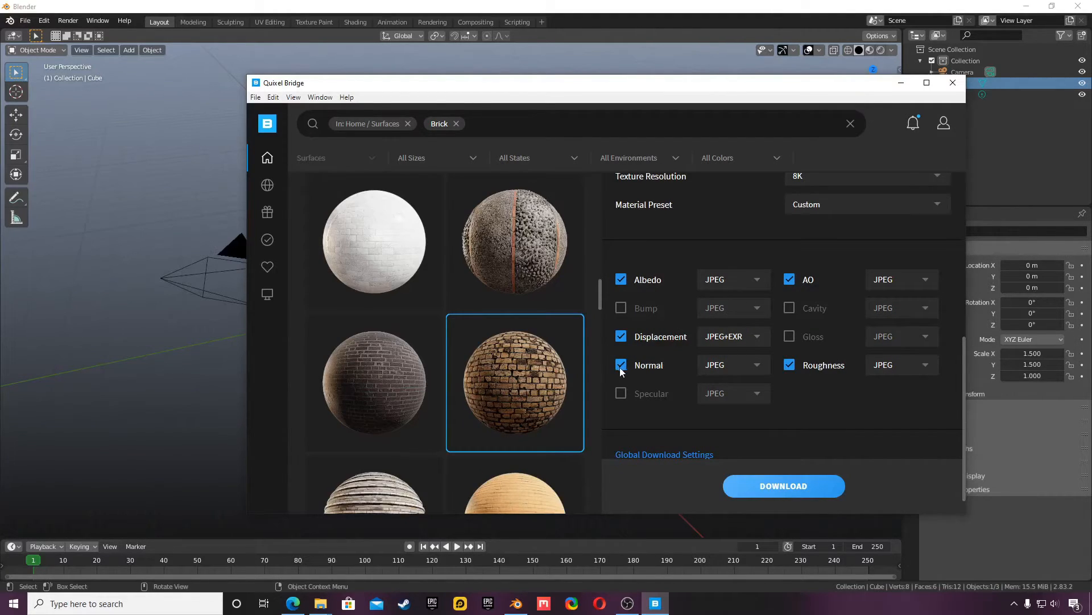
click(794, 366)
click(791, 280)
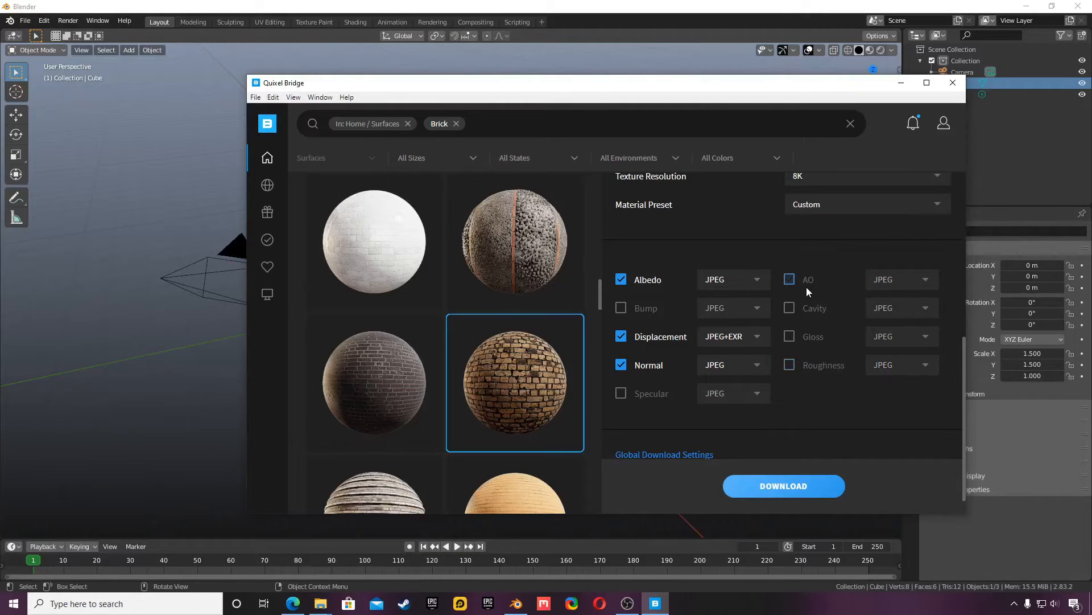
click(780, 487)
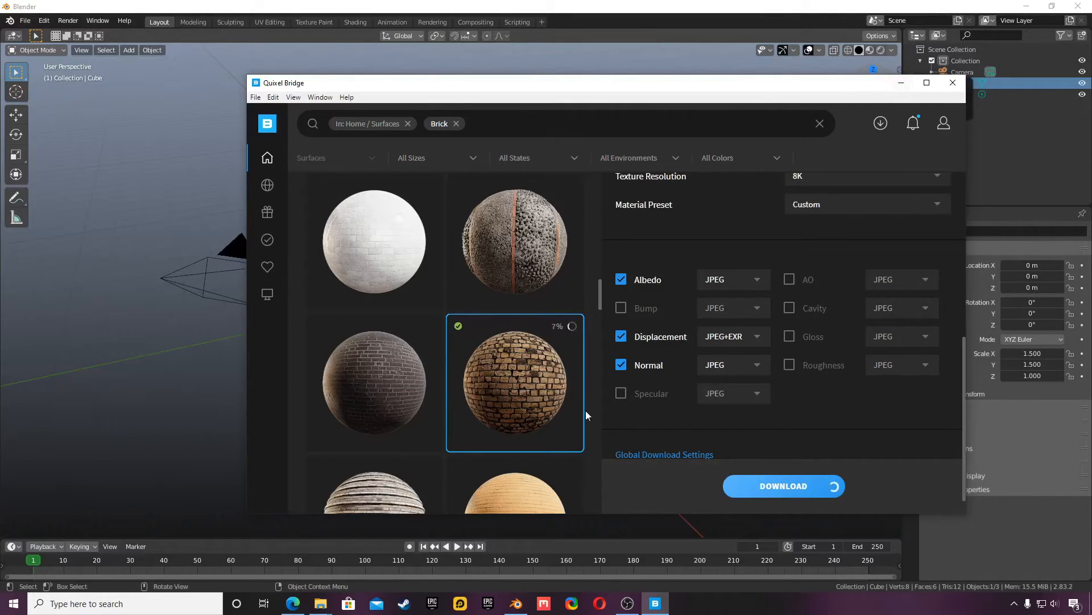
Return to Blender, deselect the cube and open the Shading workspace
click(902, 84)
click(429, 436)
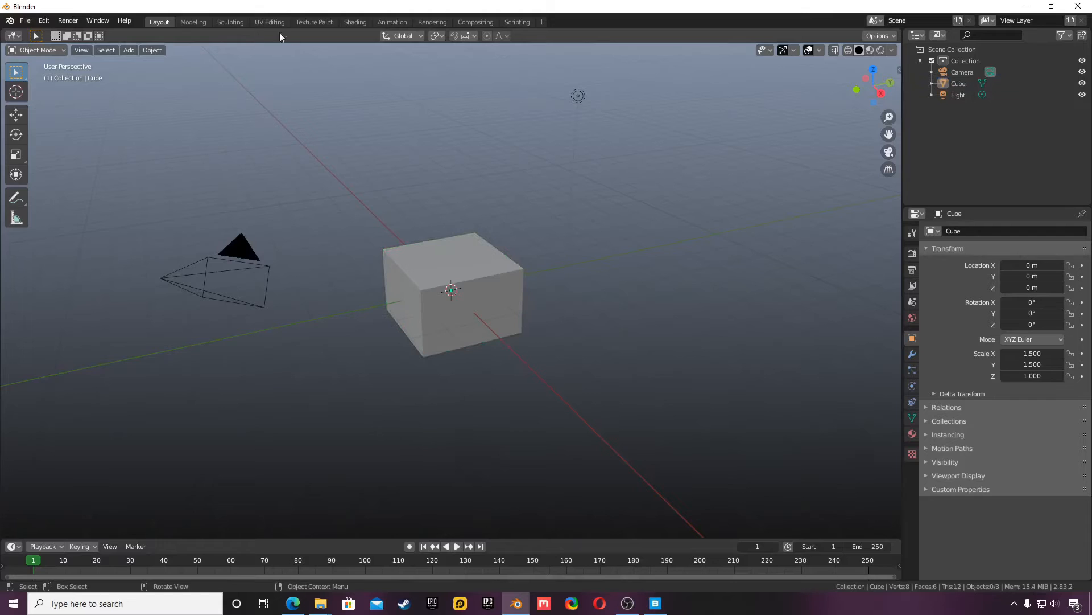
click(363, 25)
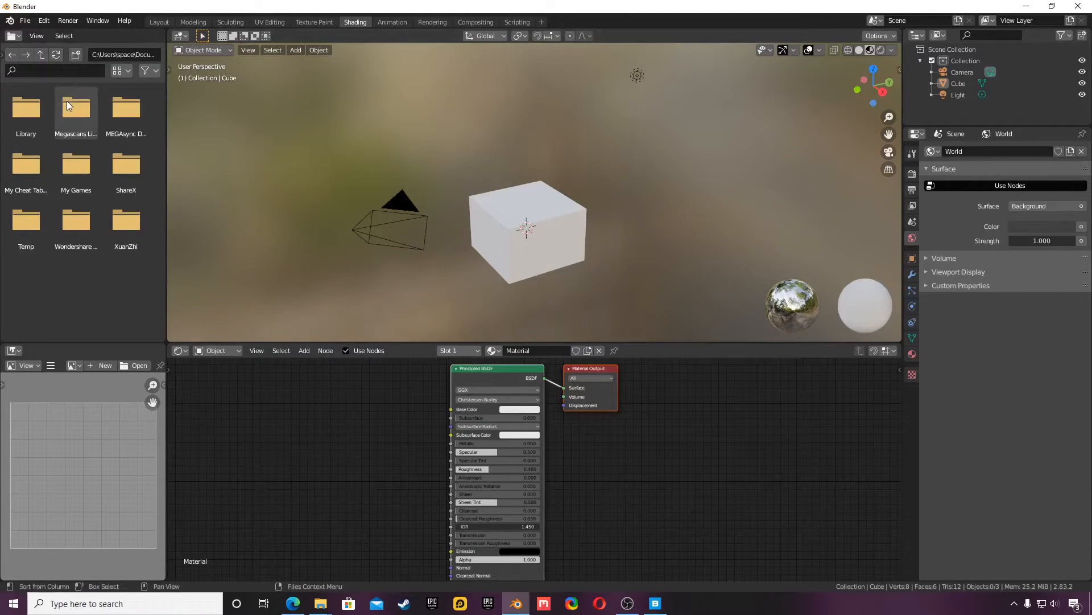
Look inside the Megascans Library's support folder in the file browser and return to the documents folder
double_click(73, 122)
double_click(24, 121)
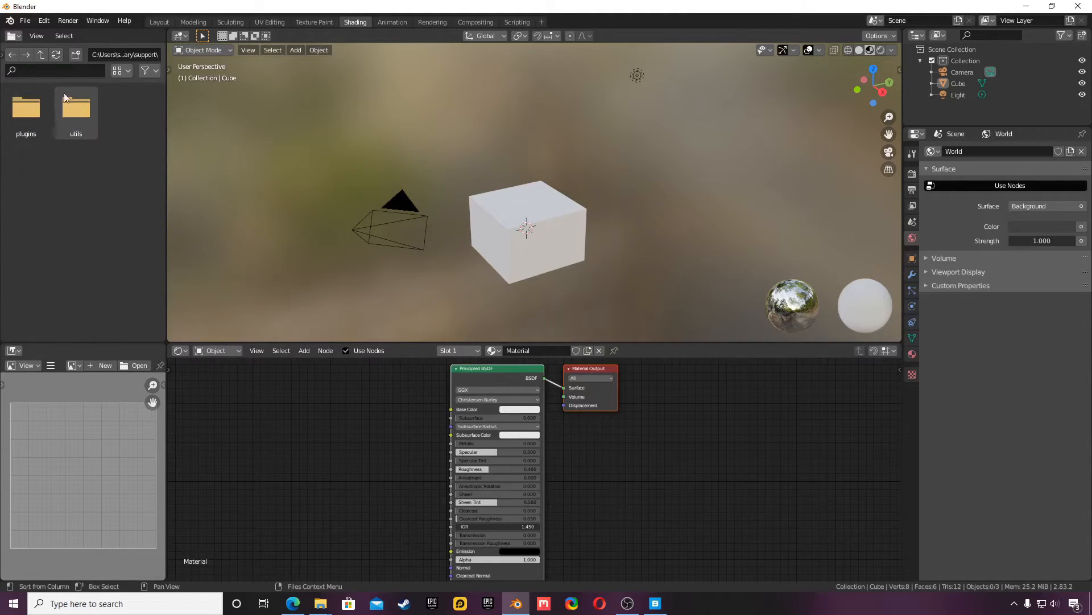
click(43, 55)
click(43, 54)
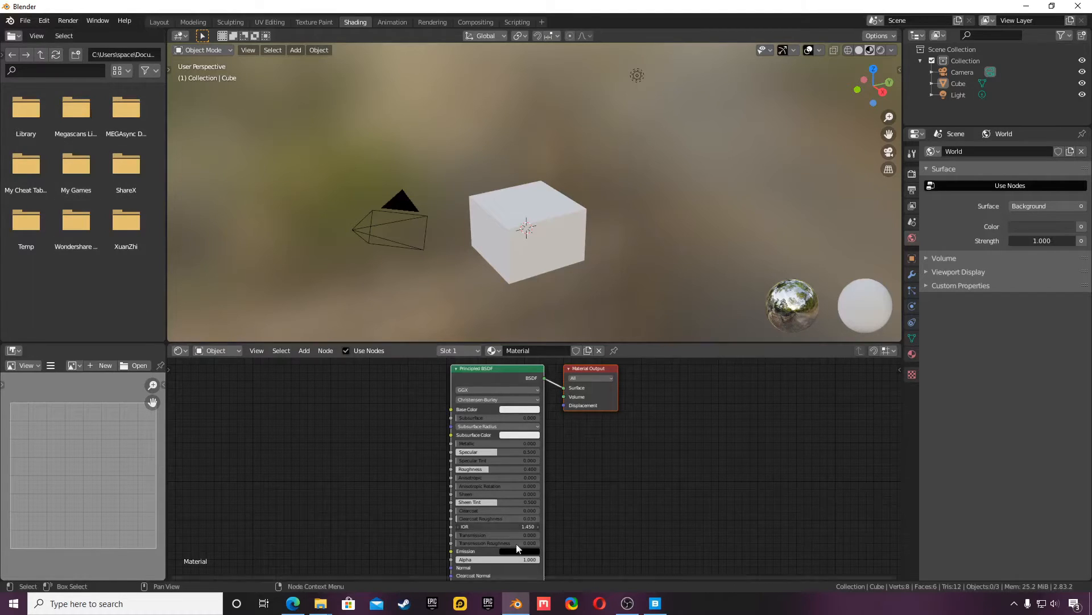
Switch to Quixel Bridge and review the Rough Brick Wall 2x2 M surface's export settings, including the Export As choices
click(656, 605)
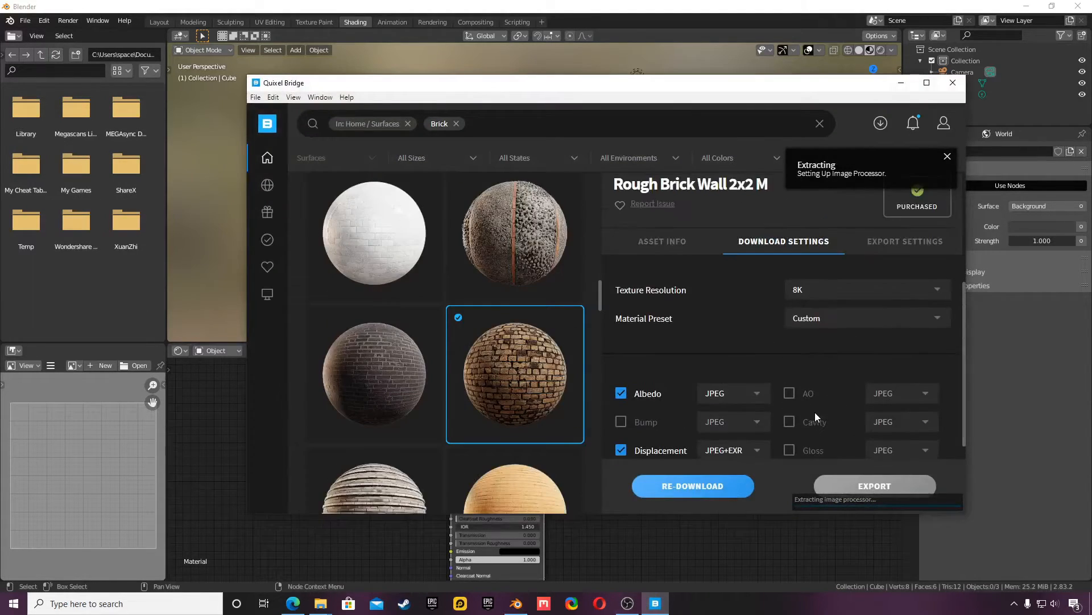
click(910, 349)
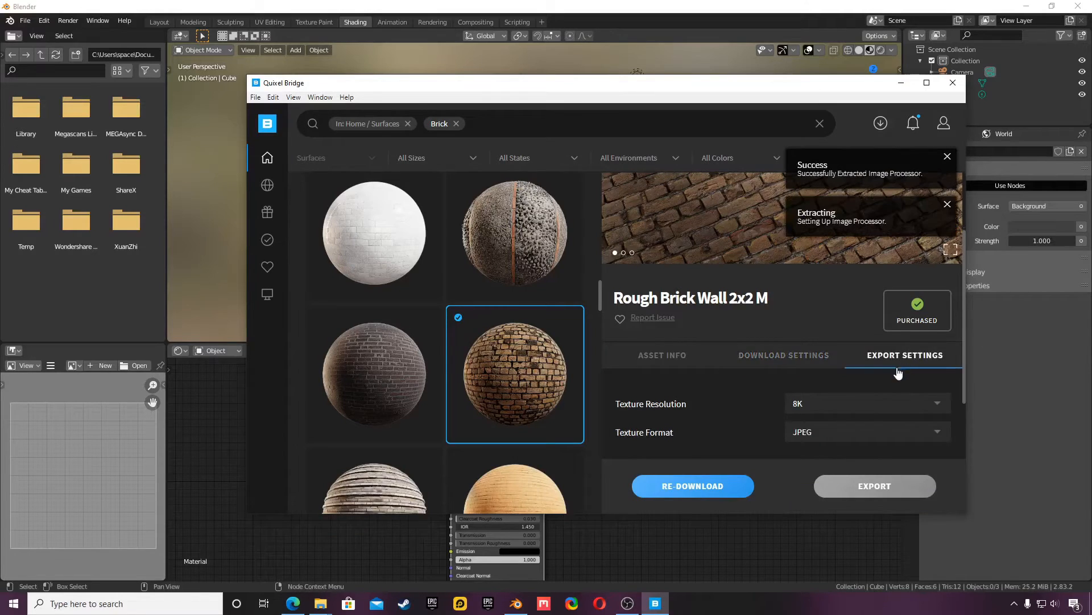
scroll(890, 393, down, 2)
scroll(890, 394, down, 1)
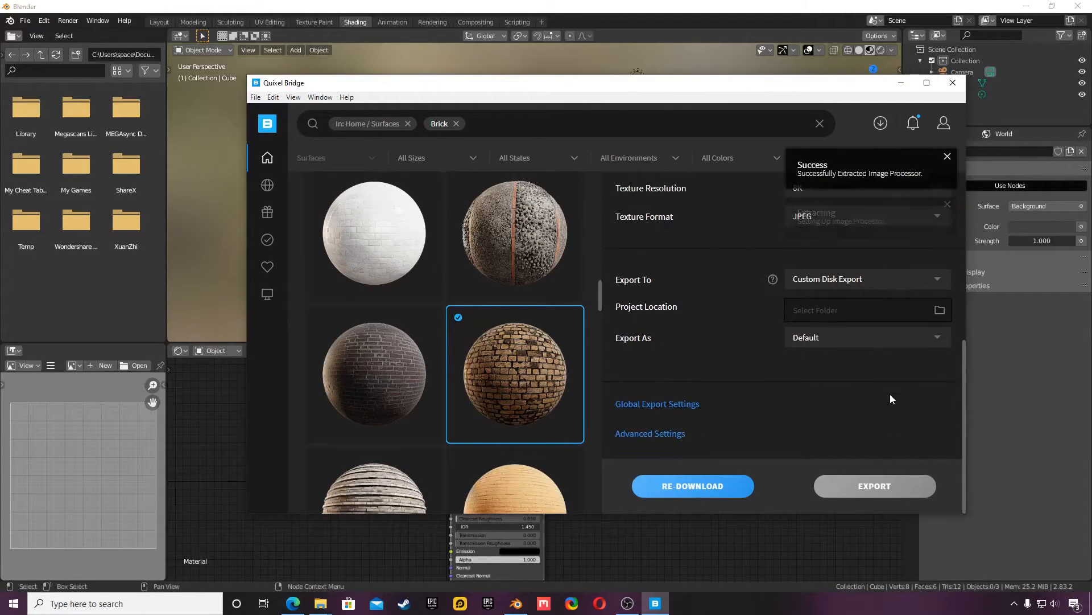
click(824, 342)
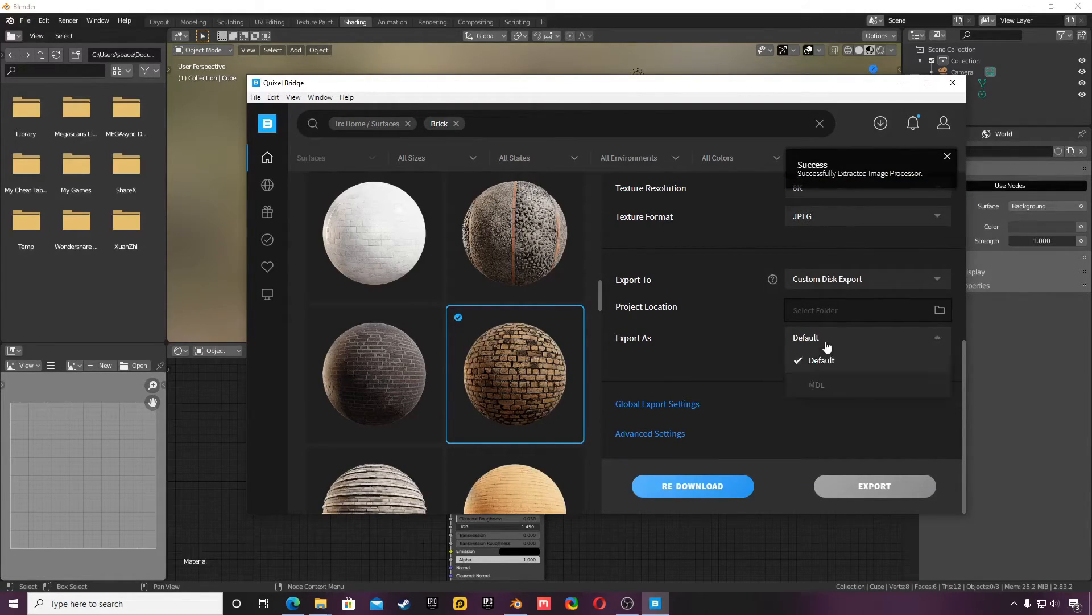
click(771, 376)
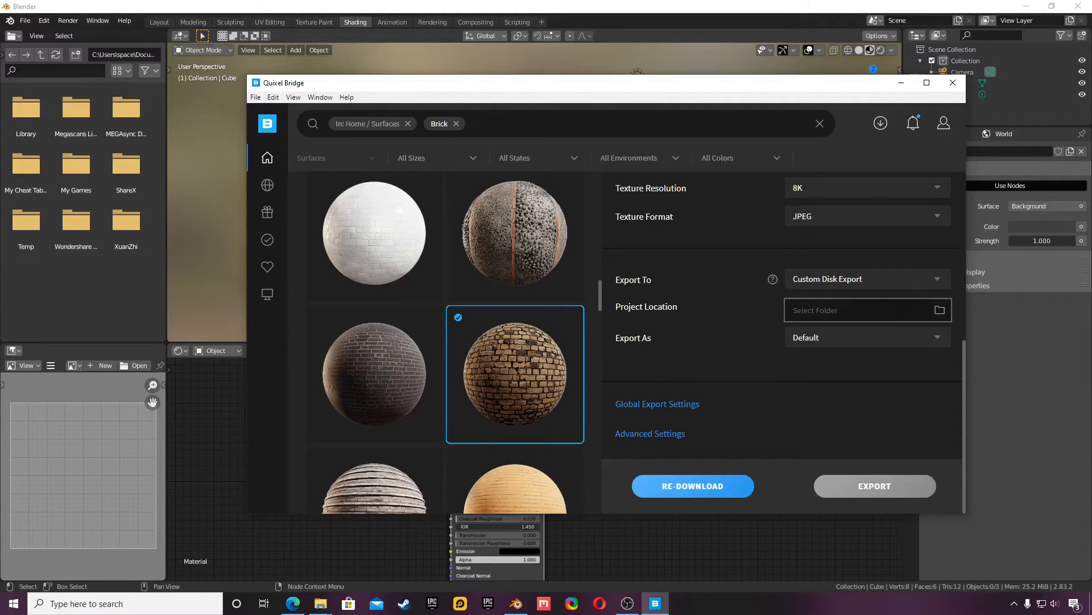
Return to Blender and open the downloaded brick surface's texture folder inside the Megascans Library
click(50, 242)
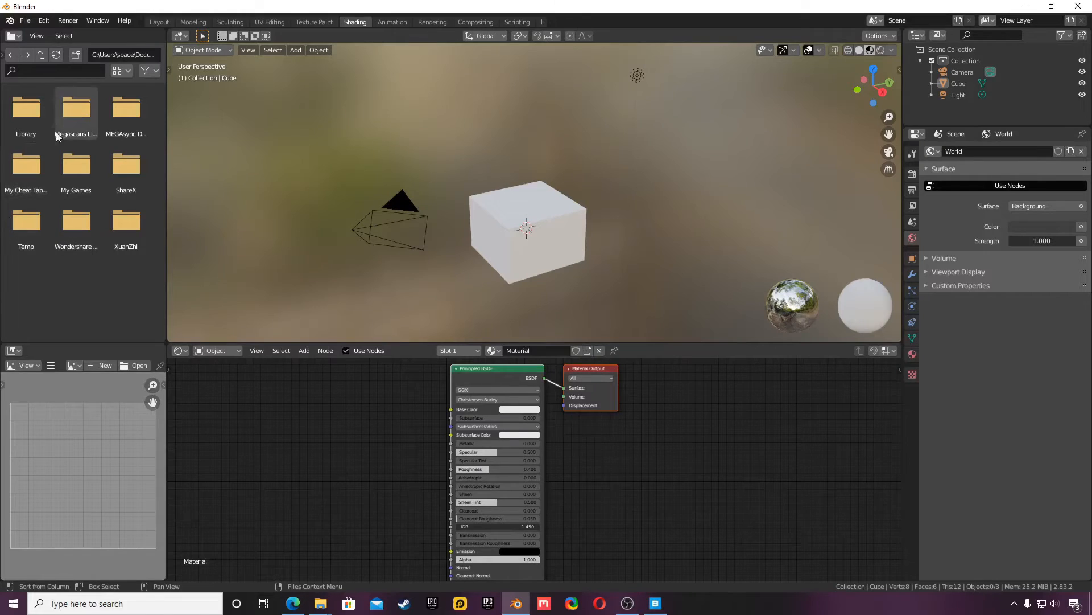
double_click(84, 131)
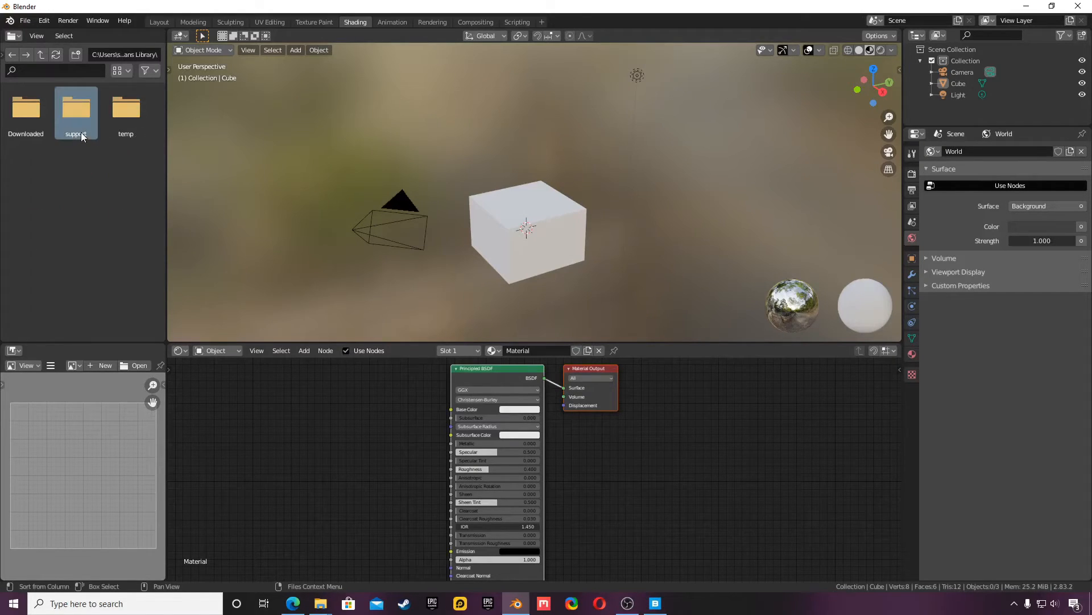
double_click(28, 131)
double_click(20, 123)
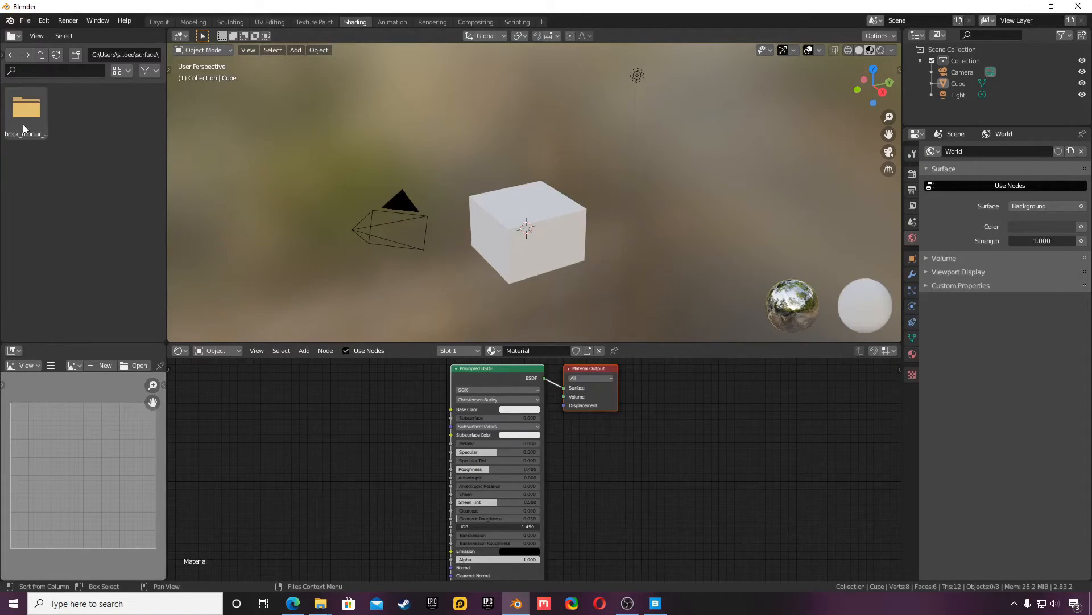
double_click(23, 124)
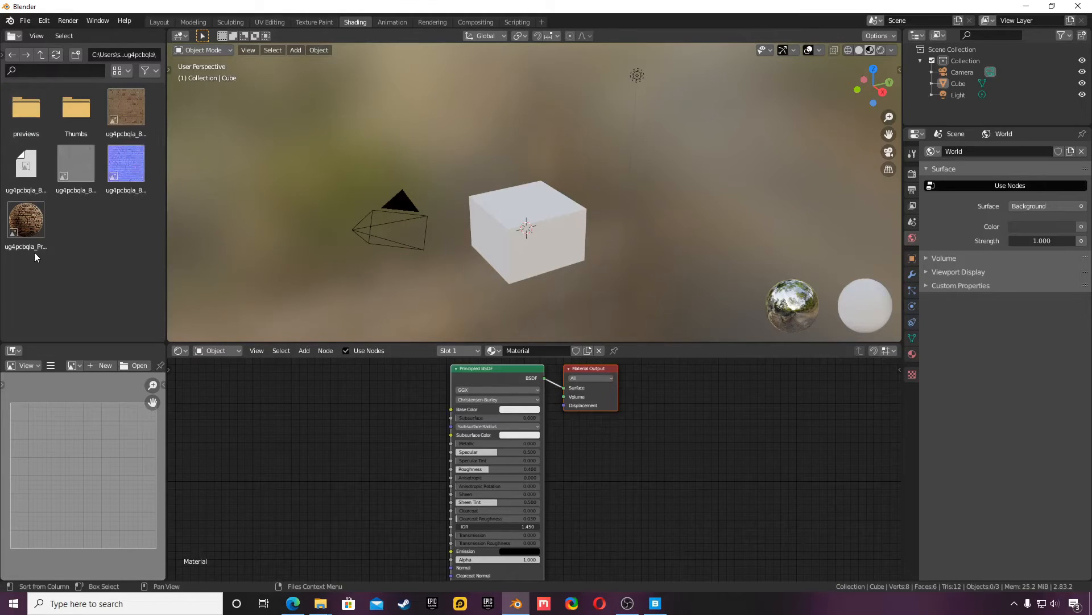
Connect the brick Albedo texture to the Principled BSDF's Base Color and set Specular to 0
drag(128, 116, 450, 411)
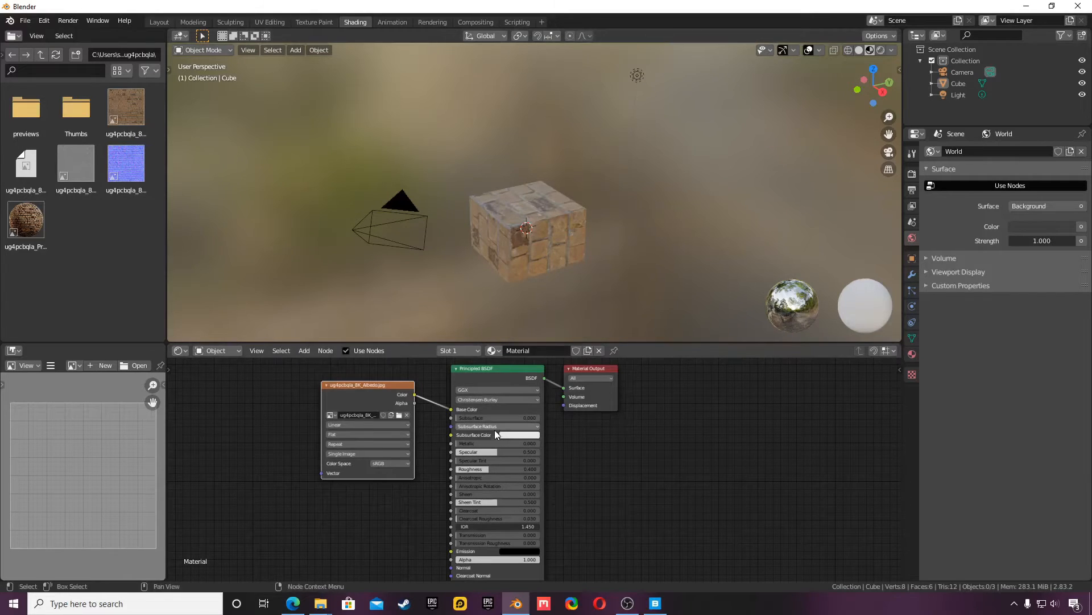
drag(481, 450, 437, 450)
scroll(571, 218, up, 5)
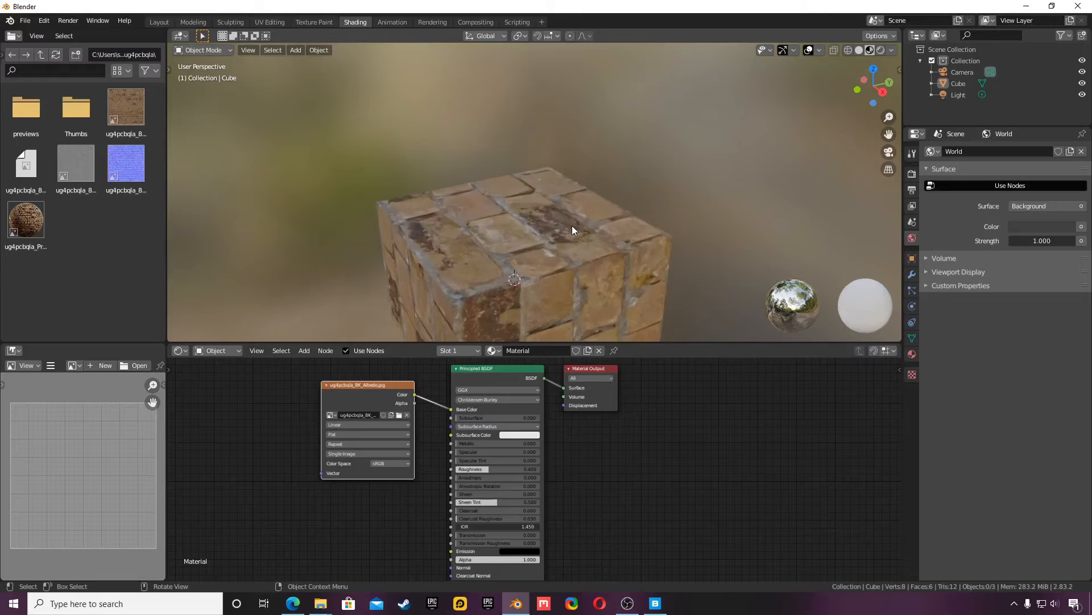
Unwrap the cube with Cube Projection in the UV Editing workspace and return to the Shading workspace
click(270, 22)
scroll(744, 380, down, 3)
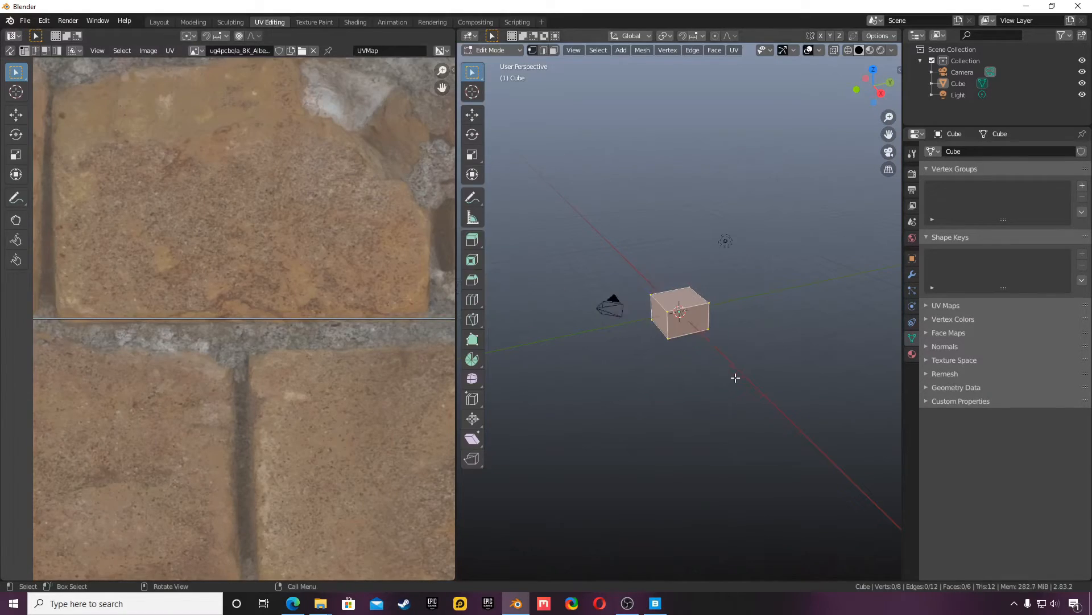
scroll(267, 264, down, 8)
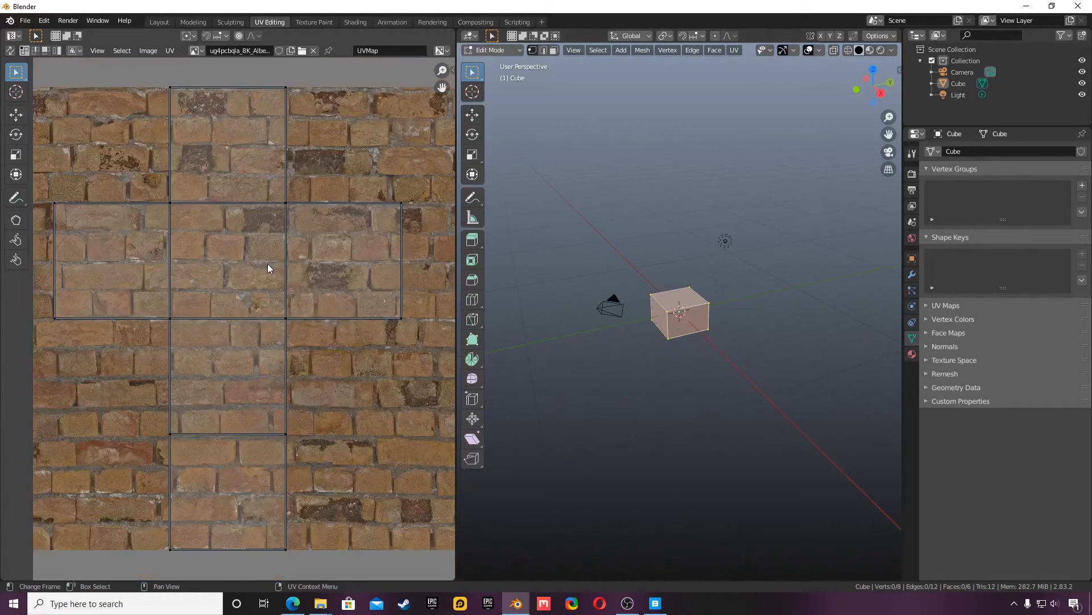
scroll(251, 293, down, 2)
click(735, 50)
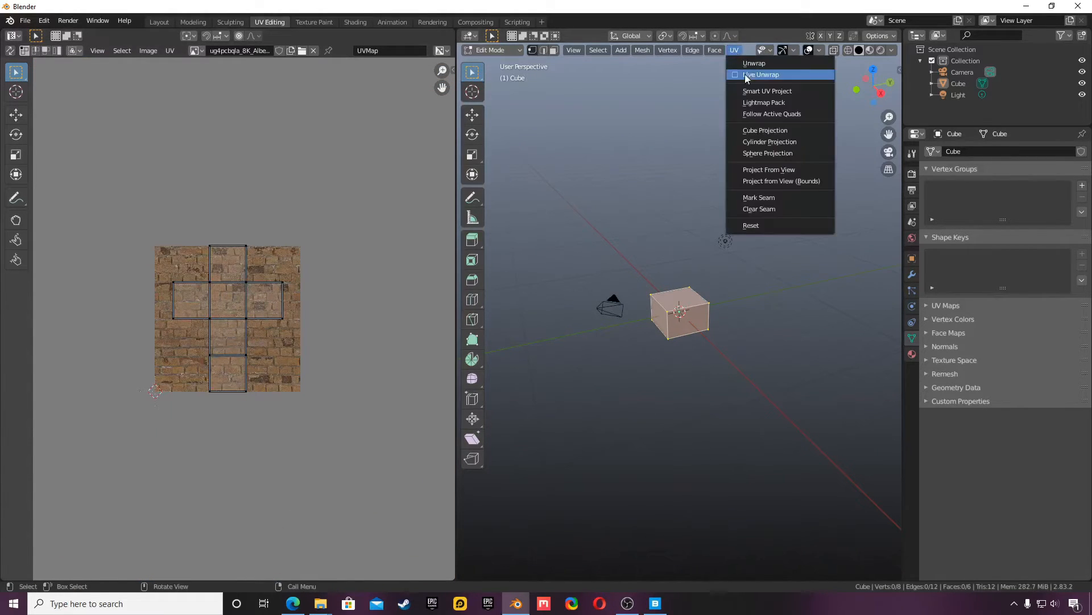
click(763, 131)
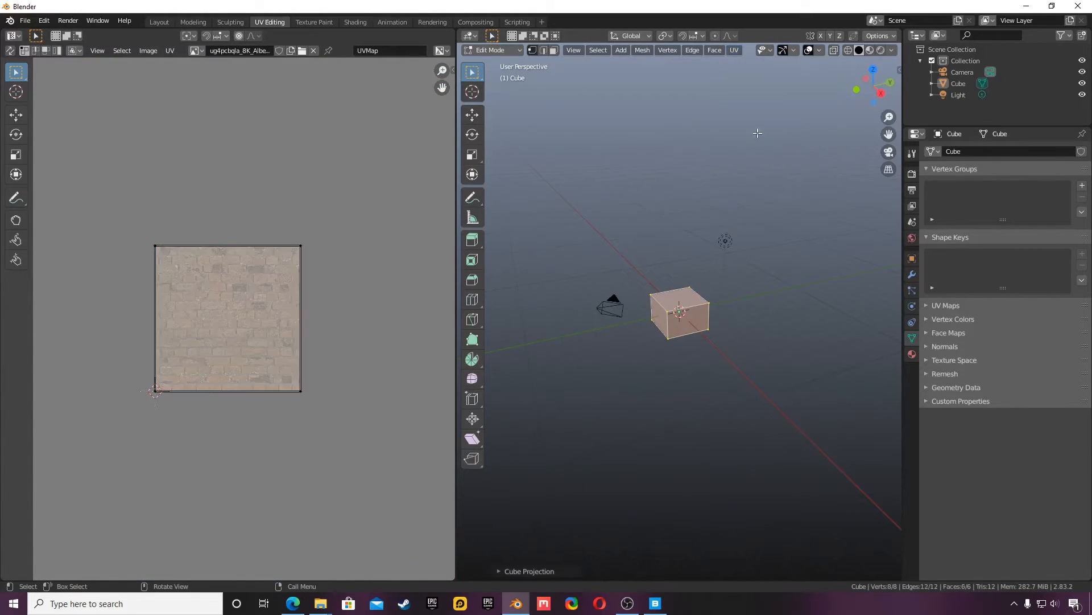
click(353, 23)
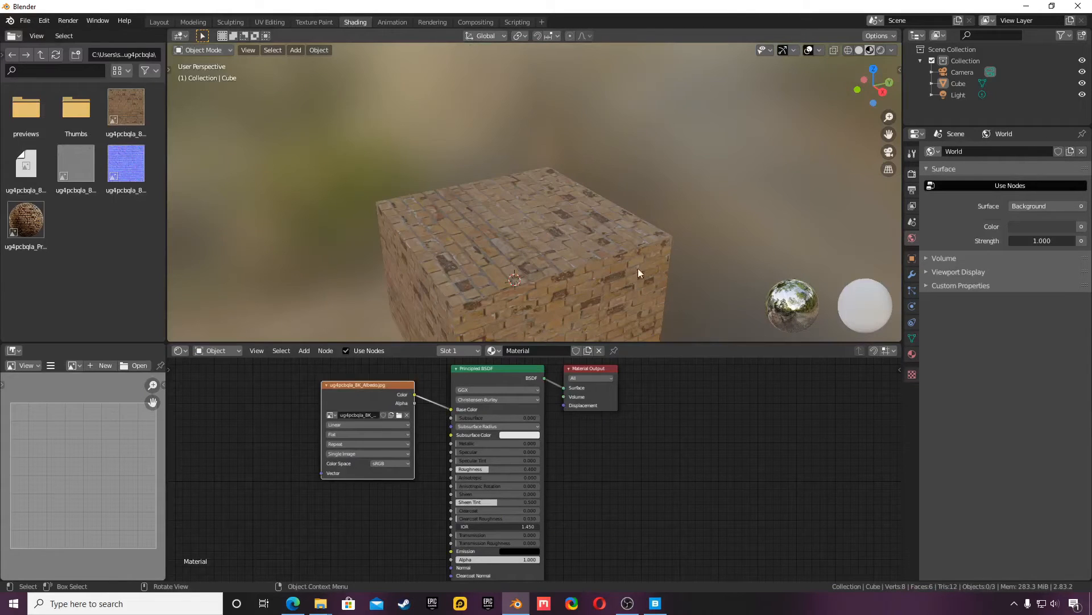
Add the brick Normal and Displacement images as texture nodes beside the Albedo node in the cube's material
drag(873, 86, 900, 82)
scroll(285, 418, down, 3)
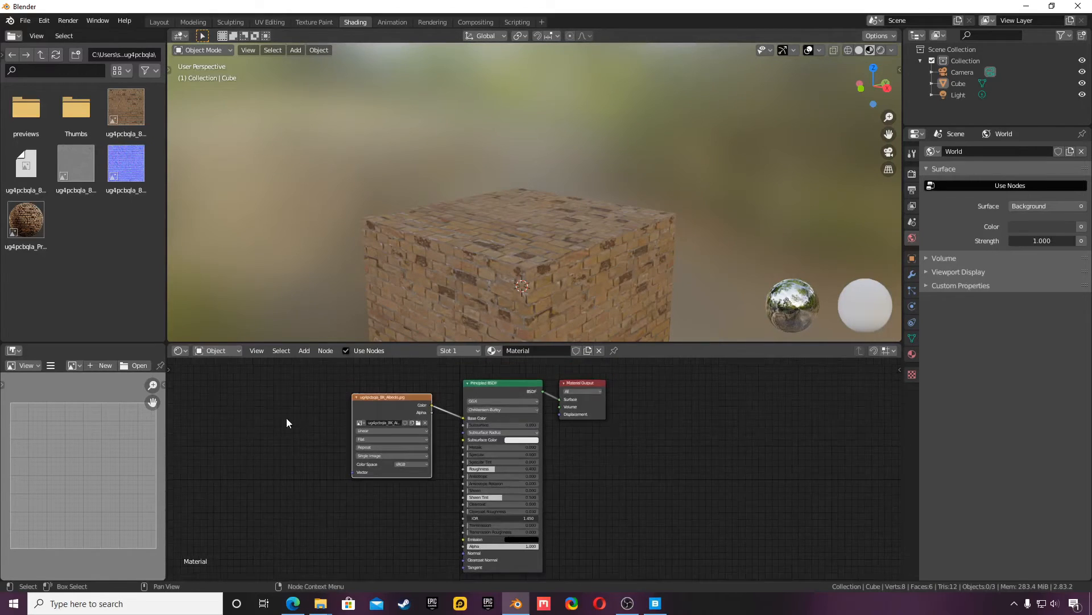
drag(125, 186, 278, 434)
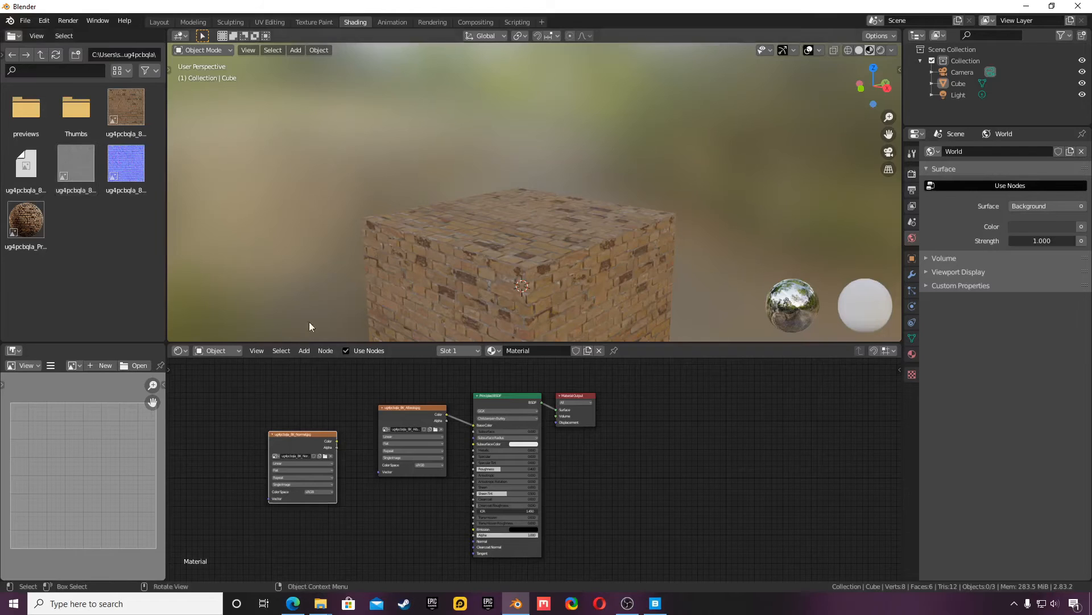
drag(74, 163, 285, 527)
Add a Bump node between the Displacement texture and the Principled BSDF
click(304, 351)
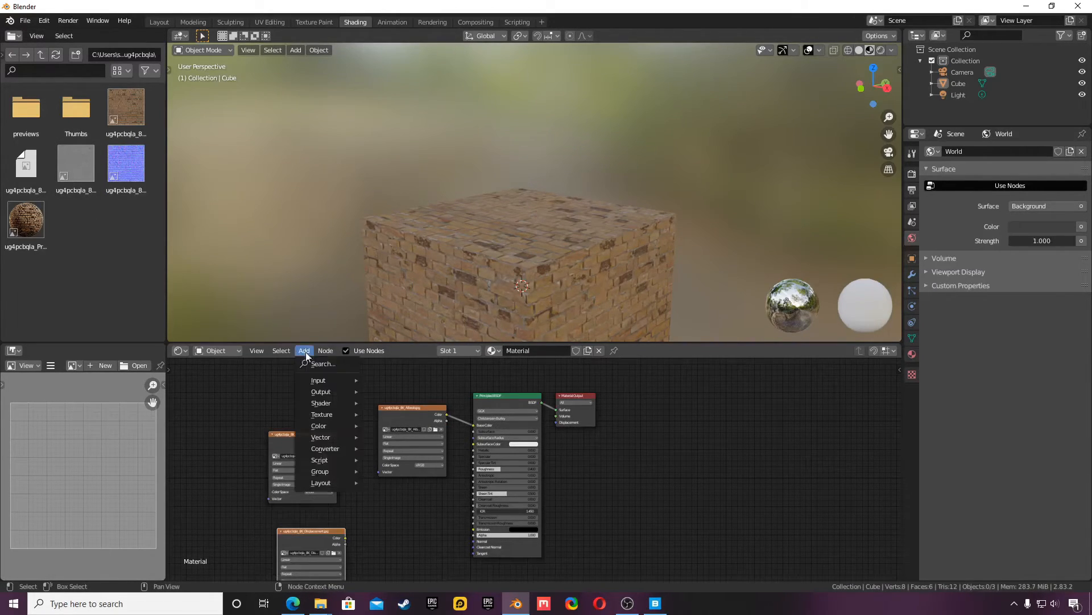
click(313, 363)
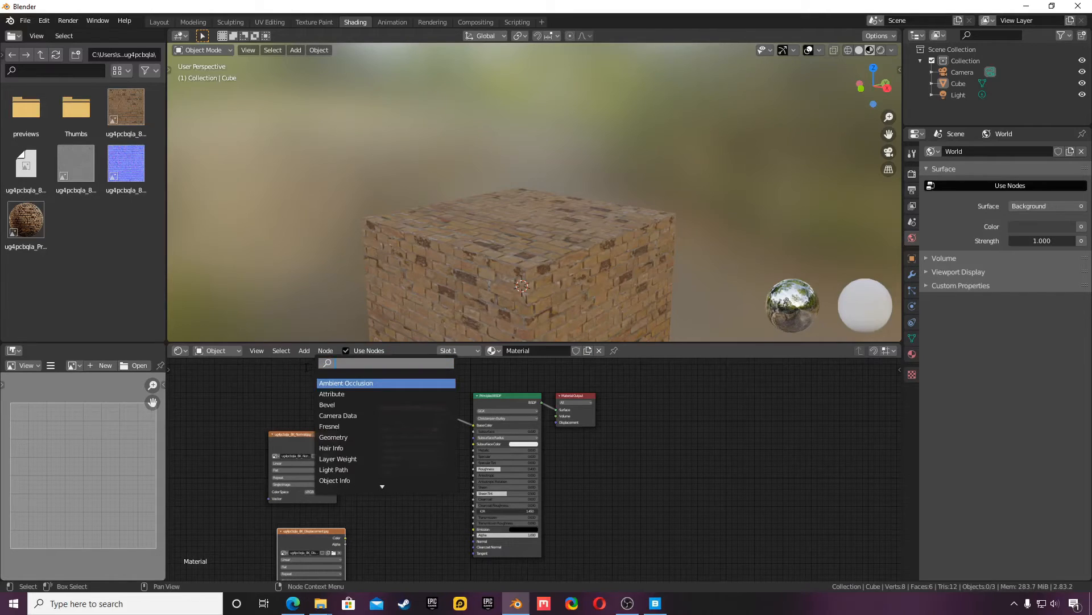
text(bum)
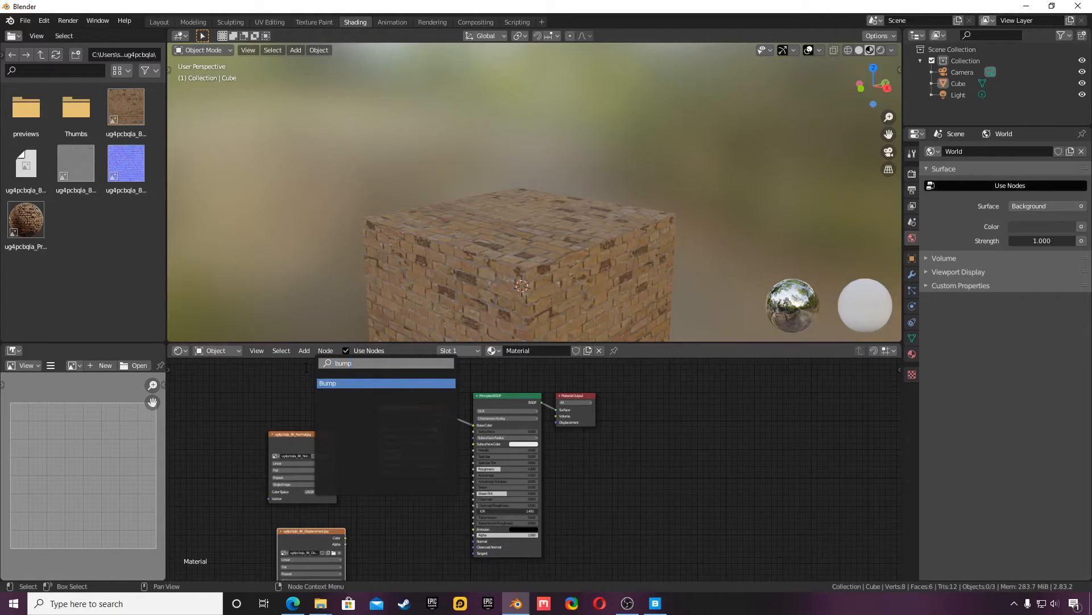
text(p)
click(342, 382)
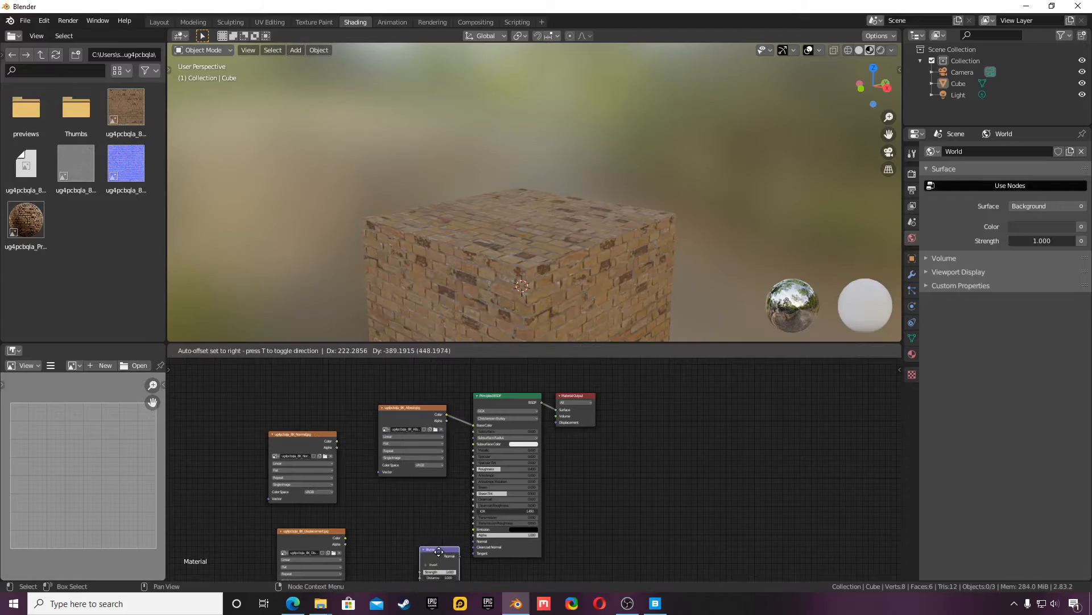
click(407, 549)
click(304, 351)
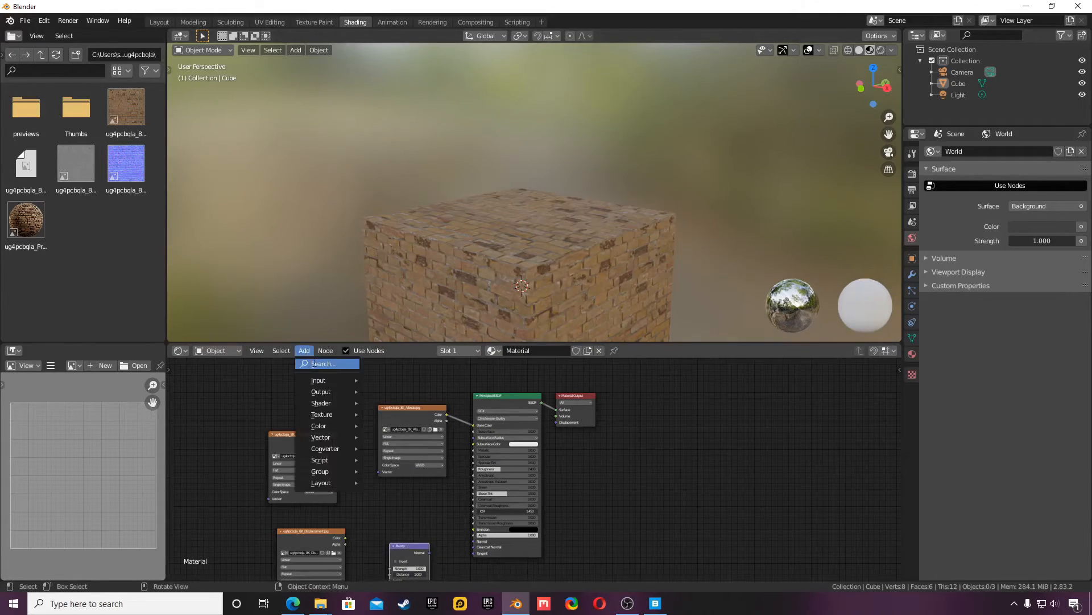
click(313, 363)
text(norma)
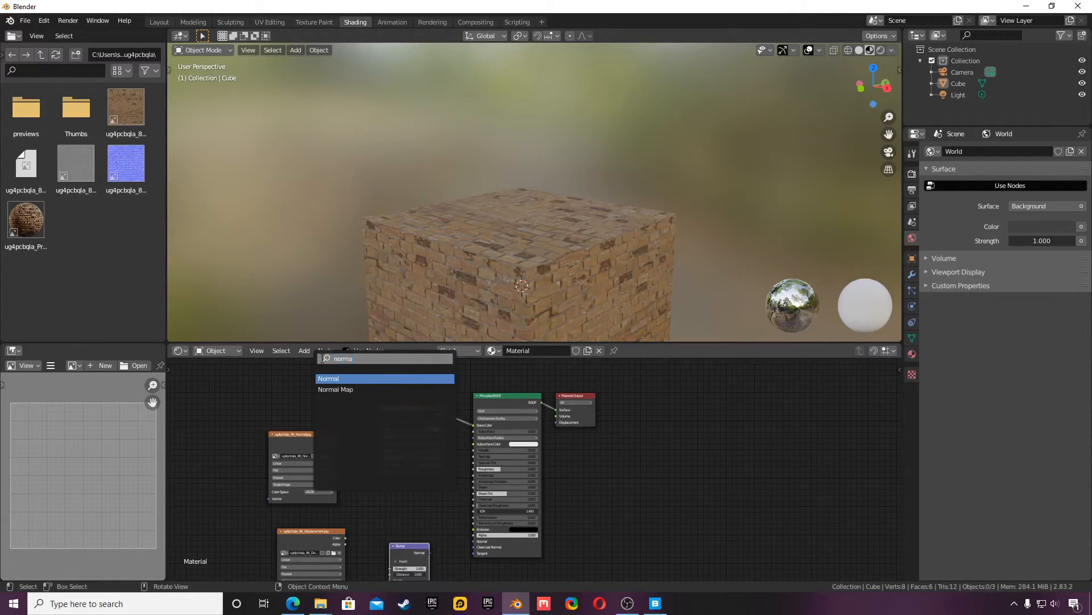
click(338, 378)
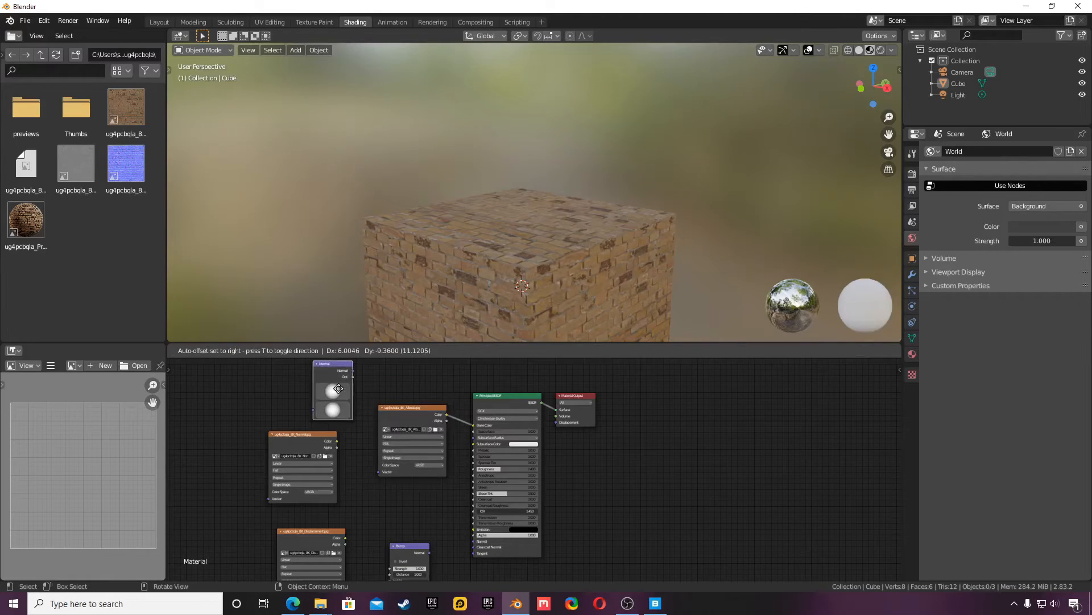
click(339, 388)
right_click(335, 380)
click(278, 411)
Add a Normal Map node above the Bump node
click(303, 350)
click(309, 360)
text(norma)
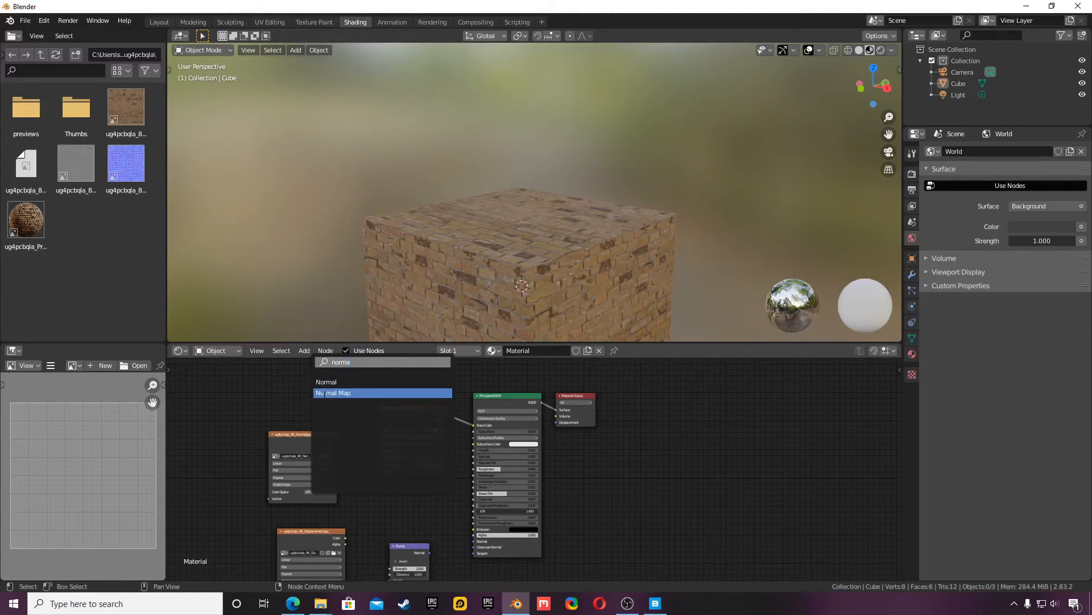
key(Return)
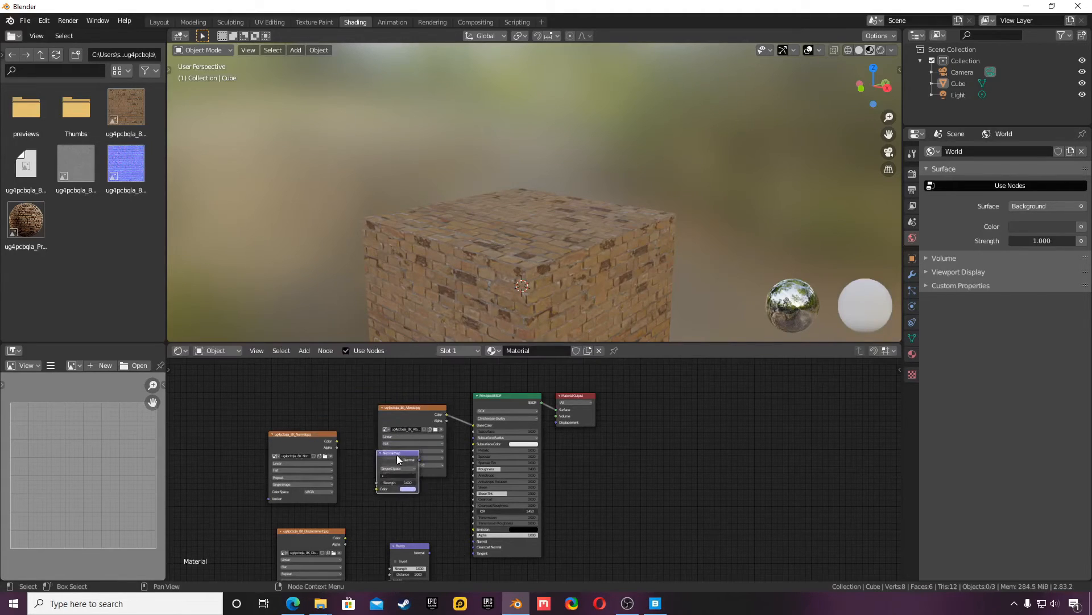
click(414, 489)
scroll(437, 477, up, 2)
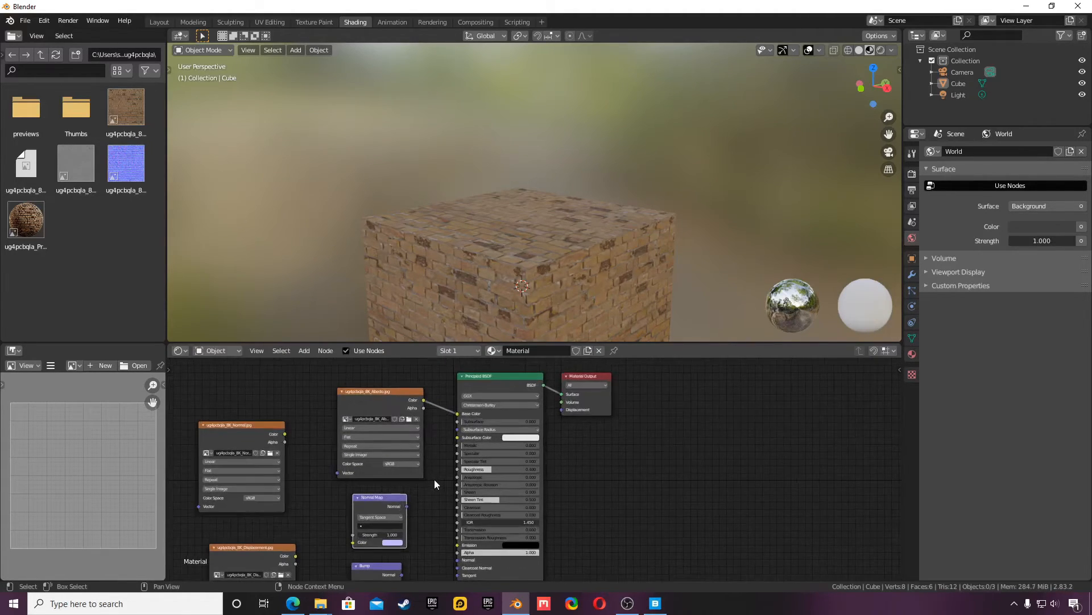
Link the Normal texture through Normal Map into Bump, the Displacement texture to Bump's Height, and Bump to the Principled BSDF's Normal
middle_drag(435, 479, 481, 405)
scroll(427, 441, down, 1)
drag(328, 375, 462, 438)
drag(455, 502, 509, 490)
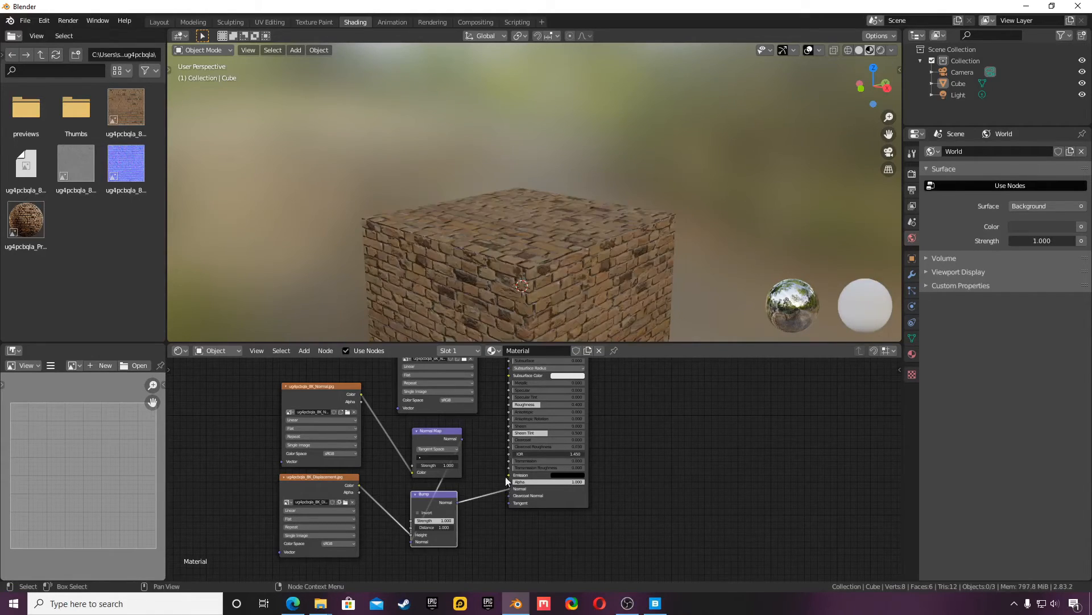
Add a Subdivision Surface modifier to the cube, using Simple subdivision with Render, Viewport and Quality set to 6
scroll(517, 322, up, 2)
drag(879, 85, 844, 129)
middle_drag(844, 127, 694, 237)
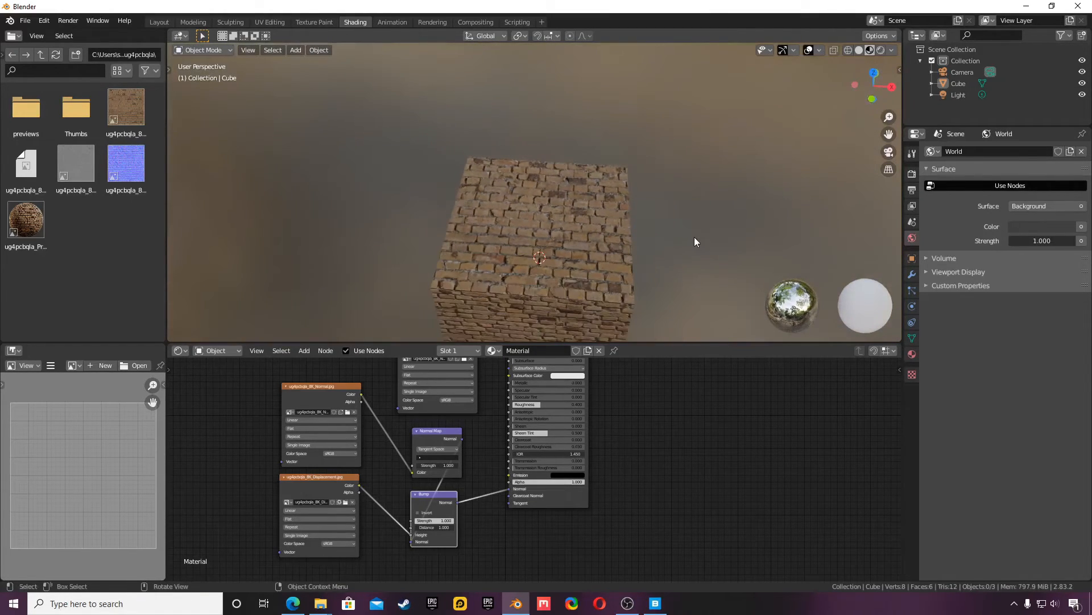
click(913, 276)
click(957, 152)
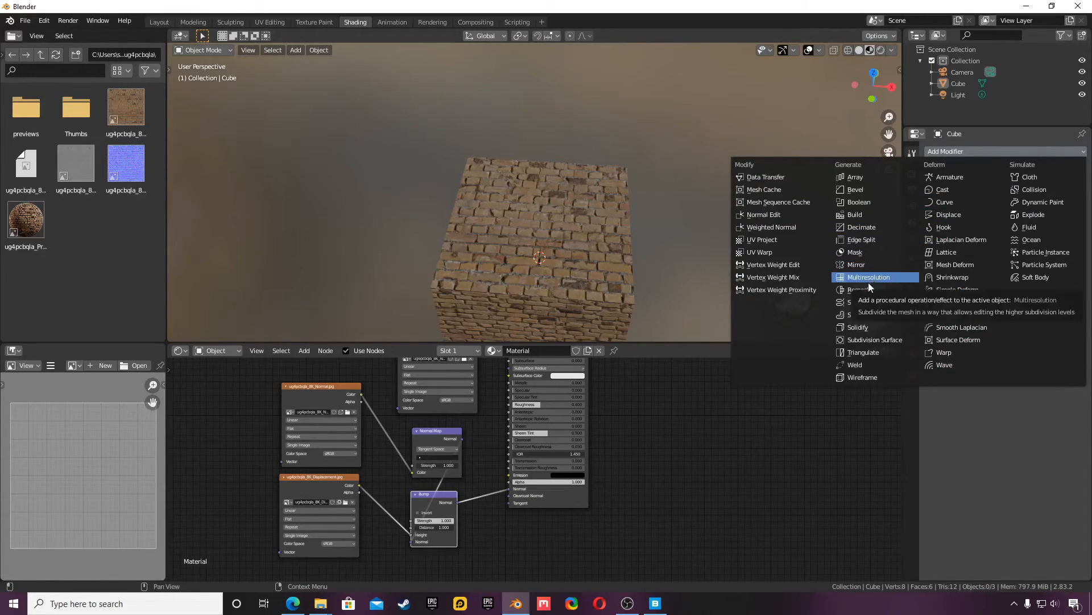
click(870, 342)
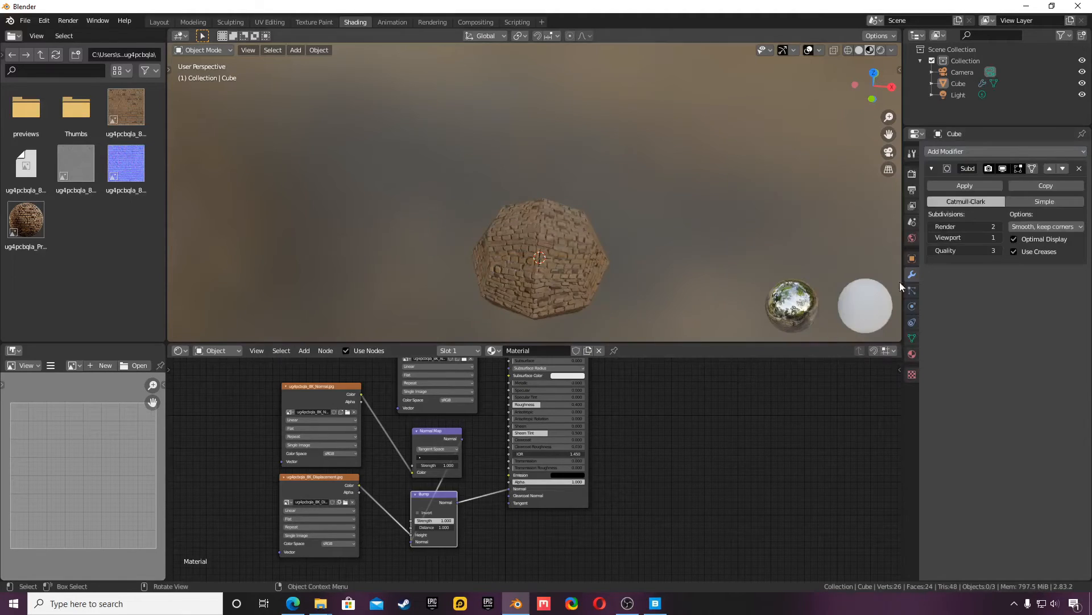
click(1046, 201)
drag(970, 228, 1027, 239)
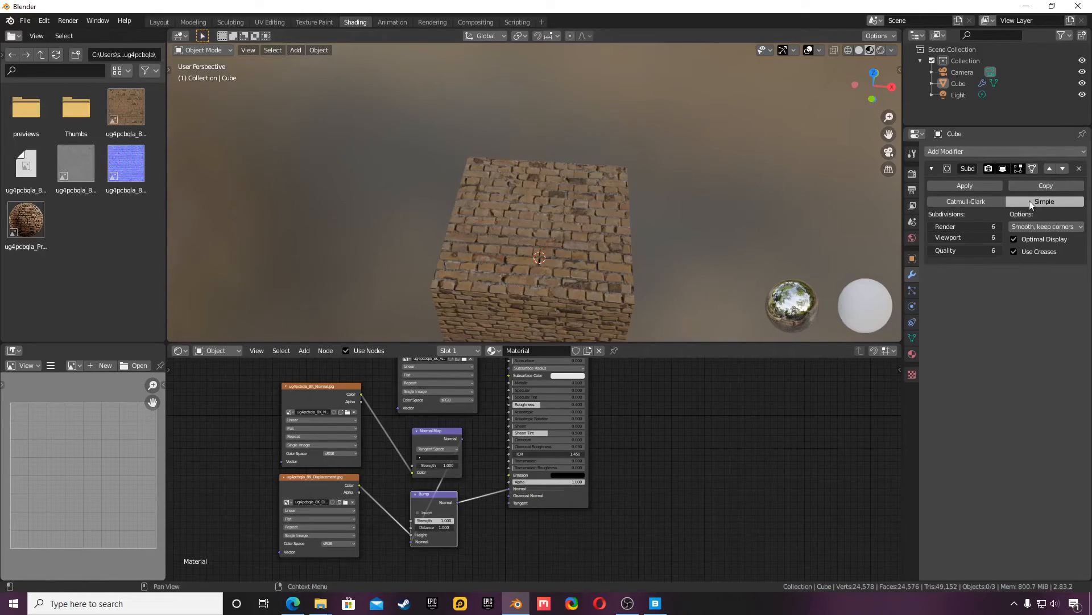
Add a Displace modifier to the cube below the Subdivision Surface modifier
click(961, 151)
click(973, 151)
click(972, 152)
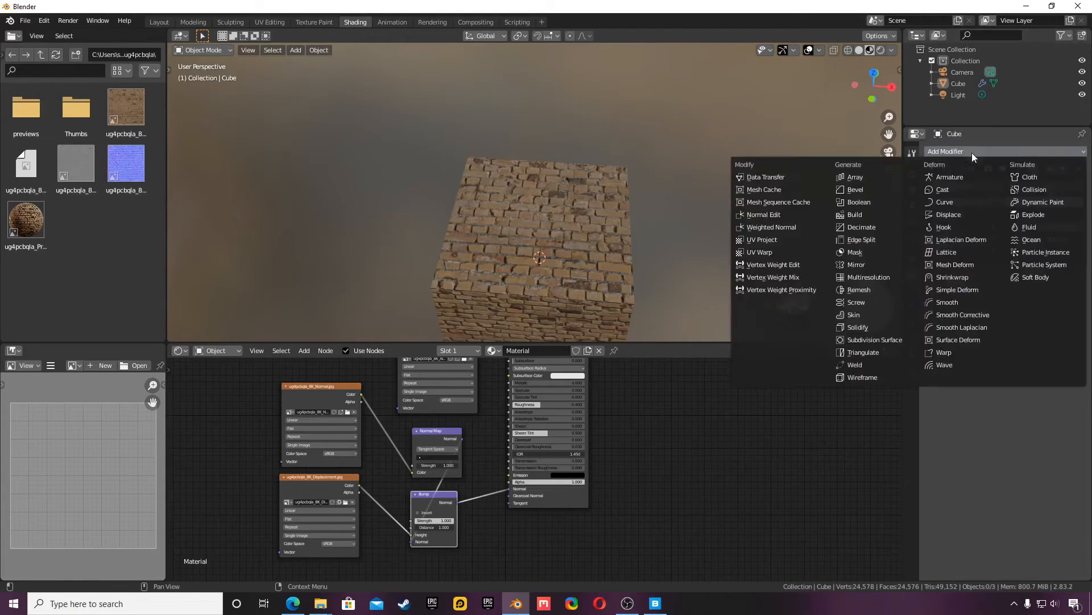
click(948, 214)
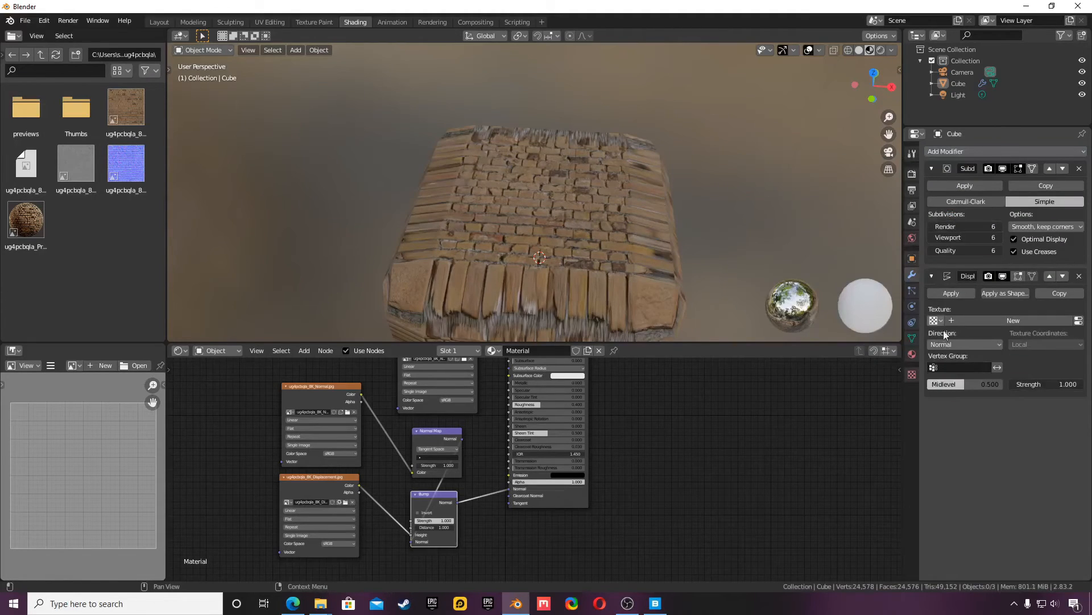
Create a new texture for the Displace modifier and assign it the ug4pcbqla_8K_Displacement image
click(972, 323)
click(912, 376)
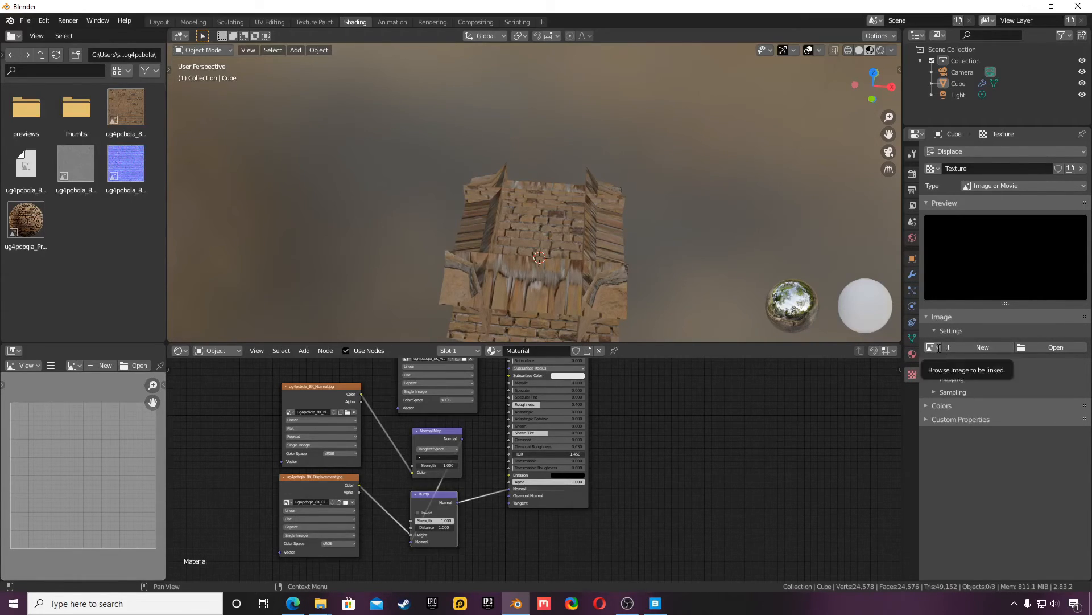
click(936, 347)
click(965, 387)
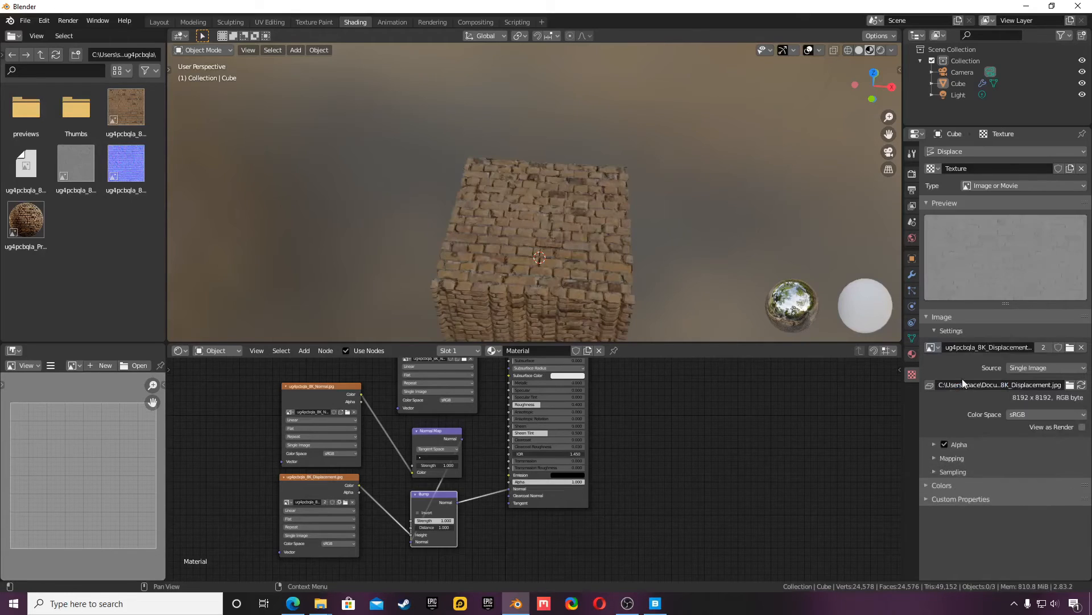
Set the Displace modifier's Texture Coordinates to UV and keep its Direction on Normal
click(912, 275)
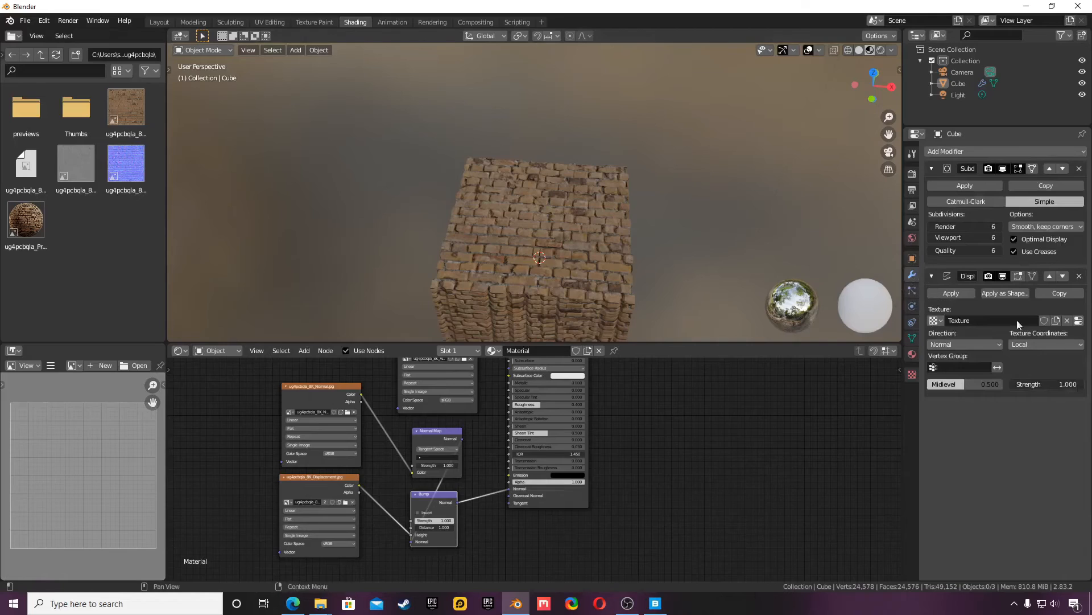
click(1050, 343)
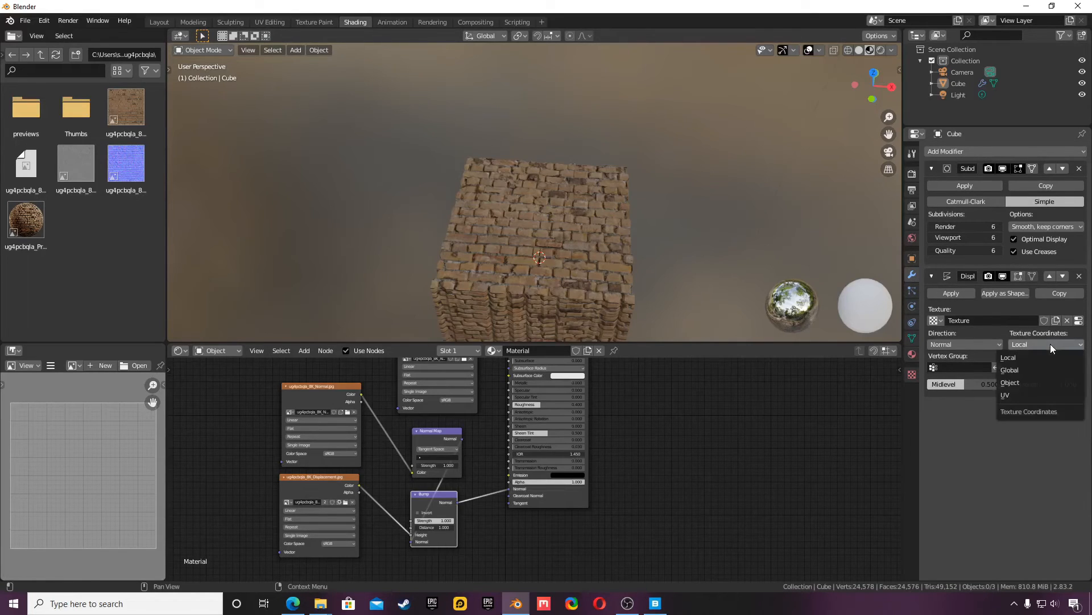
click(1016, 391)
click(974, 344)
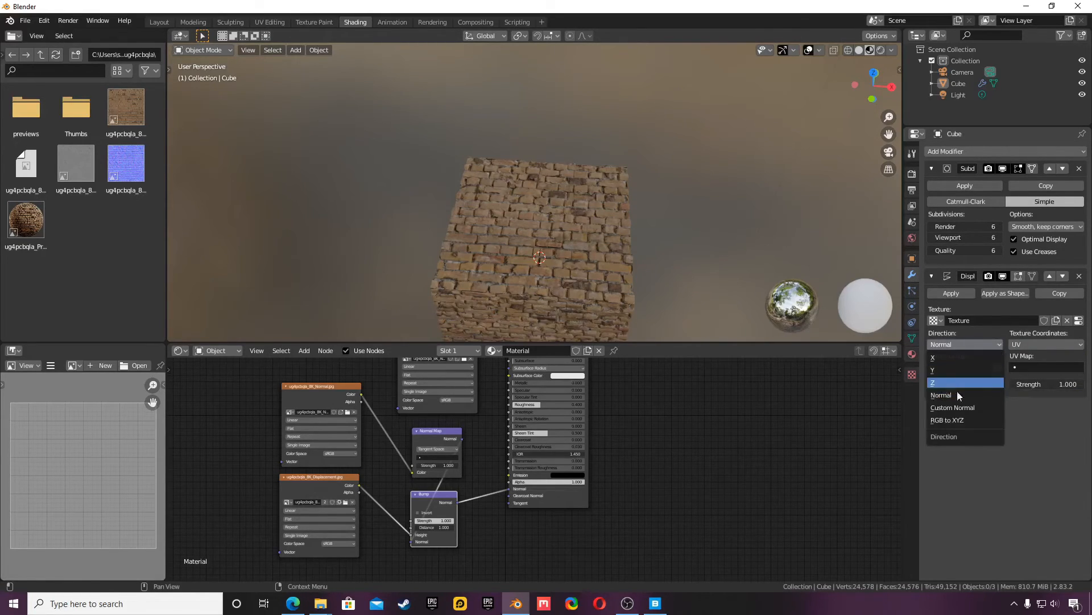
click(957, 393)
Set the Displace modifier's Strength to 0.8 and check the relief on the cube
drag(885, 88, 794, 48)
scroll(615, 251, up, 5)
drag(873, 86, 845, 93)
click(1060, 384)
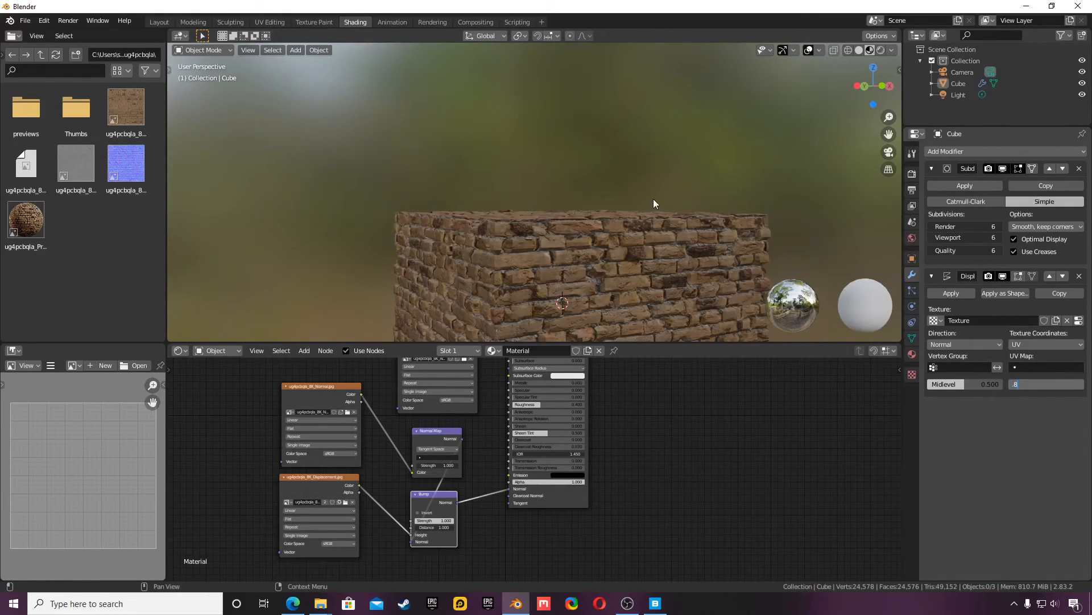
text(.8)
key(Return)
drag(871, 86, 882, 115)
scroll(514, 261, down, 1)
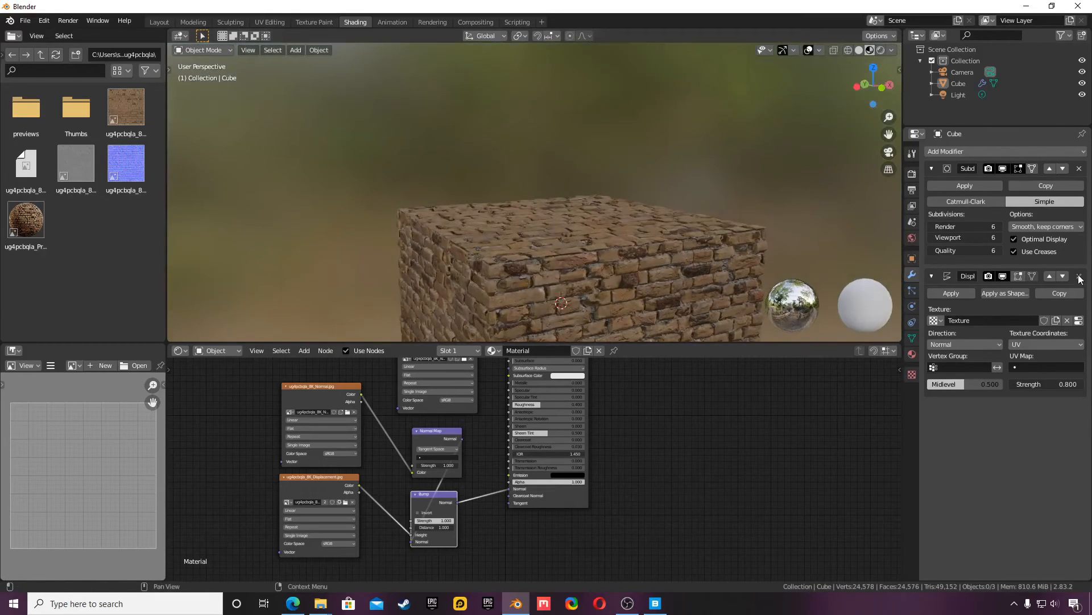
Add a second Displace modifier to the cube with a new texture, Direction Z and UV Texture Coordinates
click(965, 149)
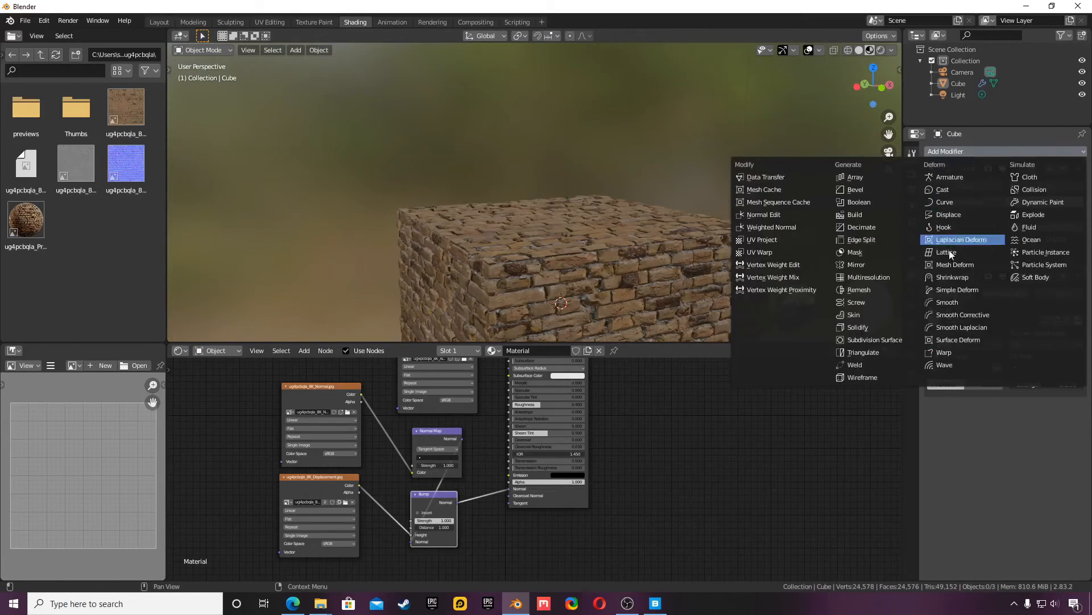
click(950, 216)
click(990, 453)
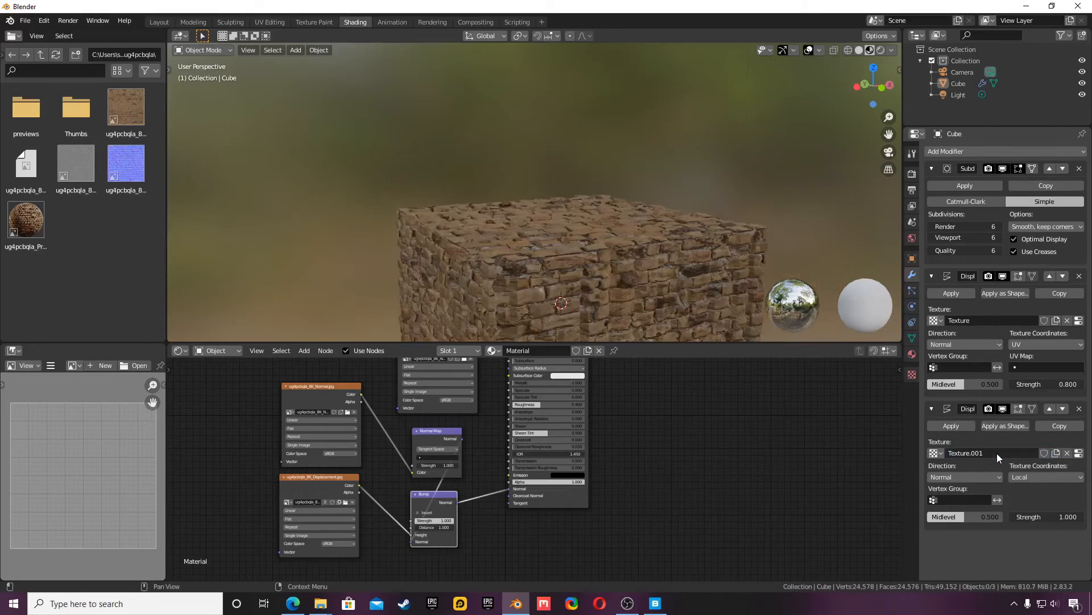
click(936, 454)
click(978, 477)
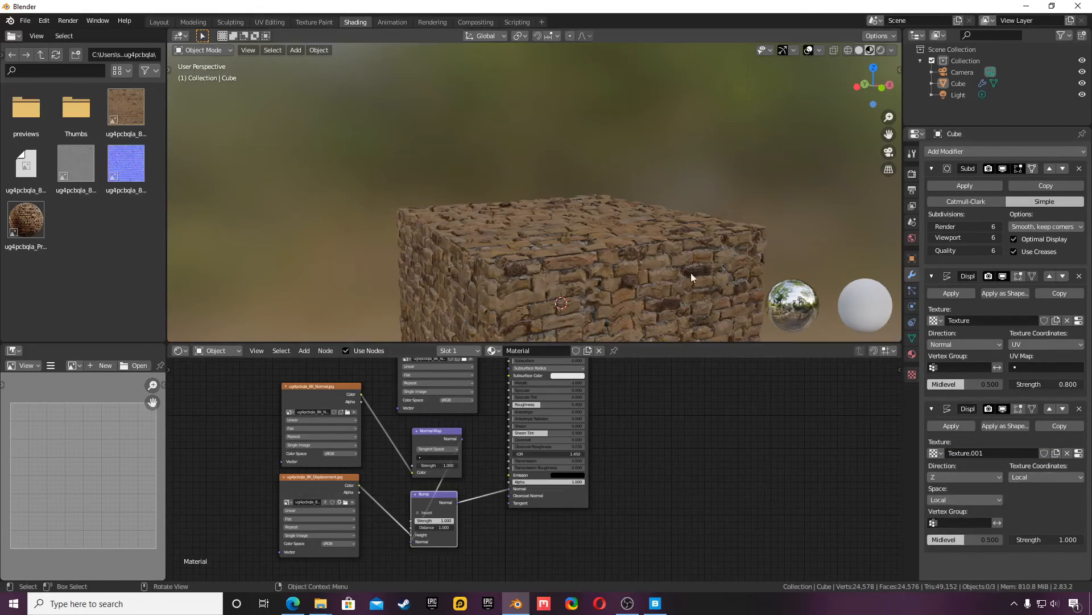
click(1026, 477)
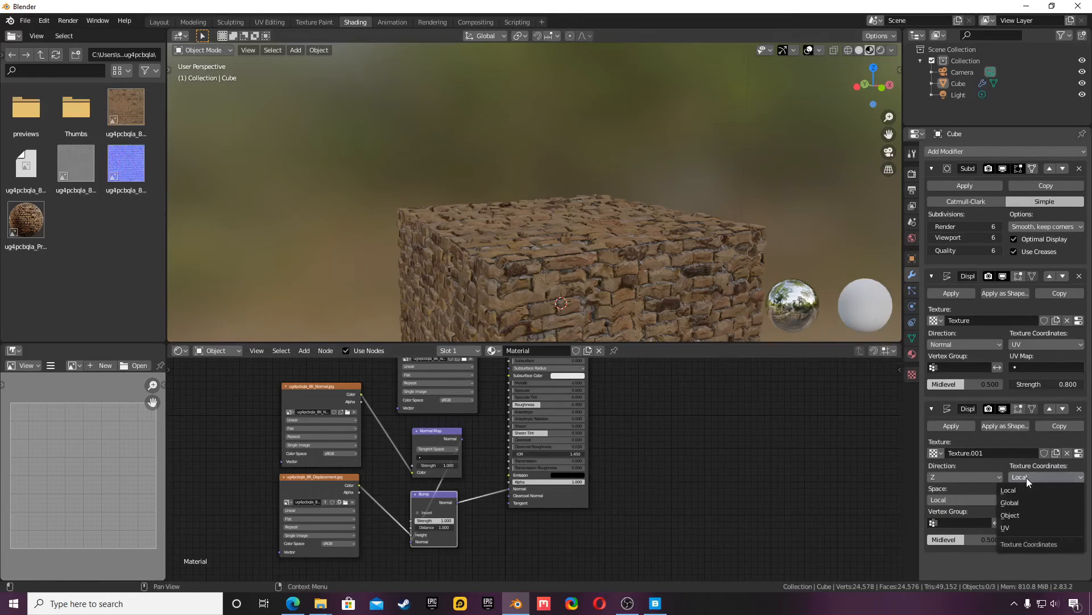
click(1015, 527)
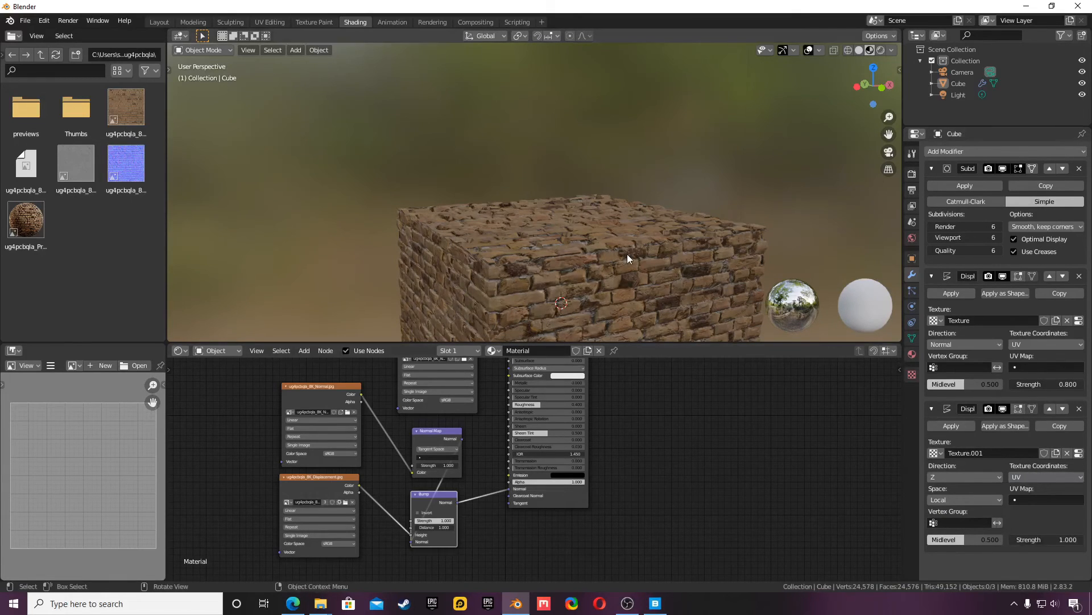
Set the second Displace modifier's Strength to 0.8
drag(867, 92, 896, 88)
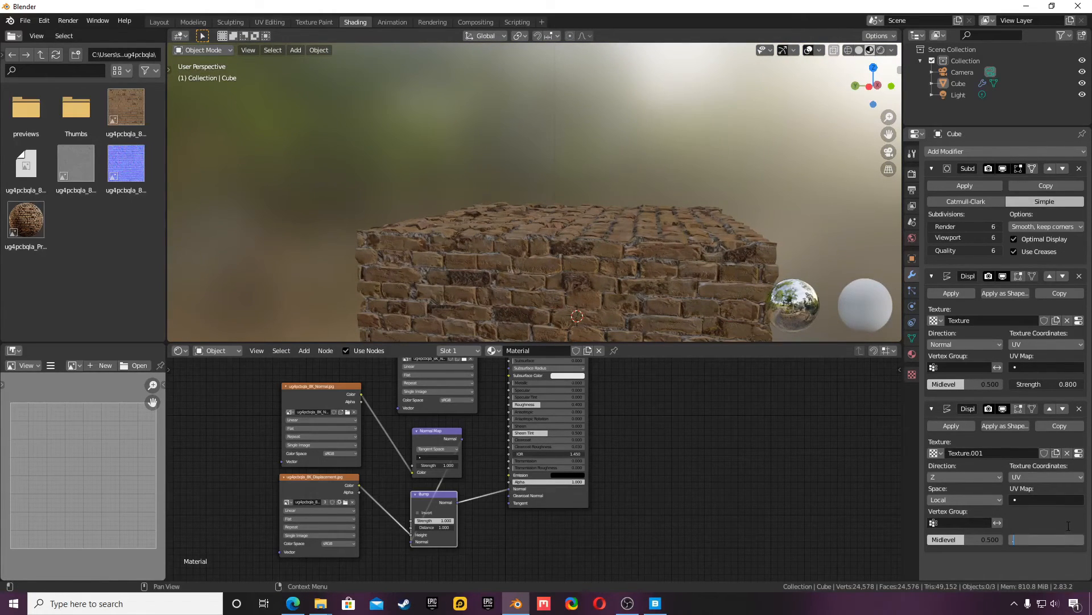
key(Return)
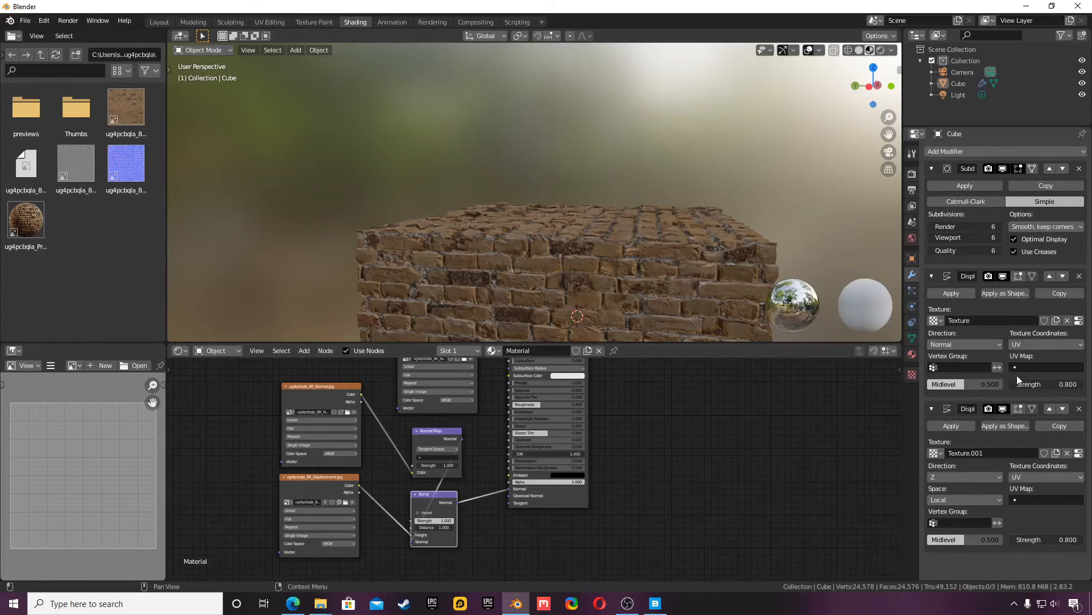
scroll(585, 241, up, 3)
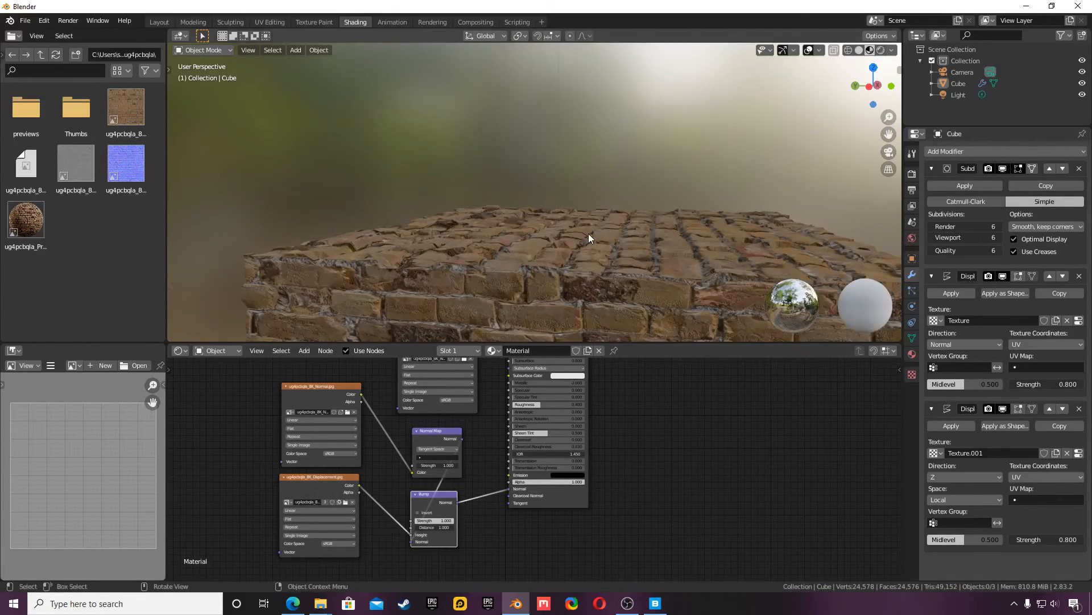
Set the second Displace modifier's Strength to 0.5 and check the brick relief on the cube's top
drag(878, 85, 867, 75)
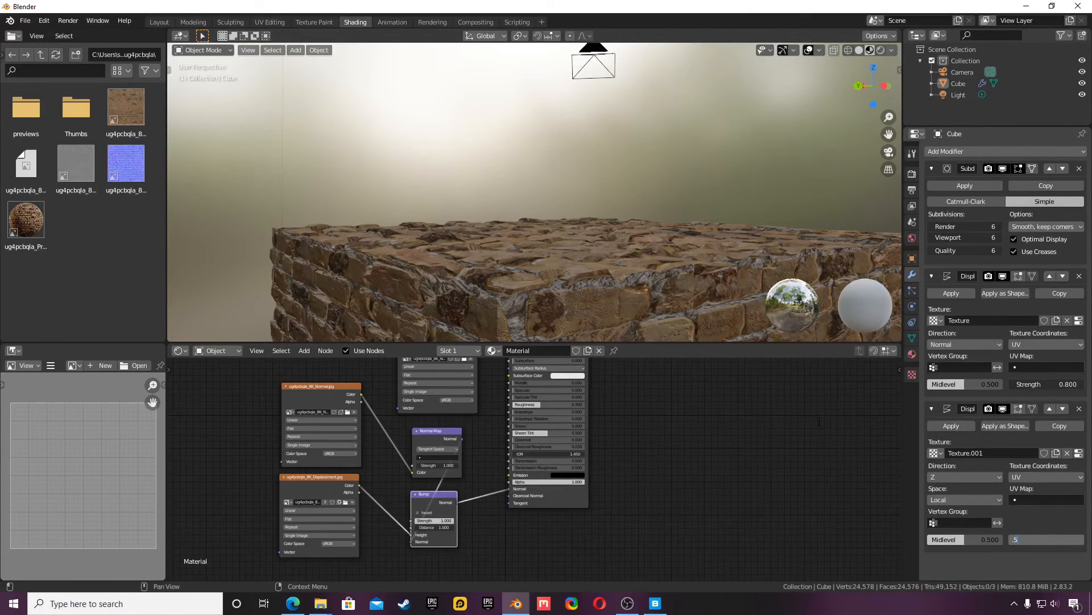
text(.5)
key(Return)
drag(863, 91, 734, 105)
scroll(756, 179, down, 4)
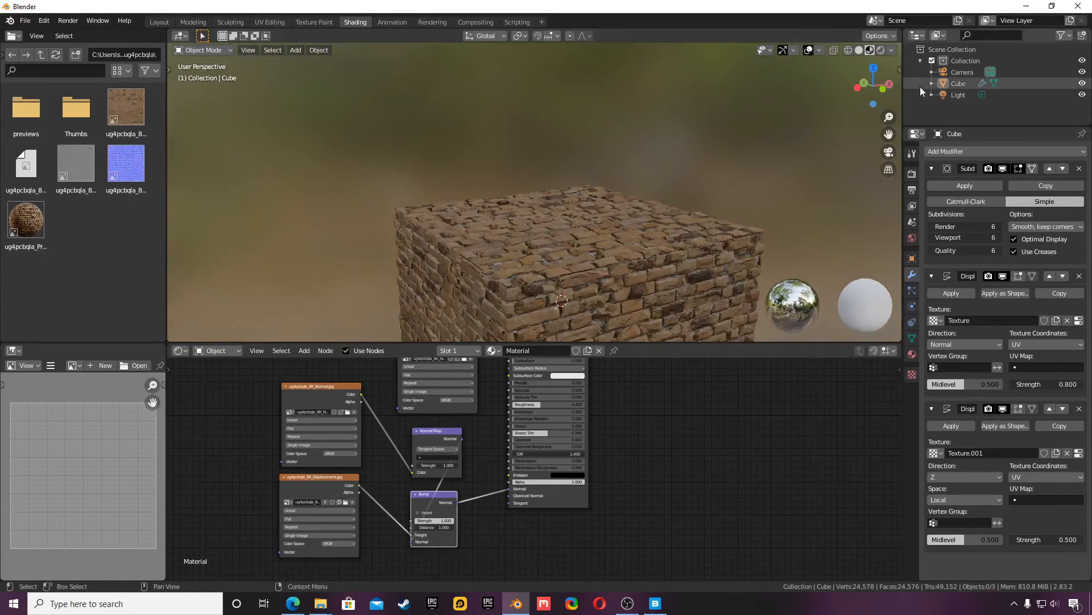
drag(881, 81, 819, 109)
scroll(609, 247, up, 5)
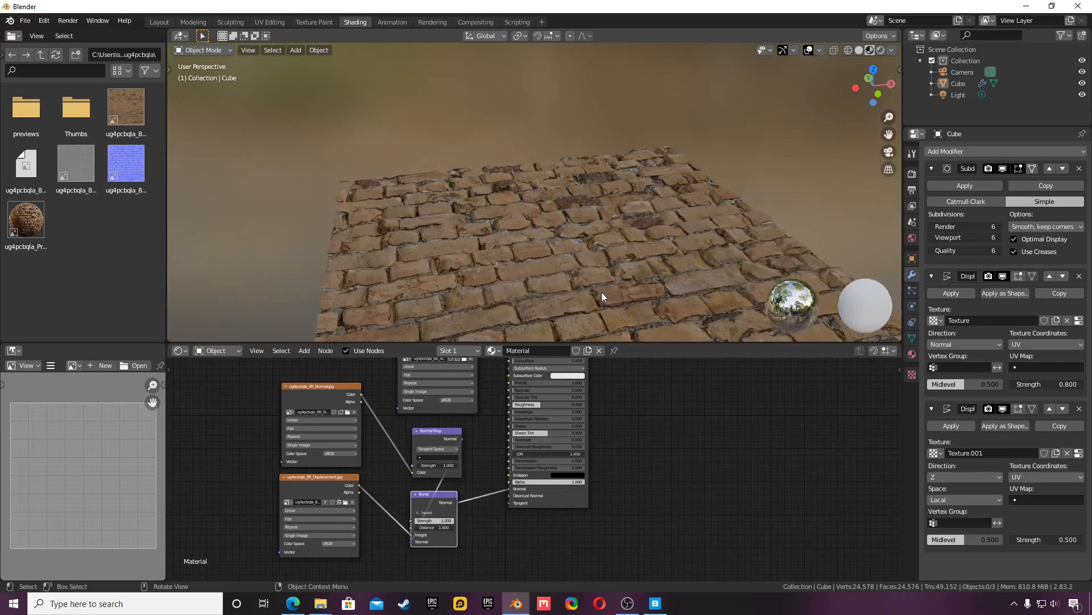
Examine the displaced cube's geometry from several angles, comparing the Layout workspace's solid shading with the Shading workspace's material preview
click(159, 22)
scroll(545, 299, up, 6)
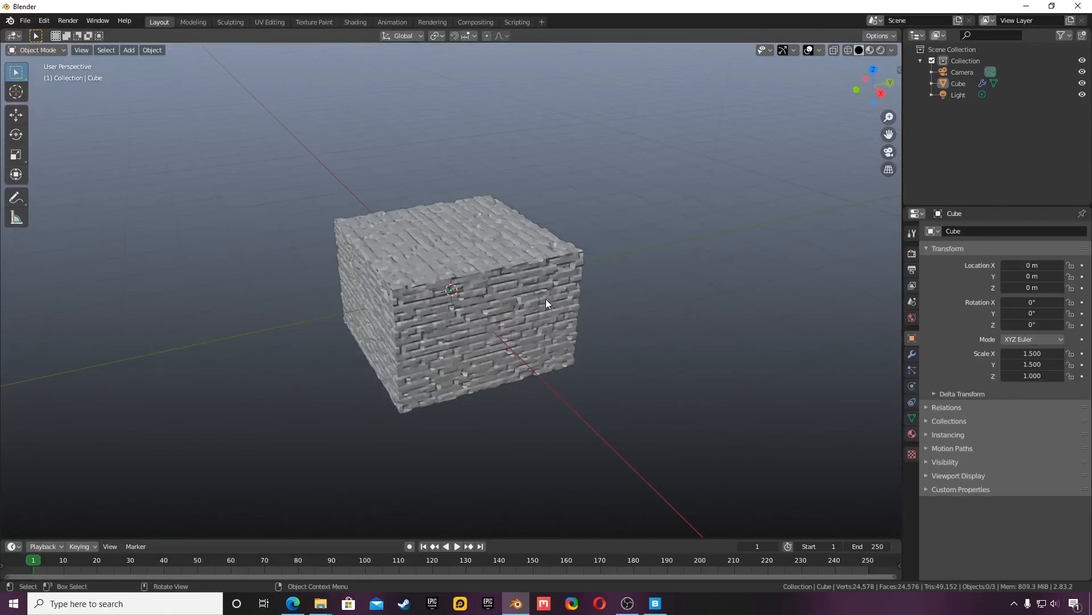
drag(875, 94, 910, 146)
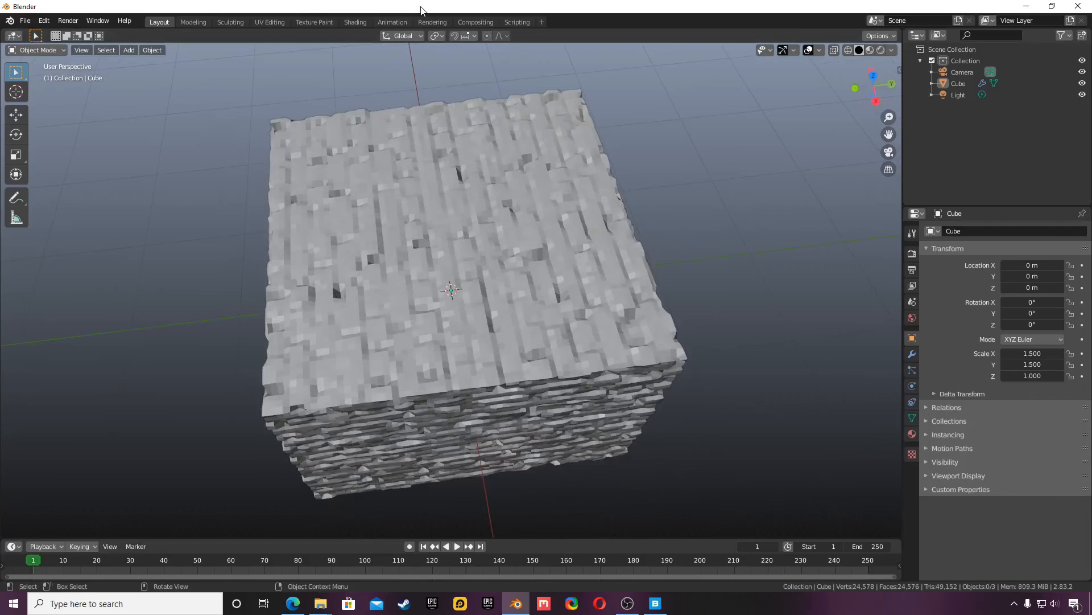
click(355, 22)
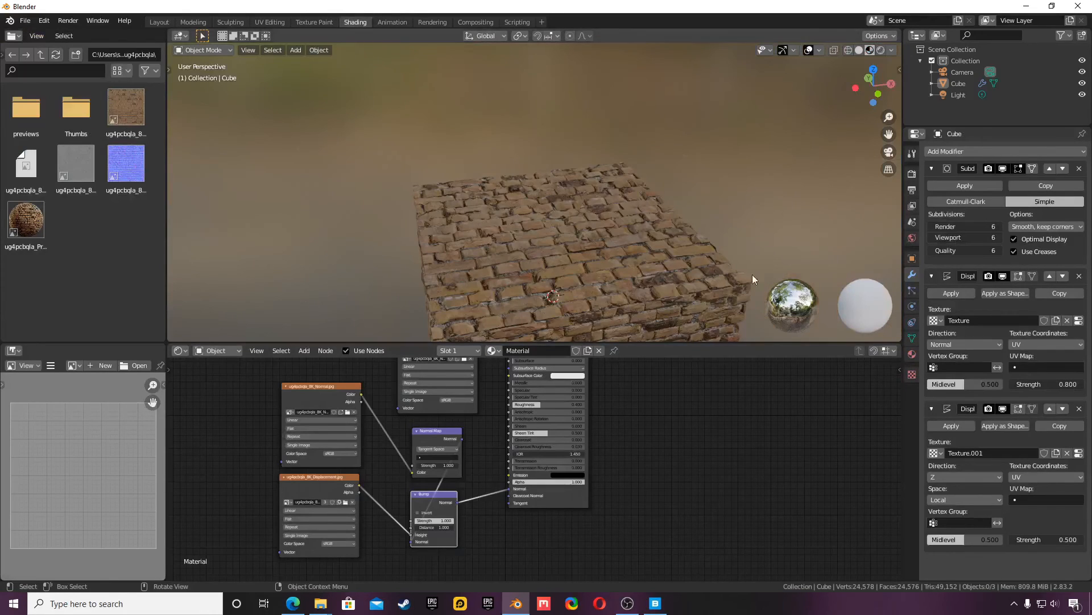
scroll(474, 295, down, 2)
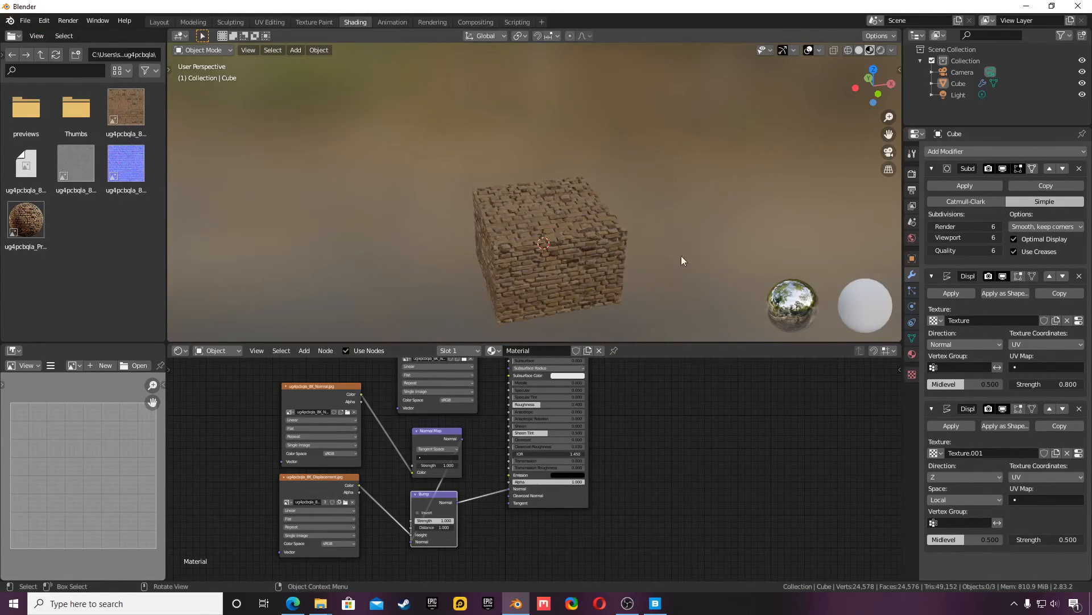
click(159, 22)
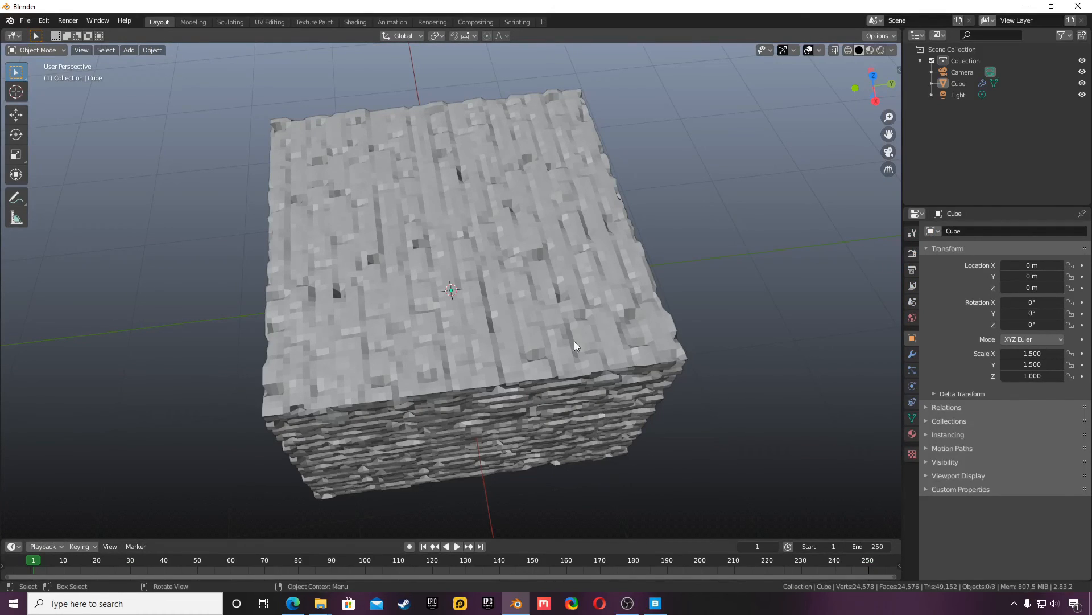
scroll(619, 348, down, 2)
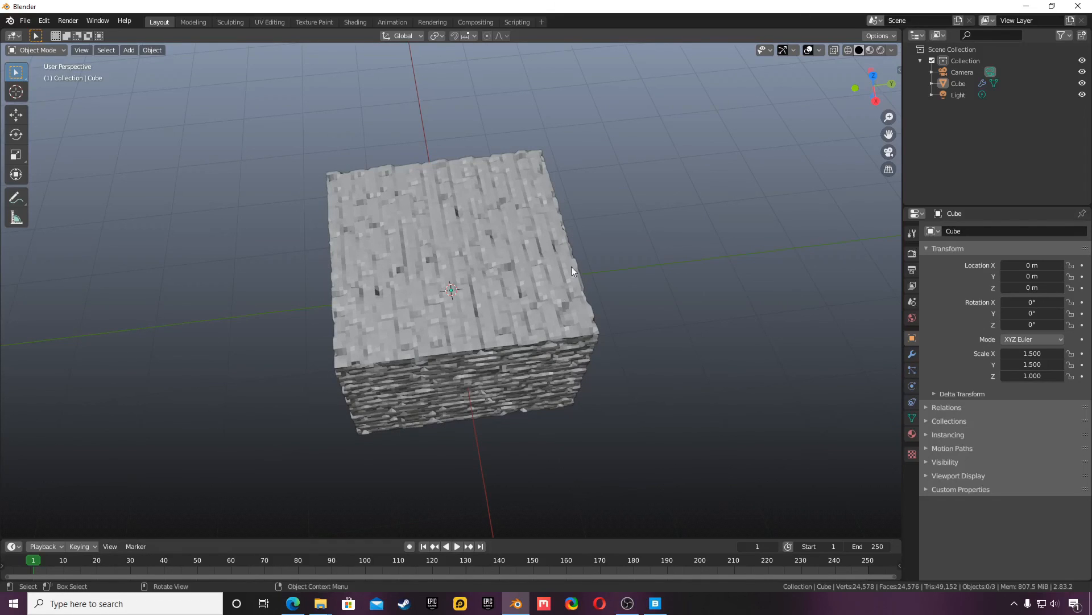
scroll(471, 349, up, 3)
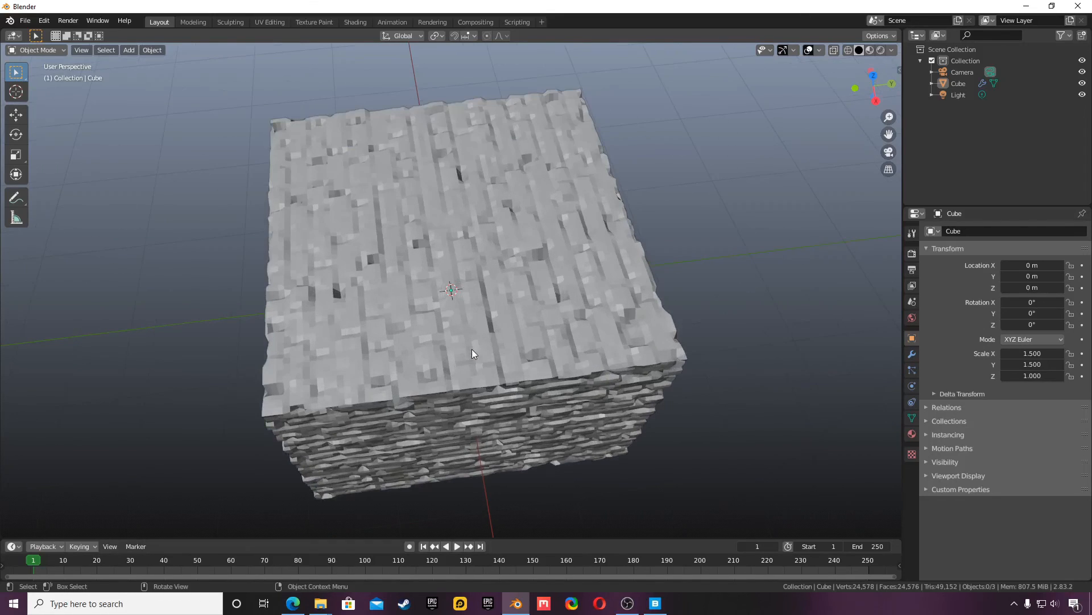
scroll(562, 407, up, 2)
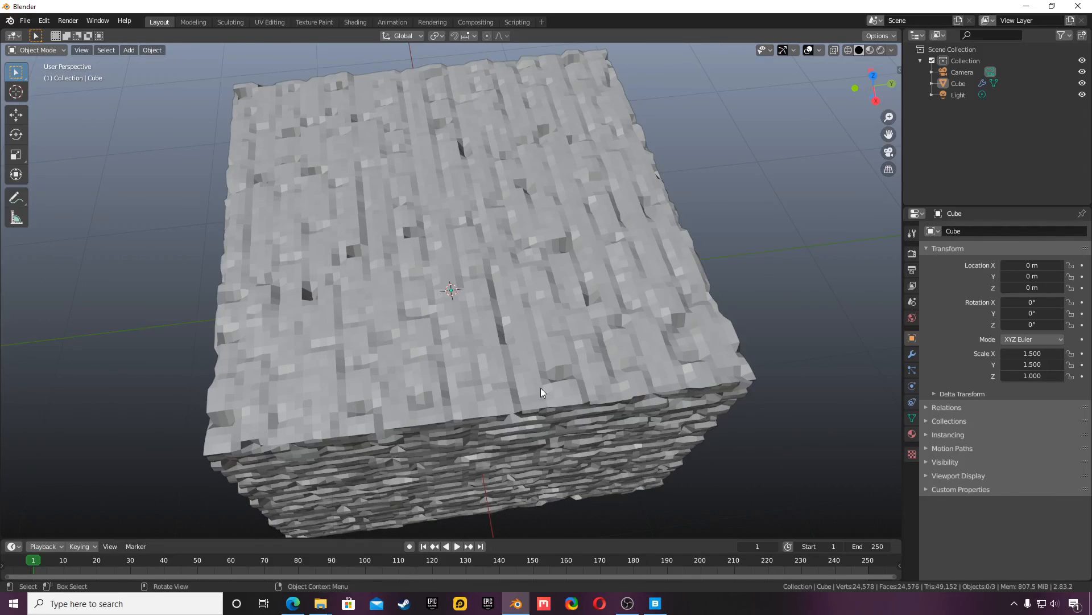
middle_drag(663, 253, 655, 41)
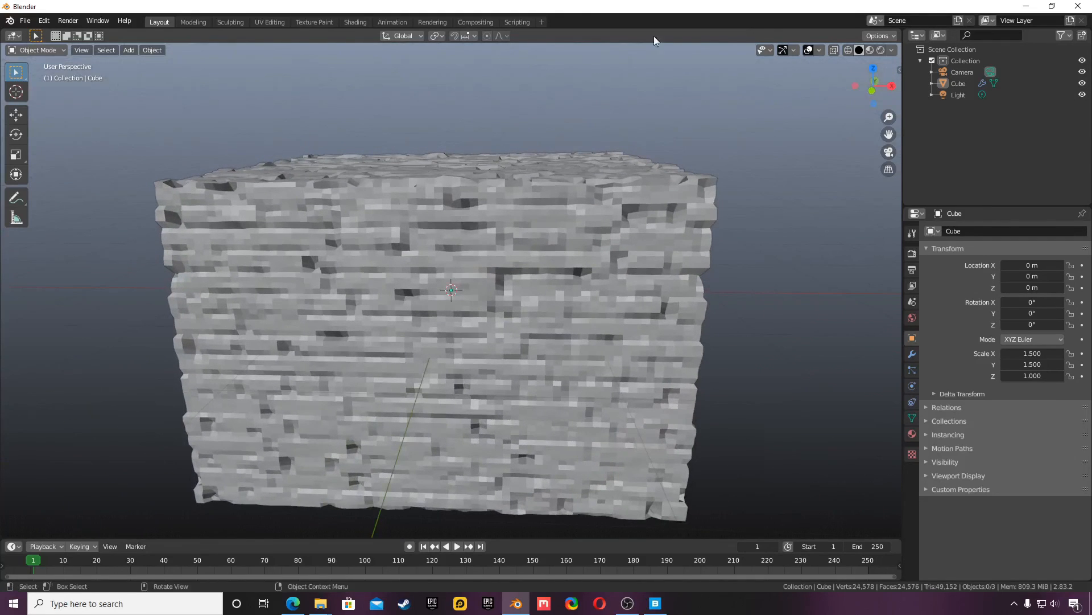
click(344, 21)
scroll(592, 268, up, 4)
drag(889, 81, 923, 68)
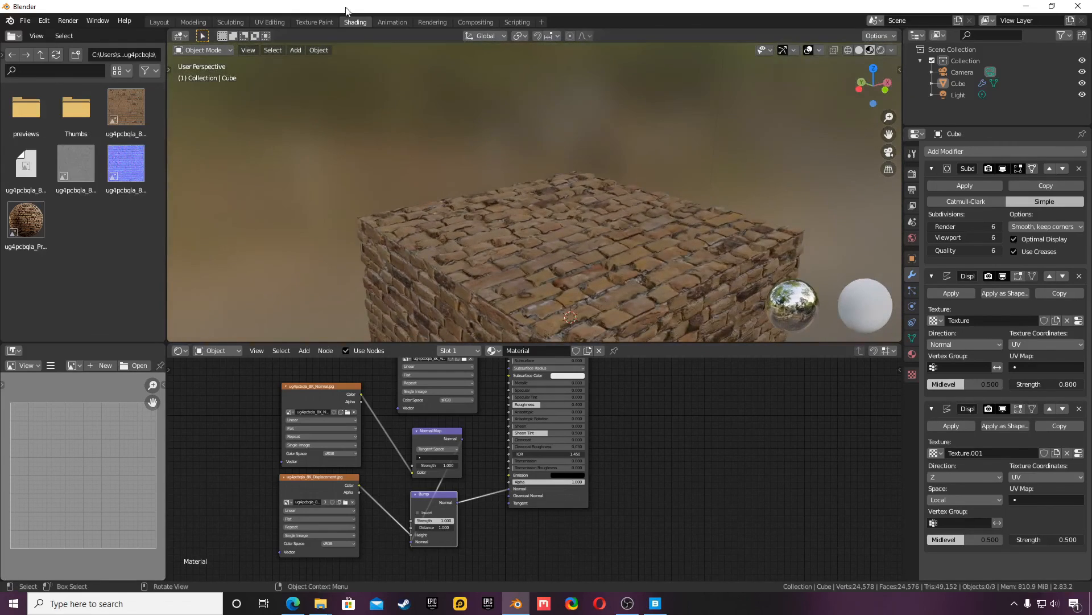
click(165, 23)
scroll(484, 318, down, 2)
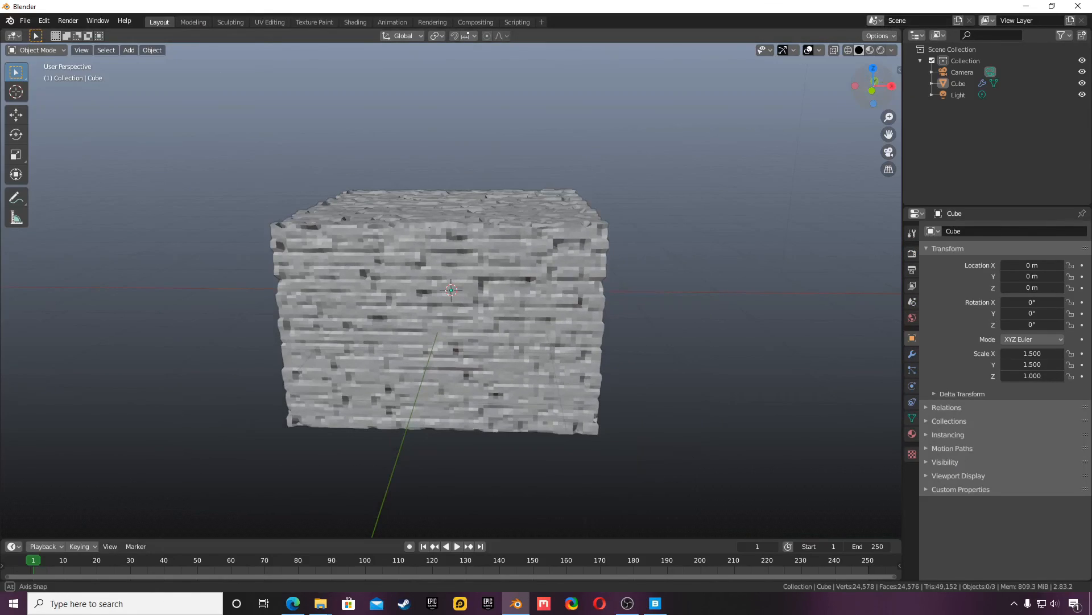
drag(891, 74, 892, 80)
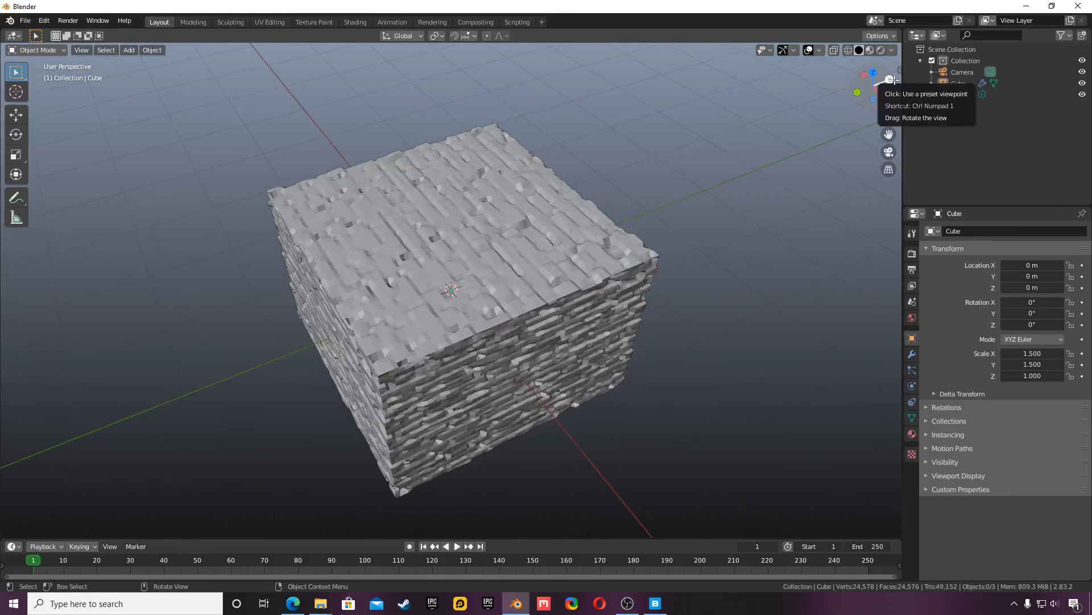